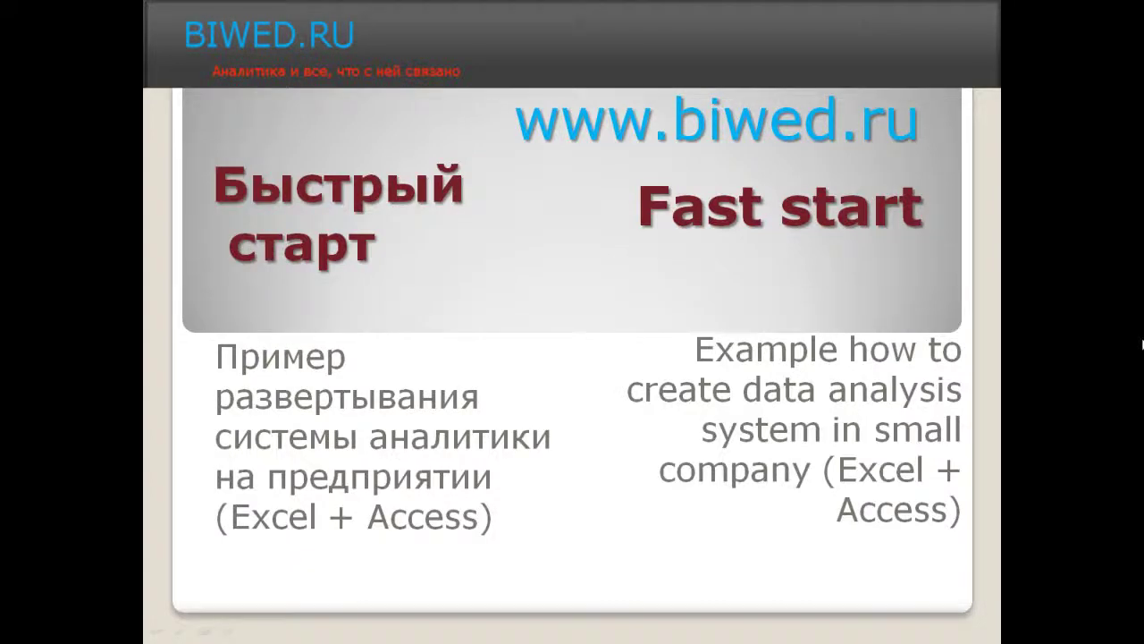
- Advance through Goals and Objectives and the system scheme, revealing the DIM, Fact and INPUT highlights
{"action": "key", "text": "Right"}
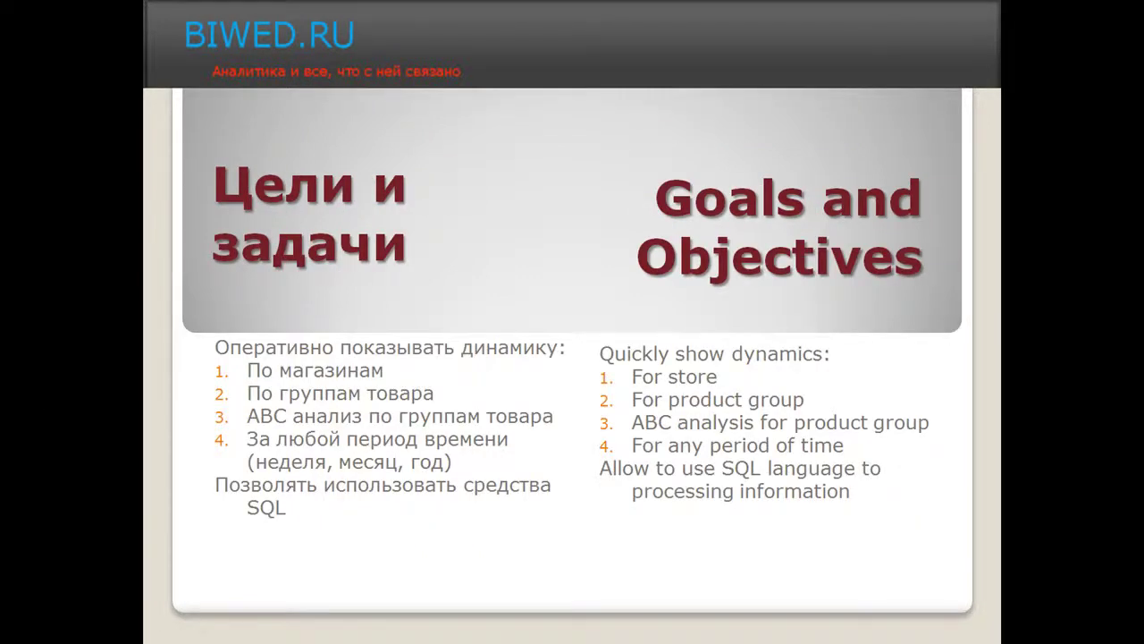
{"action": "left_click", "coordinate": [34, 394]}
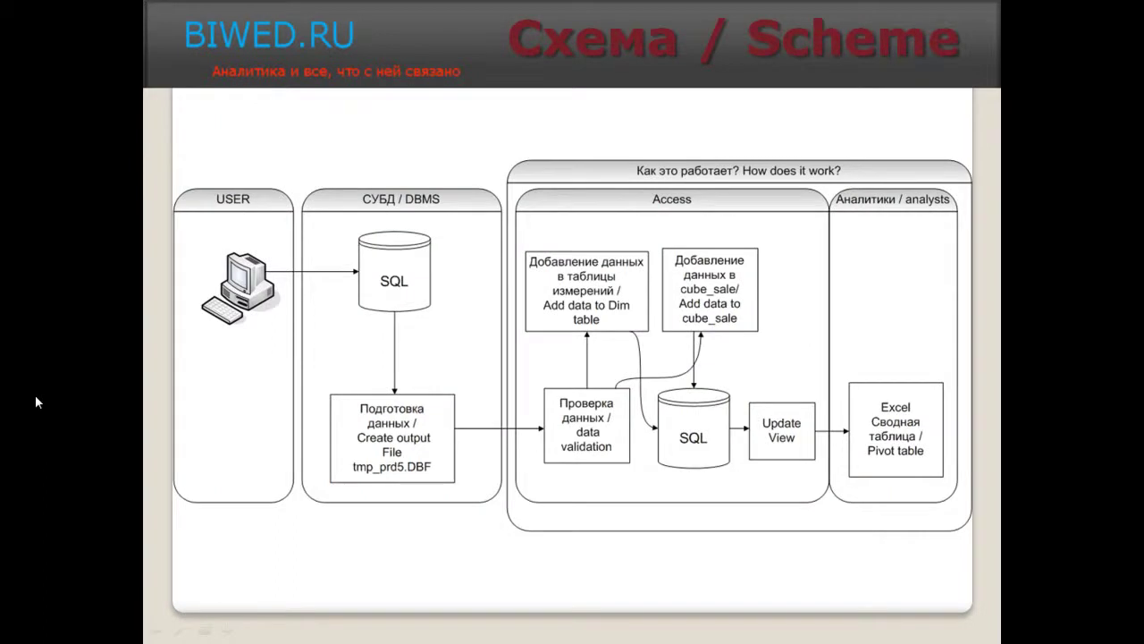
{"action": "left_click", "coordinate": [35, 394]}
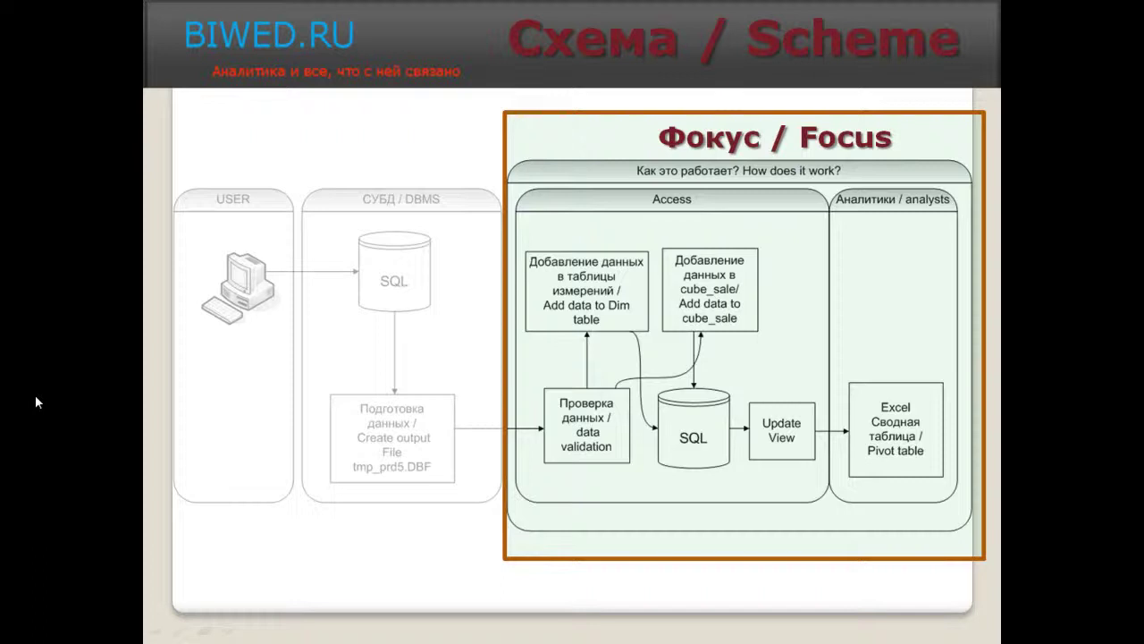
{"action": "left_click", "coordinate": [35, 394]}
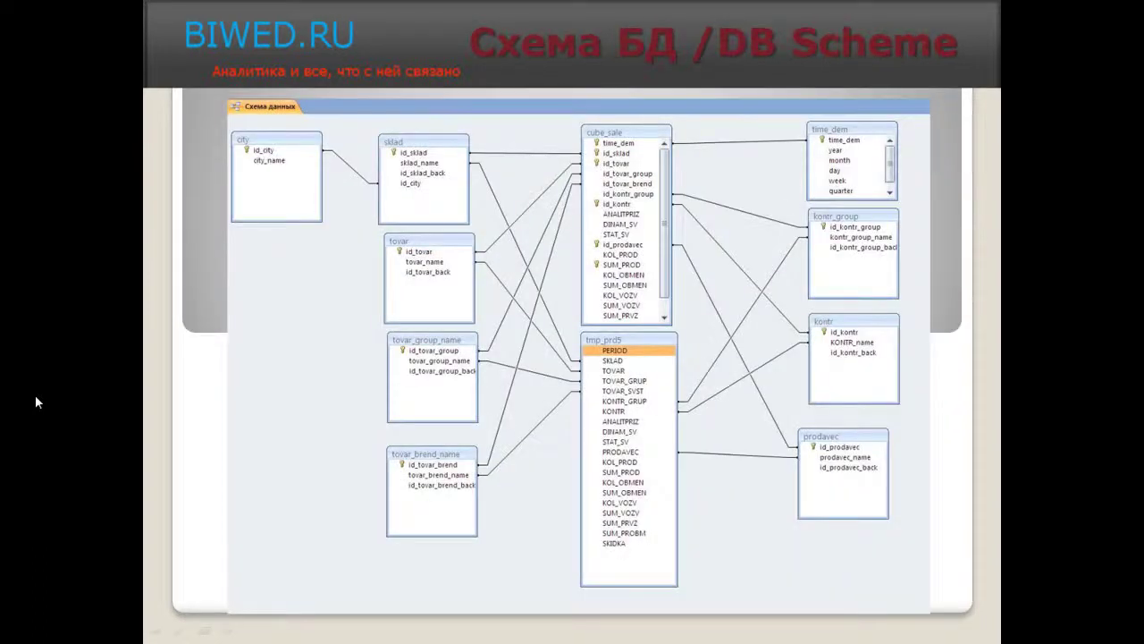
{"action": "left_click", "coordinate": [35, 394]}
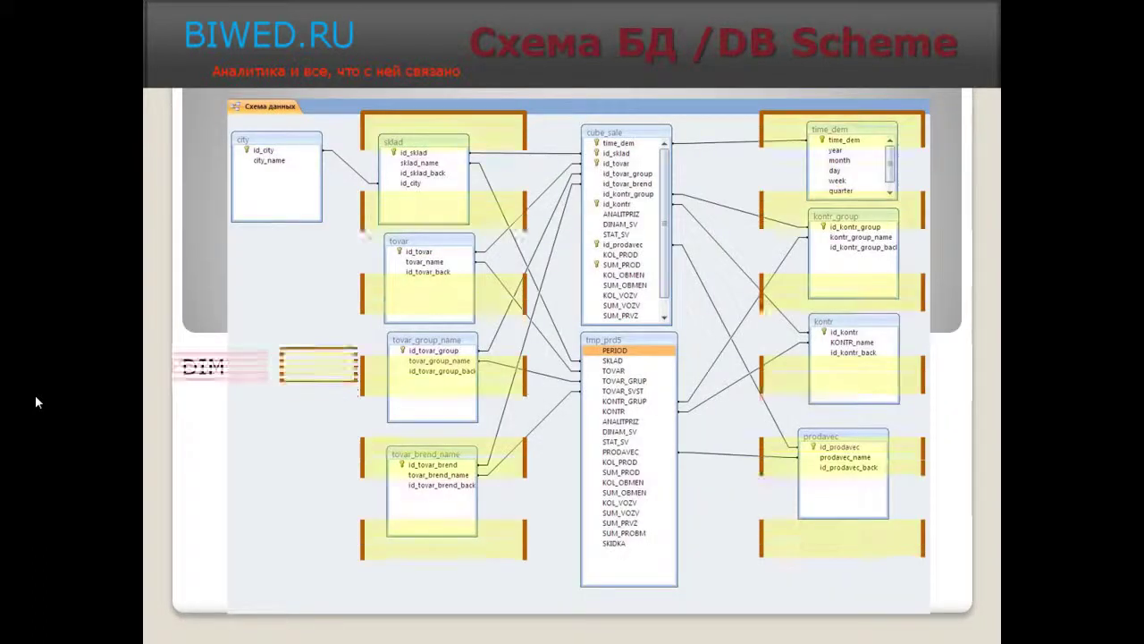
{"action": "left_click", "coordinate": [35, 394]}
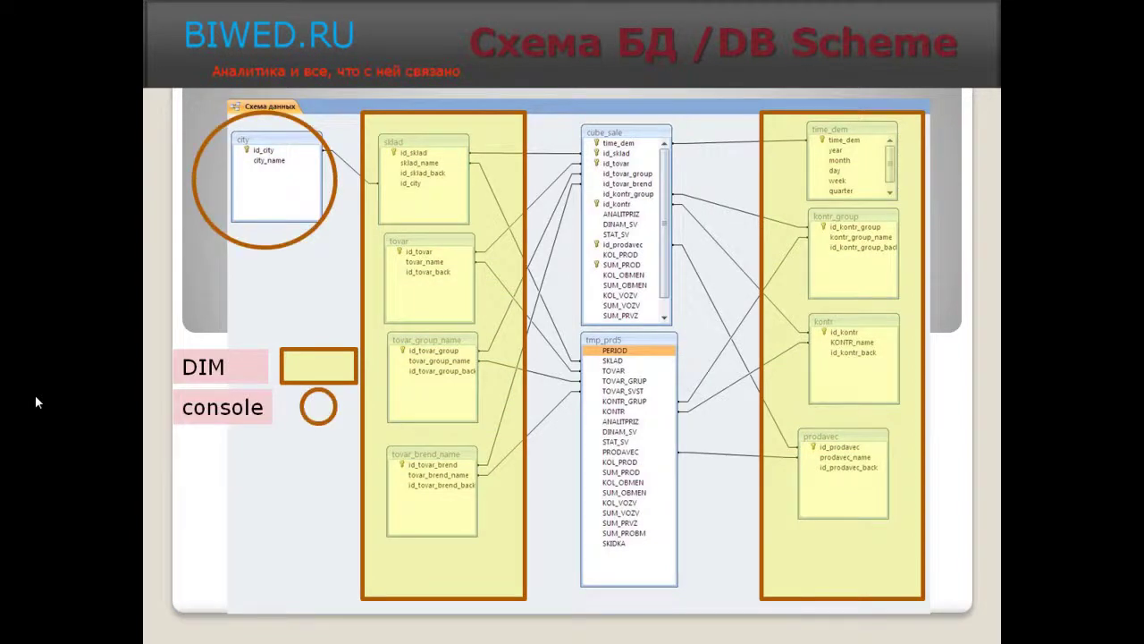
{"action": "left_click", "coordinate": [35, 395]}
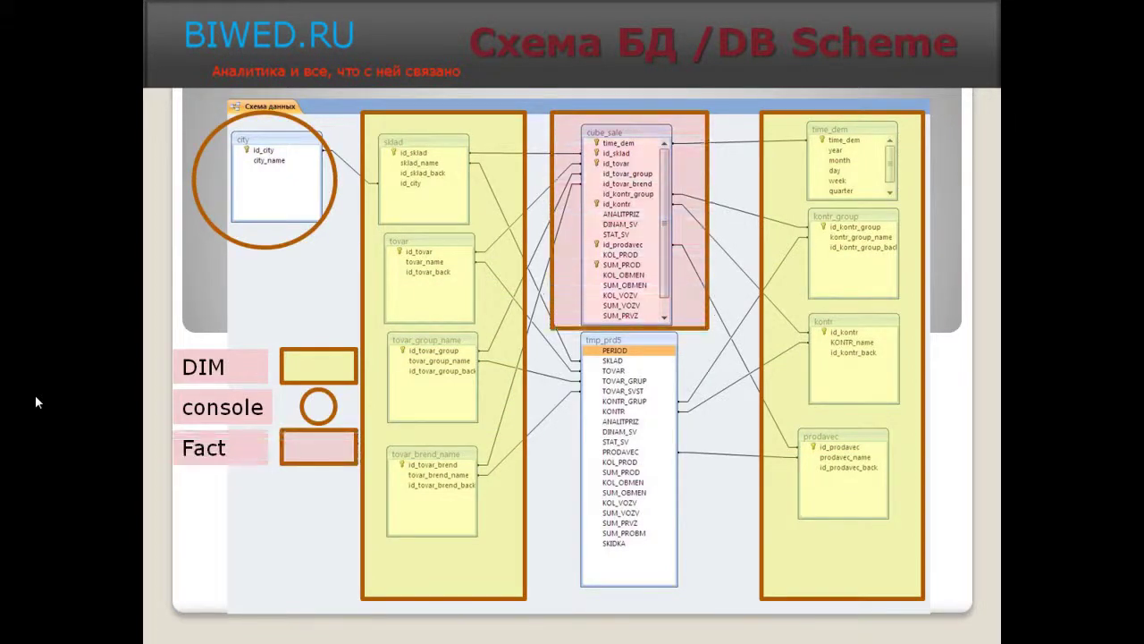
{"action": "left_click", "coordinate": [35, 394]}
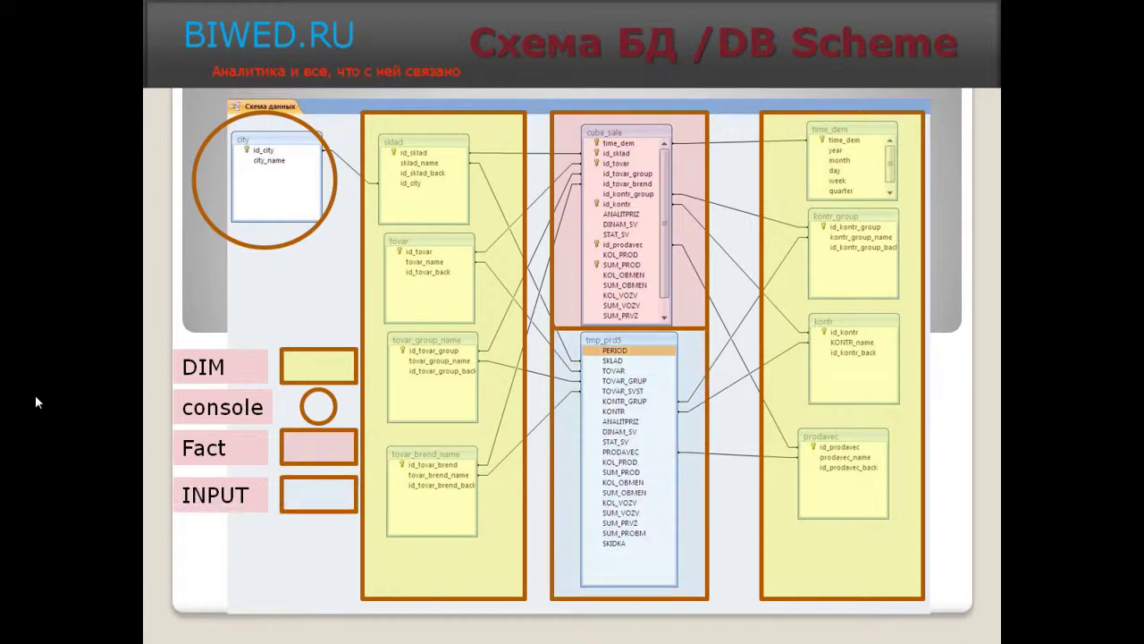
- Move on past the Review archive and Adding Data flowchart to the composite key slide
{"action": "left_click", "coordinate": [35, 394]}
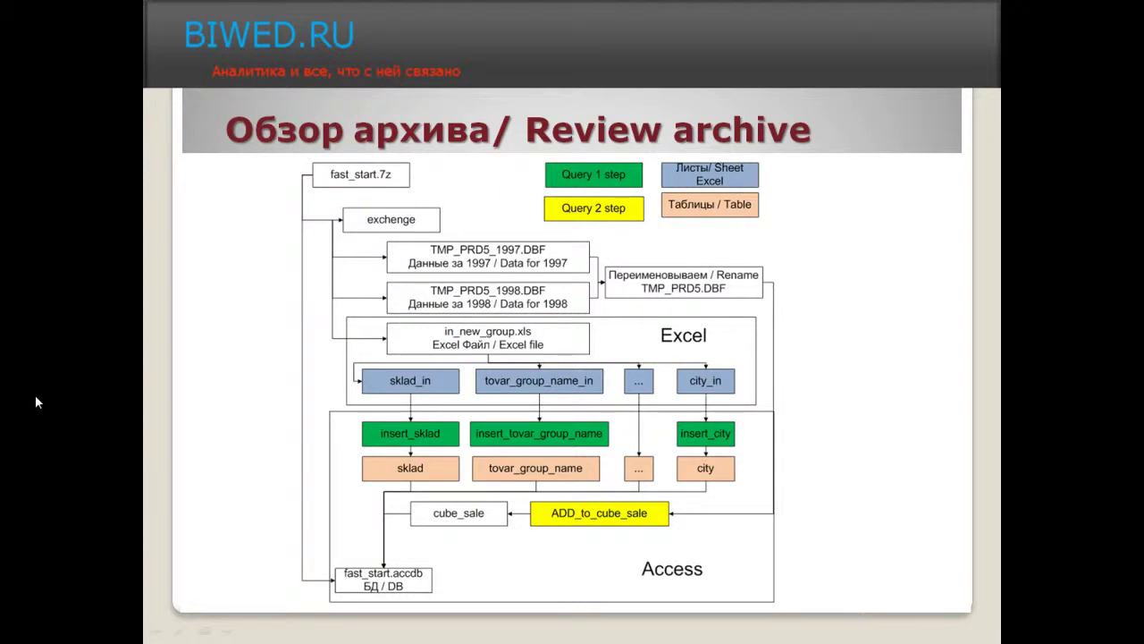
{"action": "key", "text": "Right"}
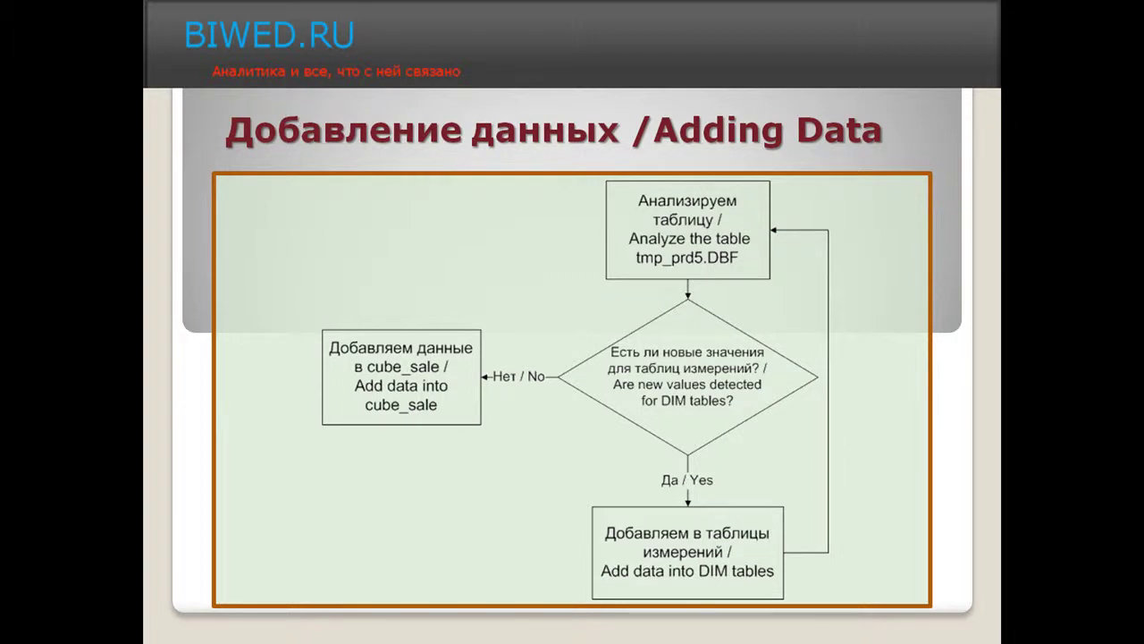
{"action": "key", "text": "Right"}
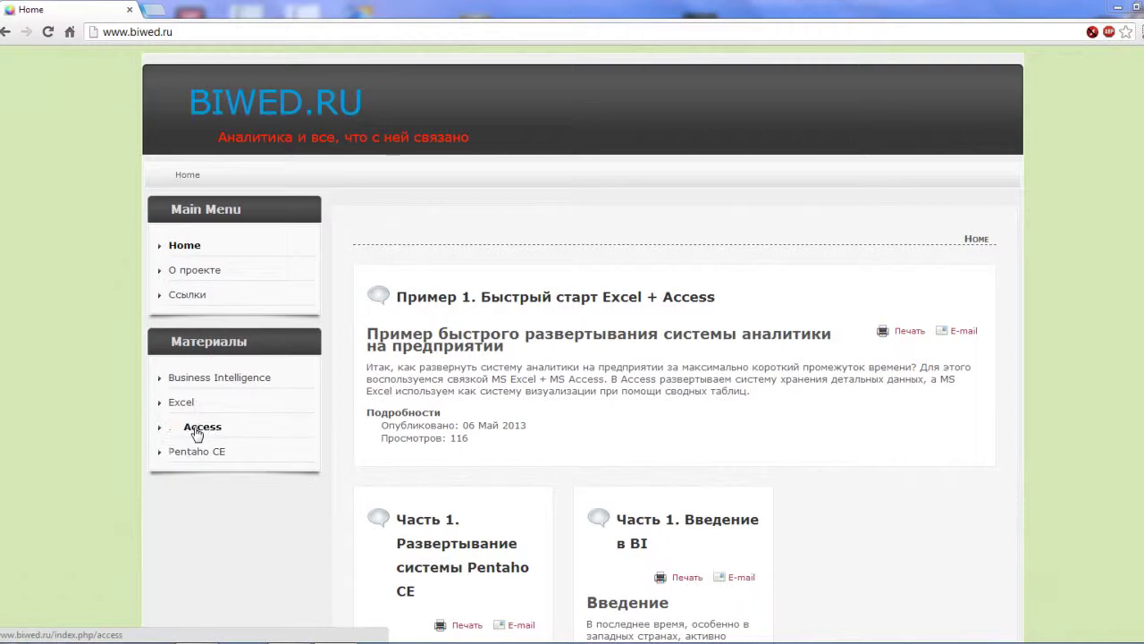
- From Материалы → Access, open Пример 1 and download the БД Access + Excel archive fast_start (3).7z
{"action": "left_click", "coordinate": [197, 431]}
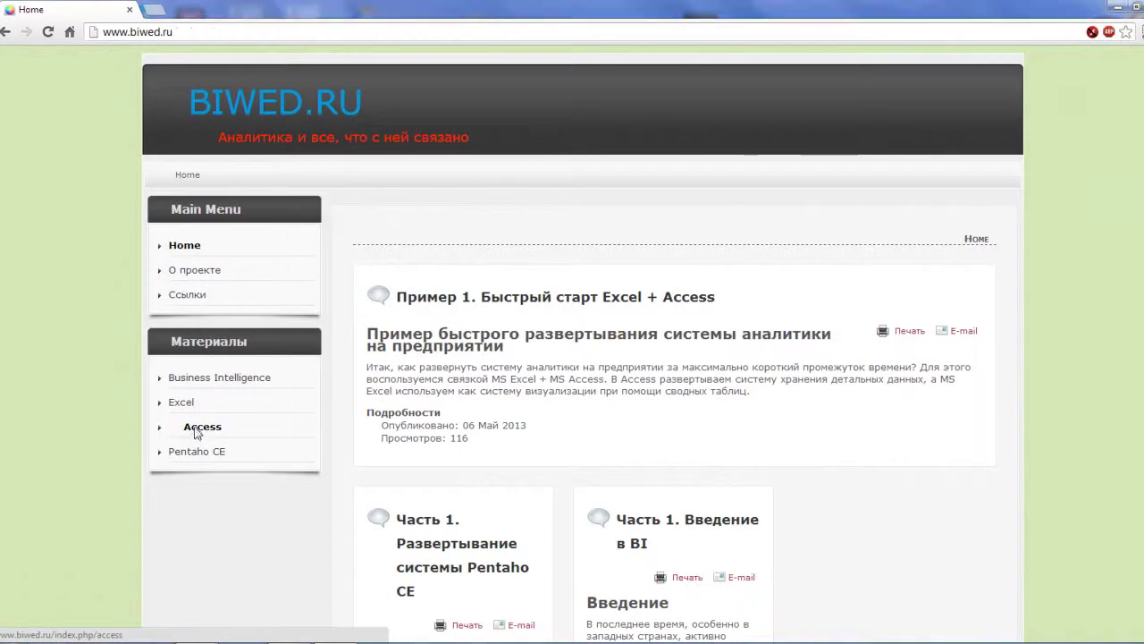
{"action": "left_click", "coordinate": [483, 348]}
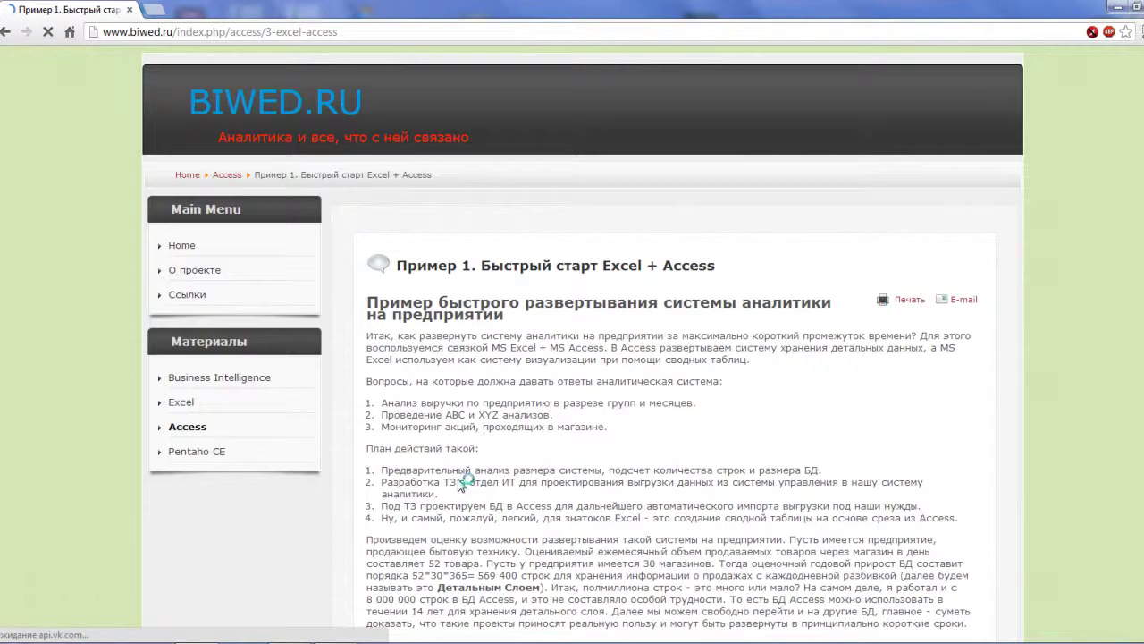
{"action": "scroll", "coordinate": [461, 481], "scroll_direction": "down", "scroll_amount": 3}
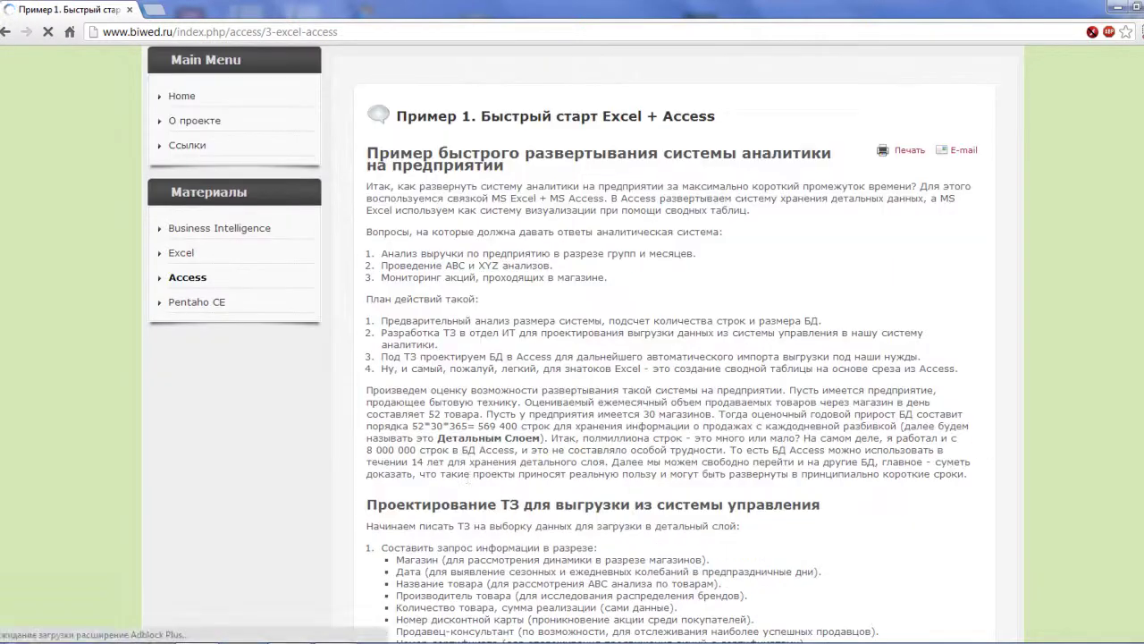
{"action": "scroll", "coordinate": [670, 358], "scroll_direction": "down", "scroll_amount": 5}
{"action": "scroll", "coordinate": [670, 358], "scroll_direction": "down", "scroll_amount": 10}
{"action": "scroll", "coordinate": [670, 358], "scroll_direction": "down", "scroll_amount": 1}
{"action": "scroll", "coordinate": [671, 358], "scroll_direction": "down", "scroll_amount": 10}
{"action": "scroll", "coordinate": [671, 357], "scroll_direction": "down", "scroll_amount": 3}
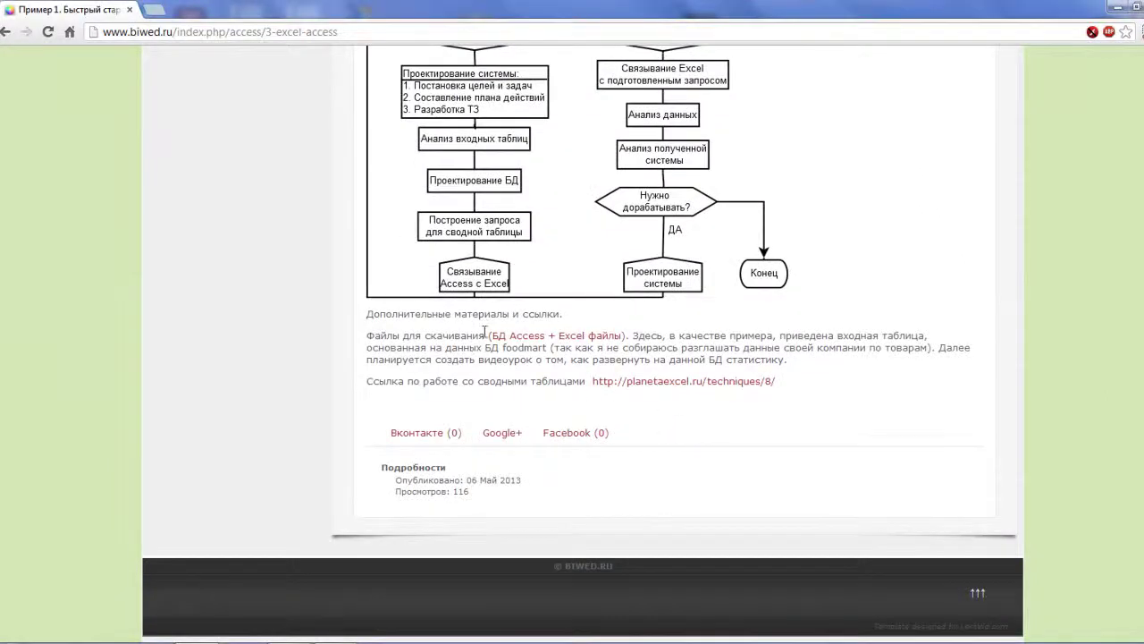
{"action": "left_click_drag", "start_coordinate": [484, 331], "coordinate": [650, 336]}
{"action": "left_click", "coordinate": [585, 335]}
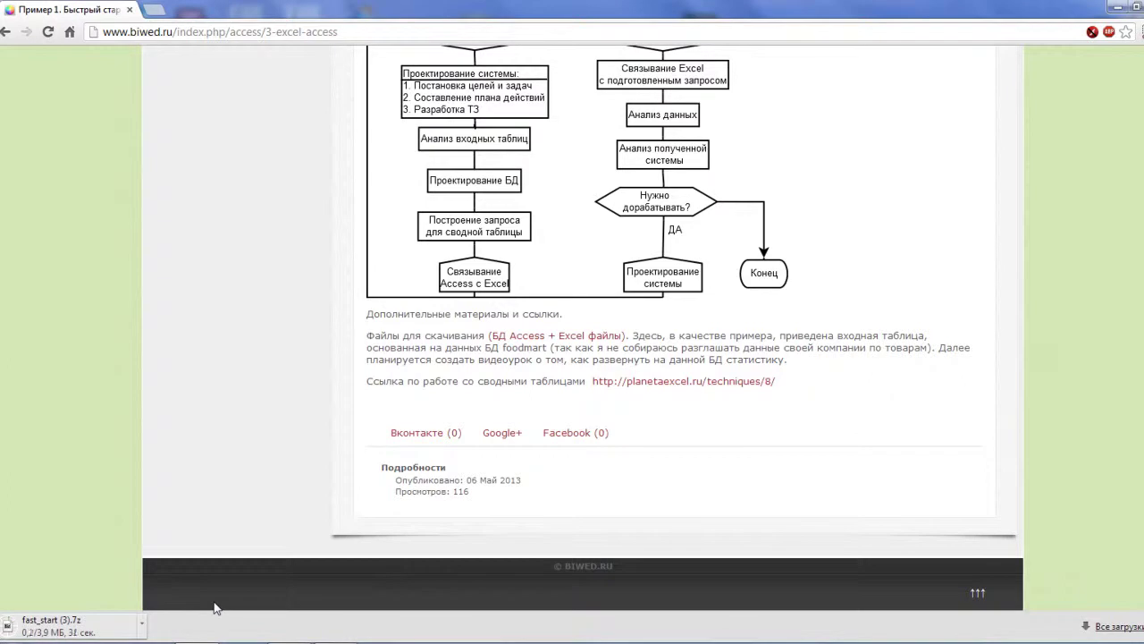
{"action": "left_click", "coordinate": [141, 625]}
- Open the fast_start archive in 7-Zip and delete the old exchenge folder and fast_start database from C:\blog
{"action": "left_click", "coordinate": [156, 548]}
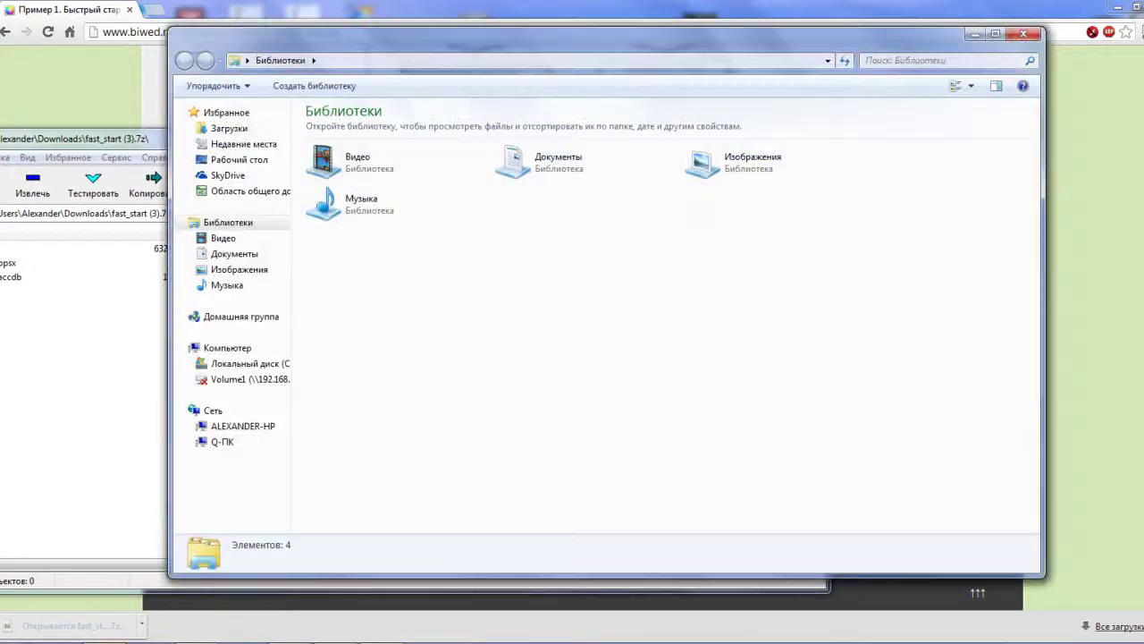
{"action": "left_click", "coordinate": [247, 60]}
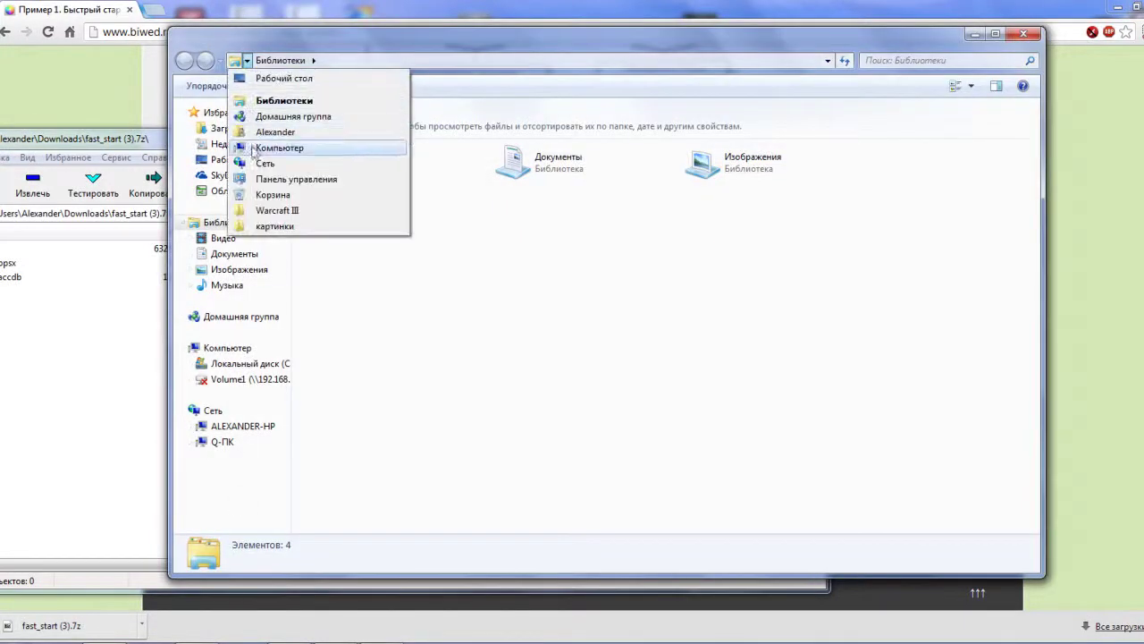
{"action": "left_click", "coordinate": [268, 148]}
{"action": "double_click", "coordinate": [393, 148]}
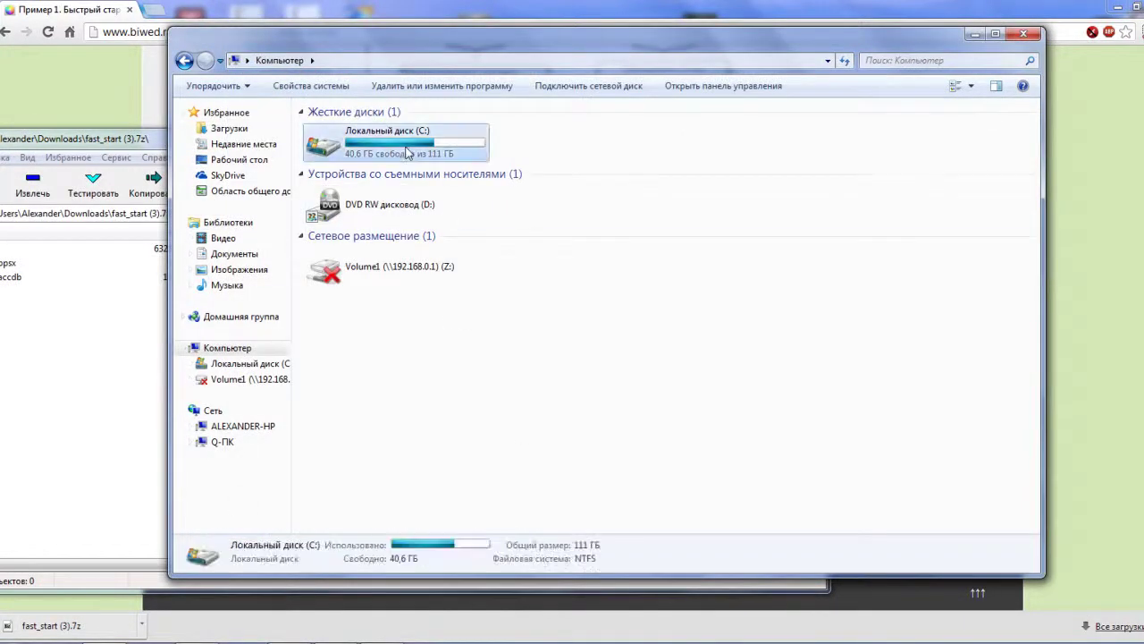
{"action": "double_click", "coordinate": [358, 130]}
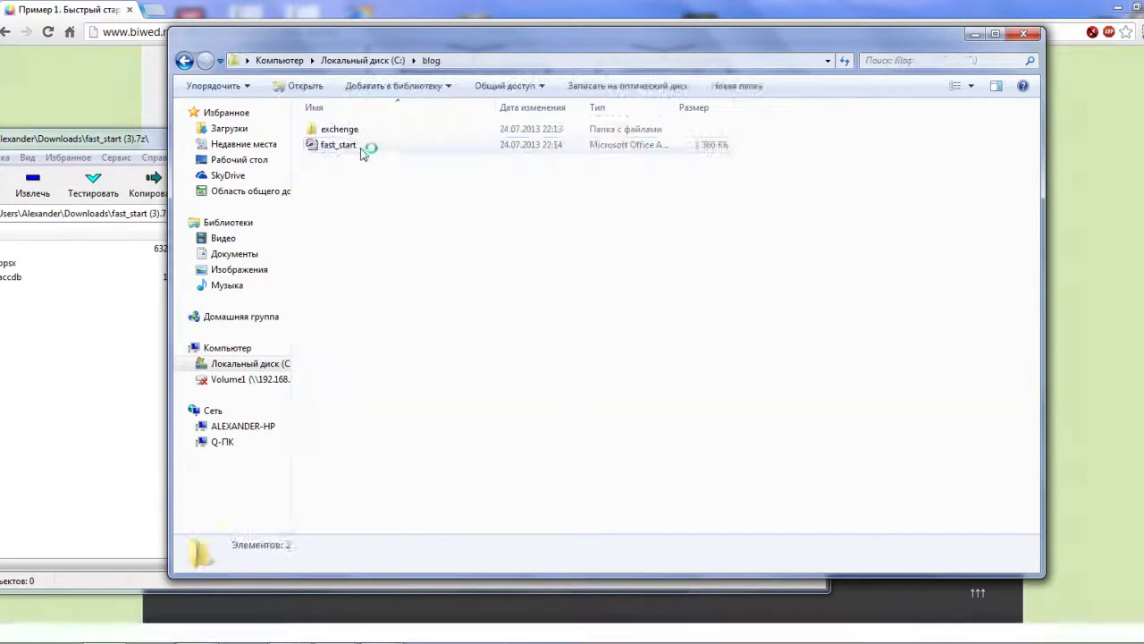
{"action": "left_click", "coordinate": [361, 148]}
{"action": "left_click", "coordinate": [359, 133], "text": "shift"}
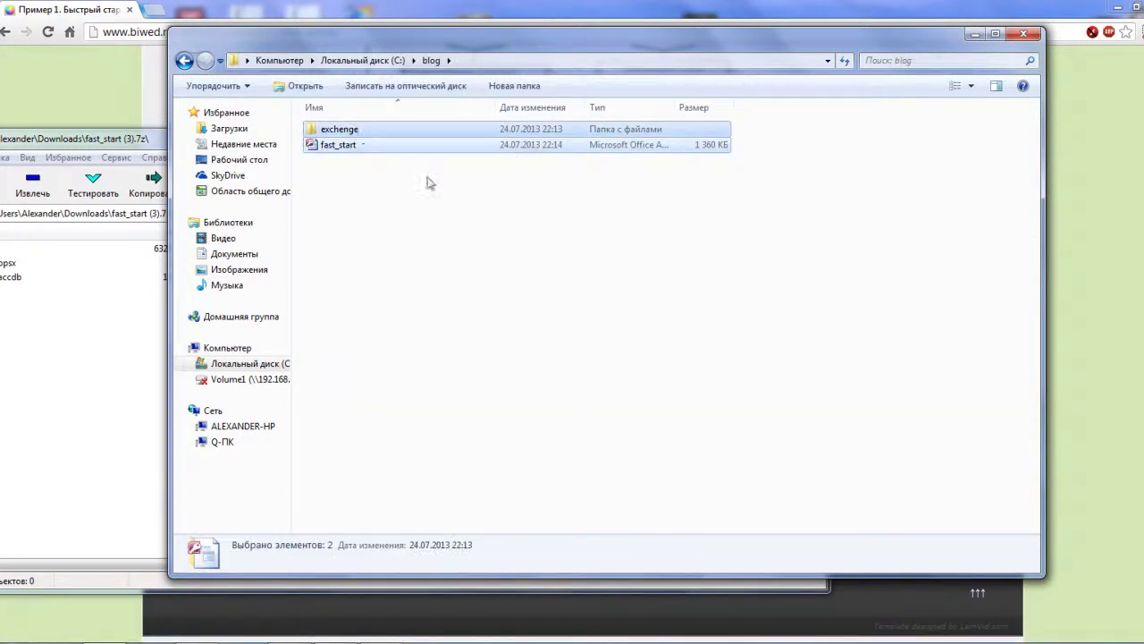
{"action": "key", "text": "Delete"}
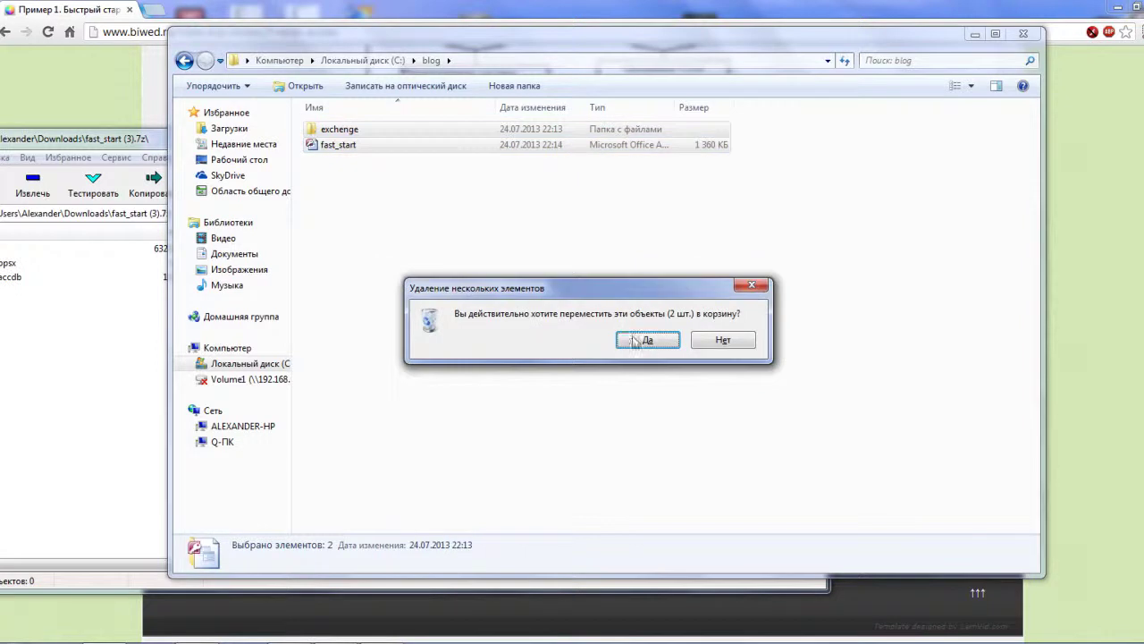
{"action": "left_click", "coordinate": [635, 340]}
- Extract exchenge and fast_start.accdb from the archive into C:\blog and open fast_start in Access
{"action": "left_click_drag", "start_coordinate": [134, 139], "coordinate": [738, 202]}
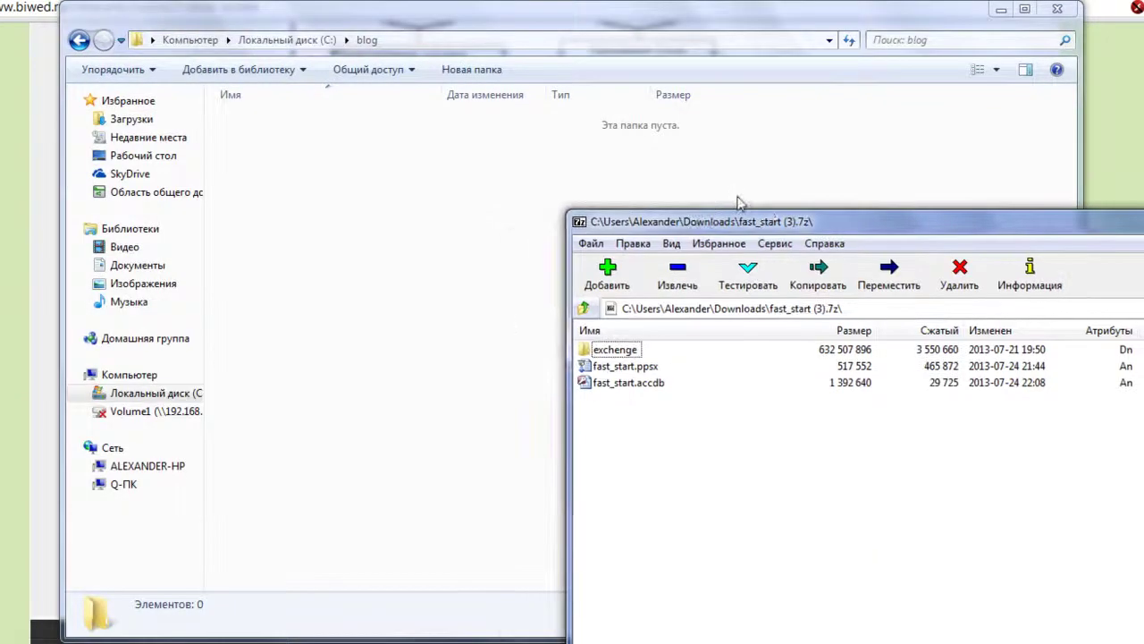
{"action": "left_click", "coordinate": [612, 321]}
{"action": "left_click", "coordinate": [623, 357], "text": "ctrl"}
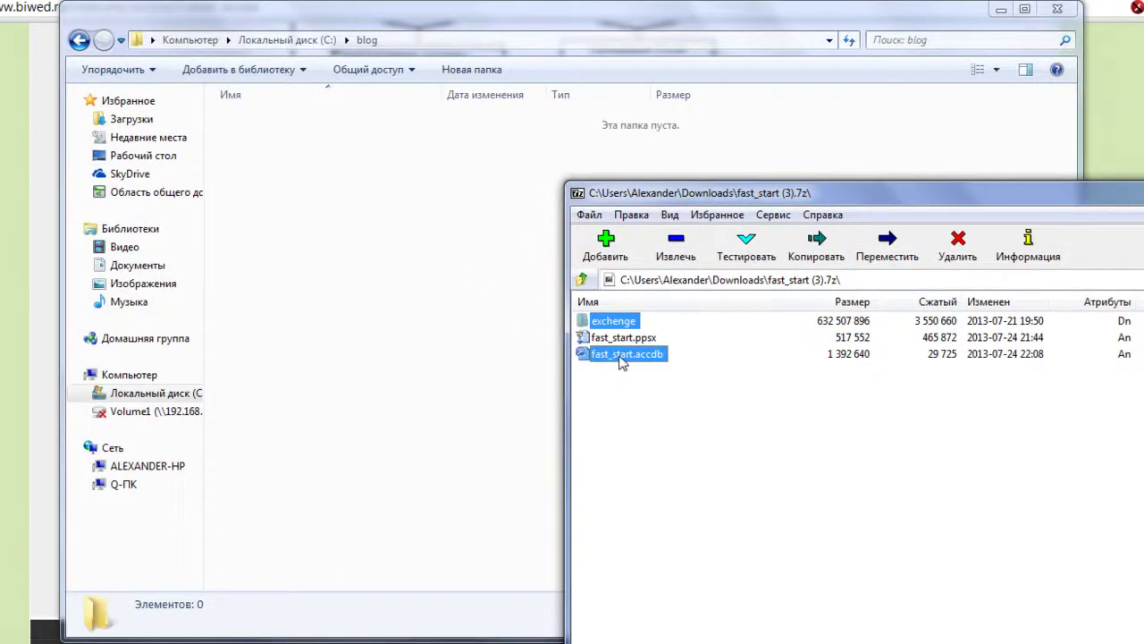
{"action": "left_click_drag", "start_coordinate": [623, 358], "coordinate": [353, 234]}
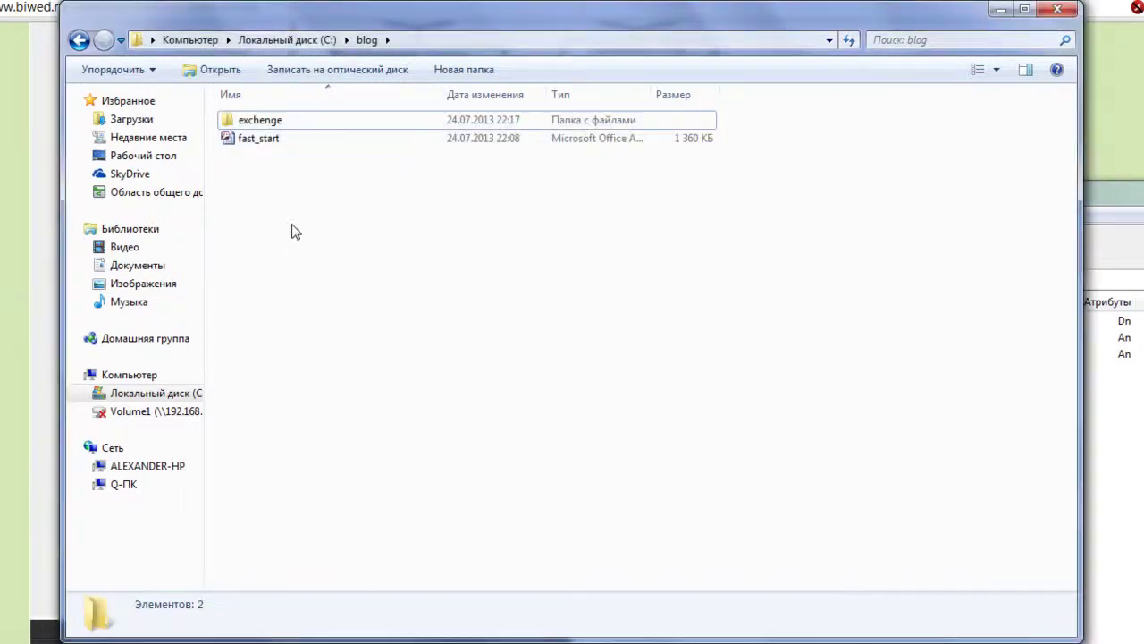
{"action": "left_click", "coordinate": [282, 140]}
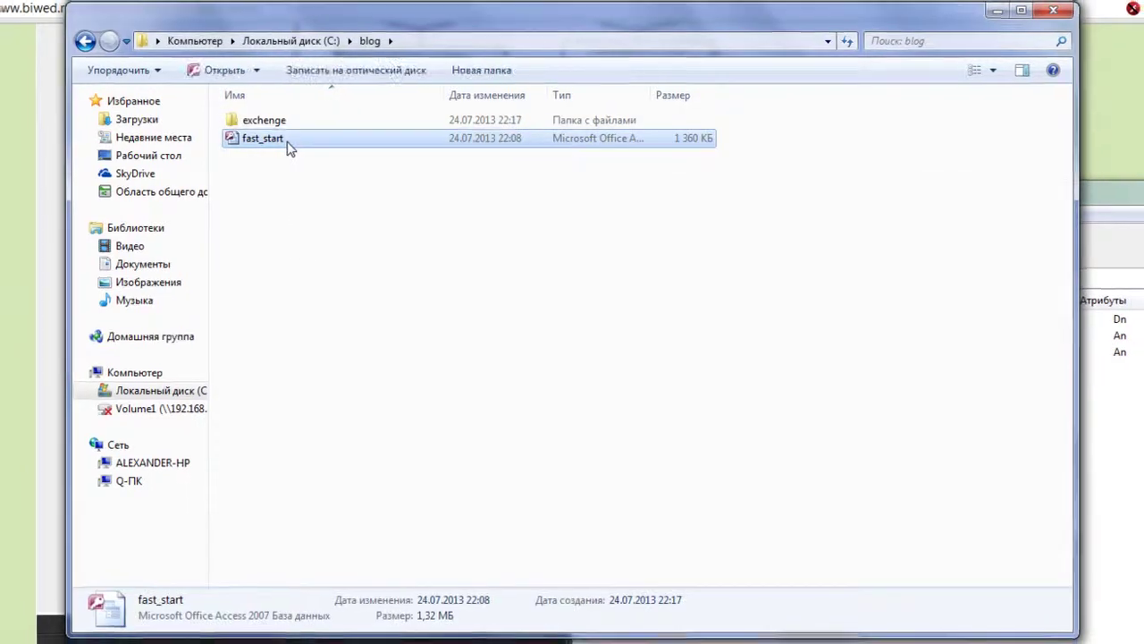
{"action": "double_click", "coordinate": [288, 147]}
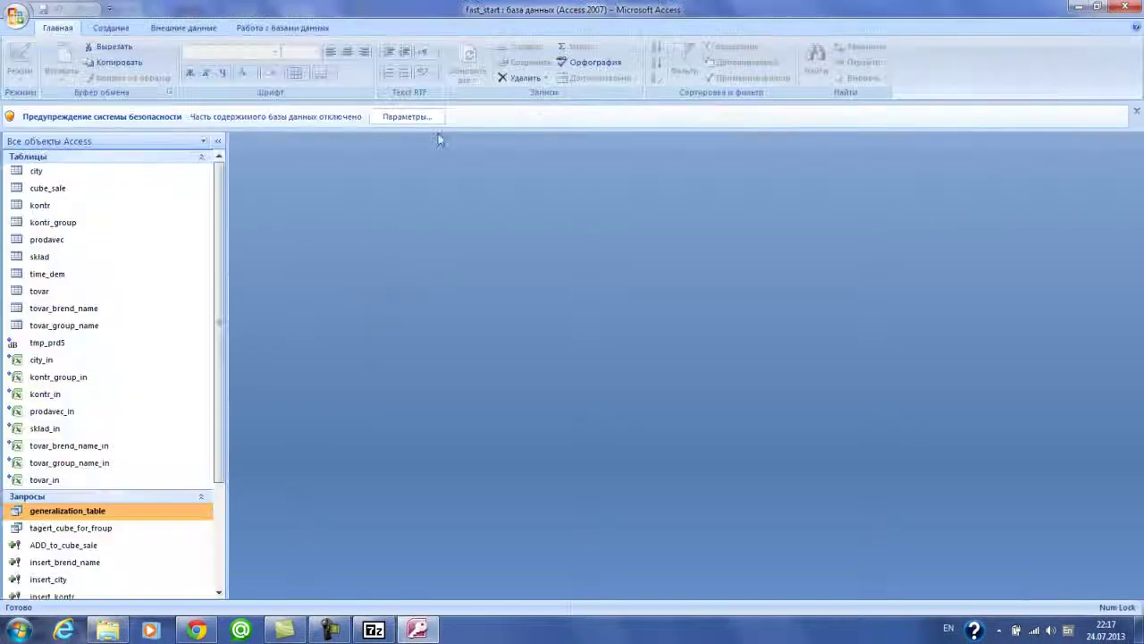
- Enable the disabled content in the fast_start database
{"action": "left_click", "coordinate": [407, 117]}
{"action": "left_click", "coordinate": [487, 372]}
{"action": "left_click", "coordinate": [649, 440]}
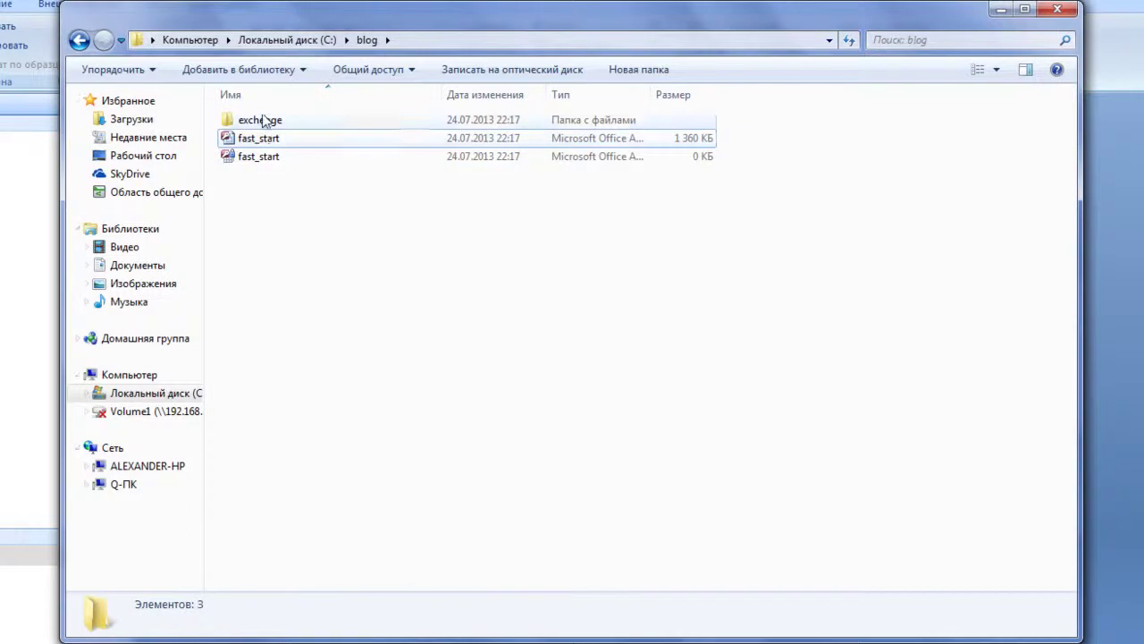
- In the exchenge folder, rename TMP_PRD5_1997.DBF to TMP_PRD5.DBF
{"action": "double_click", "coordinate": [261, 120]}
{"action": "right_click", "coordinate": [283, 158]}
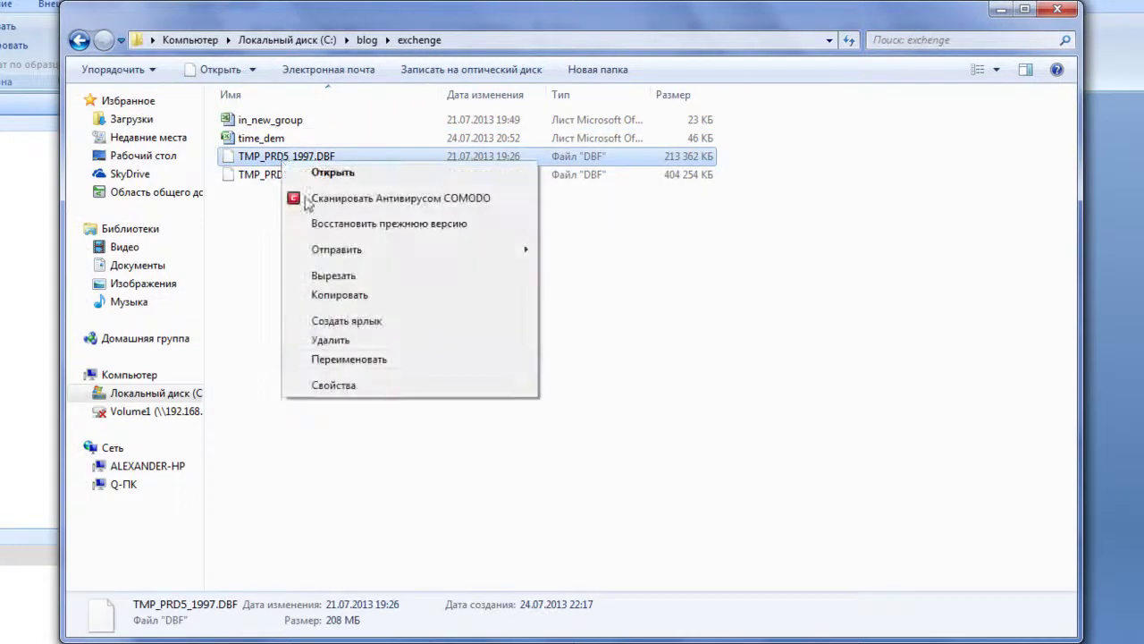
{"action": "left_click", "coordinate": [349, 359]}
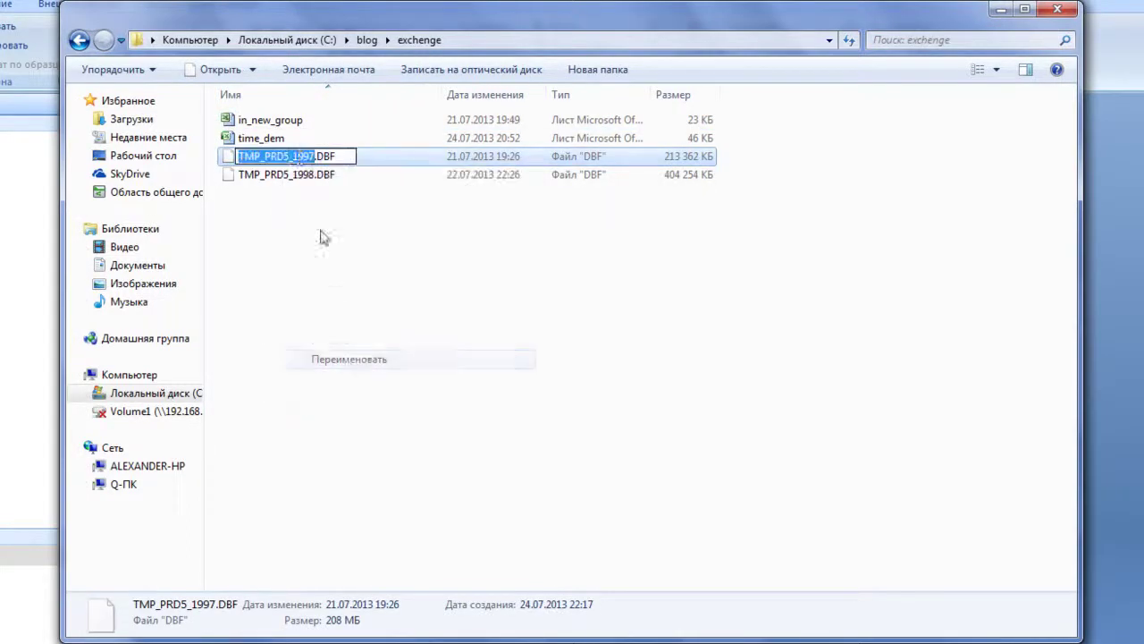
{"action": "left_click", "coordinate": [287, 158]}
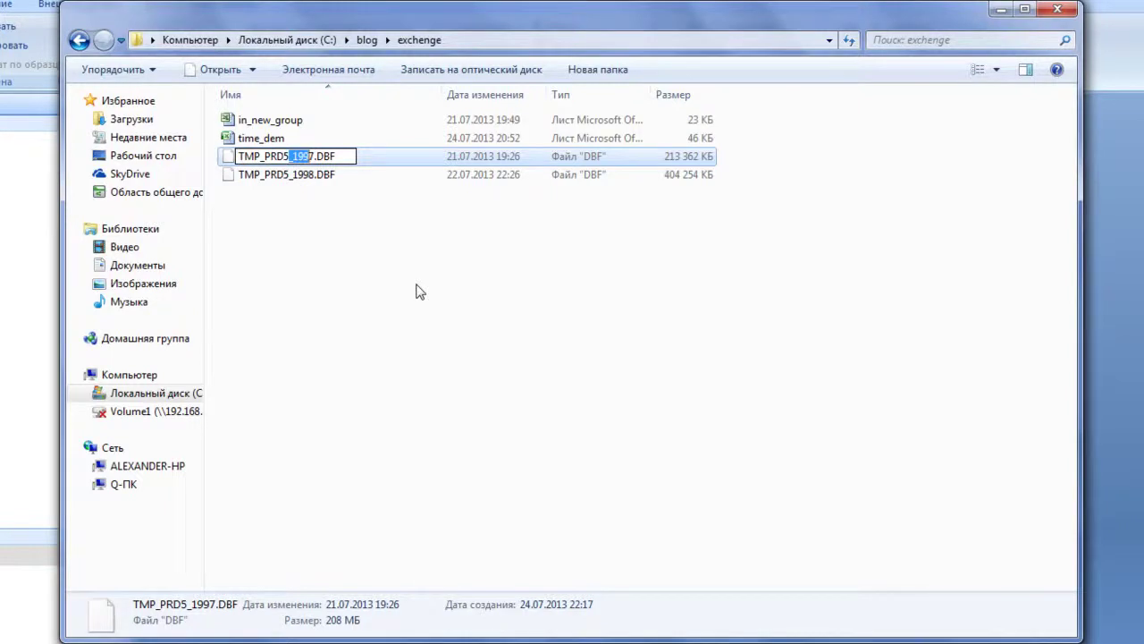
{"action": "key", "text": "BackSpace"}
{"action": "key", "text": "Return"}
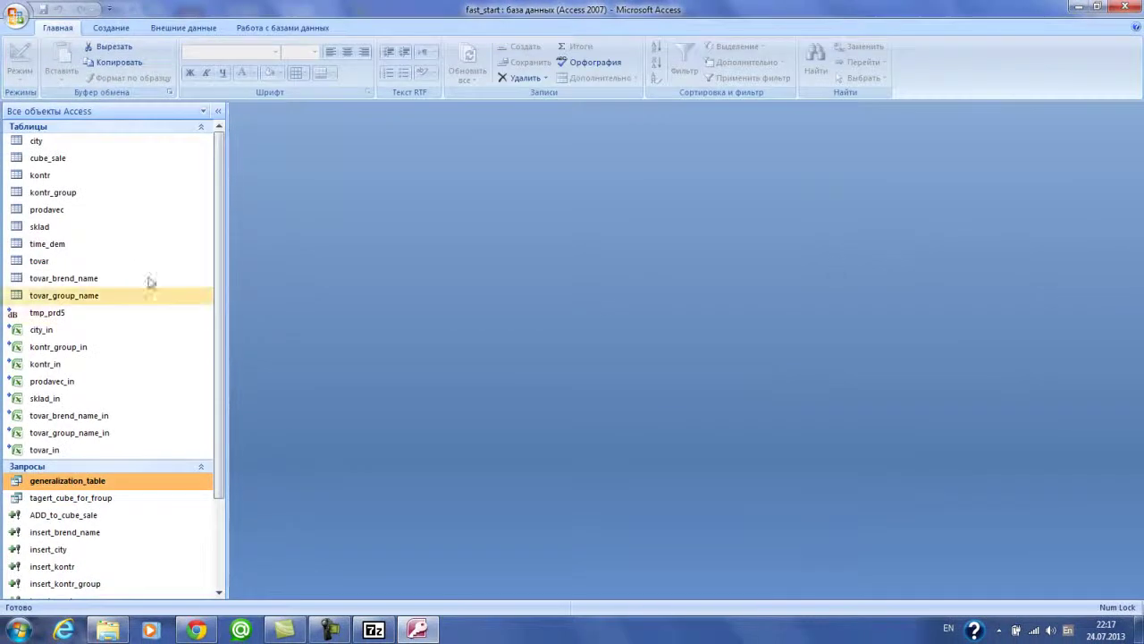
- In Linked Table Manager, check the eight Excel-linked tables from city_in through tovar_in for relinking
{"action": "right_click", "coordinate": [84, 329]}
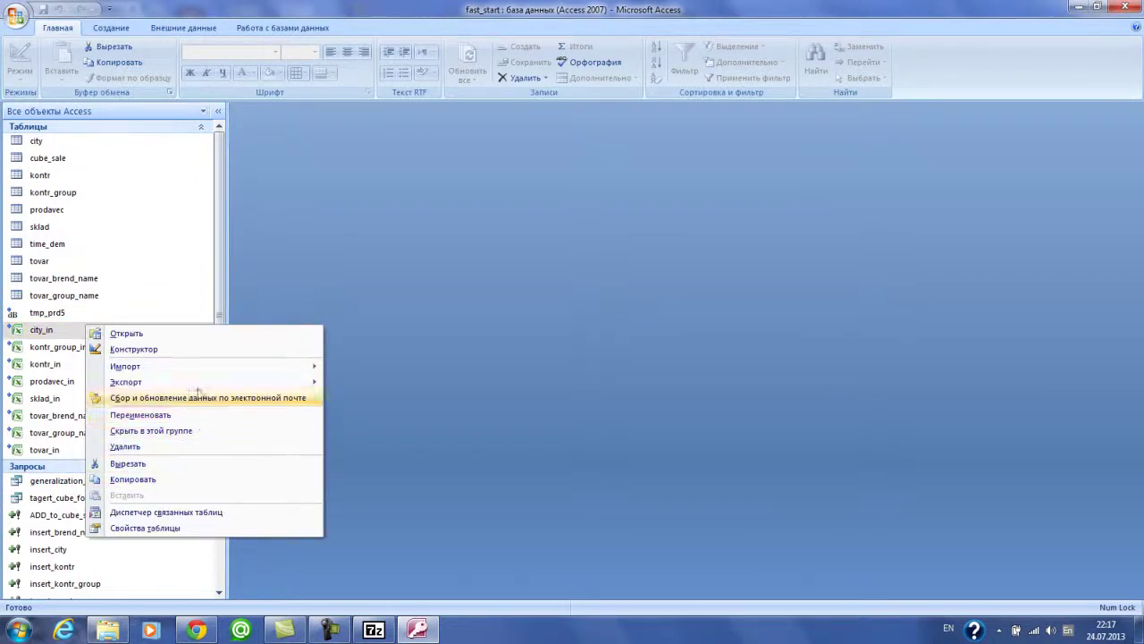
{"action": "mouse_move", "coordinate": [201, 385]}
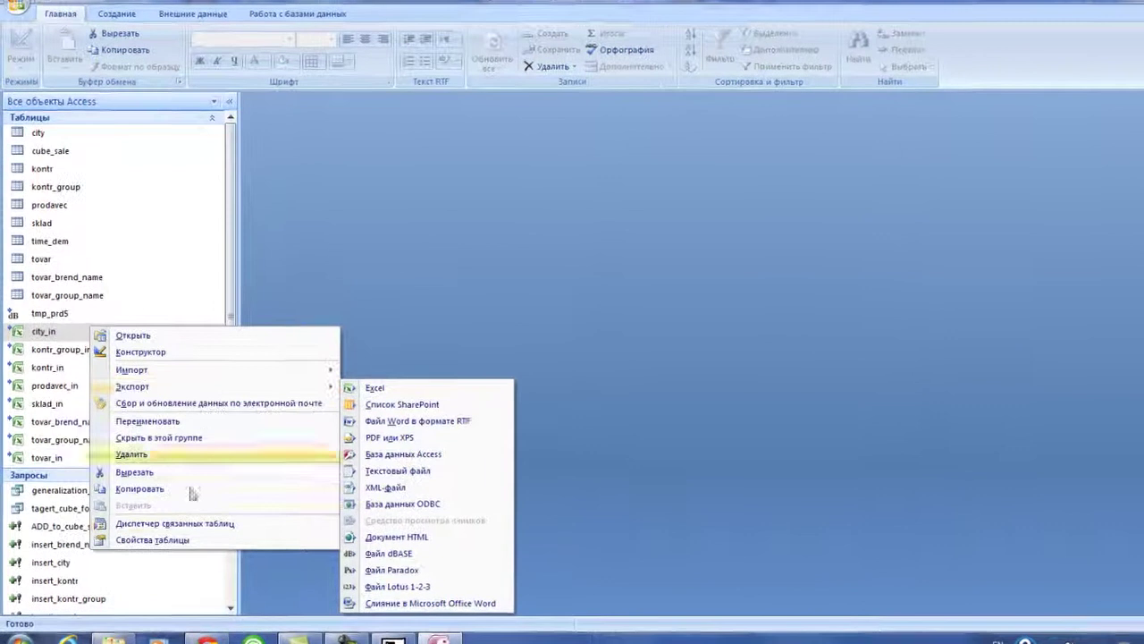
{"action": "left_click", "coordinate": [170, 512]}
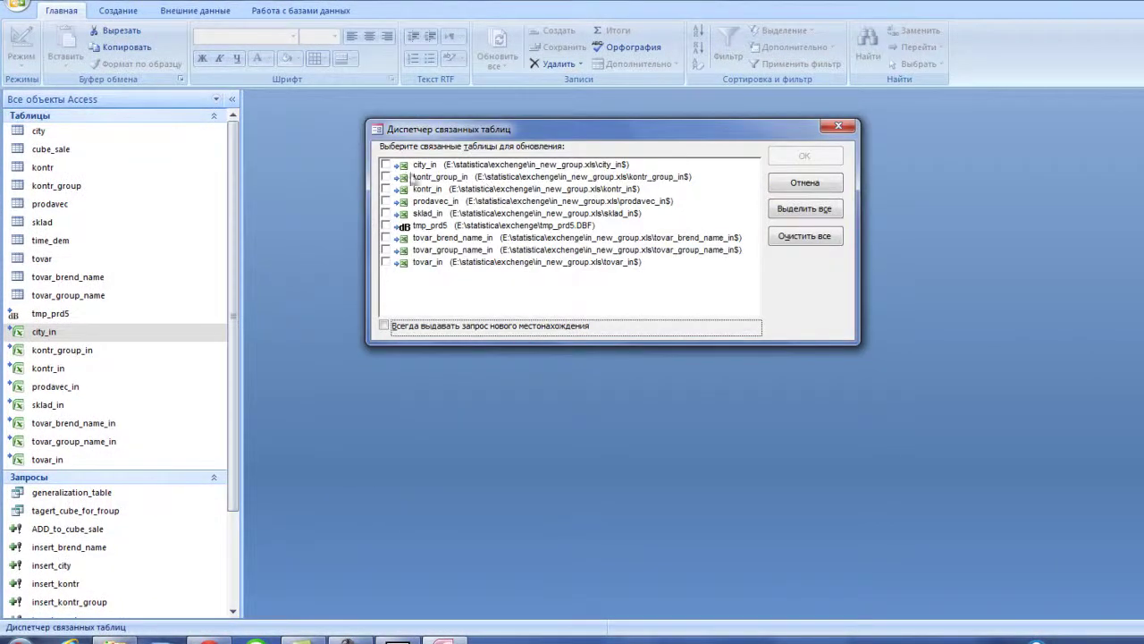
{"action": "left_click", "coordinate": [386, 165]}
{"action": "left_click", "coordinate": [387, 178]}
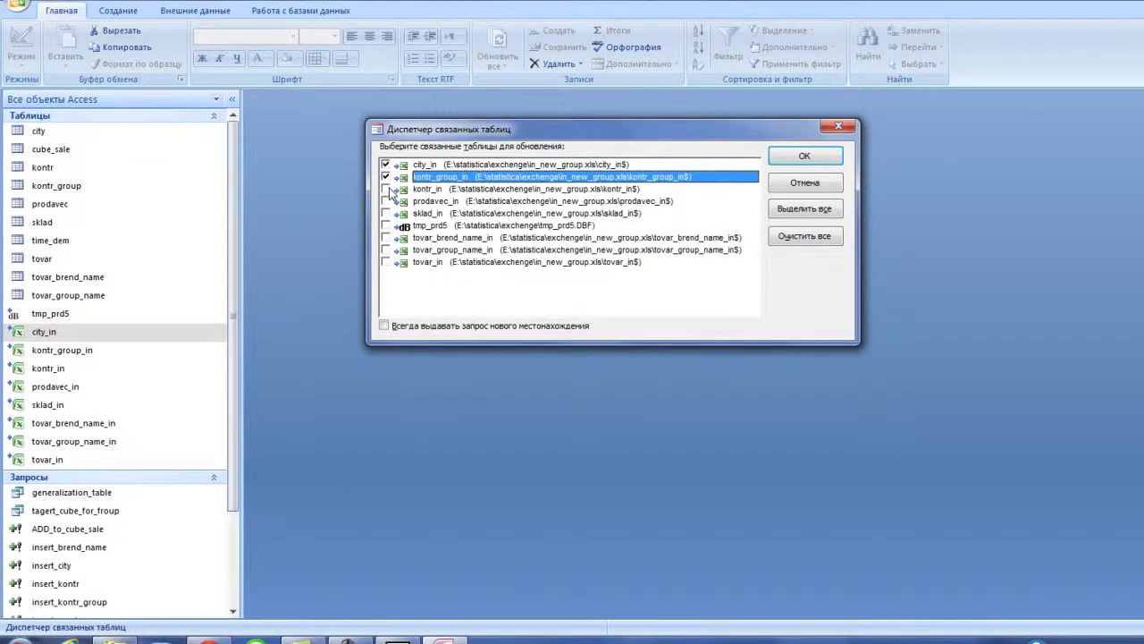
{"action": "left_click", "coordinate": [386, 190]}
{"action": "left_click", "coordinate": [386, 201]}
{"action": "left_click", "coordinate": [386, 214]}
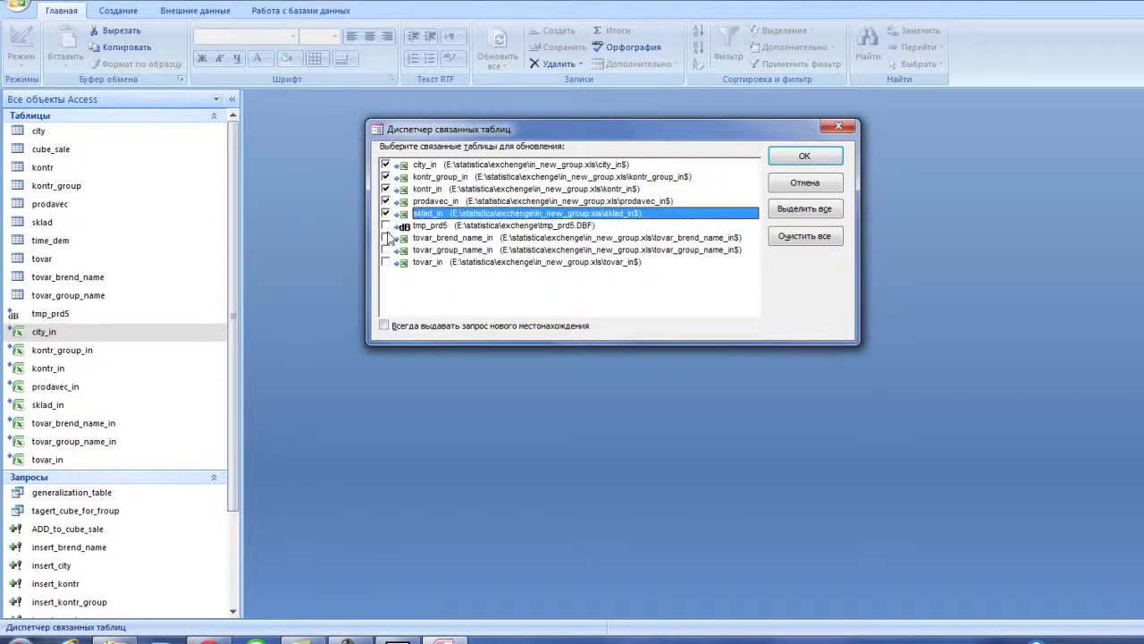
{"action": "left_click", "coordinate": [386, 238]}
{"action": "left_click", "coordinate": [386, 251]}
{"action": "left_click", "coordinate": [386, 262]}
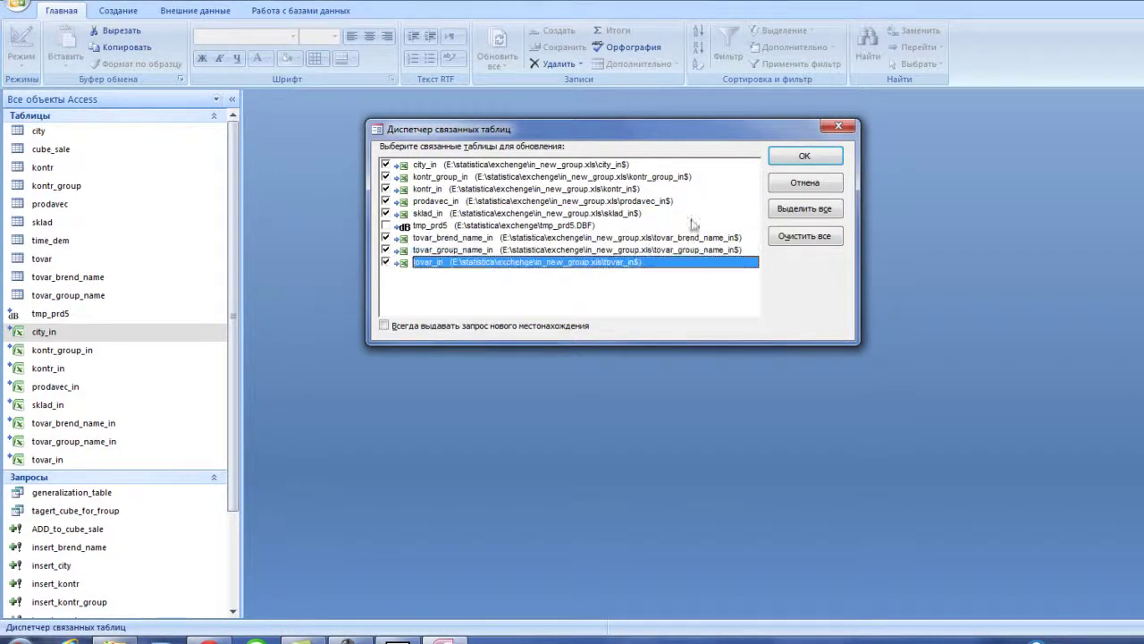
{"action": "left_click", "coordinate": [804, 156]}
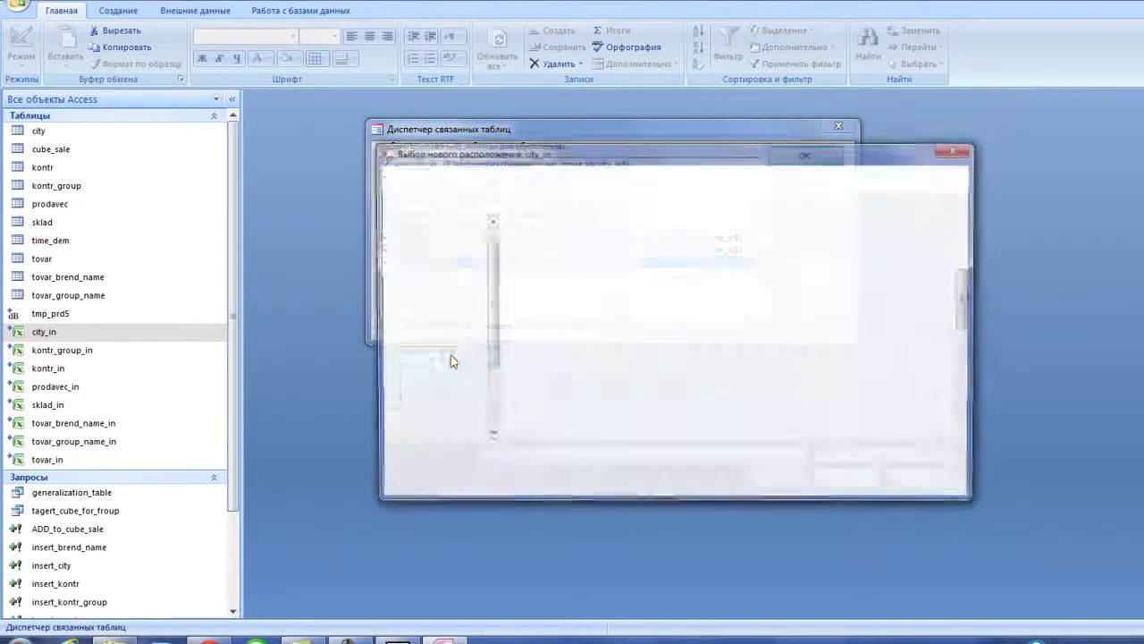
- Point the checked tables at C:\blog\exchenge\in_new_group
{"action": "left_click", "coordinate": [448, 178]}
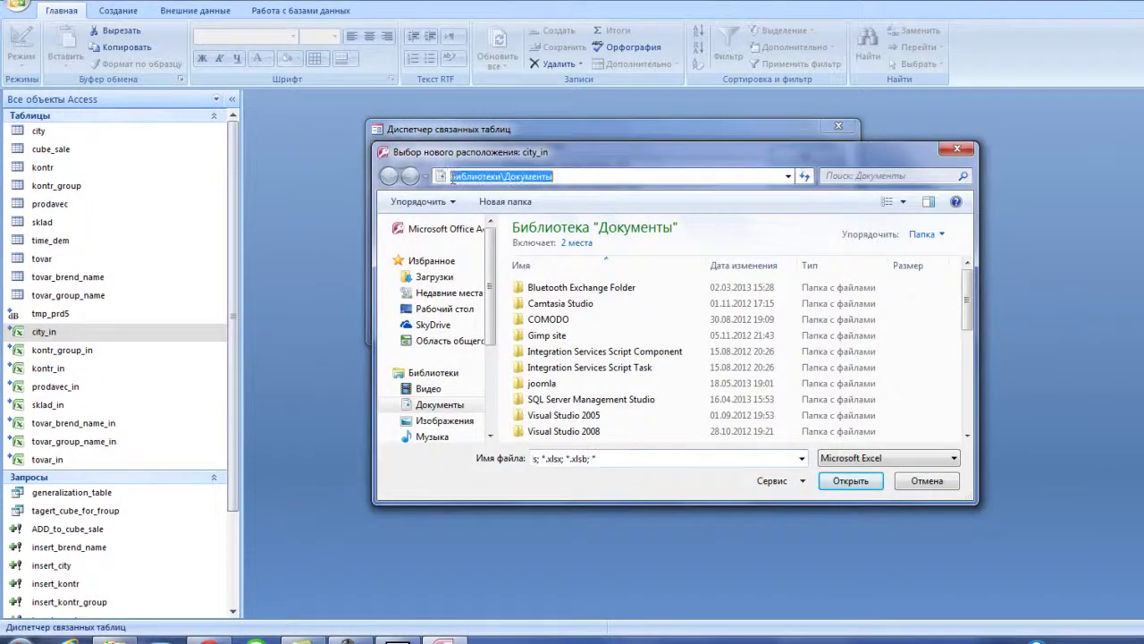
{"action": "left_click", "coordinate": [555, 176]}
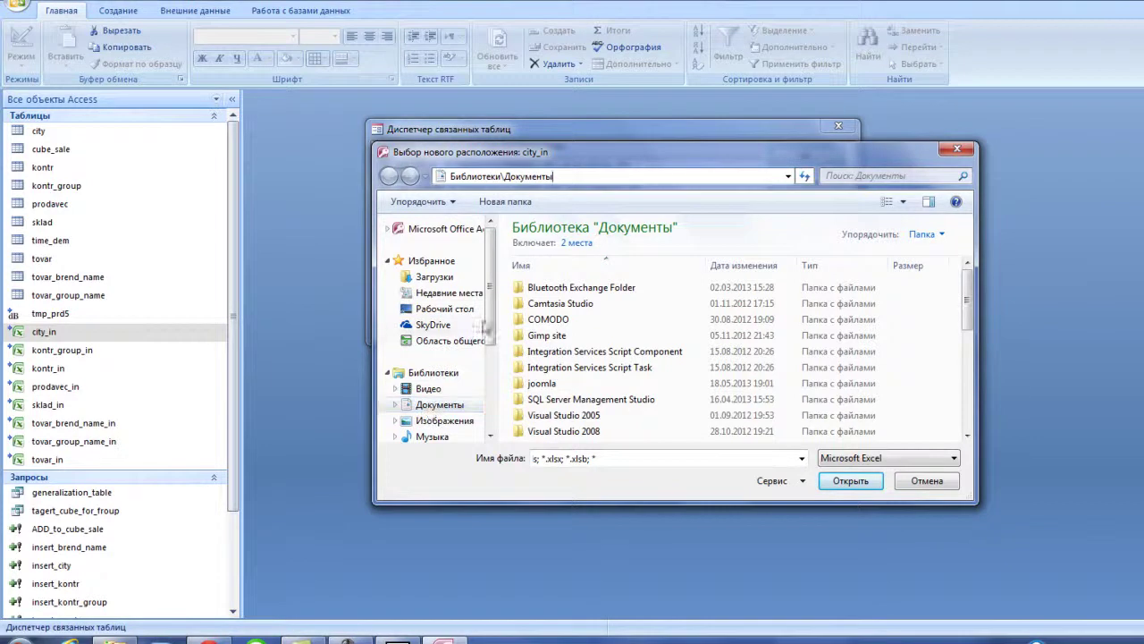
{"action": "scroll", "coordinate": [438, 398], "scroll_direction": "down", "scroll_amount": 3}
{"action": "left_click", "coordinate": [451, 383]}
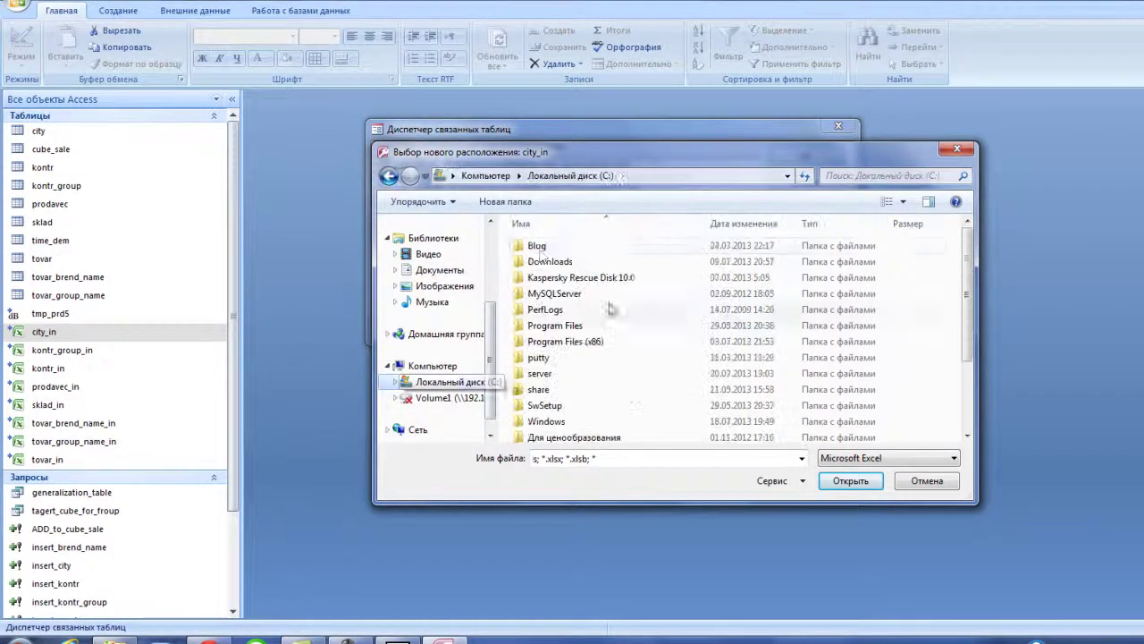
{"action": "double_click", "coordinate": [544, 248]}
{"action": "double_click", "coordinate": [547, 248]}
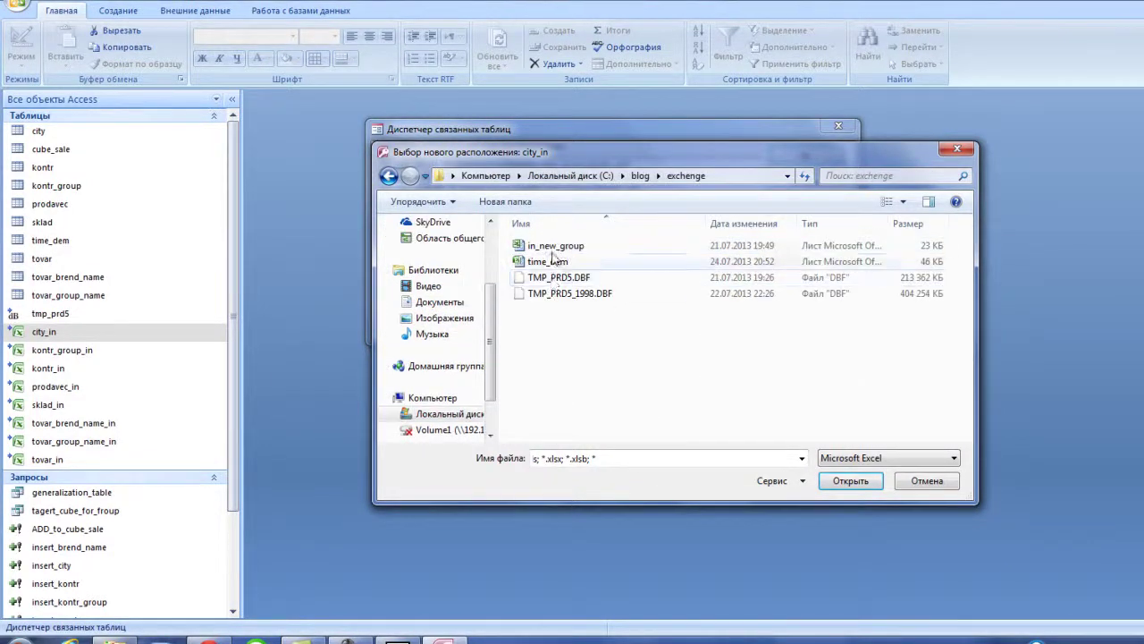
{"action": "left_click", "coordinate": [552, 246]}
{"action": "left_click", "coordinate": [837, 483]}
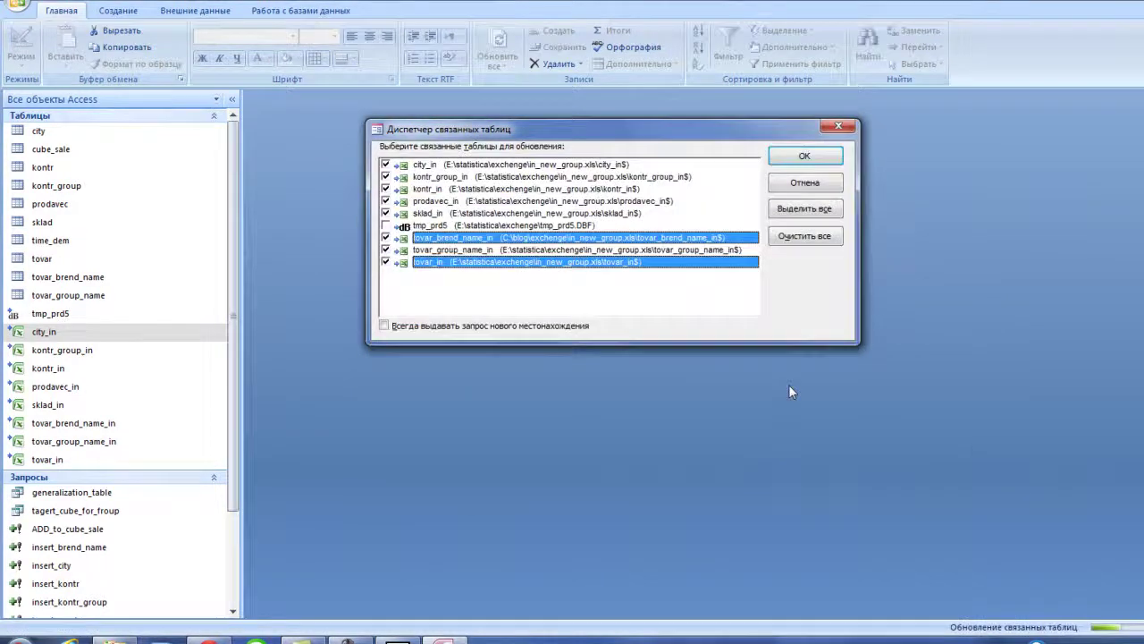
{"action": "left_click", "coordinate": [611, 353]}
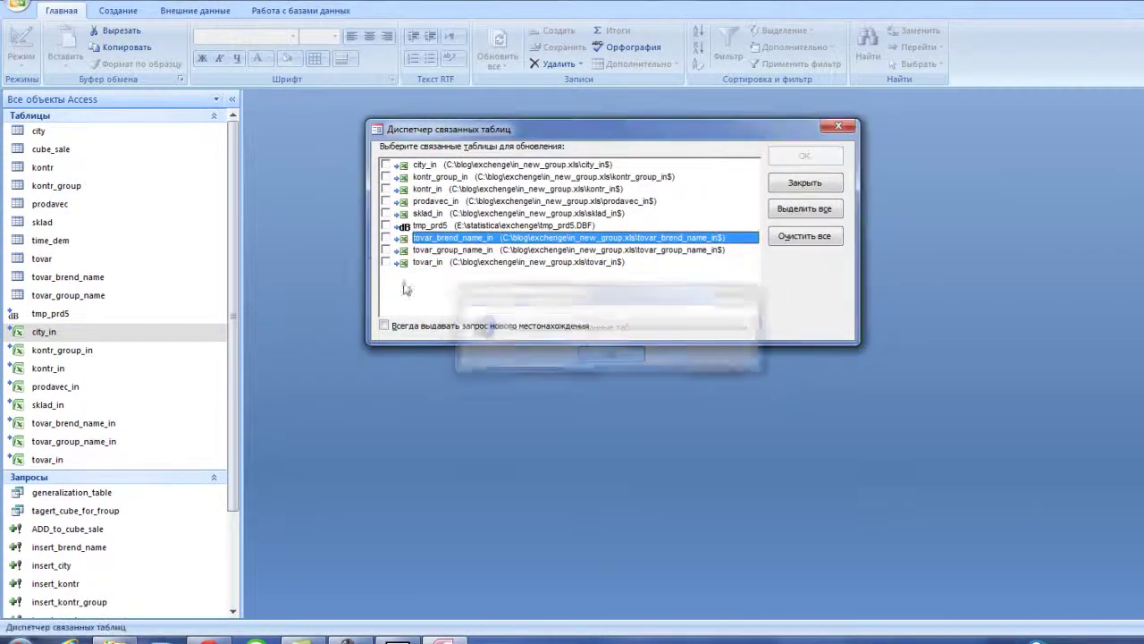
- Relink tmp_prd5 to C:\blog\exchenge\TMP_PRD5.DBF and close the manager
{"action": "left_click", "coordinate": [386, 225]}
{"action": "key", "text": "Return"}
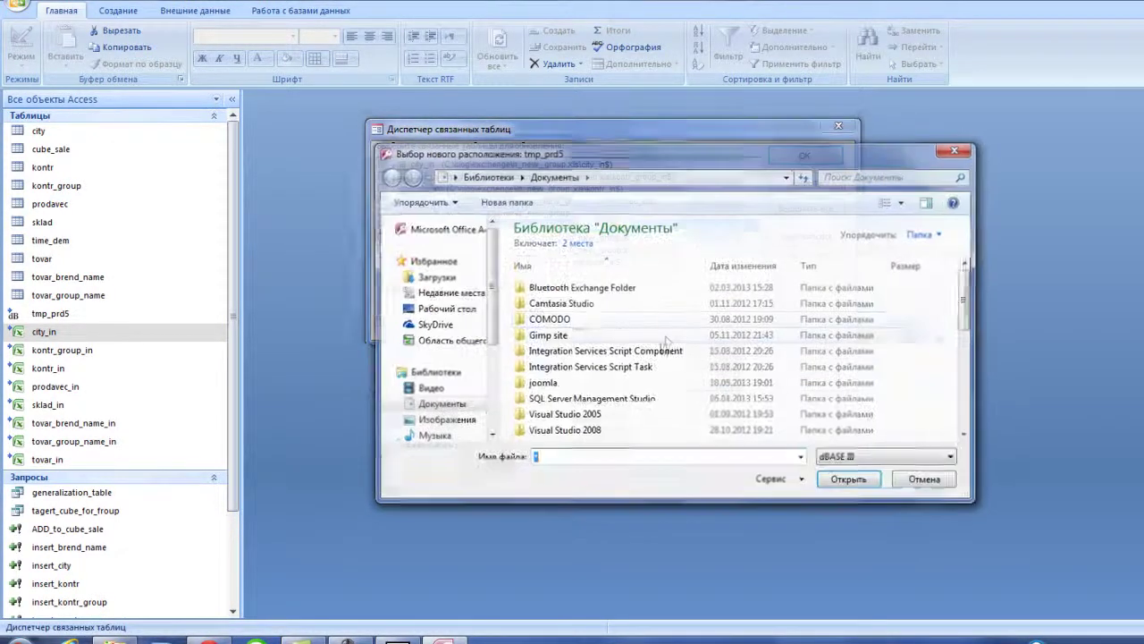
{"action": "left_click", "coordinate": [452, 175]}
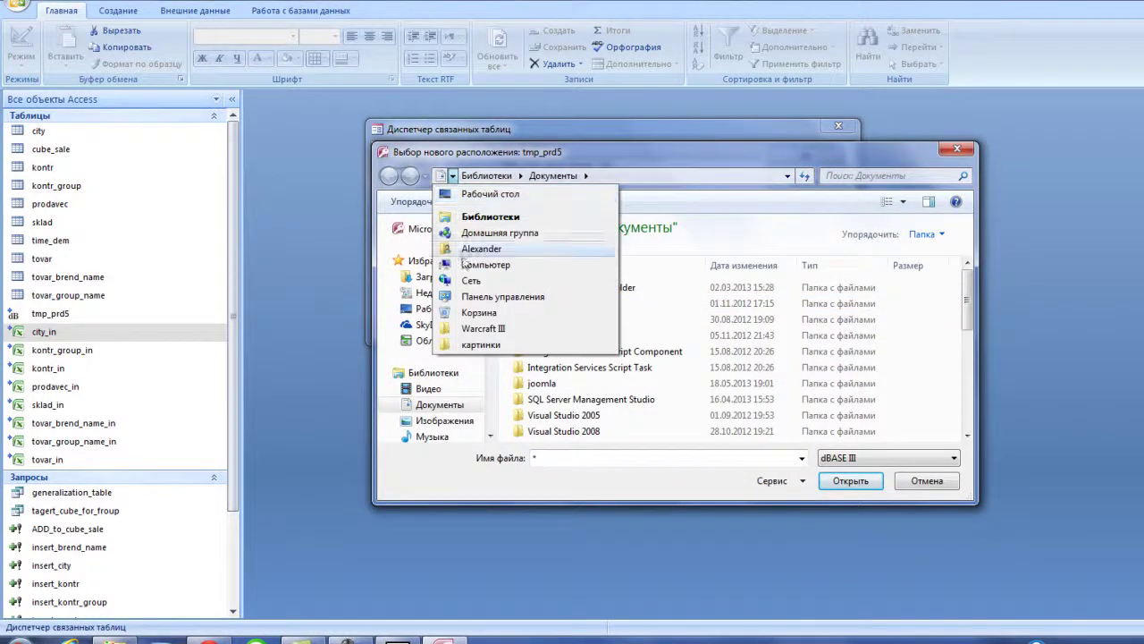
{"action": "left_click", "coordinate": [482, 264]}
{"action": "double_click", "coordinate": [599, 271]}
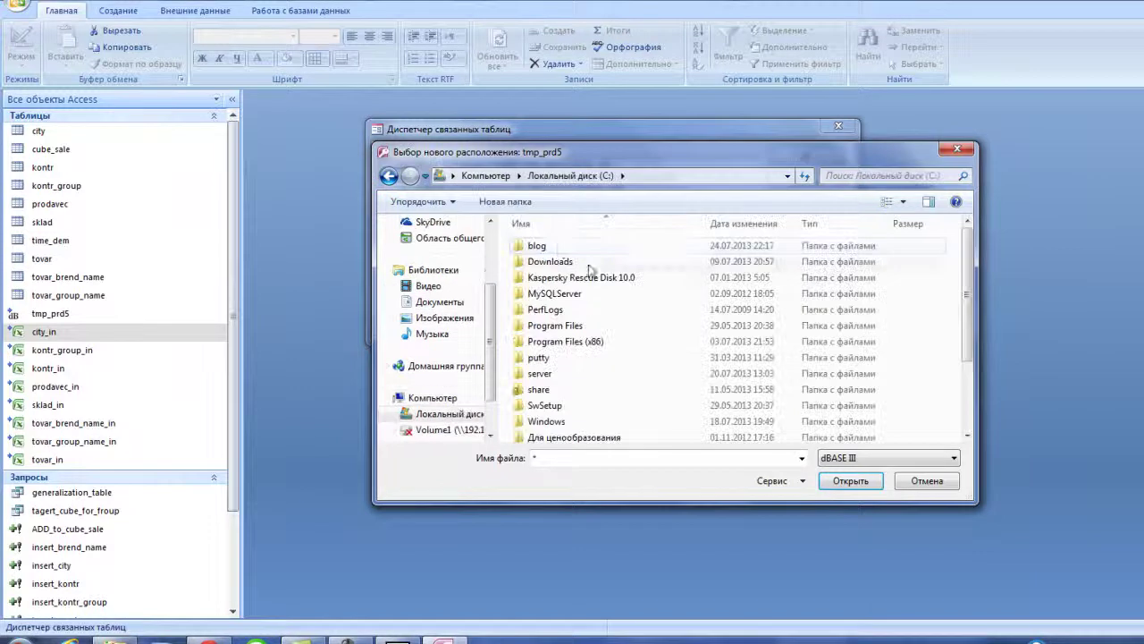
{"action": "double_click", "coordinate": [561, 253]}
{"action": "double_click", "coordinate": [561, 255]}
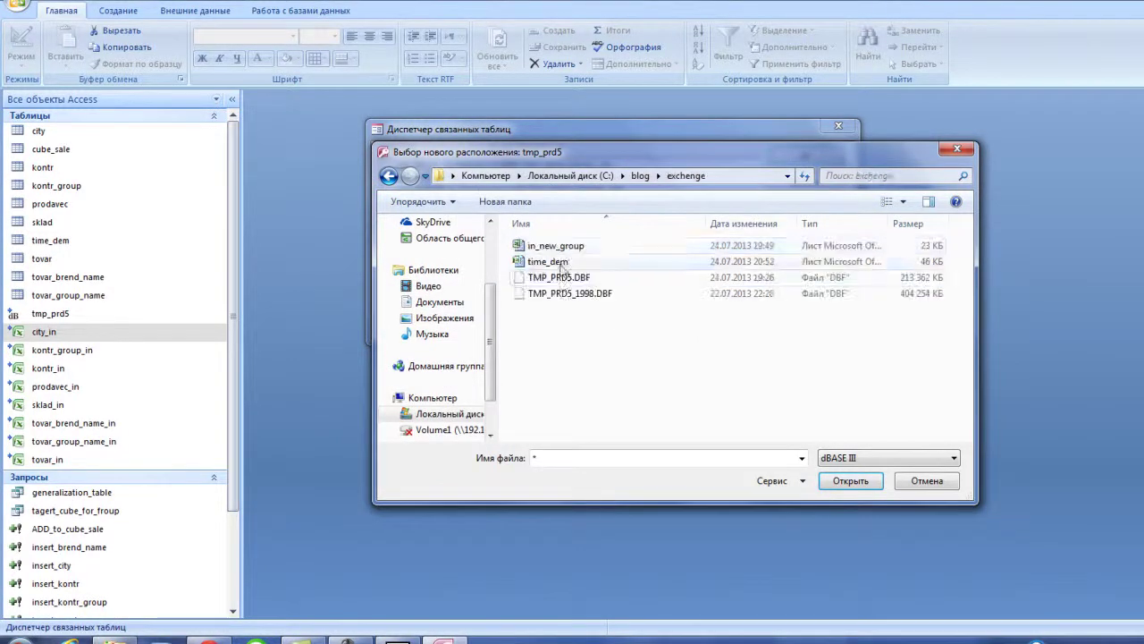
{"action": "left_click", "coordinate": [559, 277]}
{"action": "left_click", "coordinate": [847, 481]}
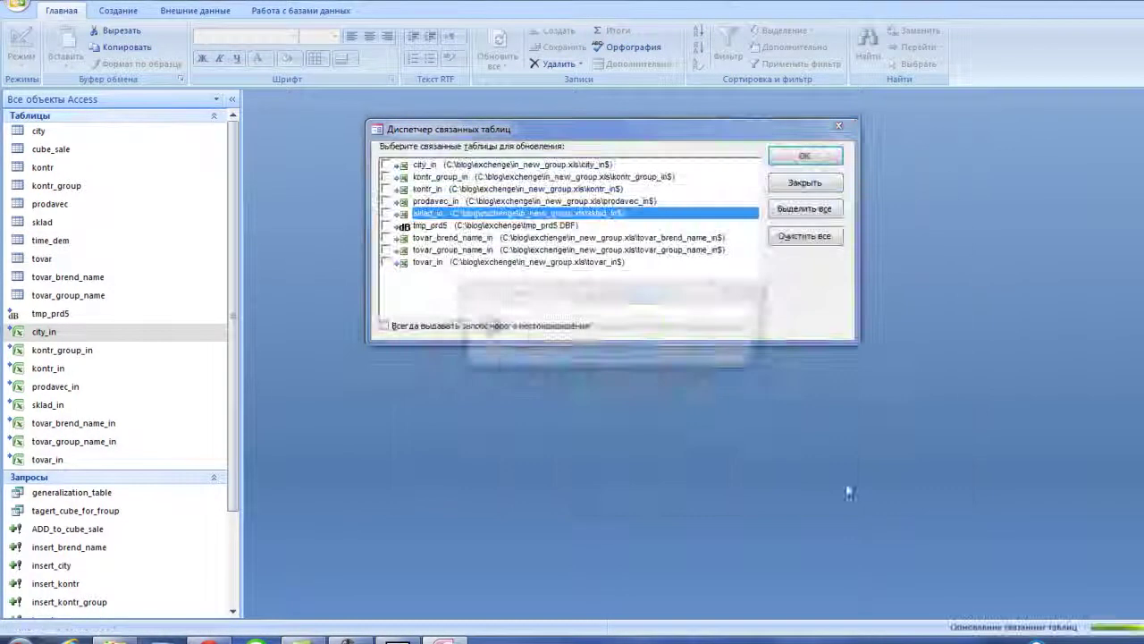
{"action": "left_click", "coordinate": [610, 352]}
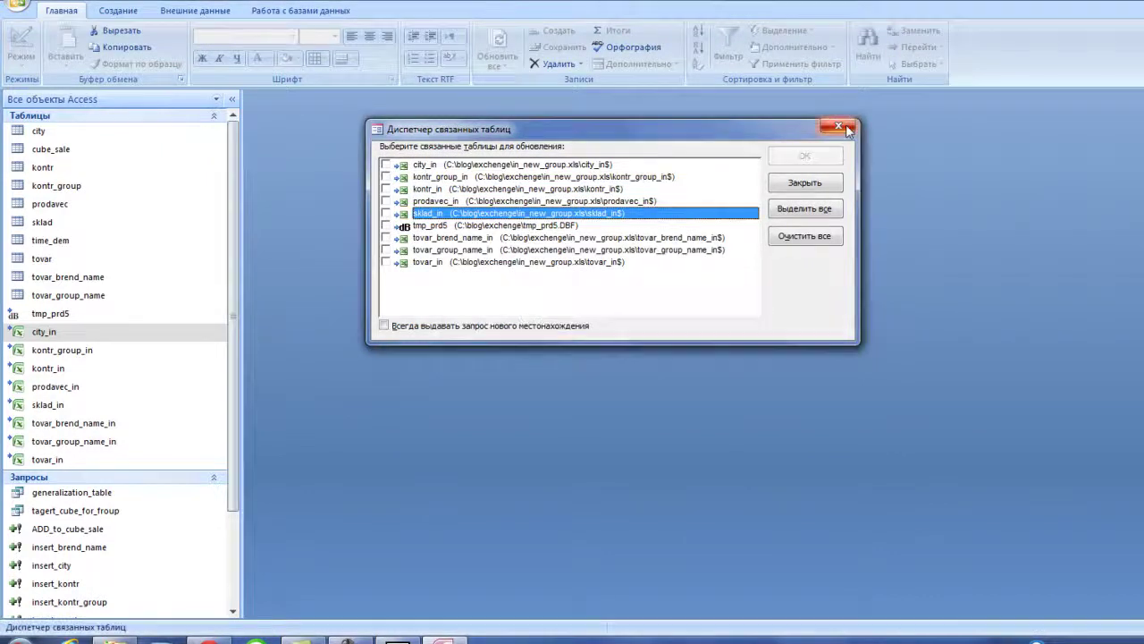
{"action": "left_click", "coordinate": [840, 129]}
- Run the error_add query, select all 7311 result rows, then open in_new_group in Excel
{"action": "left_click", "coordinate": [81, 562]}
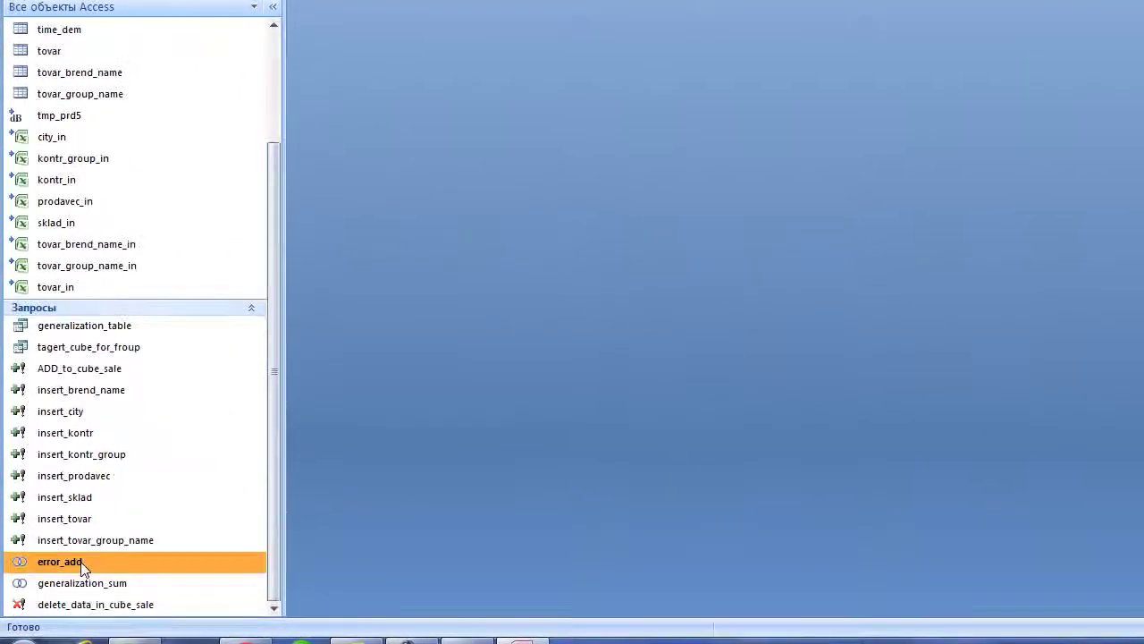
{"action": "key", "text": "Return"}
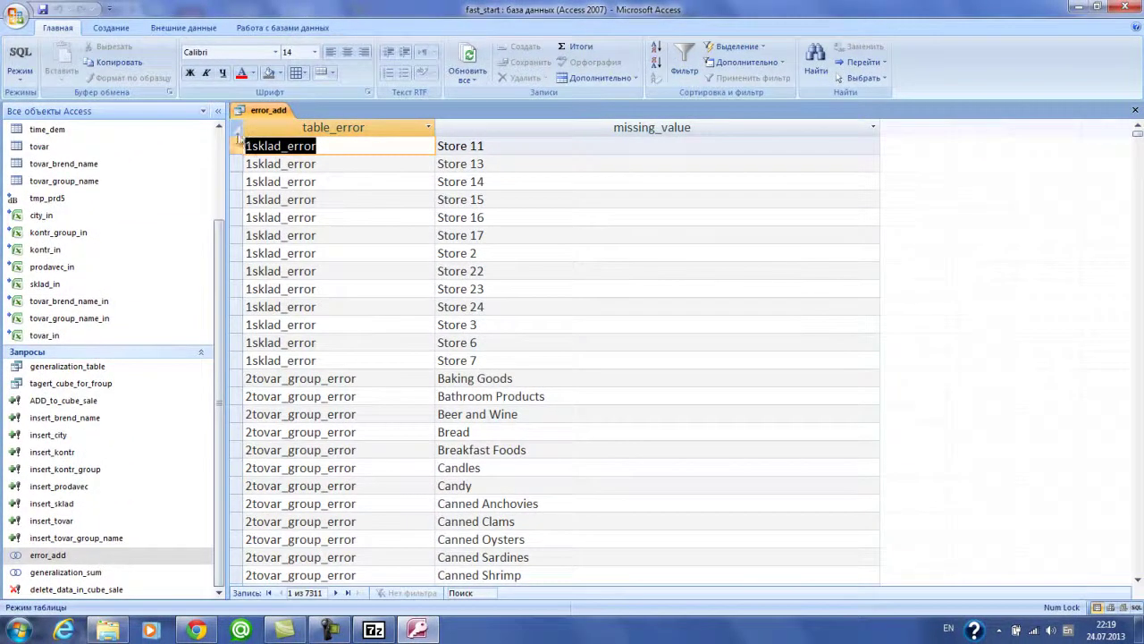
{"action": "left_click", "coordinate": [238, 133]}
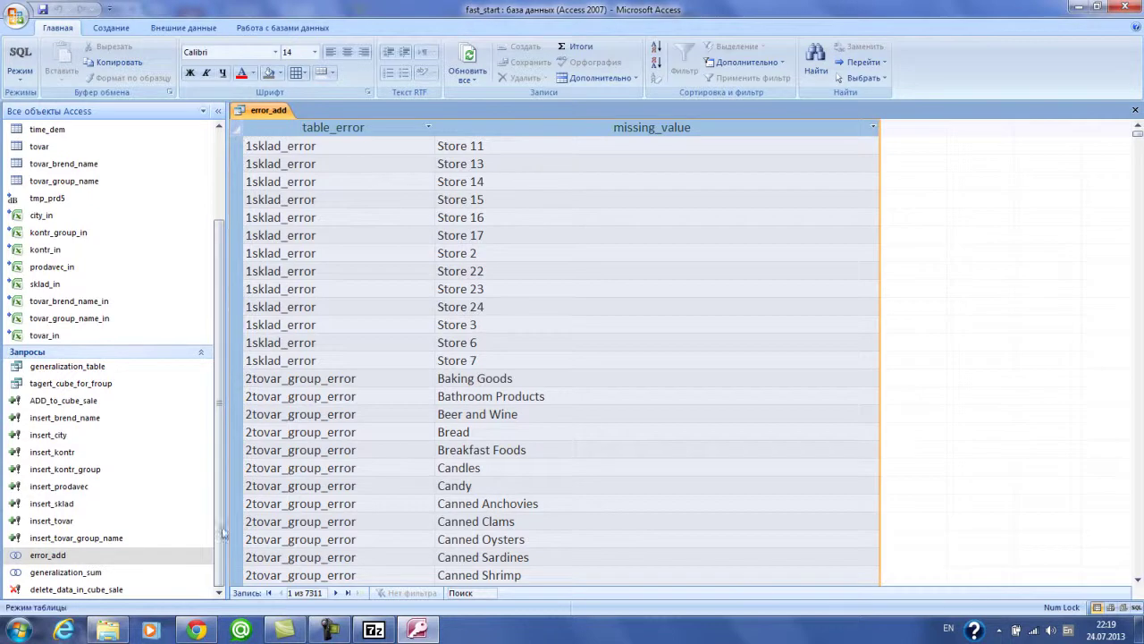
{"action": "left_click", "coordinate": [107, 630]}
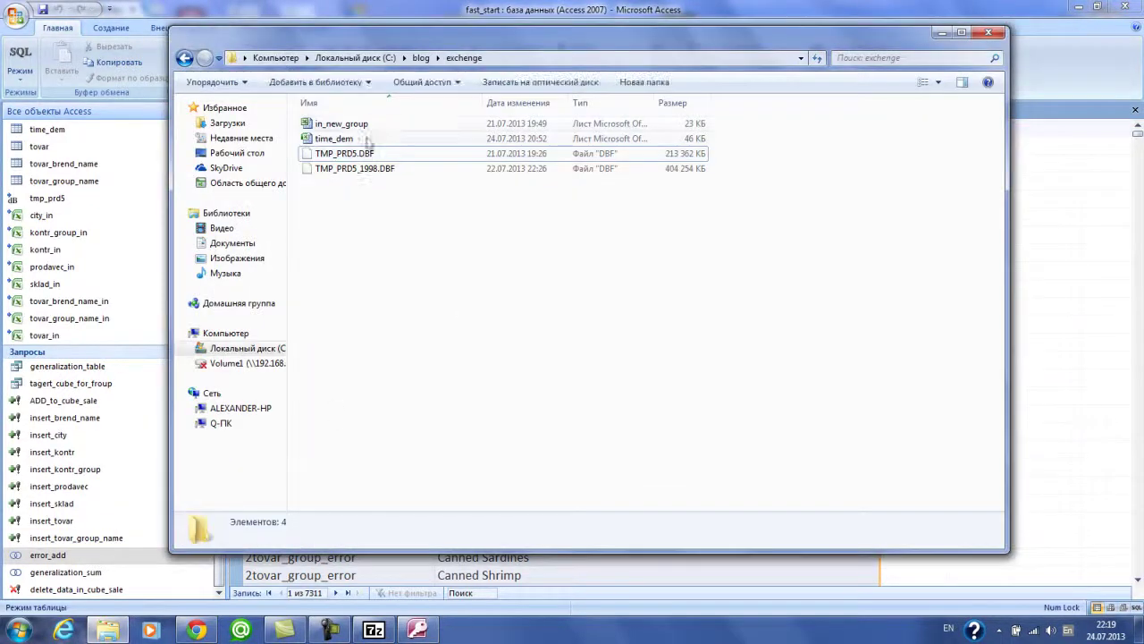
{"action": "double_click", "coordinate": [366, 125]}
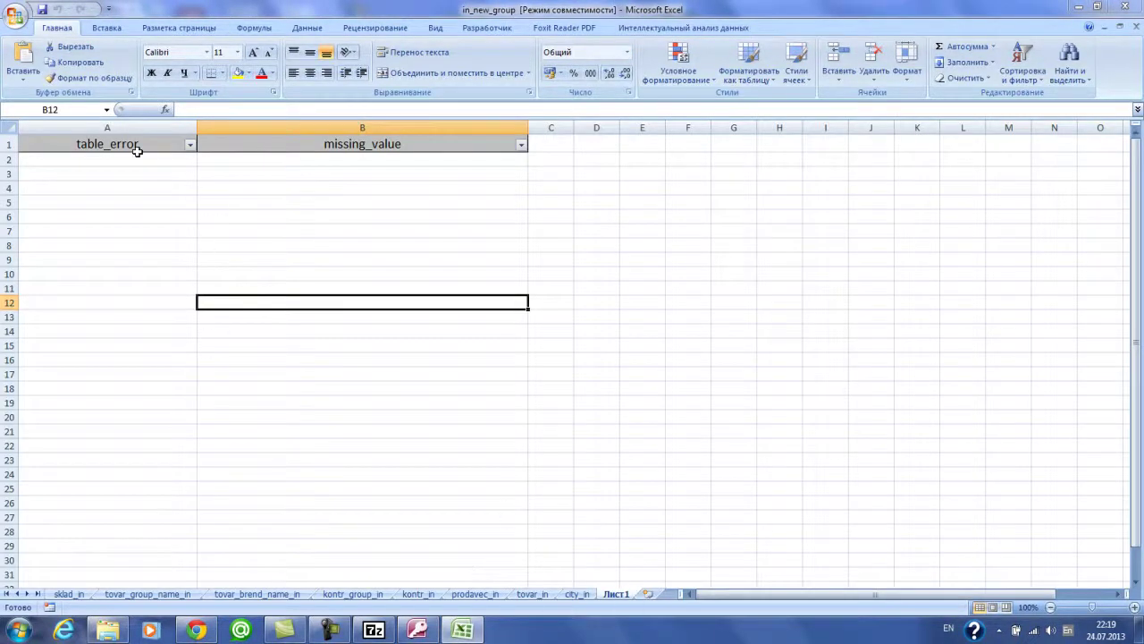
- Filter Лист1 to 1sklad_error and paste the 13 store names B2:B14 into sklad_in at A2
{"action": "left_click", "coordinate": [137, 145]}
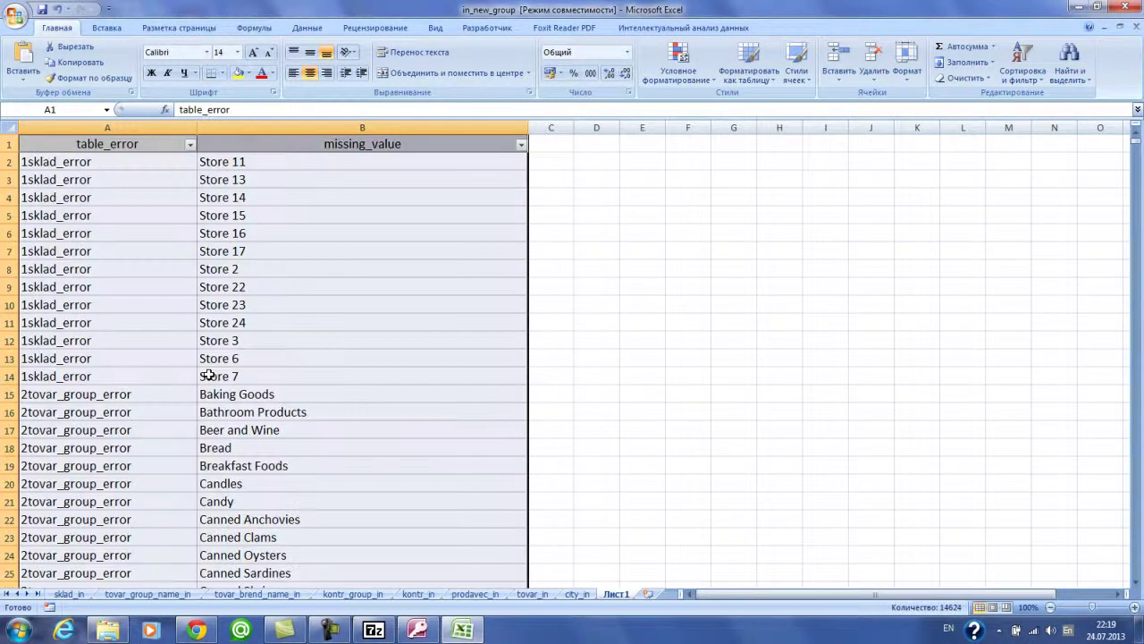
{"action": "left_click", "coordinate": [190, 144]}
{"action": "left_click", "coordinate": [77, 257]}
{"action": "left_click", "coordinate": [77, 270]}
{"action": "left_click", "coordinate": [104, 386]}
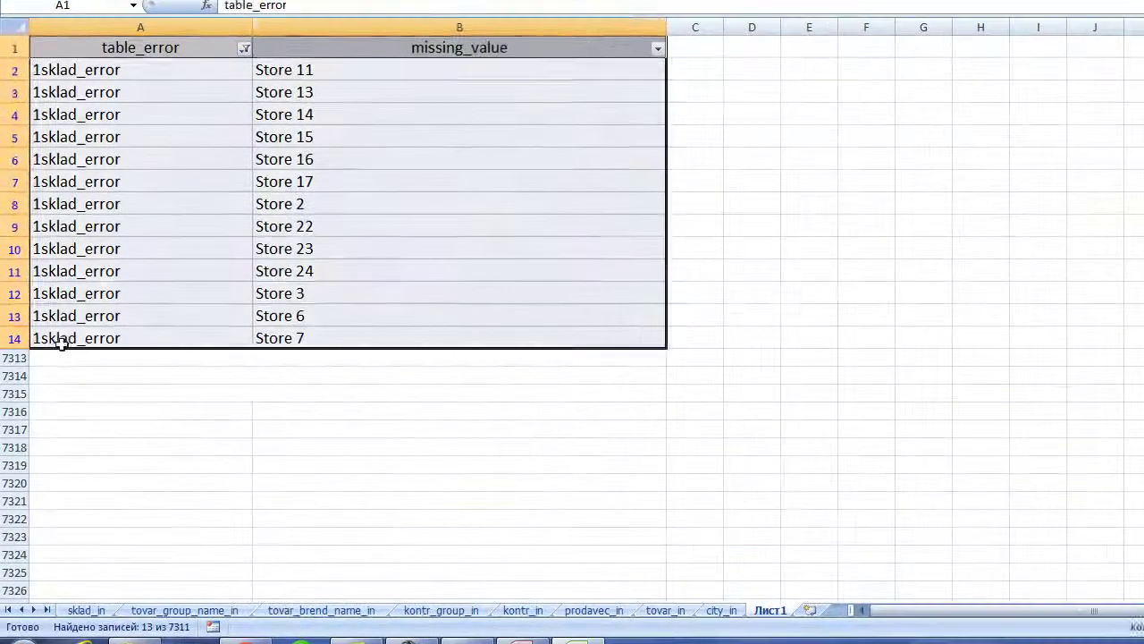
{"action": "left_click", "coordinate": [32, 377]}
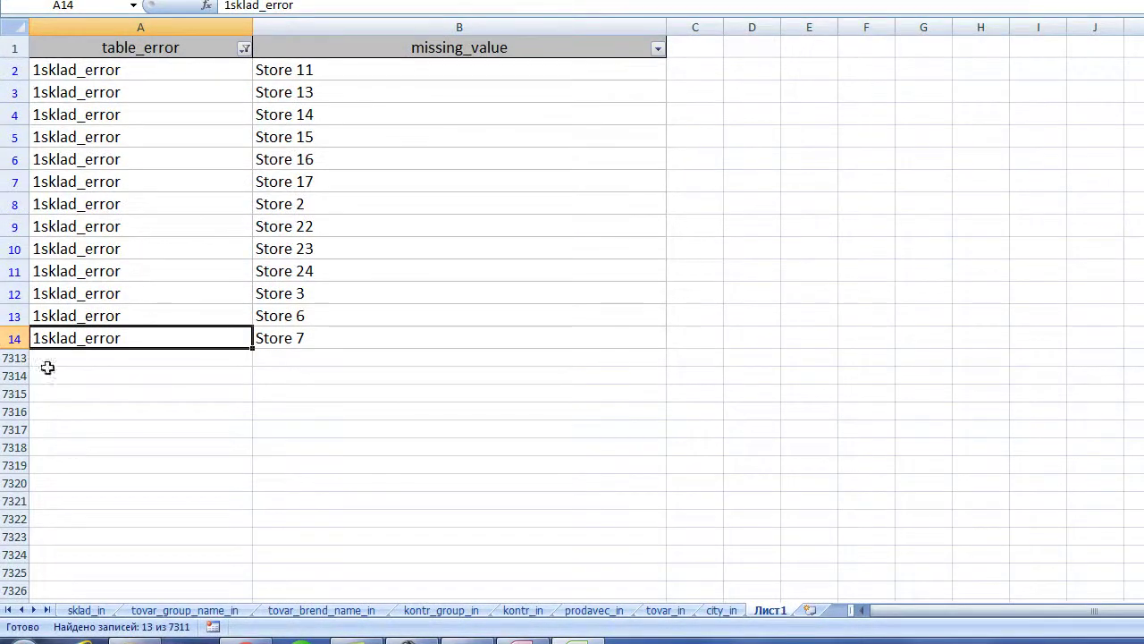
{"action": "left_click_drag", "start_coordinate": [391, 73], "coordinate": [384, 338]}
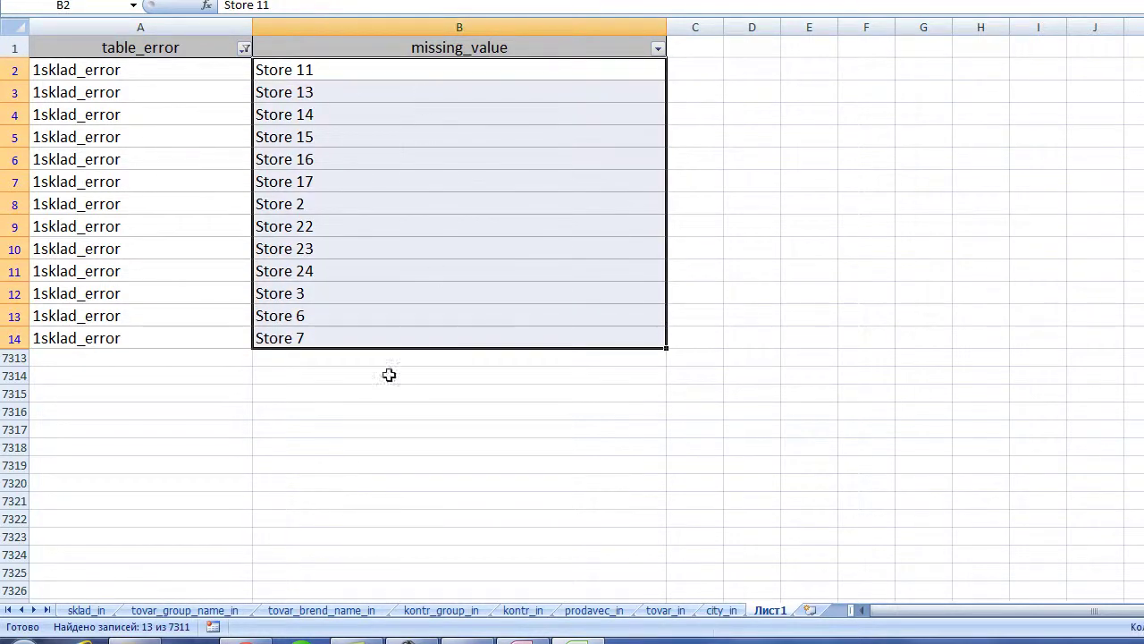
{"action": "key", "text": "ctrl+c"}
{"action": "left_click", "coordinate": [86, 609]}
{"action": "left_click", "coordinate": [89, 70]}
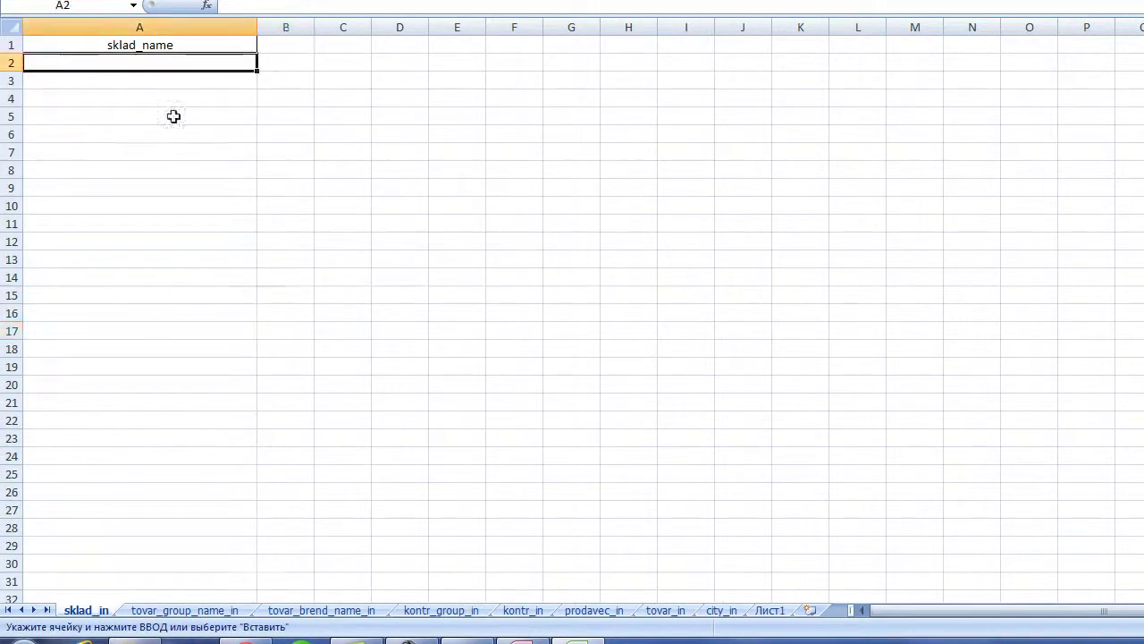
{"action": "key", "text": "ctrl+v"}
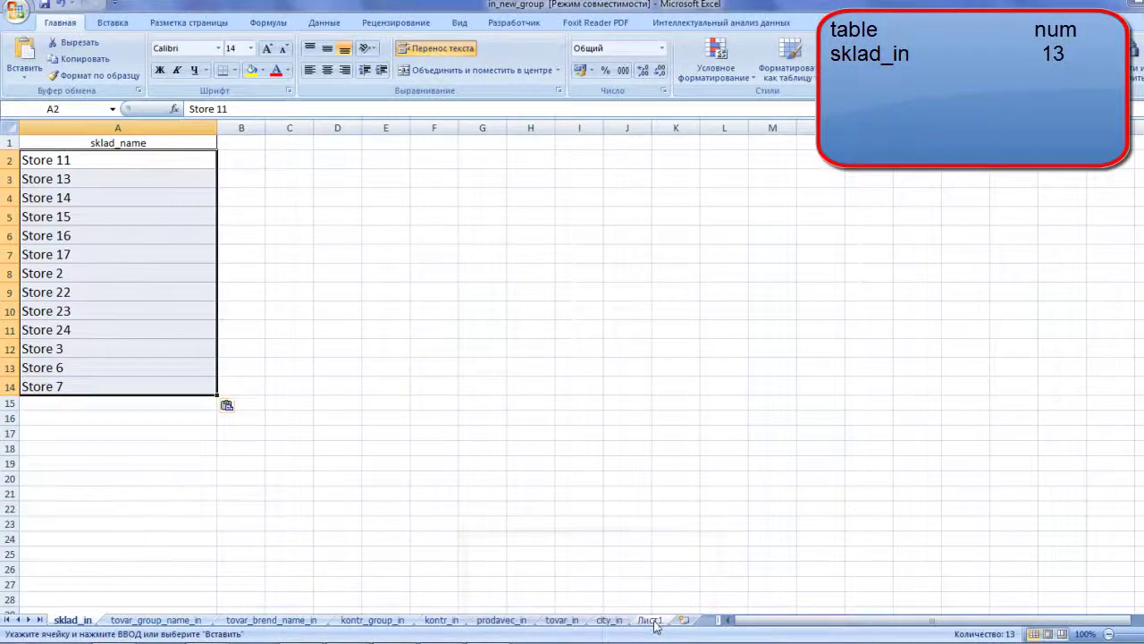
- Filter Лист1 to 2tovar_group_error and select the missing product group names from B15 down
{"action": "left_click", "coordinate": [650, 620]}
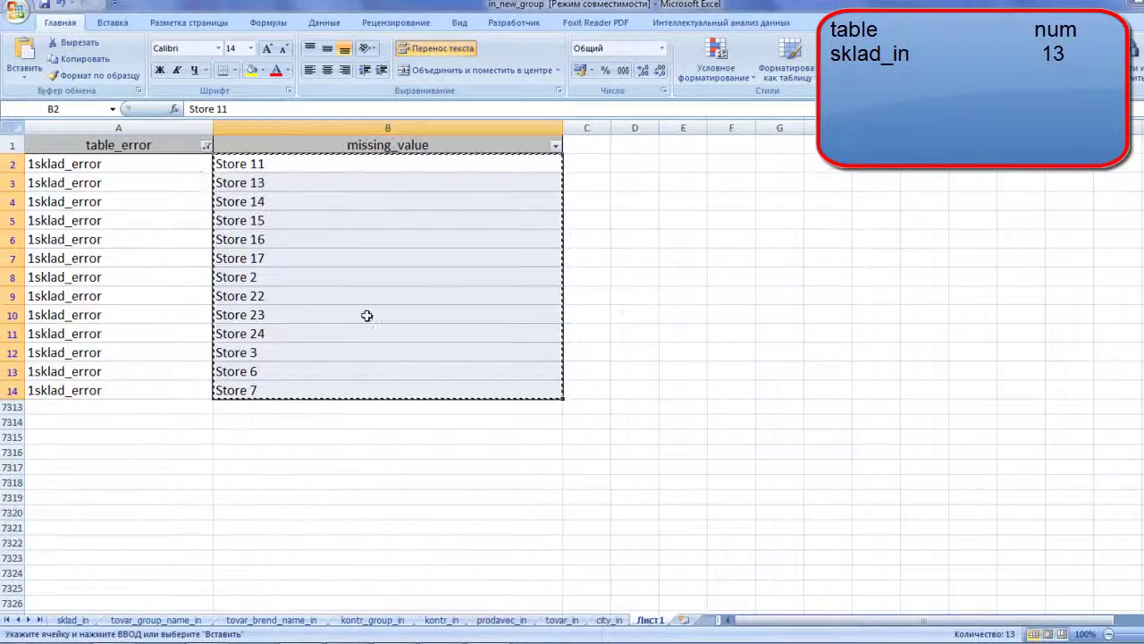
{"action": "left_click", "coordinate": [206, 145]}
{"action": "left_click", "coordinate": [97, 278]}
{"action": "left_click", "coordinate": [99, 289]}
{"action": "left_click", "coordinate": [116, 401]}
{"action": "left_click", "coordinate": [295, 166]}
{"action": "key", "text": "ctrl+shift+Down"}
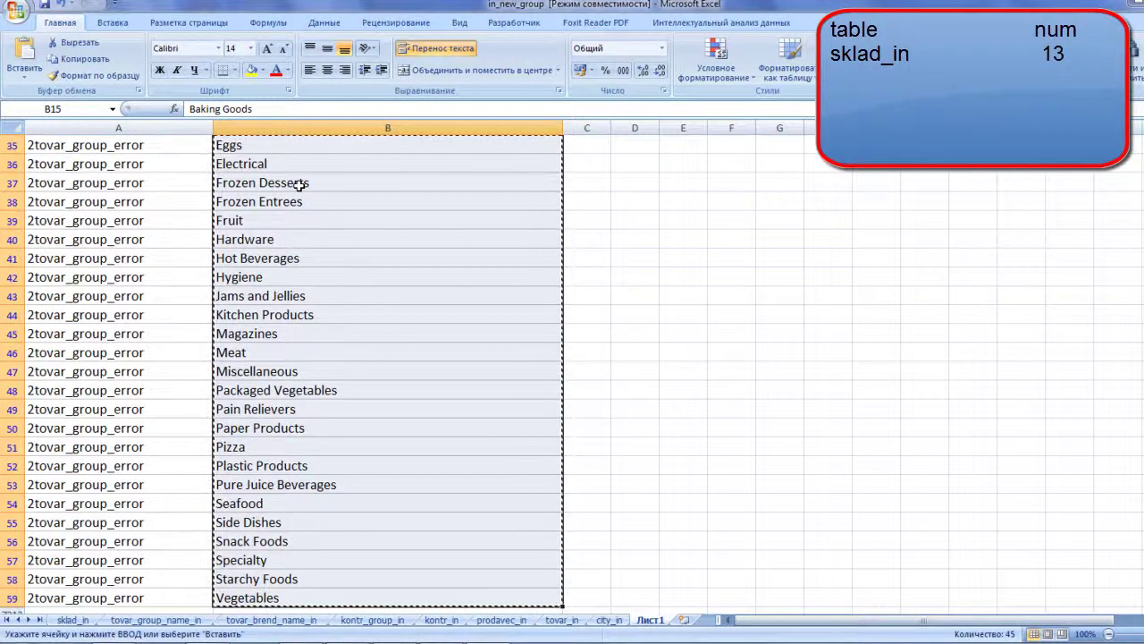
- Paste the 45 product group names into tovar_group_name_in starting at A2
{"action": "left_click", "coordinate": [157, 619]}
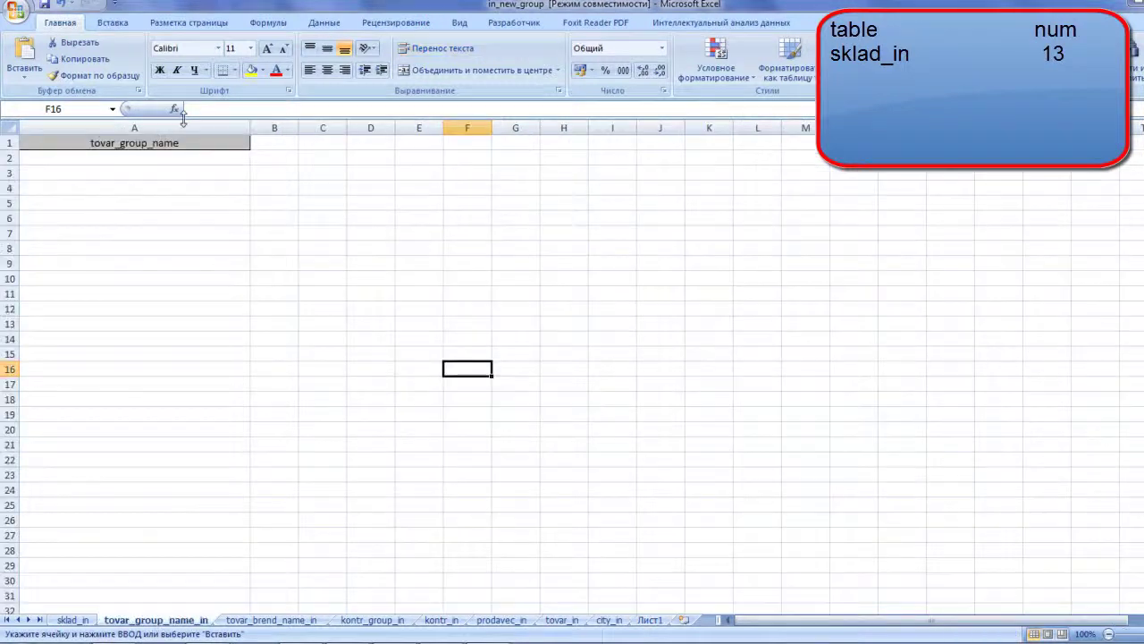
{"action": "left_click", "coordinate": [173, 157]}
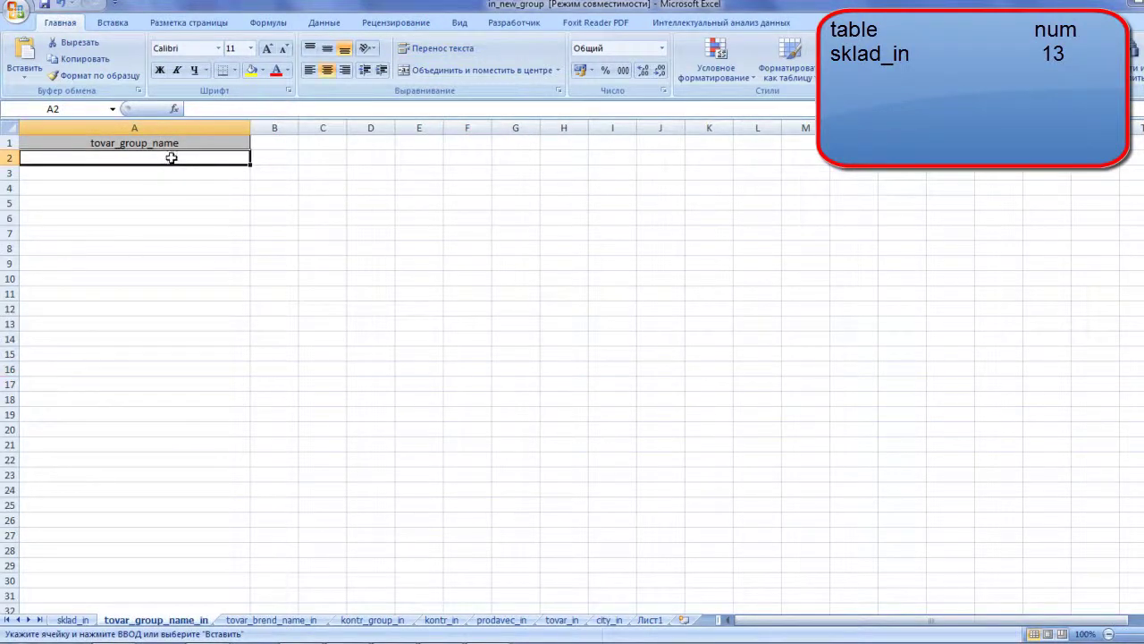
{"action": "key", "text": "ctrl+v"}
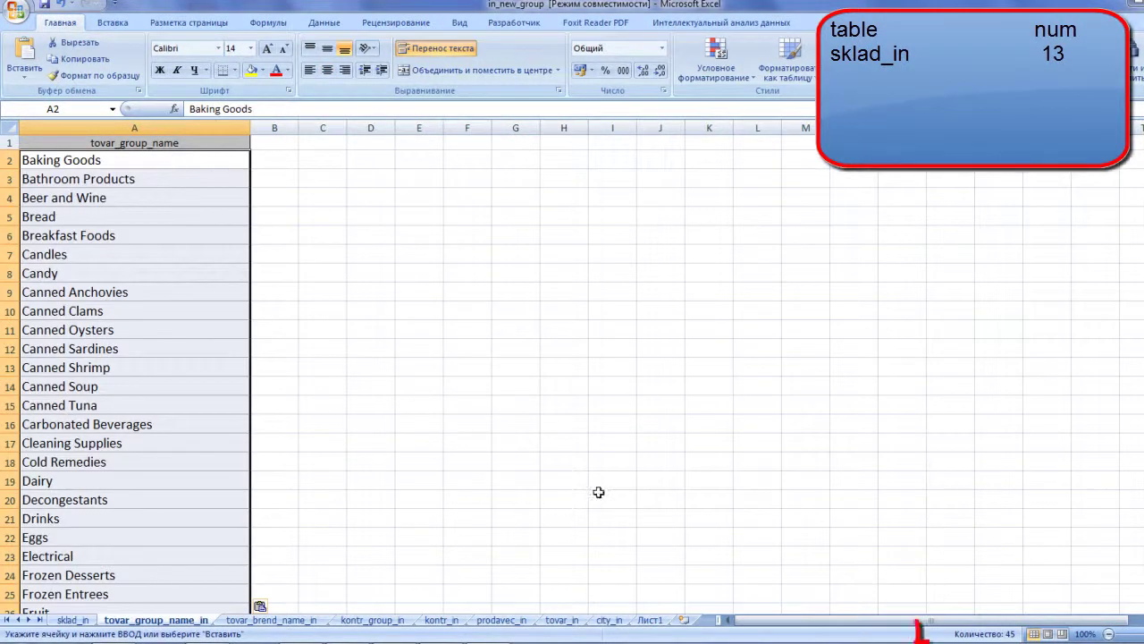
- Filter Лист1 to 3tovar_brend_error and select the brand names B60:B170
{"action": "left_click", "coordinate": [650, 621]}
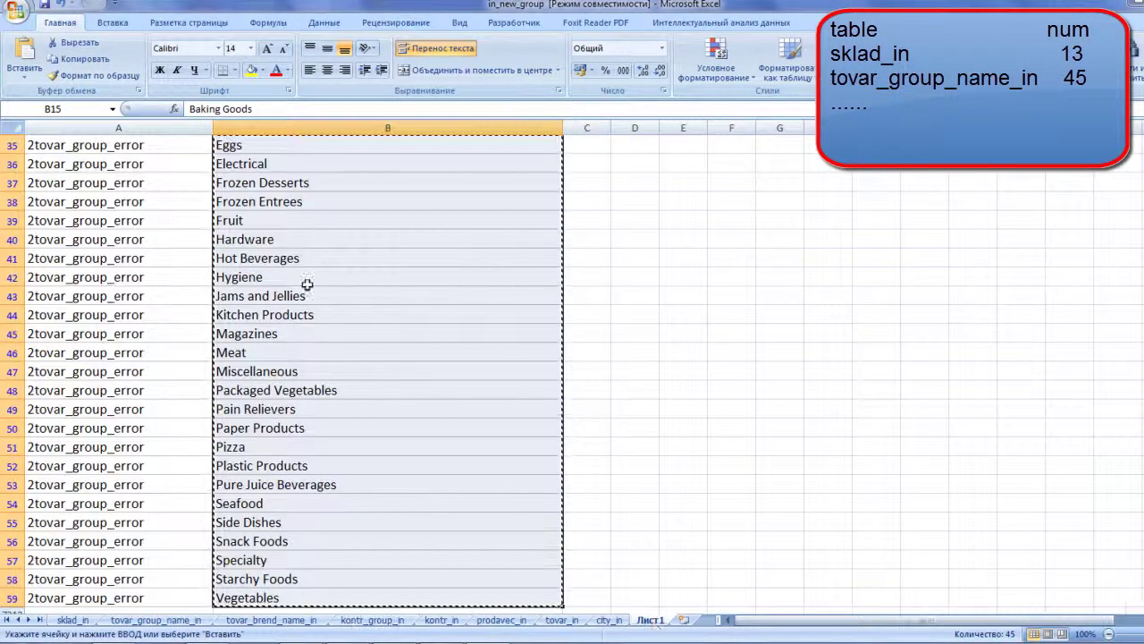
{"action": "left_click", "coordinate": [142, 257]}
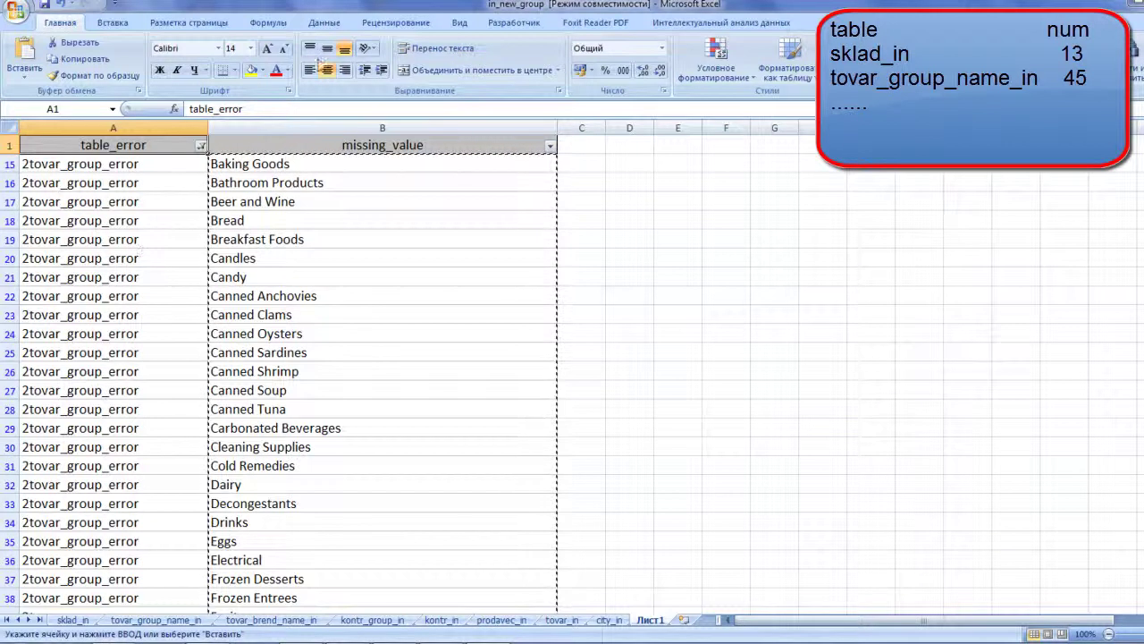
{"action": "left_click", "coordinate": [202, 146]}
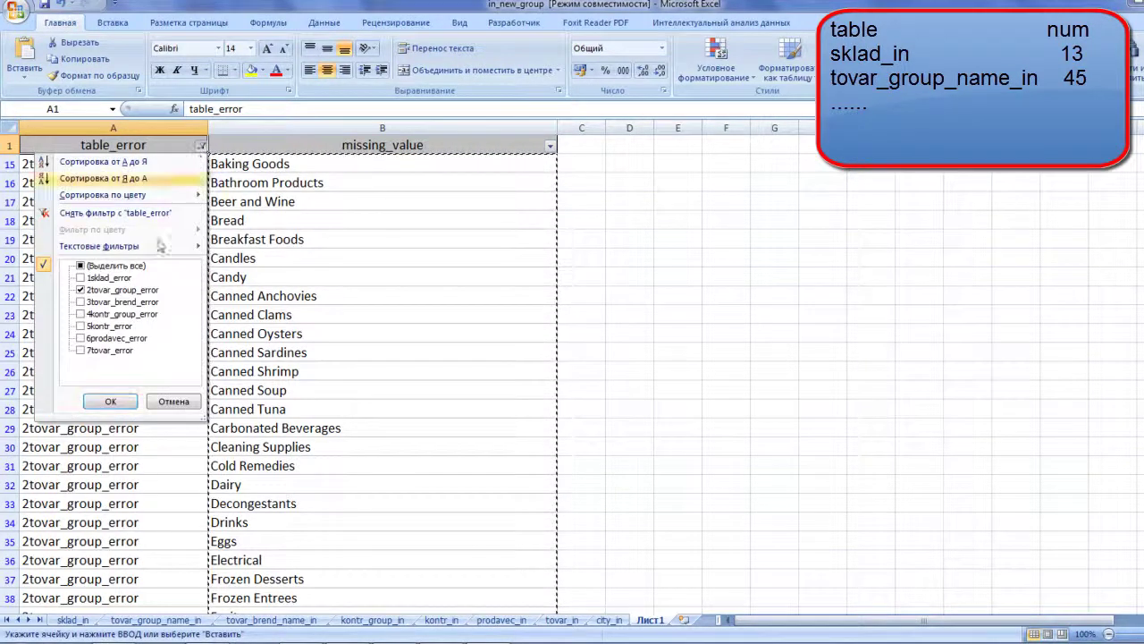
{"action": "left_click", "coordinate": [81, 302]}
{"action": "left_click", "coordinate": [81, 289]}
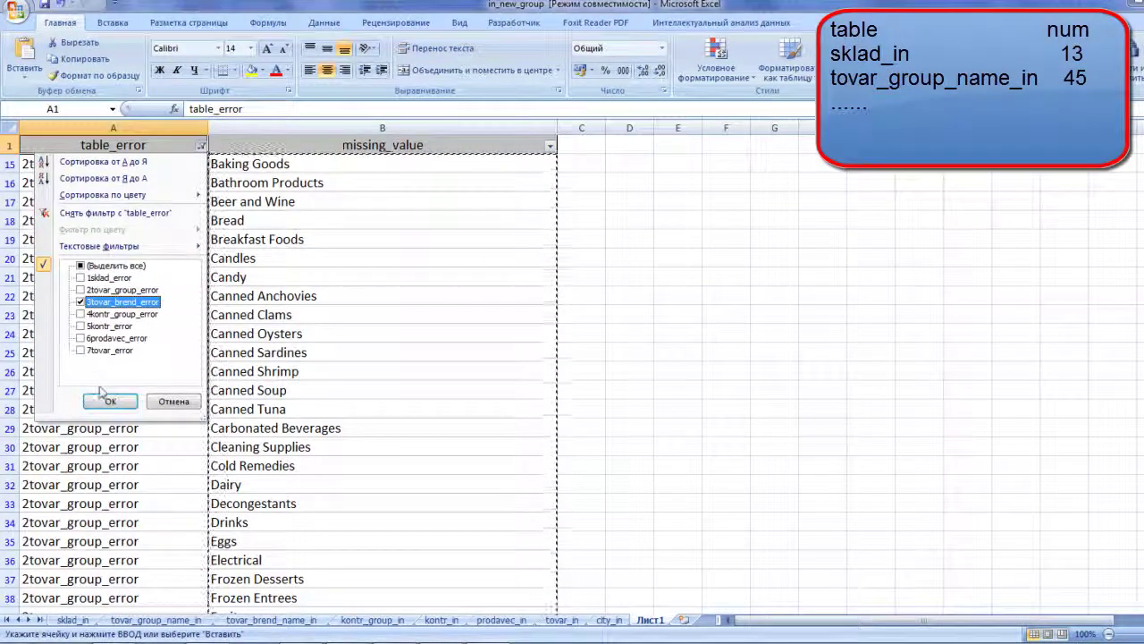
{"action": "left_click", "coordinate": [110, 401]}
{"action": "left_click", "coordinate": [310, 170]}
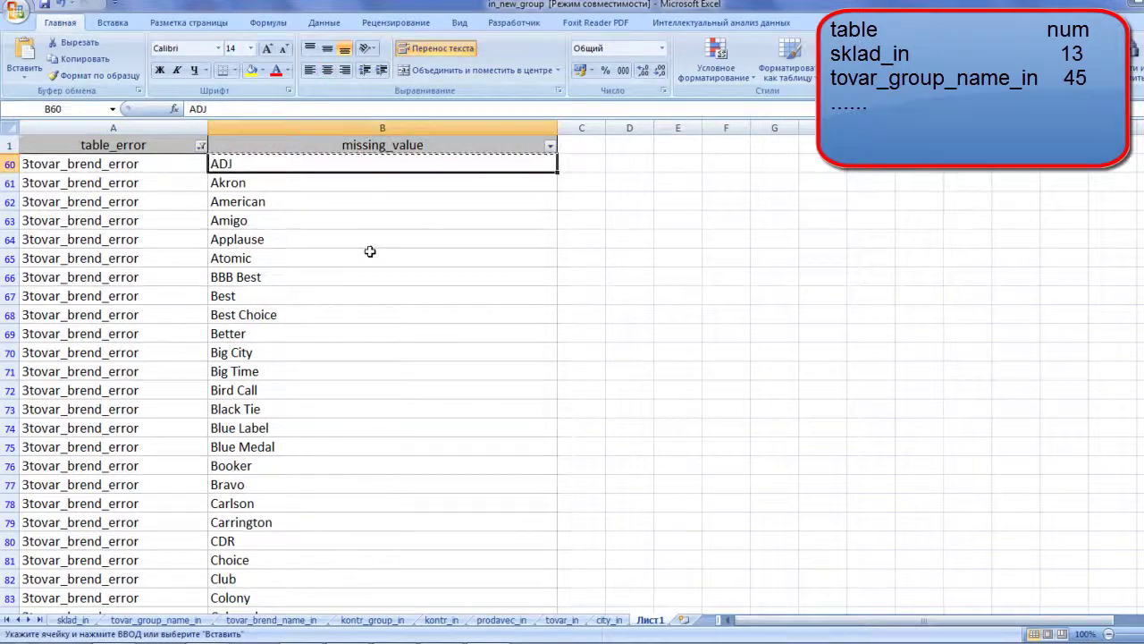
{"action": "key", "text": "ctrl+shift+Down"}
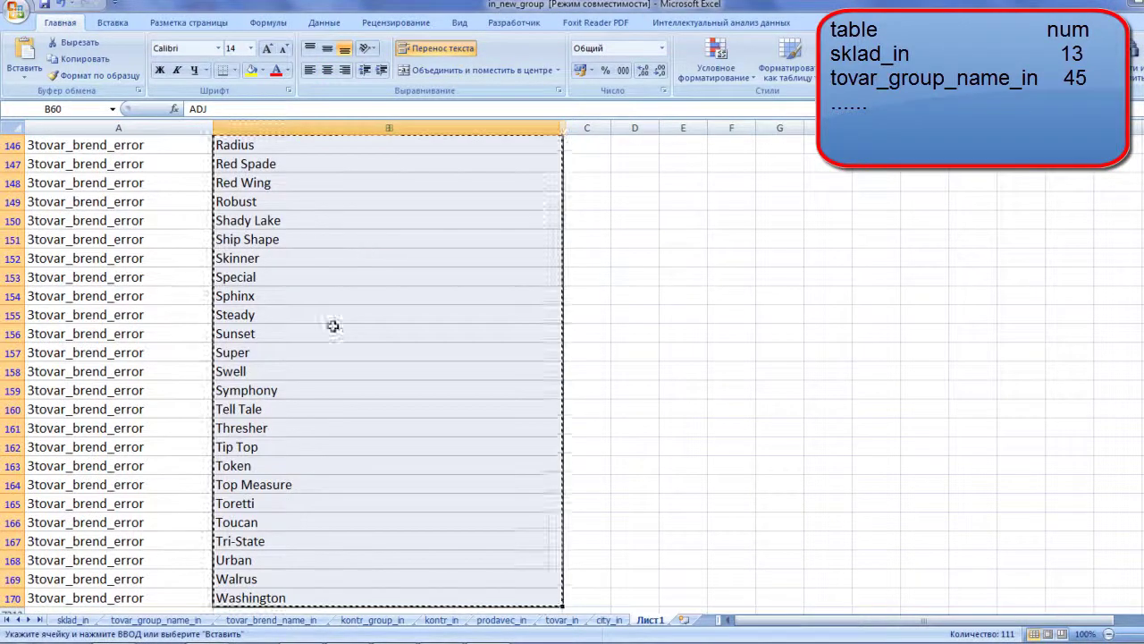
- Paste the missing brand names into tovar_brend_name_in starting at A2
{"action": "left_click", "coordinate": [268, 619]}
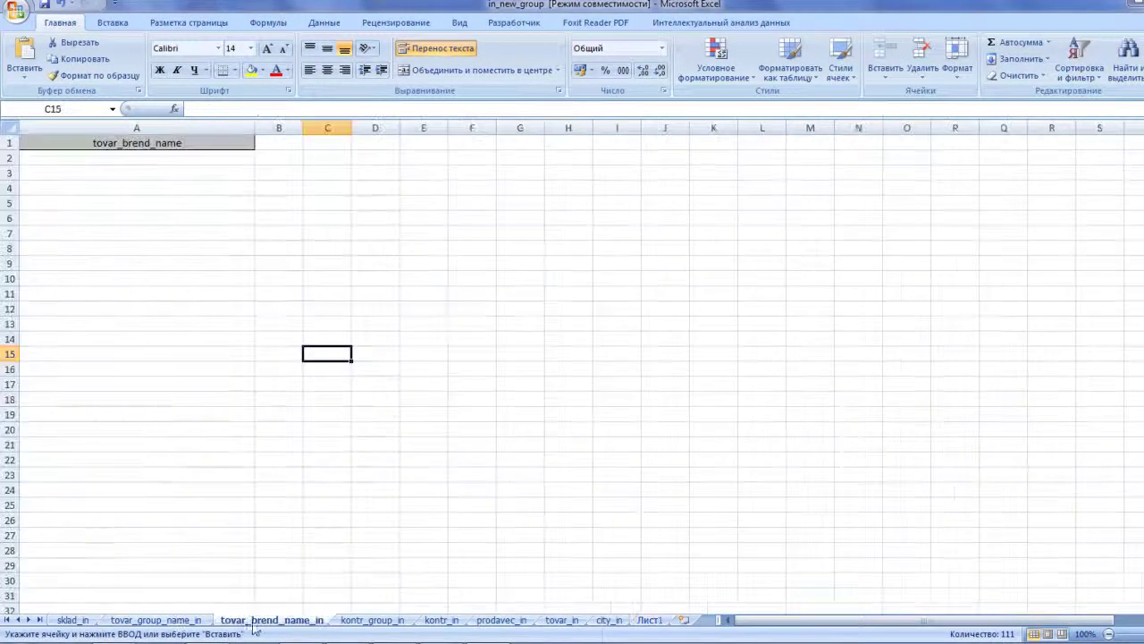
{"action": "left_click", "coordinate": [84, 161]}
{"action": "key", "text": "ctrl+v"}
{"action": "left_click", "coordinate": [514, 311]}
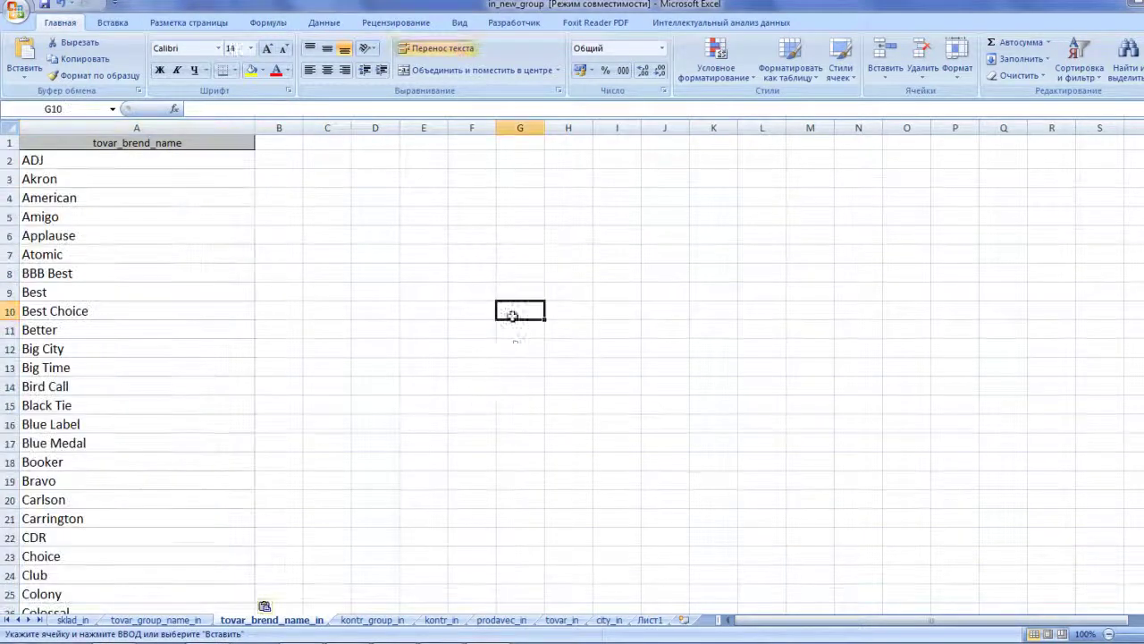
- Filter Лист1 to 4kontr_group_error and copy the B2B value in B171
{"action": "left_click", "coordinate": [650, 623]}
{"action": "left_click", "coordinate": [172, 199]}
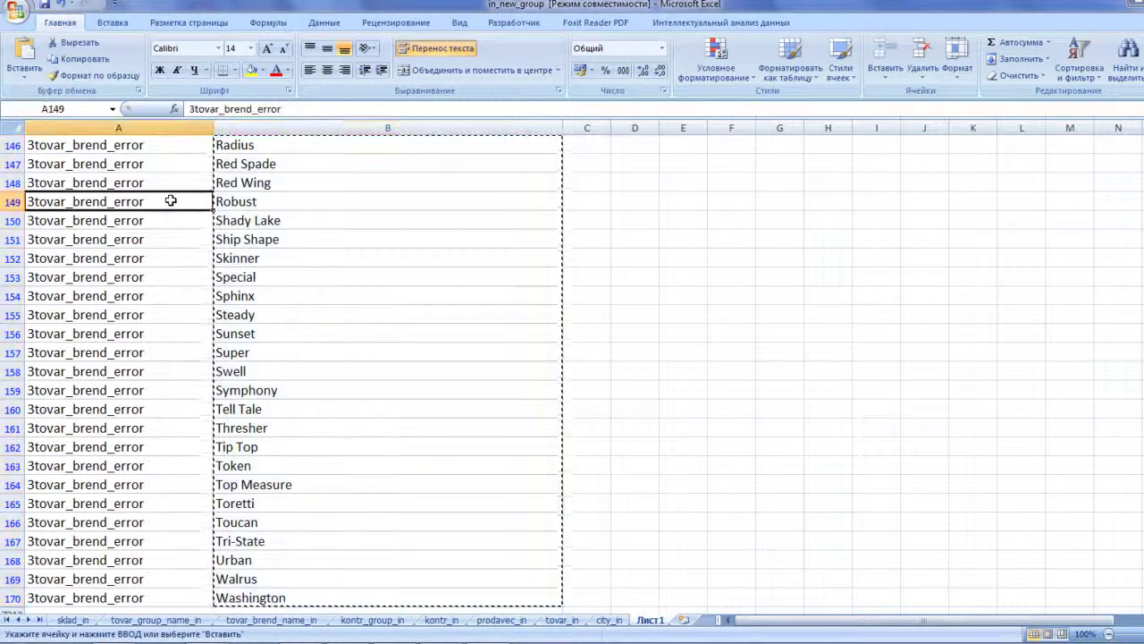
{"action": "key", "text": "ctrl+Home"}
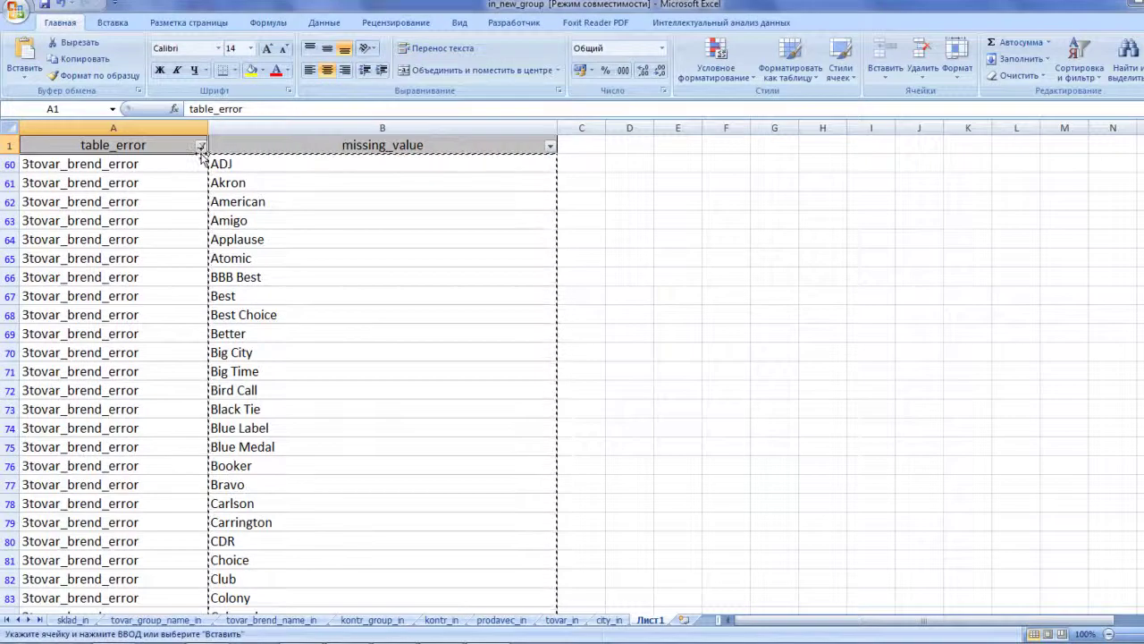
{"action": "left_click", "coordinate": [201, 144]}
{"action": "left_click", "coordinate": [81, 314]}
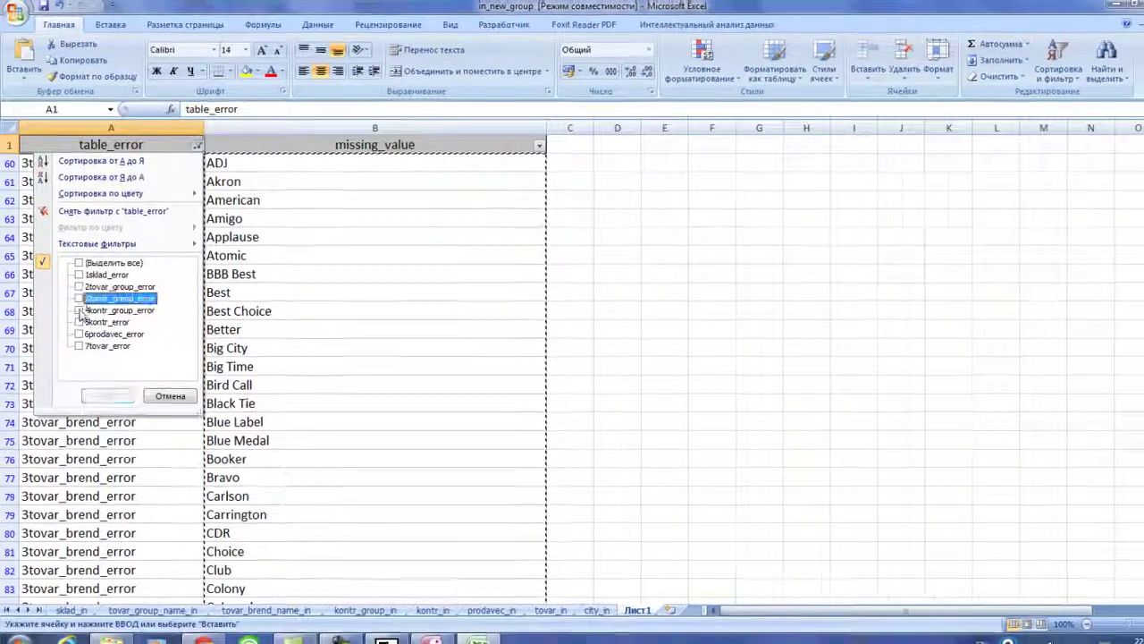
{"action": "left_click", "coordinate": [81, 302]}
{"action": "left_click", "coordinate": [110, 401]}
{"action": "left_click", "coordinate": [283, 166]}
{"action": "key", "text": "ctrl+c"}
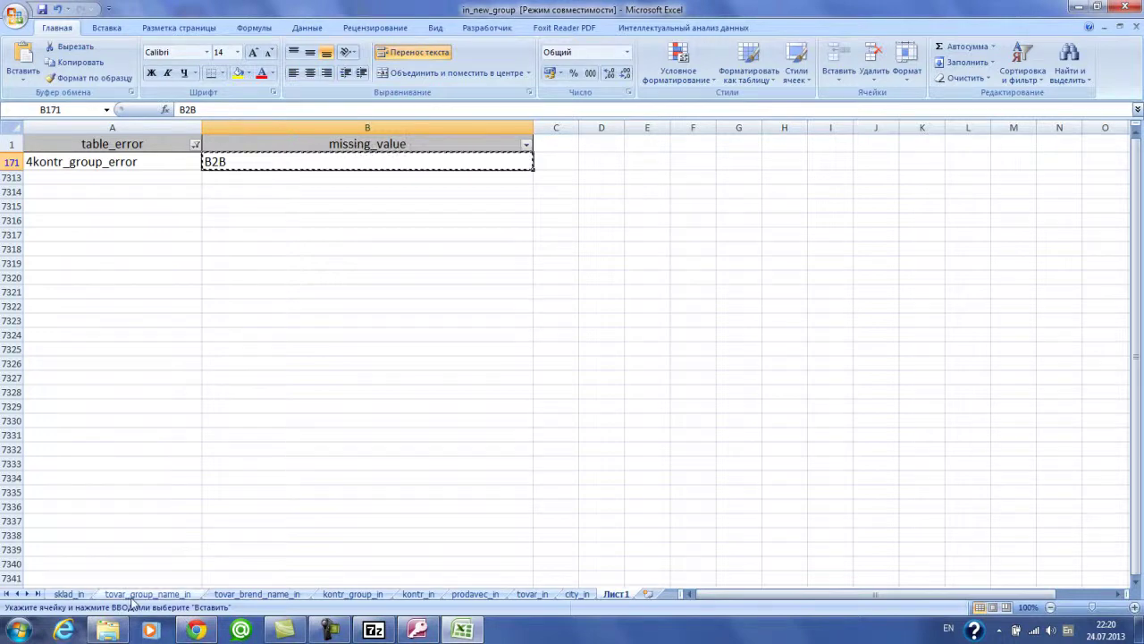
- Paste B2B into cell A2 of the kontr_group_in sheet
{"action": "left_click", "coordinate": [353, 594]}
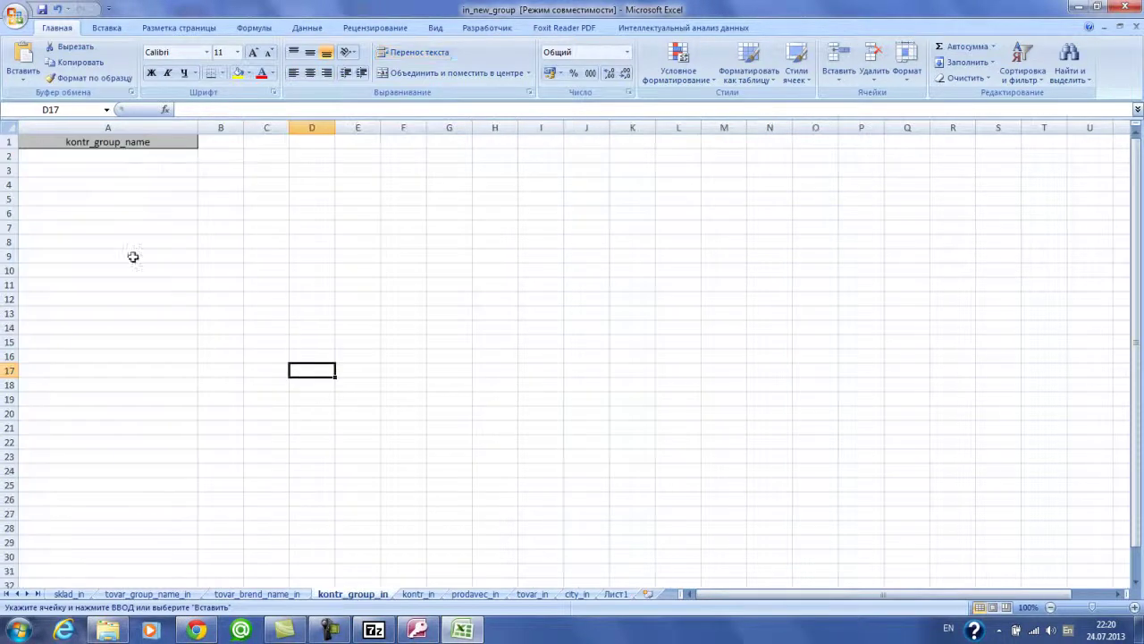
{"action": "left_click", "coordinate": [96, 159]}
{"action": "key", "text": "ctrl+v"}
{"action": "left_click", "coordinate": [432, 359]}
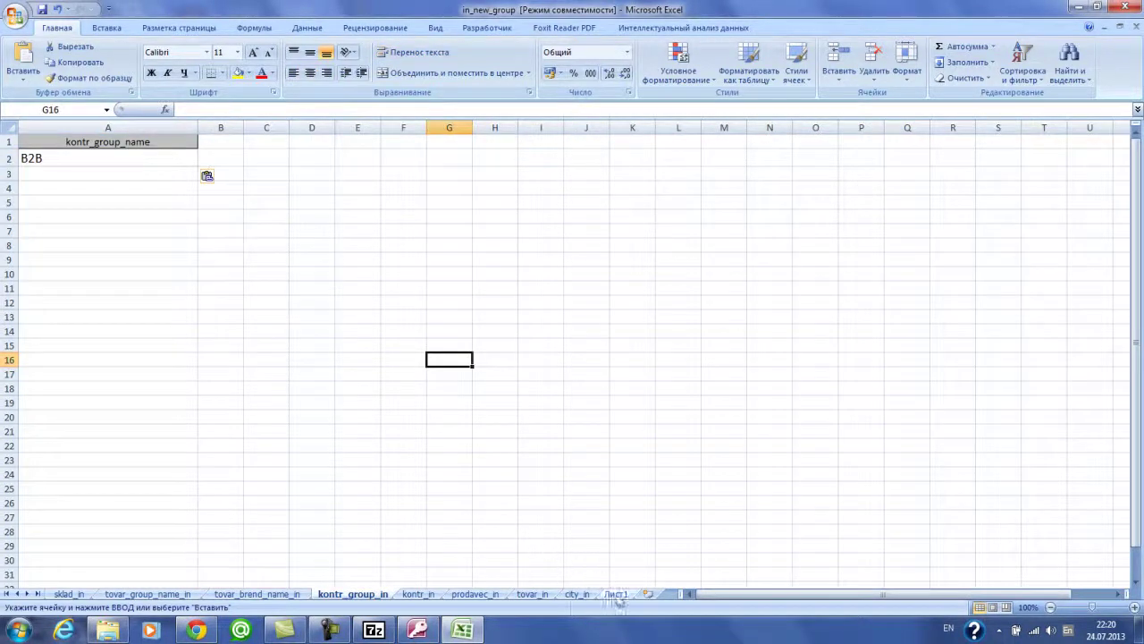
- Filter Лист1 to 5kontr_error and paste the 5581 missing customers into kontr_in from A2
{"action": "left_click", "coordinate": [616, 594]}
{"action": "left_click", "coordinate": [195, 145]}
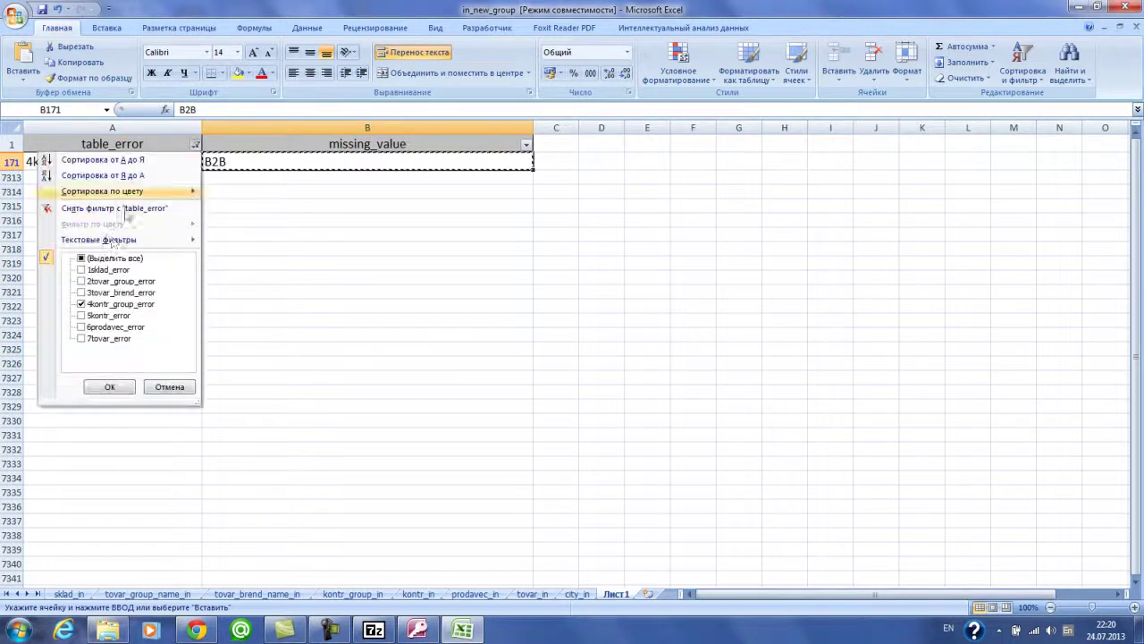
{"action": "left_click", "coordinate": [81, 305]}
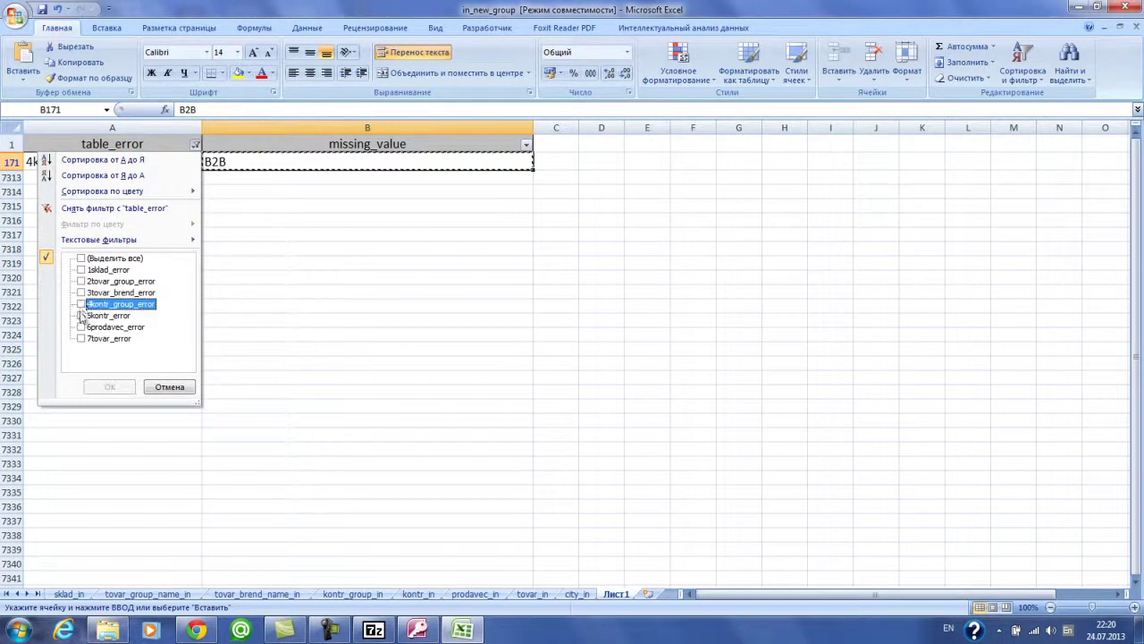
{"action": "left_click", "coordinate": [81, 316]}
{"action": "left_click", "coordinate": [109, 387]}
{"action": "left_click", "coordinate": [290, 164]}
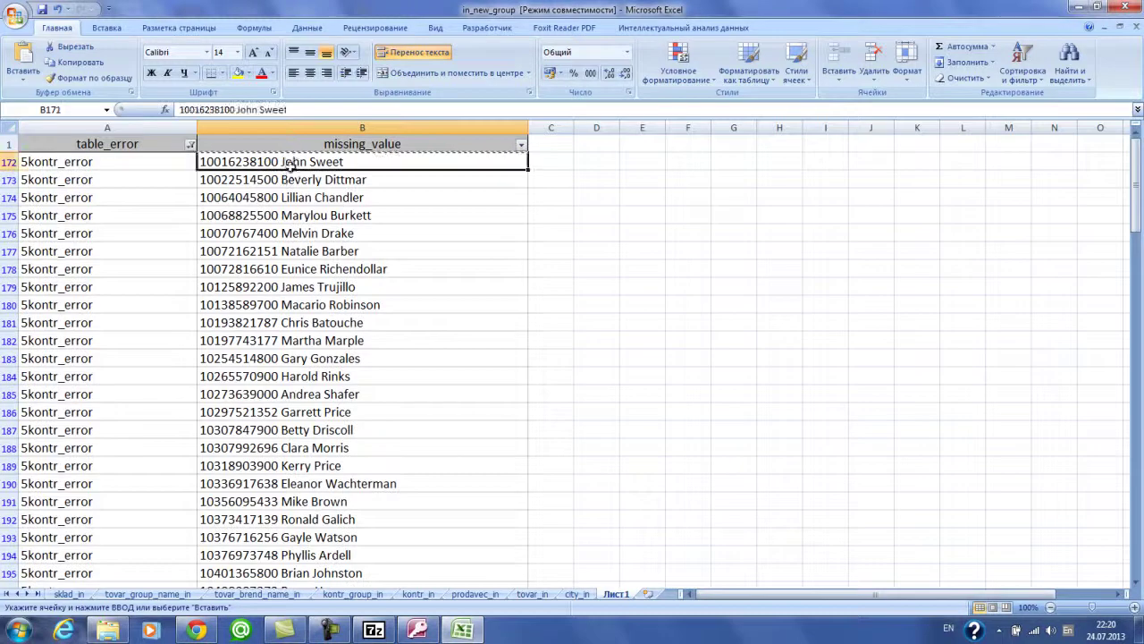
{"action": "key", "text": "ctrl+shift+Down"}
{"action": "key", "text": "ctrl+c"}
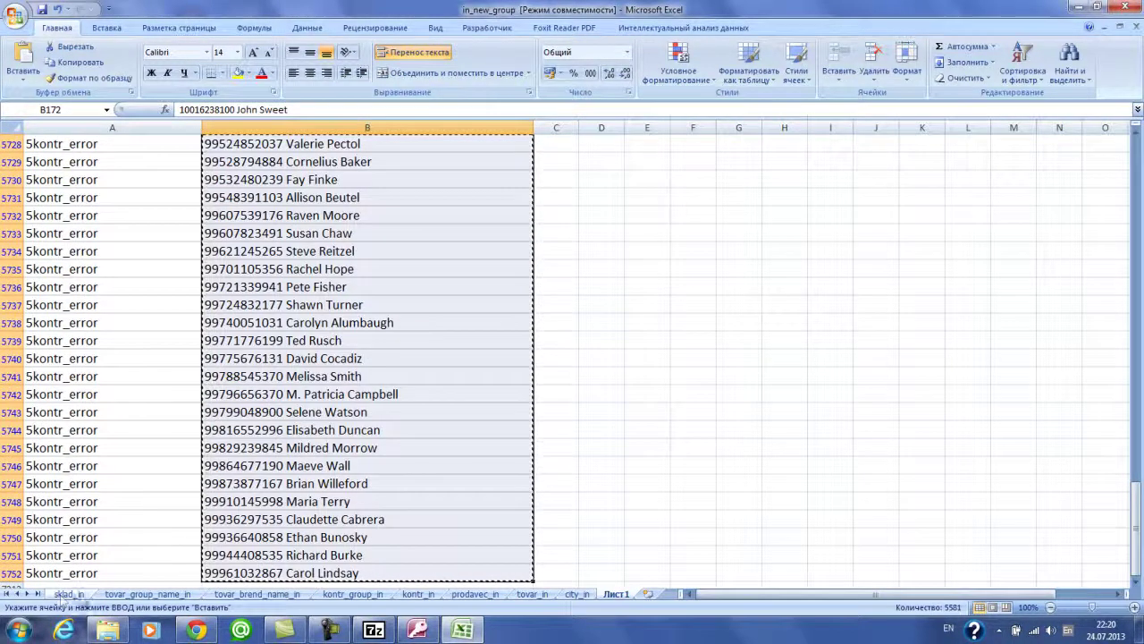
{"action": "left_click", "coordinate": [418, 594]}
{"action": "left_click", "coordinate": [156, 159]}
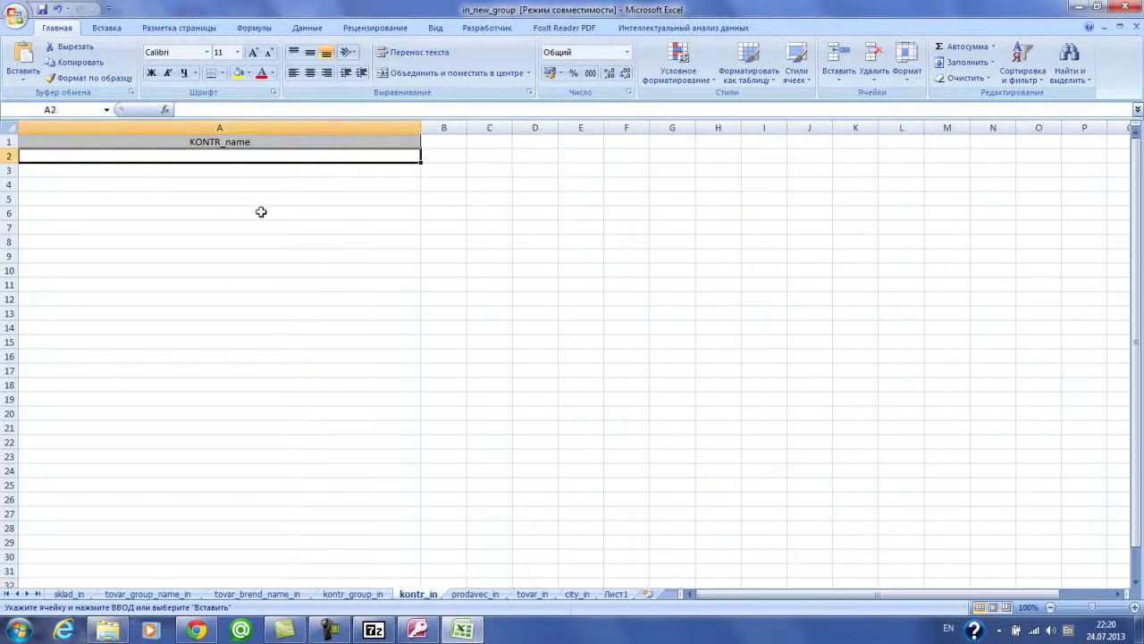
{"action": "key", "text": "ctrl+v"}
{"action": "left_click", "coordinate": [581, 319]}
- Filter Лист1 to 6prodavec_error and paste the missing salesperson value 0 into prodavec_in A2
{"action": "left_click", "coordinate": [615, 595]}
{"action": "left_click", "coordinate": [295, 322]}
{"action": "key", "text": "ctrl+Up"}
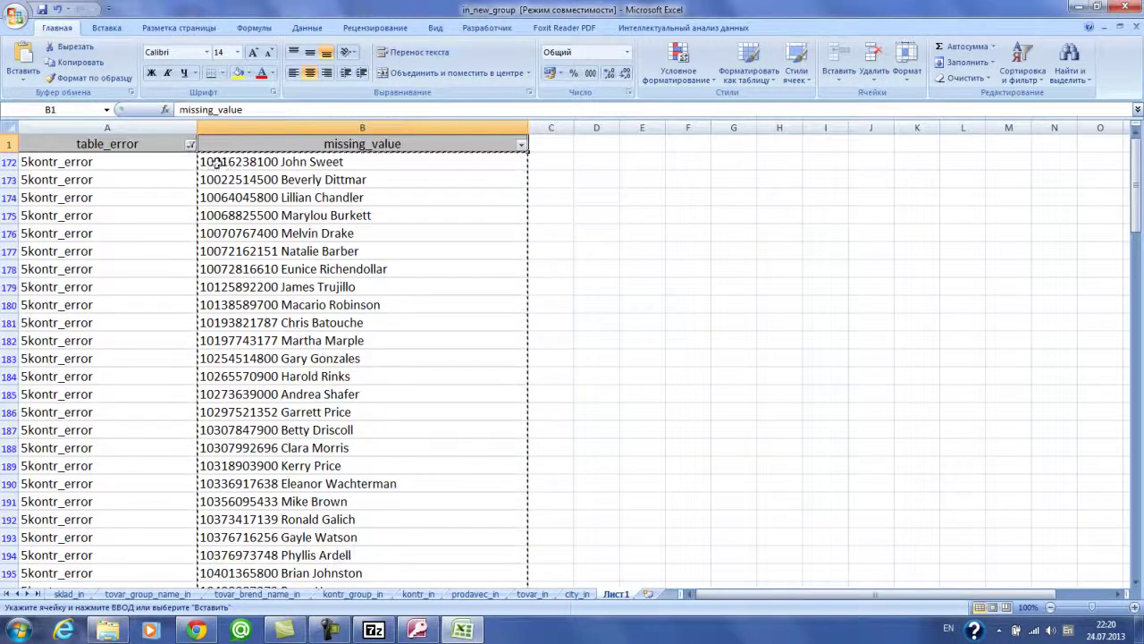
{"action": "left_click", "coordinate": [190, 144]}
{"action": "left_click", "coordinate": [76, 315]}
{"action": "left_click", "coordinate": [76, 326]}
{"action": "left_click", "coordinate": [105, 386]}
{"action": "left_click", "coordinate": [322, 162]}
{"action": "key", "text": "ctrl+c"}
{"action": "left_click", "coordinate": [477, 594]}
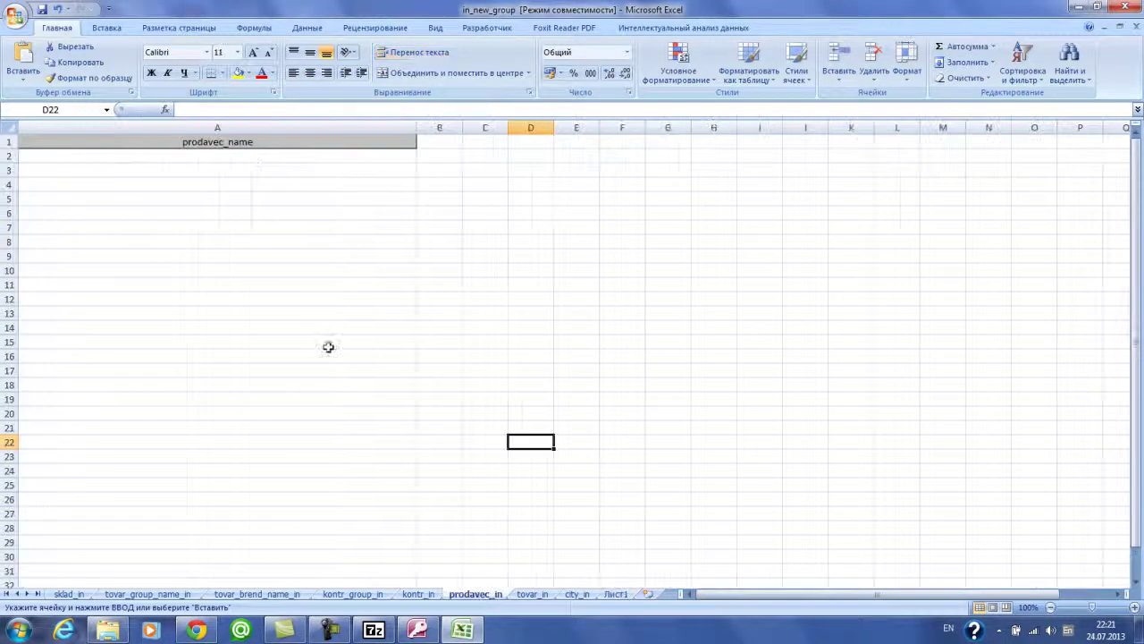
{"action": "left_click", "coordinate": [256, 158]}
{"action": "key", "text": "ctrl+v"}
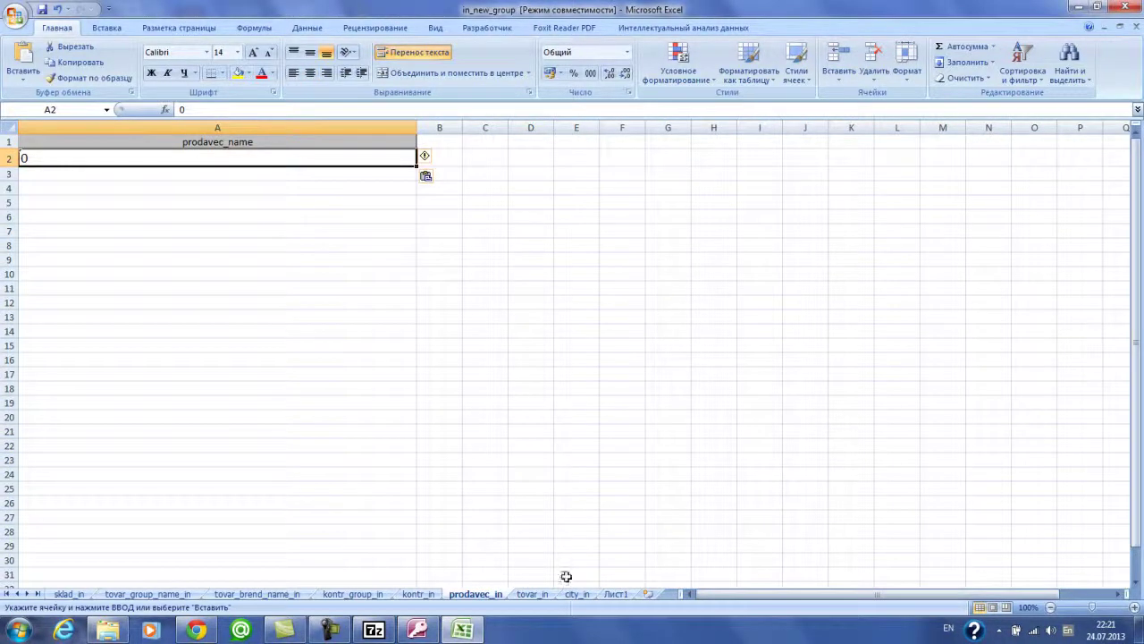
{"action": "left_click", "coordinate": [616, 595]}
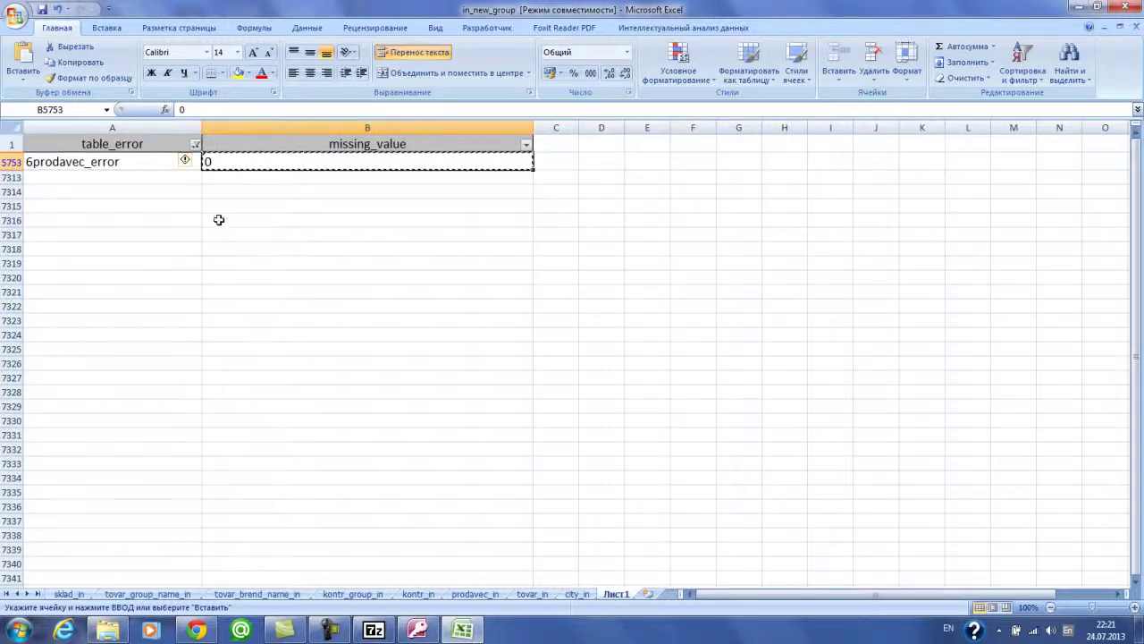
- Filter Лист1 to 7tovar_error and paste the 1559 missing product names into tovar_in from A2
{"action": "left_click", "coordinate": [196, 144]}
{"action": "left_click", "coordinate": [81, 327]}
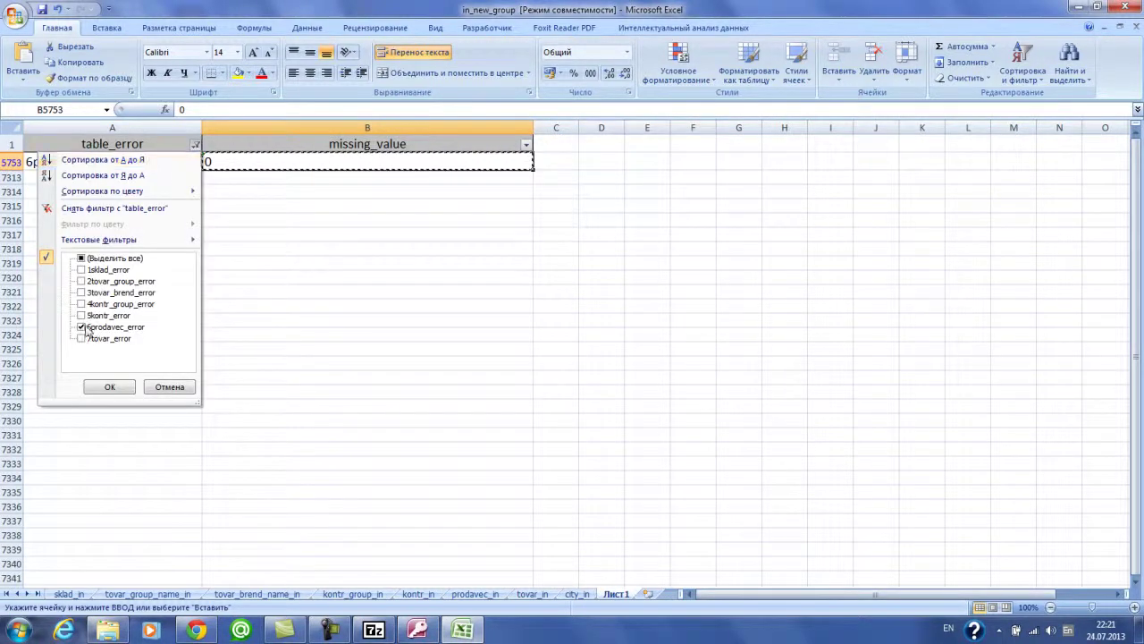
{"action": "left_click", "coordinate": [82, 338]}
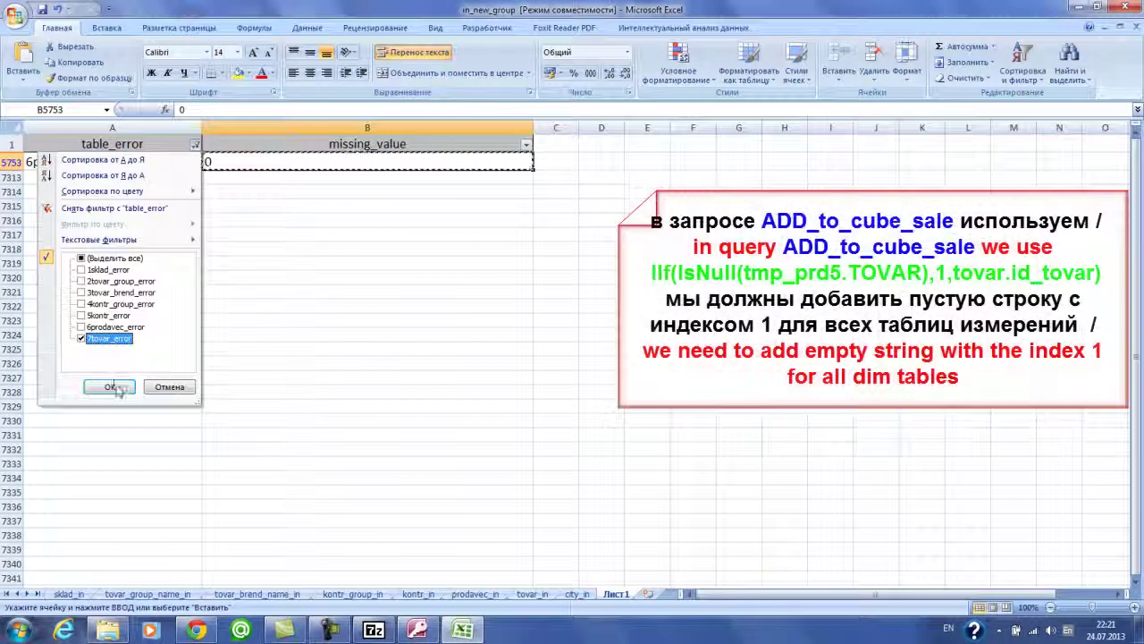
{"action": "left_click", "coordinate": [117, 387]}
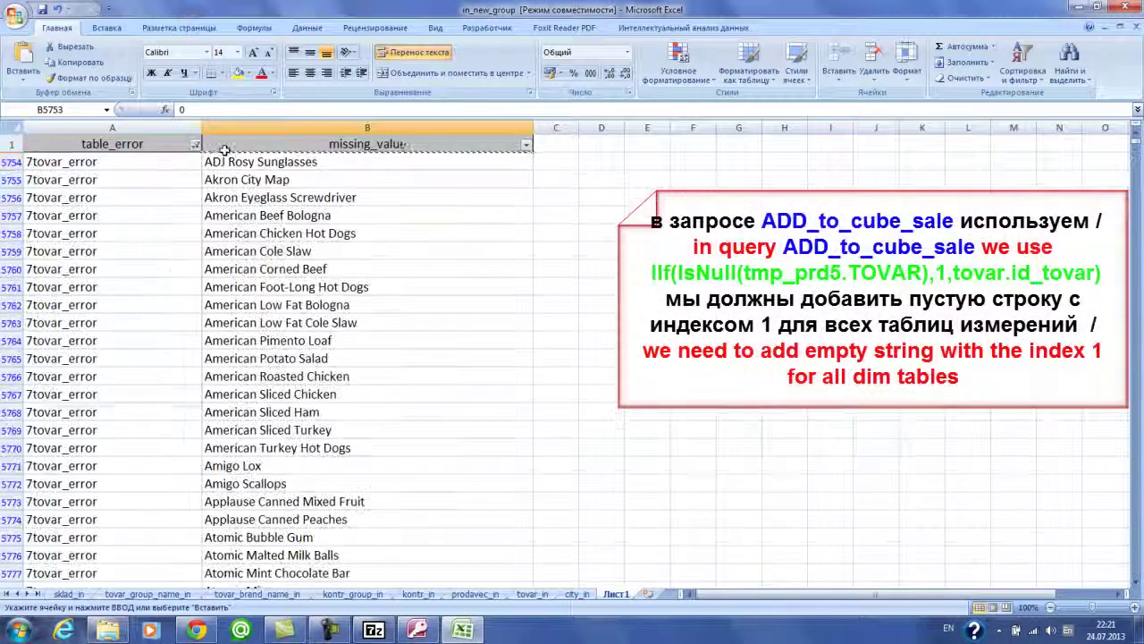
{"action": "left_click", "coordinate": [211, 160]}
{"action": "key", "text": "ctrl+shift+Down"}
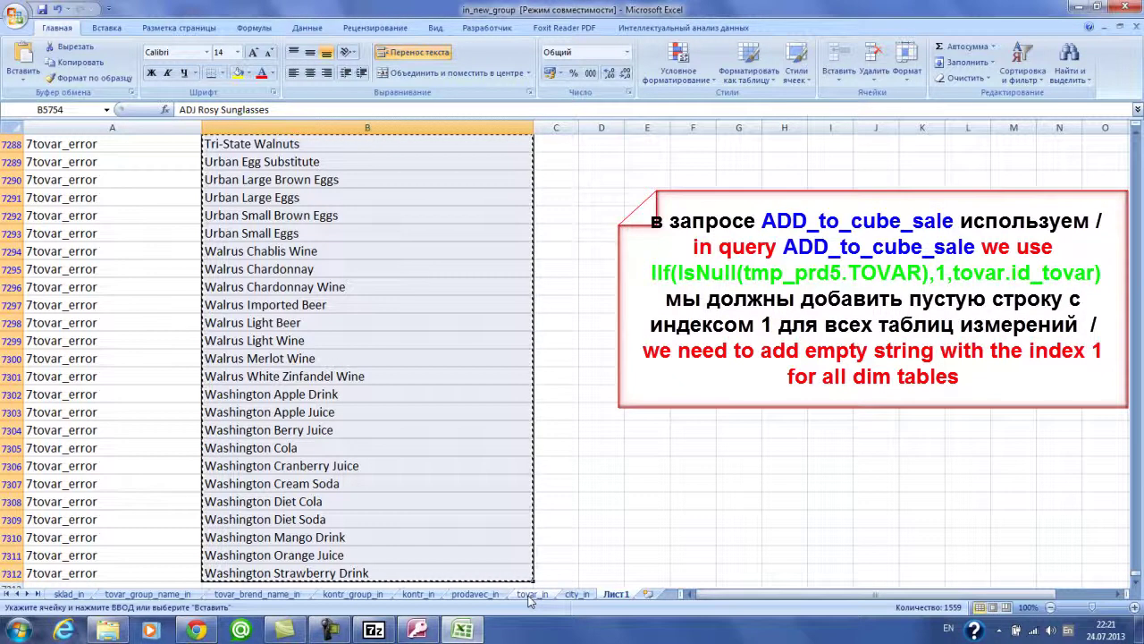
{"action": "left_click", "coordinate": [530, 596]}
{"action": "left_click", "coordinate": [286, 157]}
{"action": "key", "text": "ctrl+v"}
{"action": "left_click", "coordinate": [554, 301]}
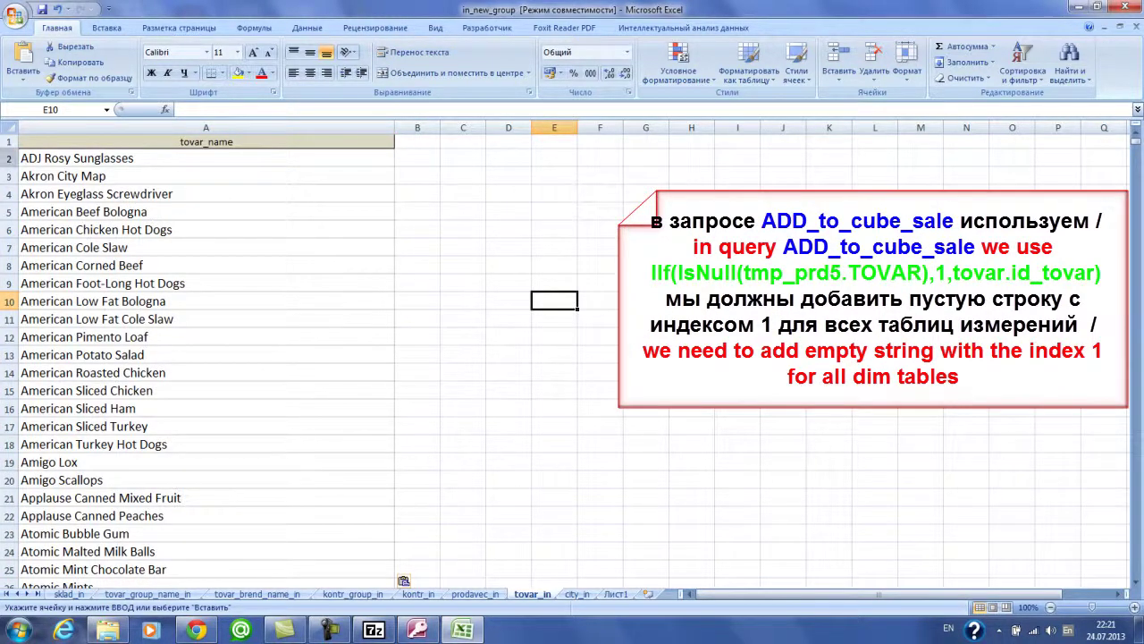
- Insert a blank row 2 on tovar_in, formatted the same as below
{"action": "left_click", "coordinate": [7, 156]}
{"action": "right_click", "coordinate": [7, 156]}
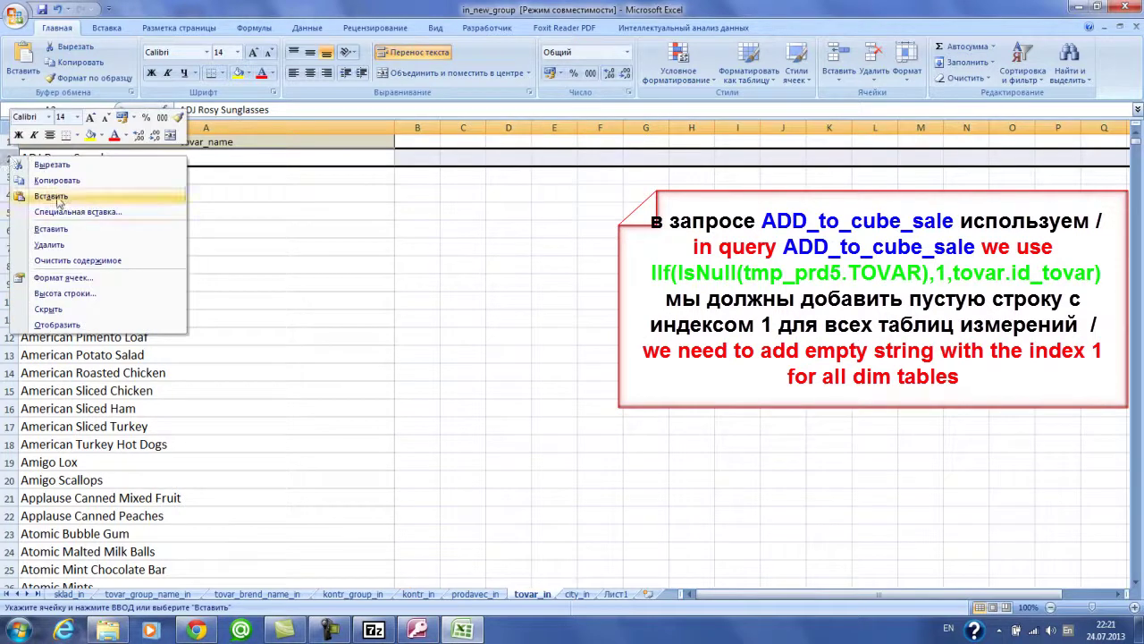
{"action": "key", "text": "Escape"}
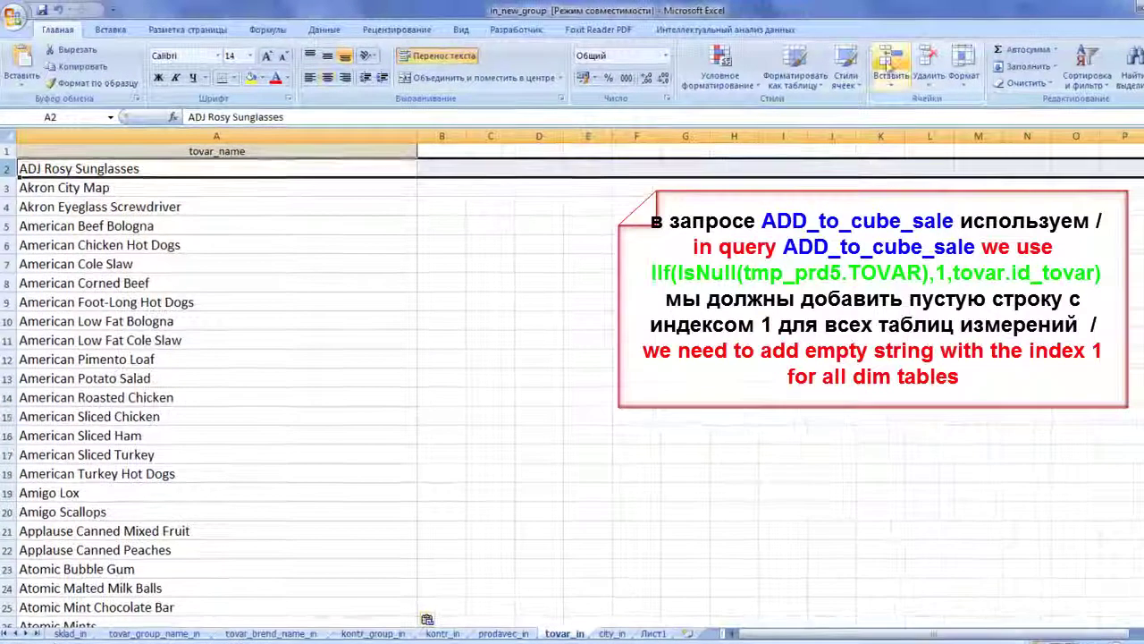
{"action": "left_click", "coordinate": [871, 61]}
{"action": "left_click", "coordinate": [34, 183]}
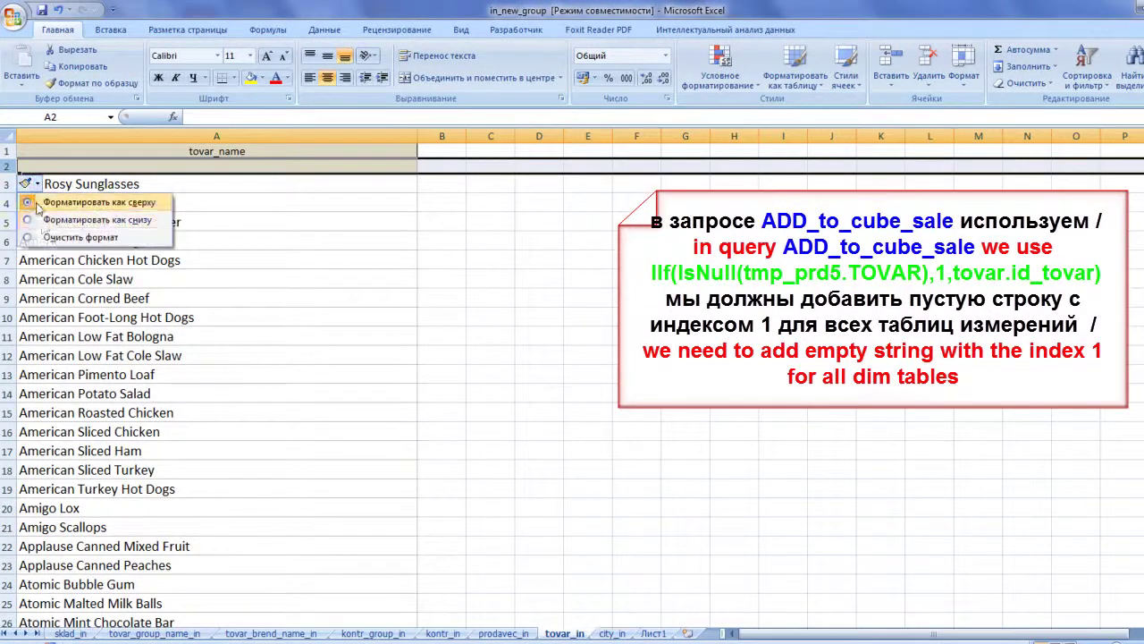
{"action": "left_click", "coordinate": [53, 220]}
- Insert a blank row 2 on prodavec_in, formatted the same as below
{"action": "left_click", "coordinate": [498, 633]}
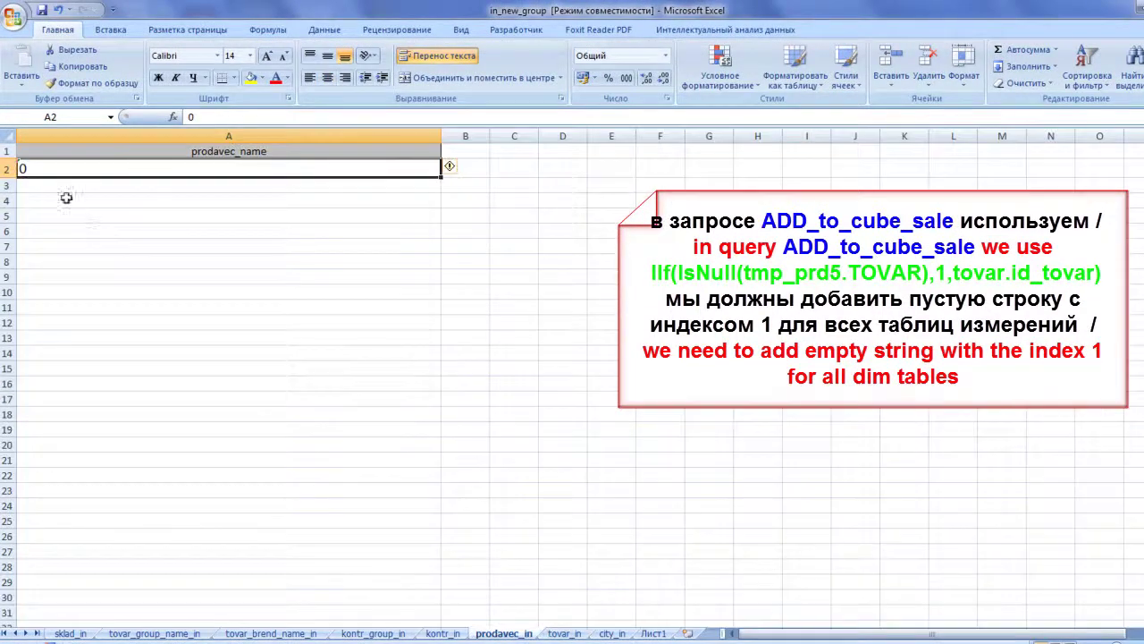
{"action": "left_click", "coordinate": [9, 168]}
{"action": "left_click", "coordinate": [891, 57]}
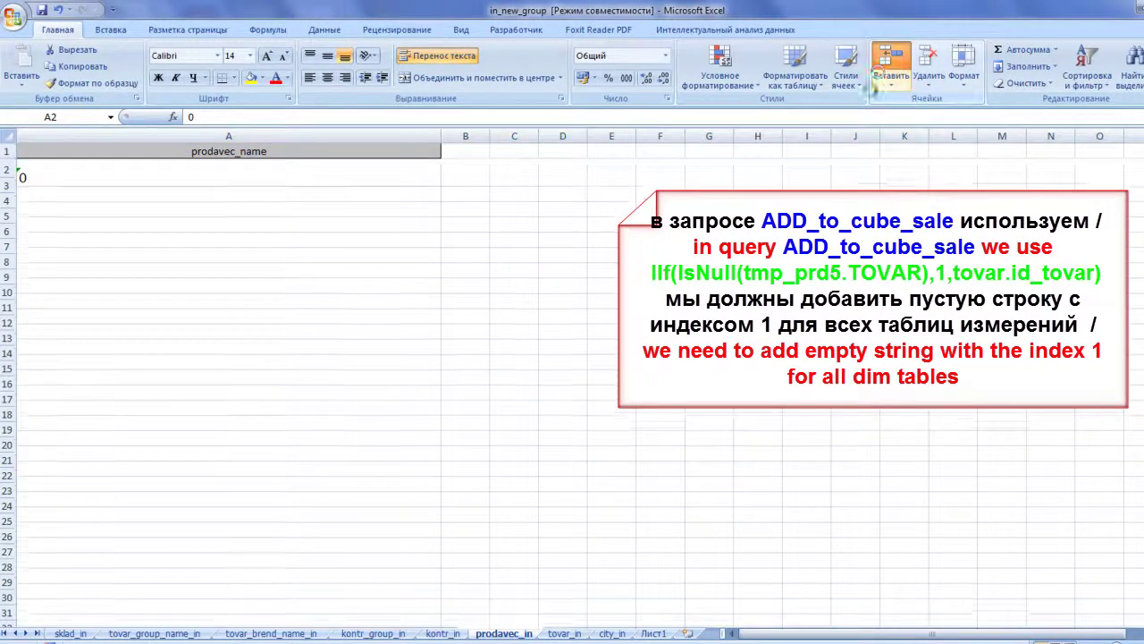
{"action": "left_click", "coordinate": [27, 183]}
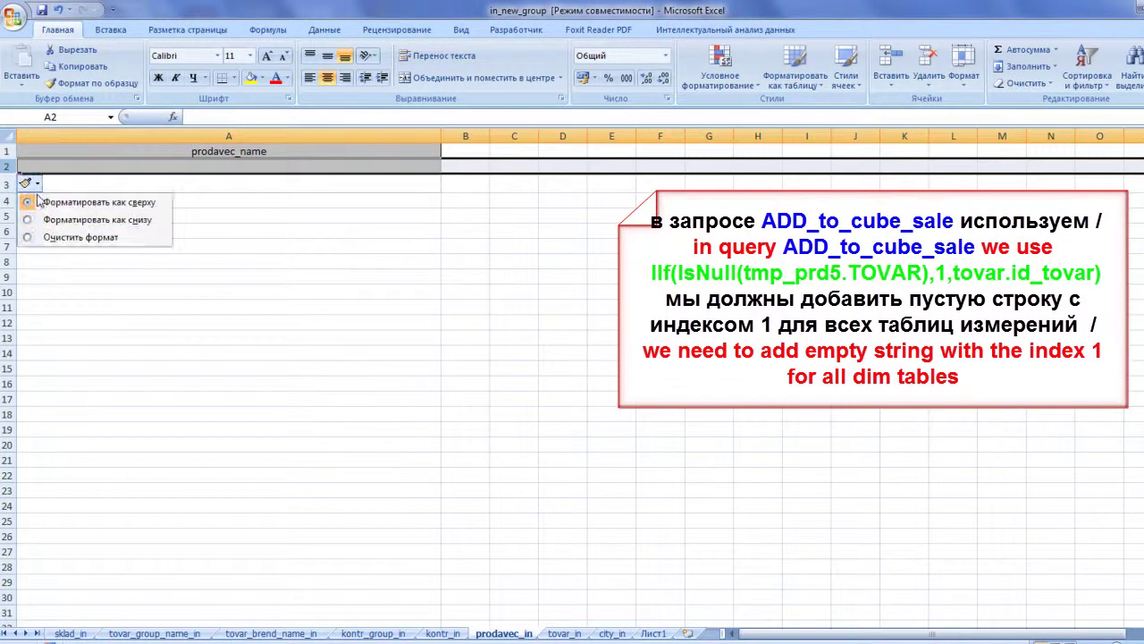
{"action": "left_click", "coordinate": [54, 222]}
- Insert a blank row 2 on kontr_in, formatted the same as below
{"action": "key", "text": "ctrl+Page_Up"}
{"action": "left_click", "coordinate": [198, 171]}
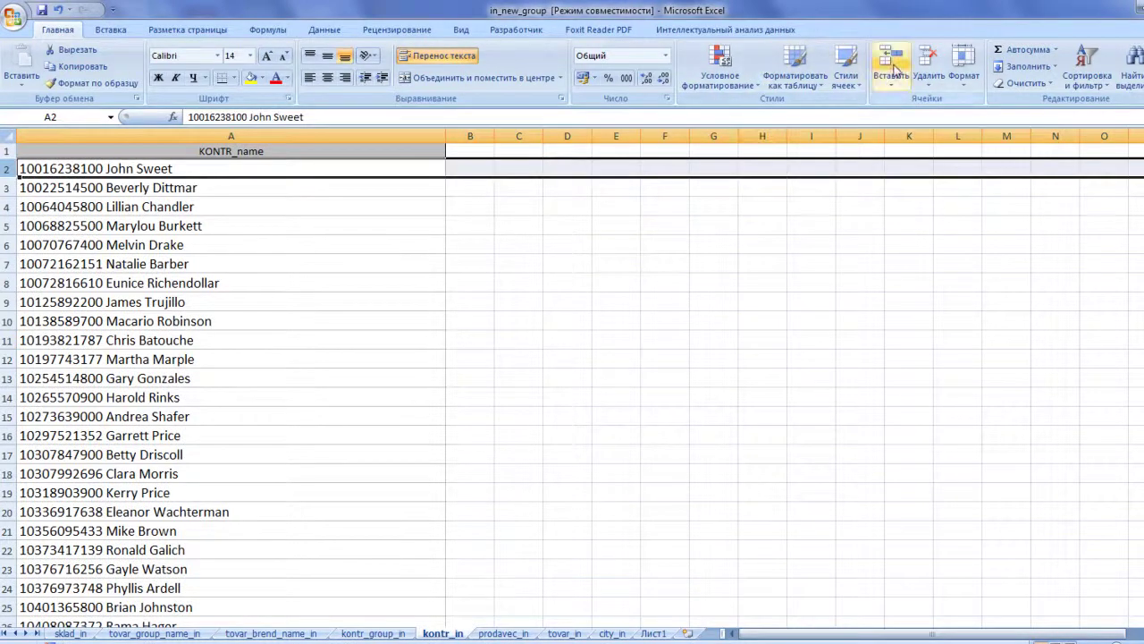
{"action": "left_click", "coordinate": [891, 57]}
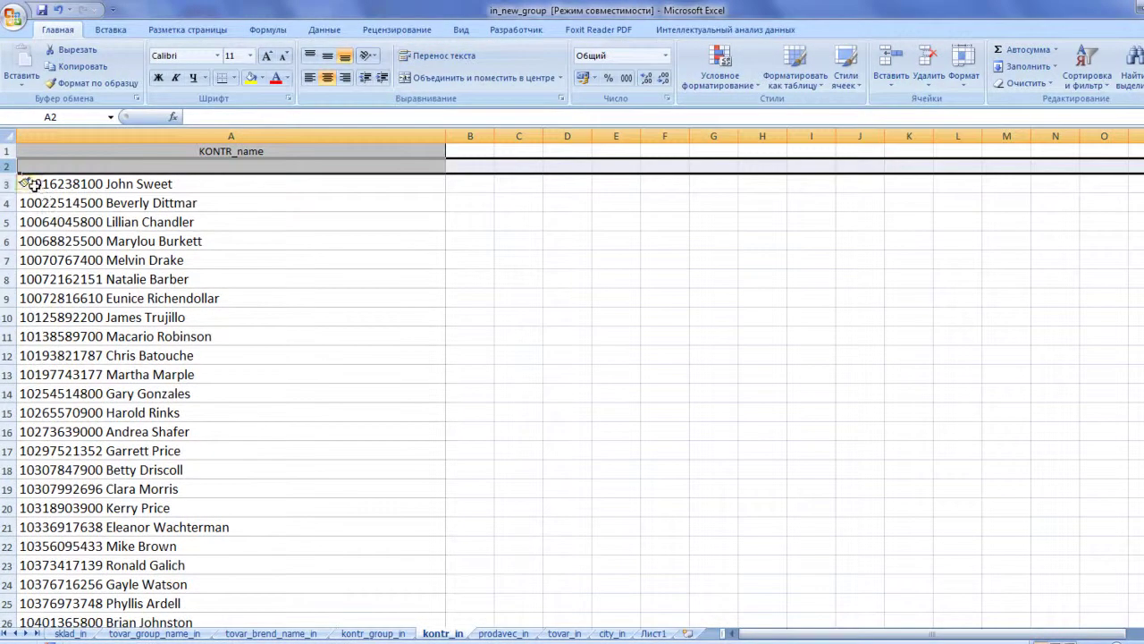
{"action": "left_click", "coordinate": [34, 184]}
{"action": "left_click", "coordinate": [71, 220]}
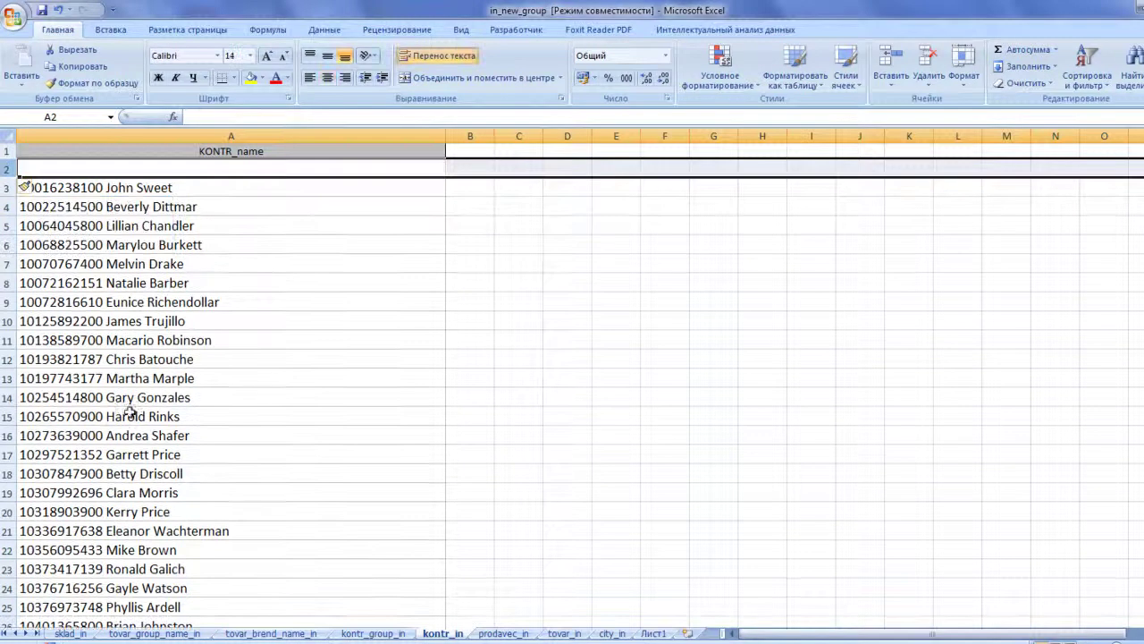
{"action": "left_click", "coordinate": [350, 632]}
- Insert blank row 2, formatted like below, on kontr_group_in and tovar_brend_name_in
{"action": "left_click", "coordinate": [5, 170]}
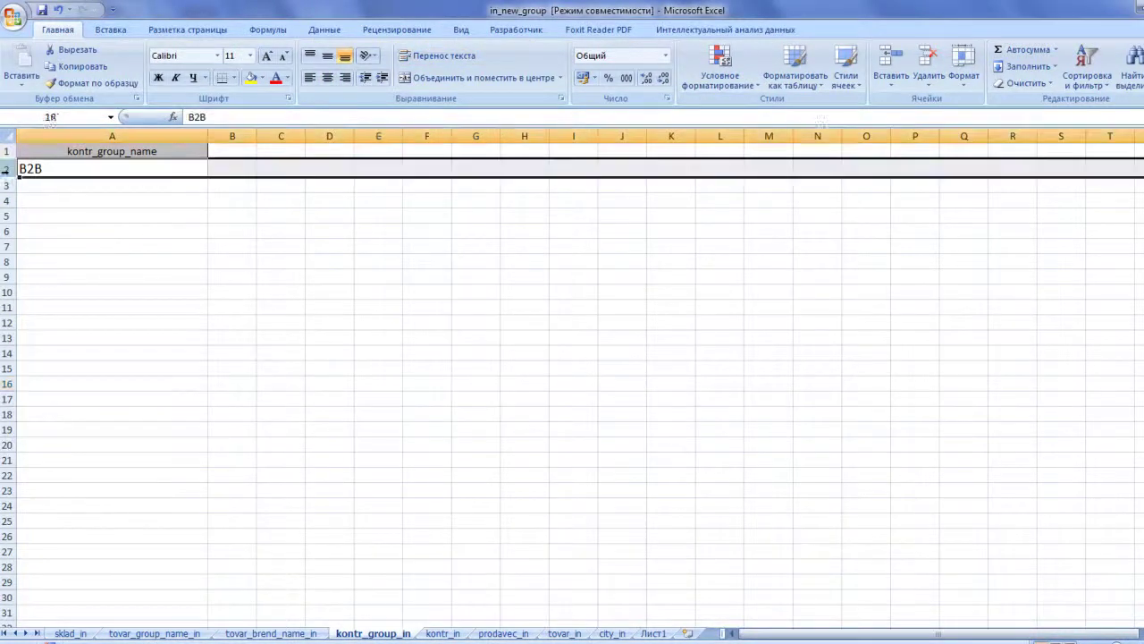
{"action": "left_click", "coordinate": [891, 57]}
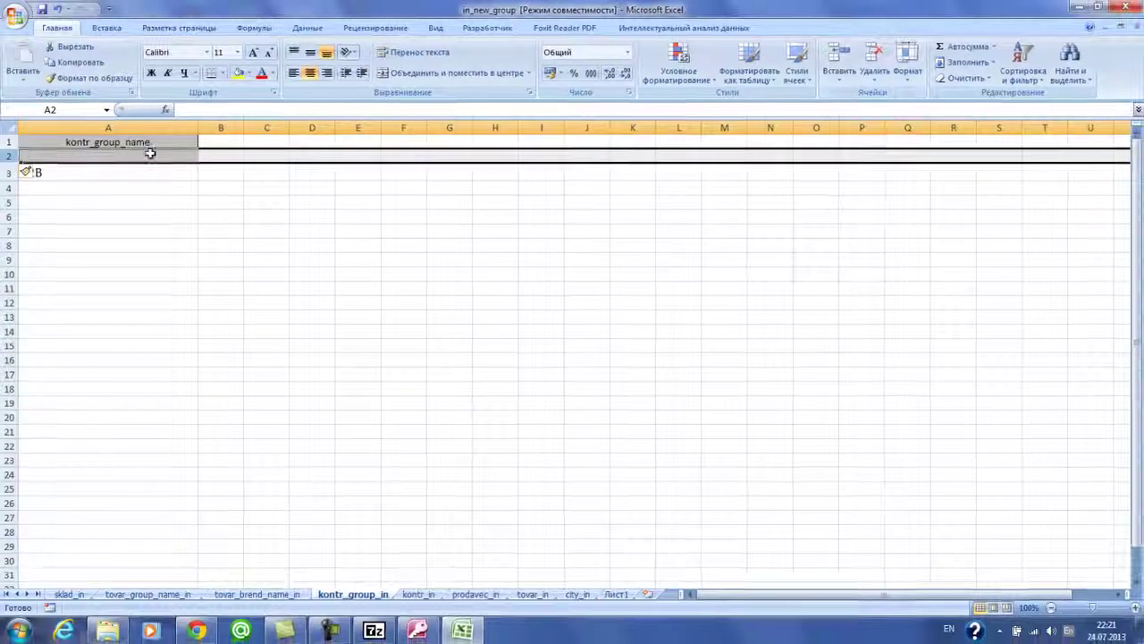
{"action": "left_click", "coordinate": [34, 172]}
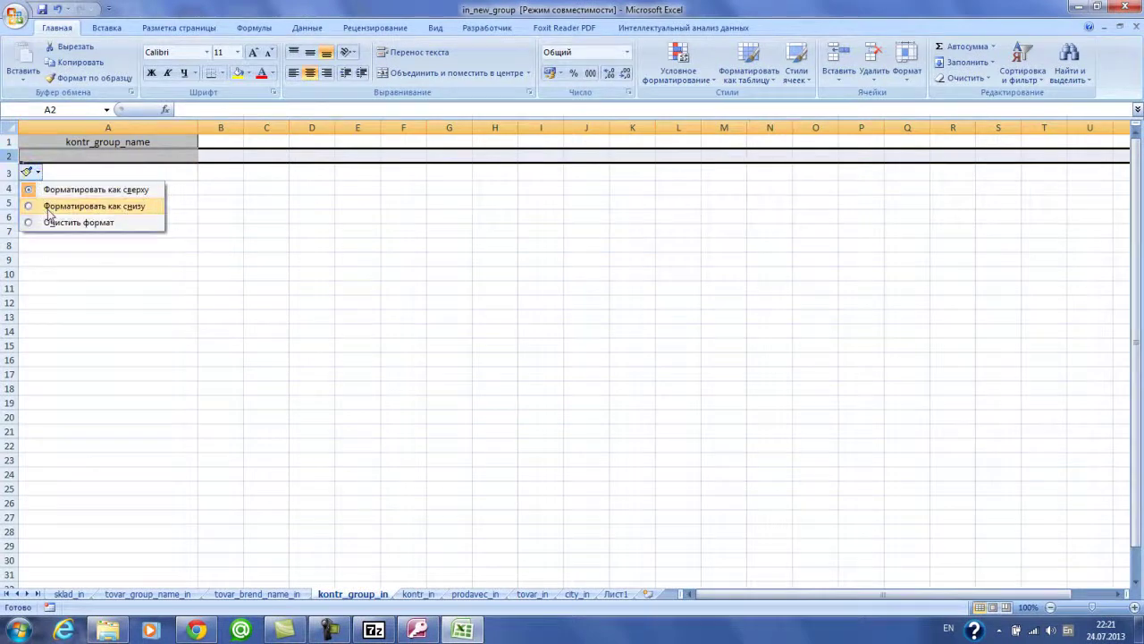
{"action": "left_click", "coordinate": [49, 209]}
{"action": "left_click", "coordinate": [242, 596]}
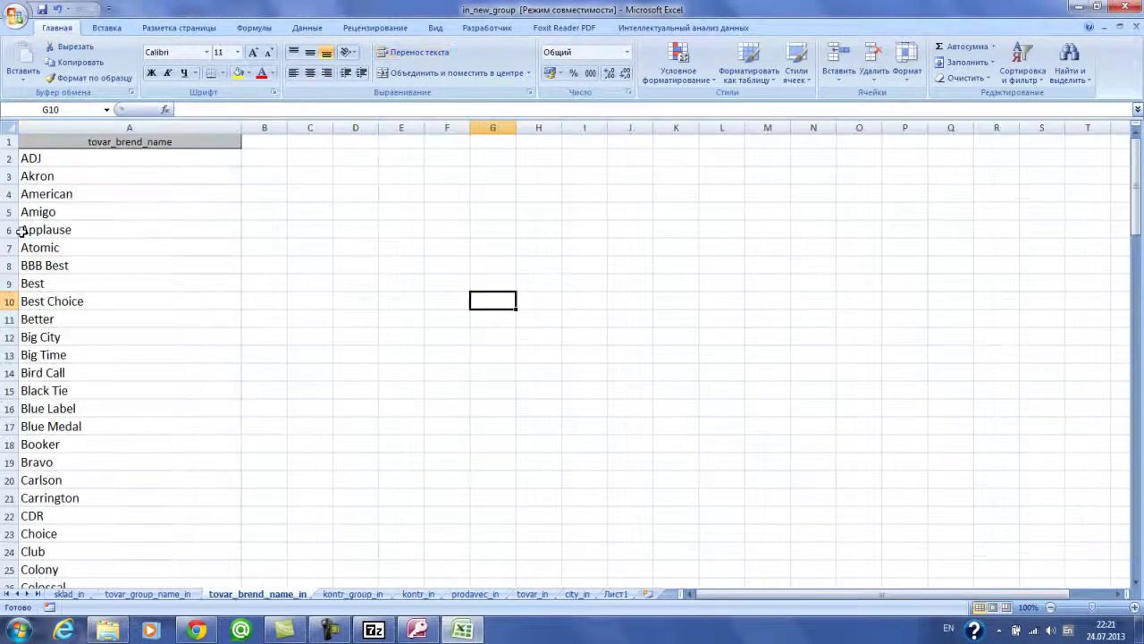
{"action": "left_click", "coordinate": [5, 158]}
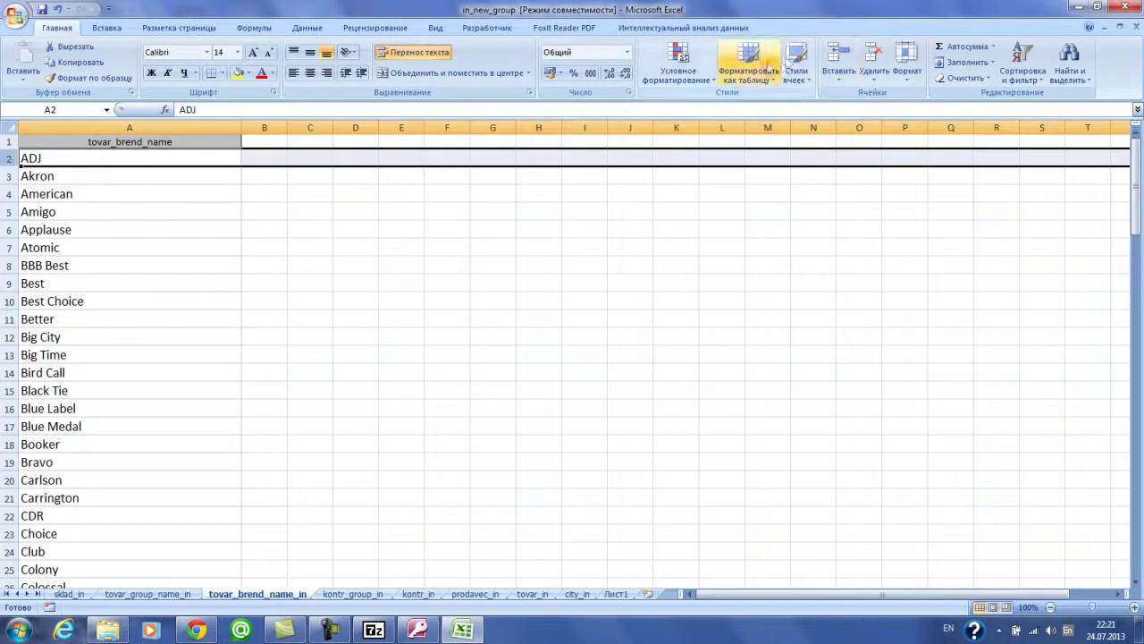
{"action": "left_click", "coordinate": [838, 70]}
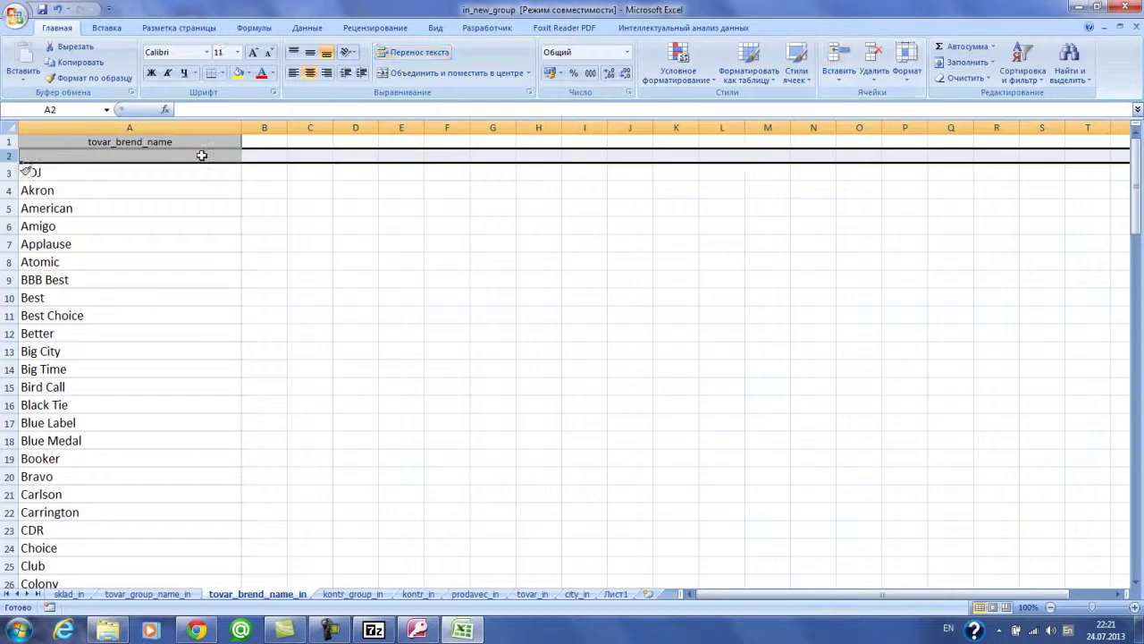
{"action": "left_click", "coordinate": [28, 171]}
{"action": "left_click", "coordinate": [53, 204]}
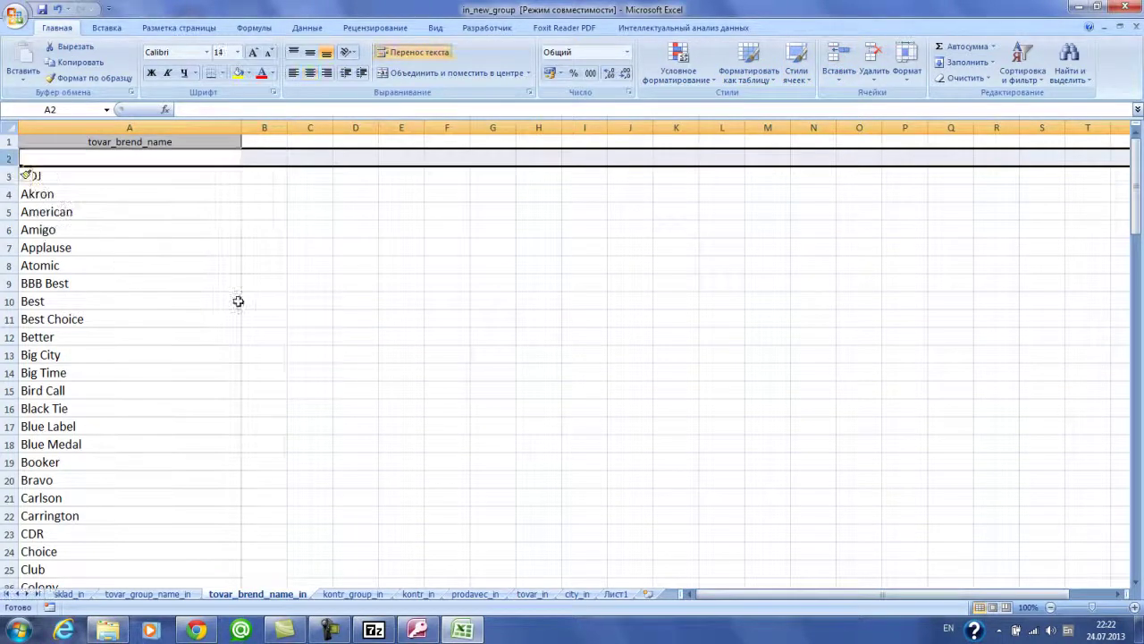
{"action": "left_click", "coordinate": [401, 354]}
- Insert blank row 2, formatted like below, on tovar_group_name_in and sklad_in
{"action": "left_click", "coordinate": [169, 594]}
{"action": "left_click", "coordinate": [6, 158]}
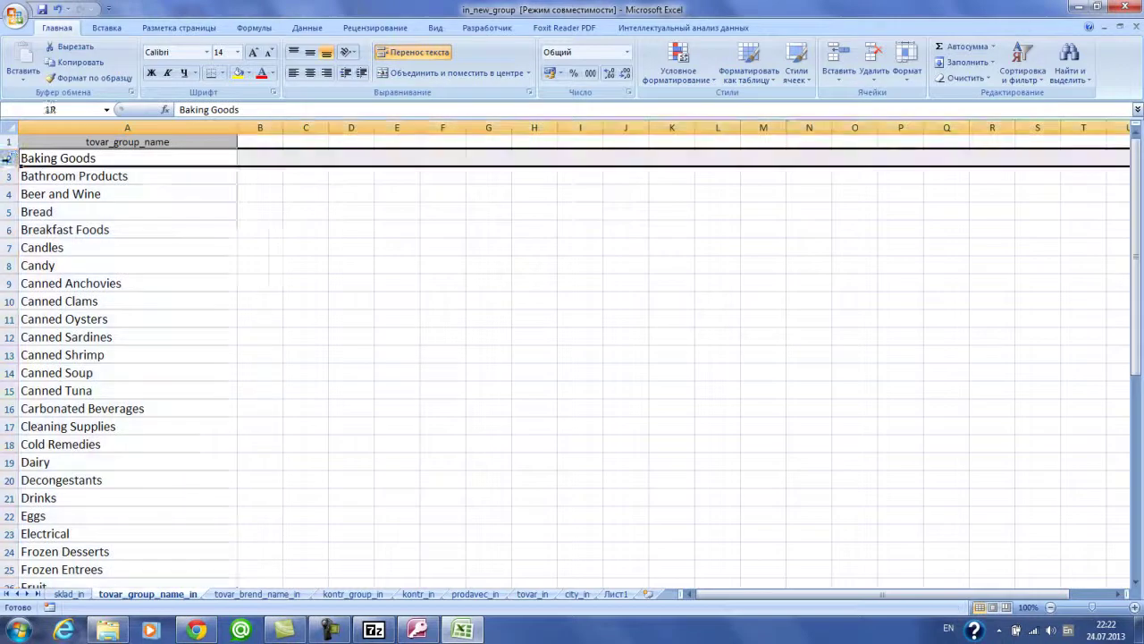
{"action": "left_click", "coordinate": [838, 69]}
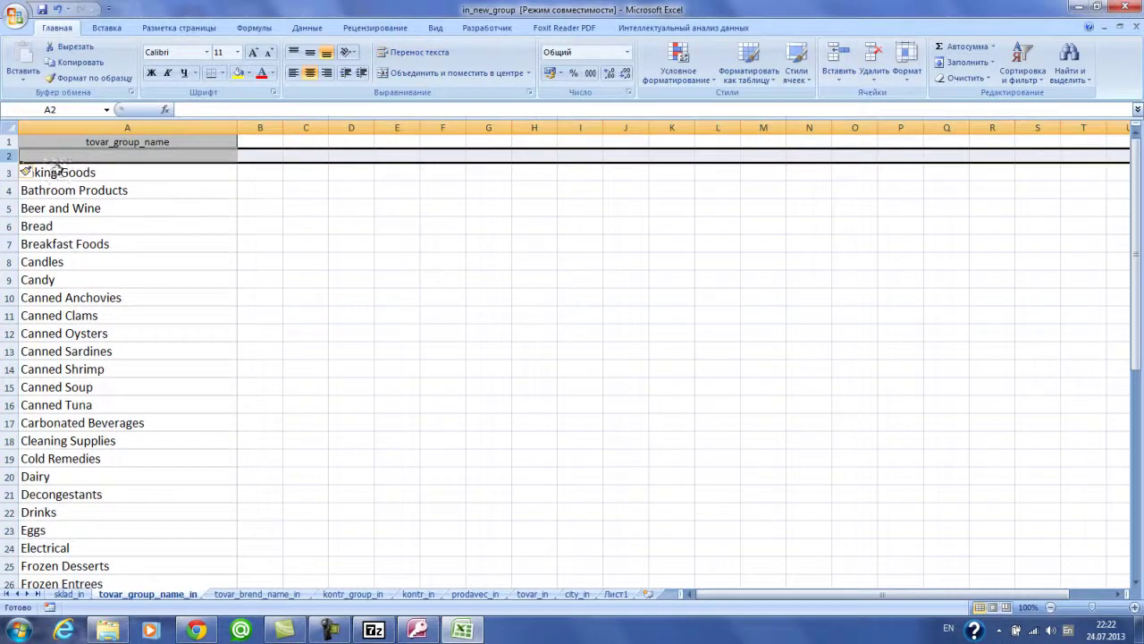
{"action": "left_click", "coordinate": [29, 174]}
{"action": "left_click", "coordinate": [54, 203]}
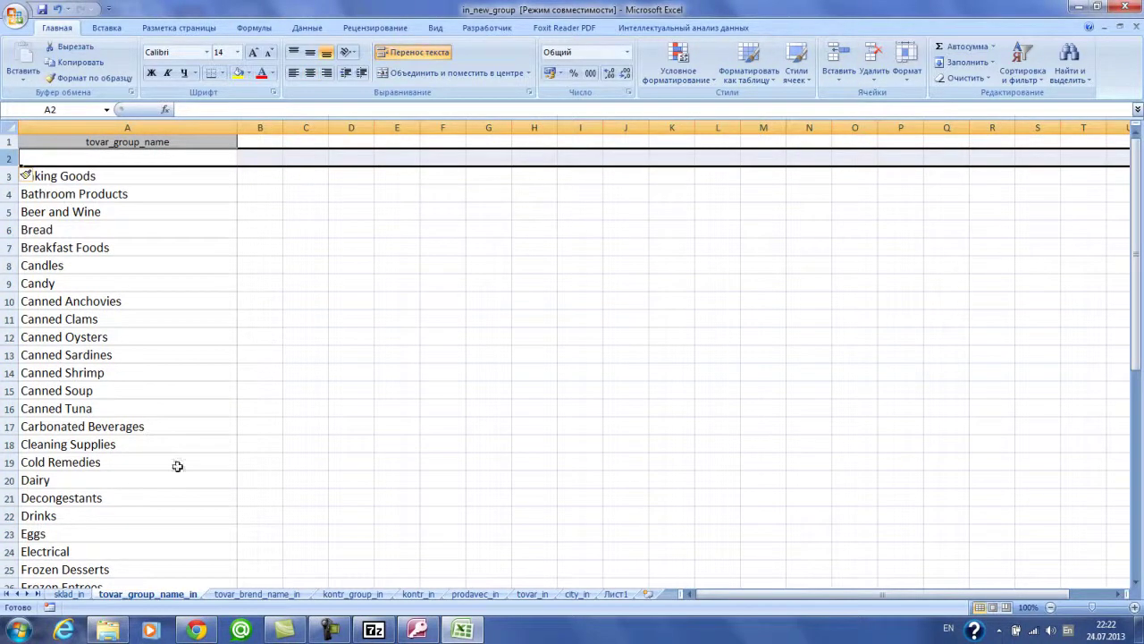
{"action": "left_click", "coordinate": [67, 594]}
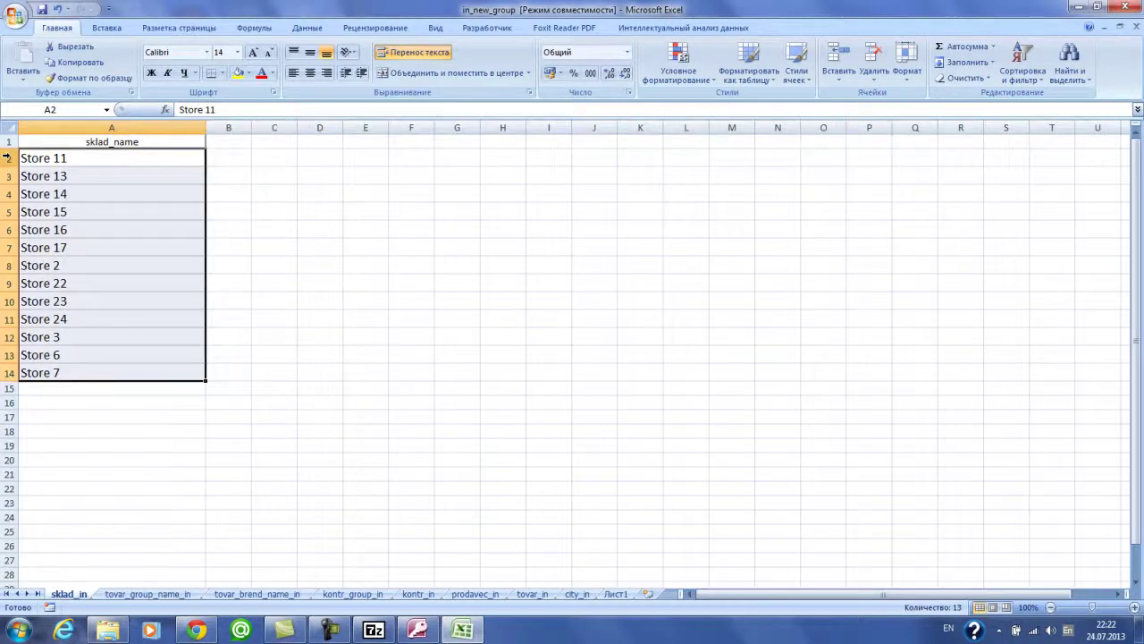
{"action": "left_click", "coordinate": [6, 157]}
{"action": "left_click", "coordinate": [838, 59]}
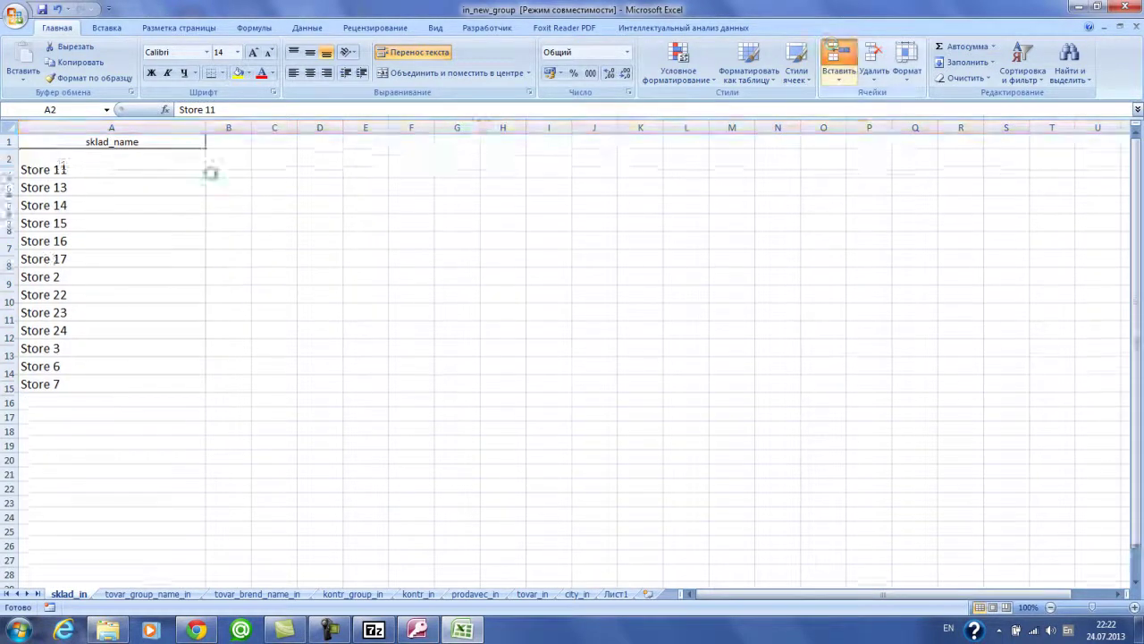
{"action": "left_click", "coordinate": [29, 172]}
{"action": "left_click", "coordinate": [54, 206]}
- Save the workbook, continuing past the compatibility checker warning
{"action": "left_click", "coordinate": [41, 10]}
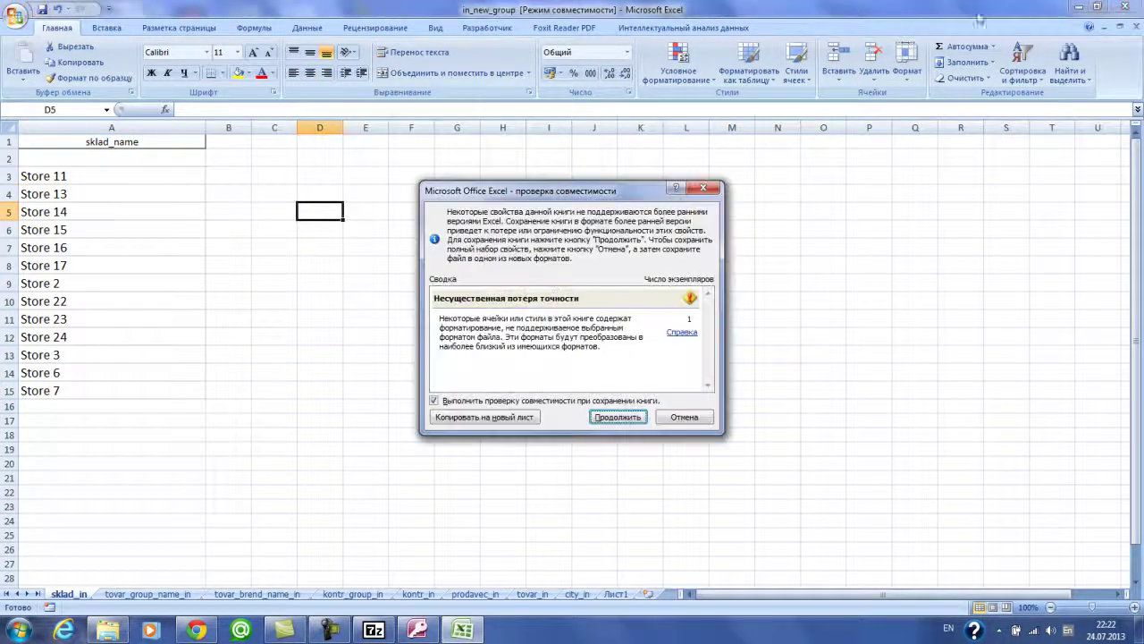
{"action": "left_click", "coordinate": [618, 417]}
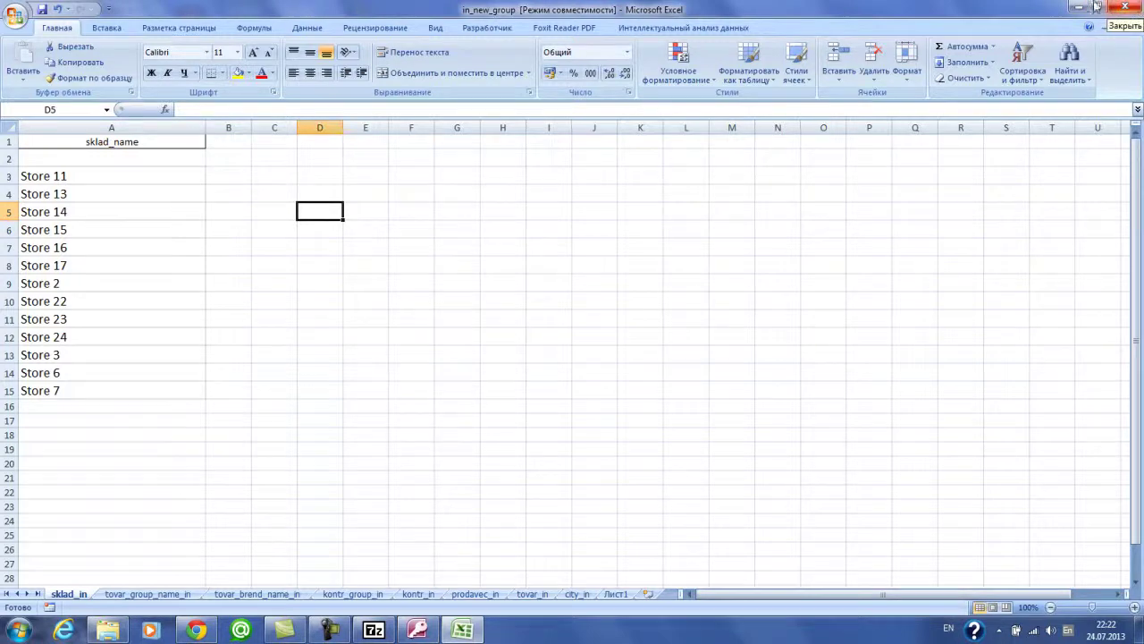
{"action": "left_click", "coordinate": [41, 9]}
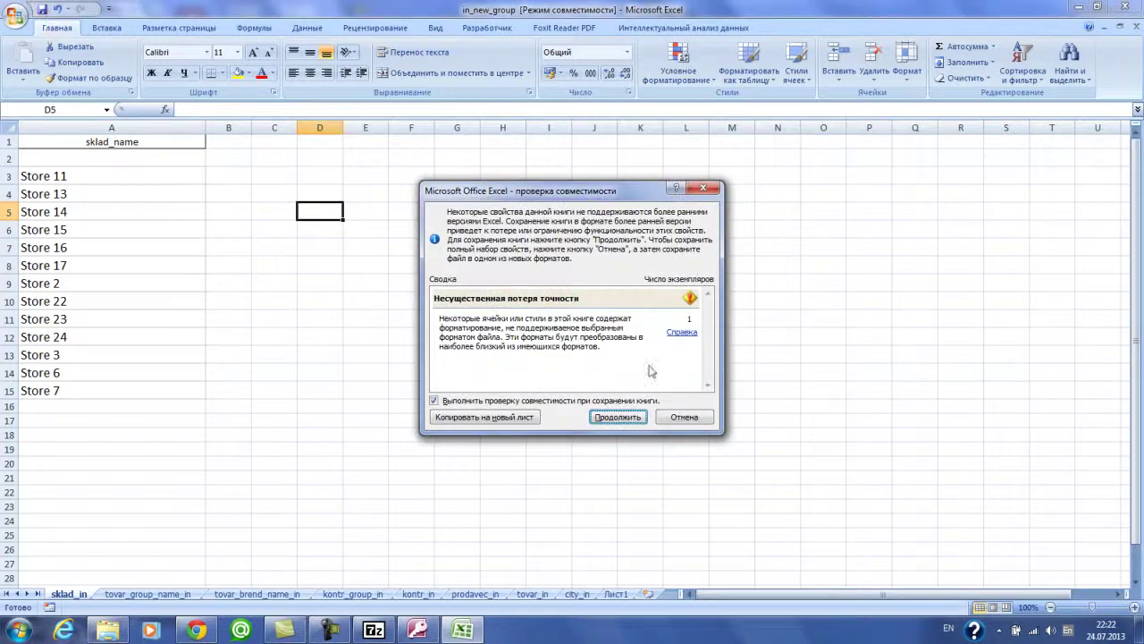
{"action": "left_click", "coordinate": [637, 417]}
- Close Excel, then run insert_brend_name (112 records) and insert_city append queries in Access
{"action": "left_click", "coordinate": [1131, 7]}
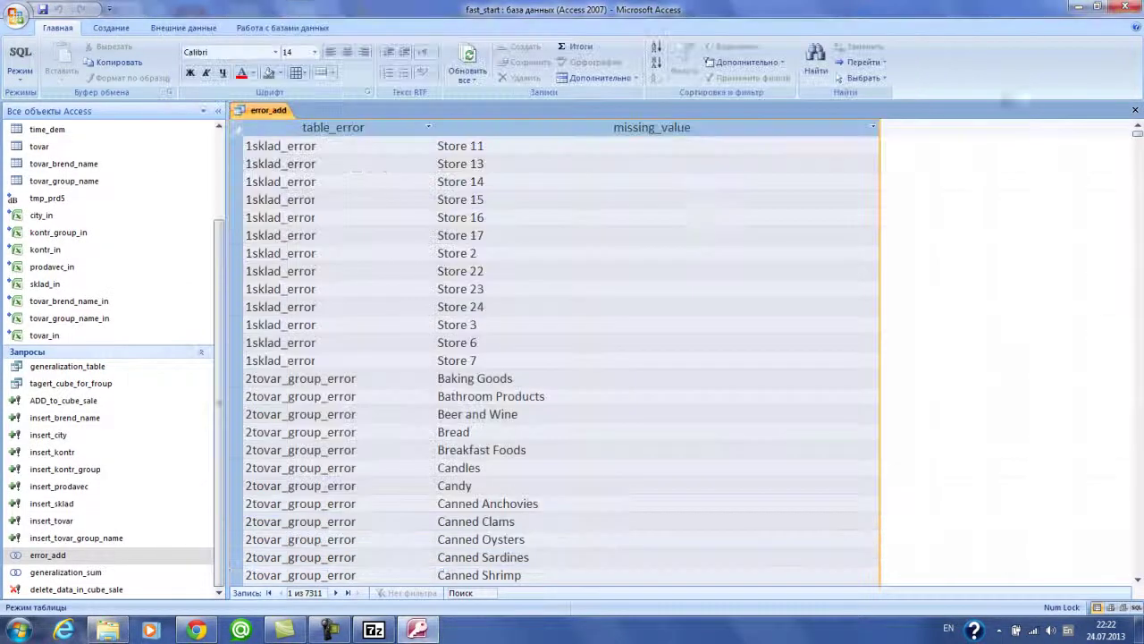
{"action": "left_click", "coordinate": [942, 33]}
{"action": "left_click", "coordinate": [1135, 109]}
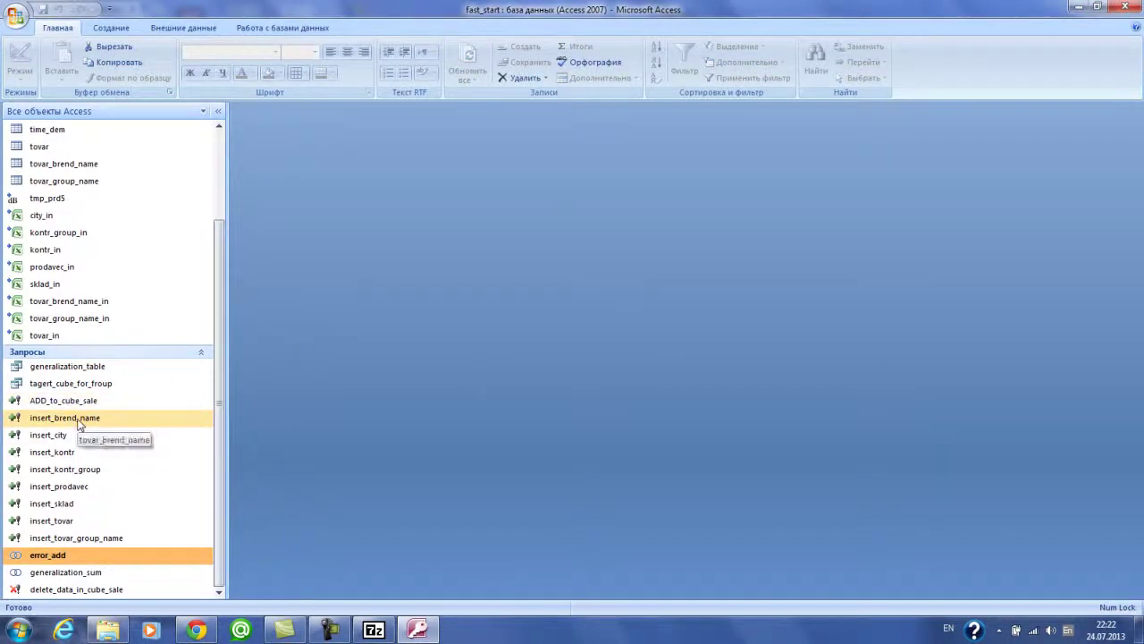
{"action": "double_click", "coordinate": [136, 425]}
{"action": "left_click", "coordinate": [502, 369]}
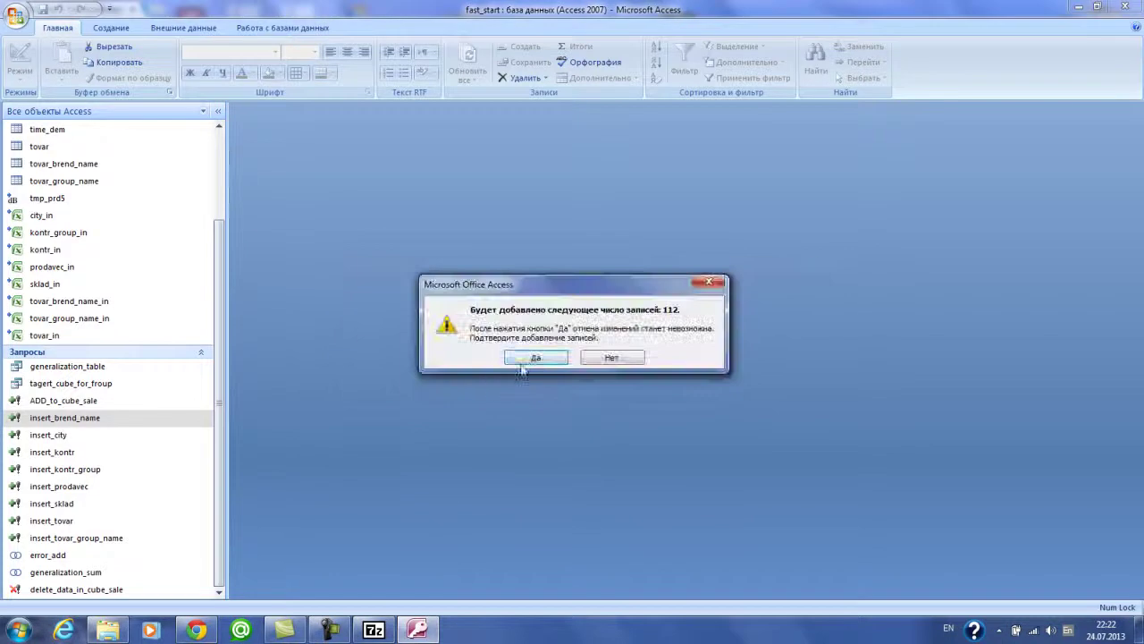
{"action": "left_click", "coordinate": [527, 359]}
{"action": "double_click", "coordinate": [71, 436]}
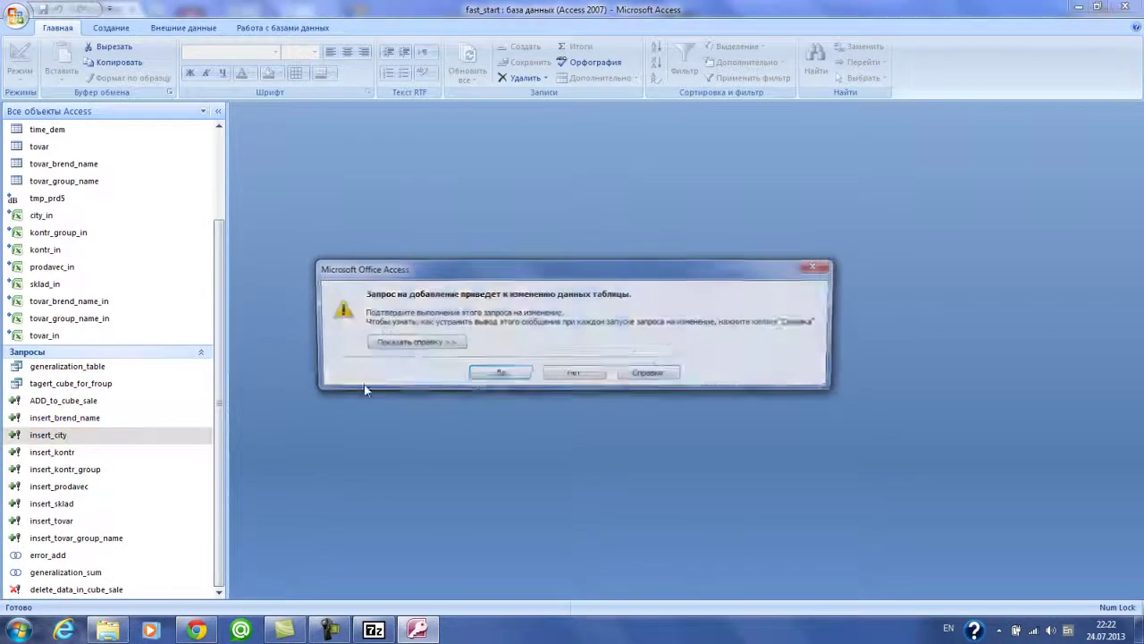
{"action": "left_click", "coordinate": [477, 375]}
{"action": "left_click", "coordinate": [519, 360]}
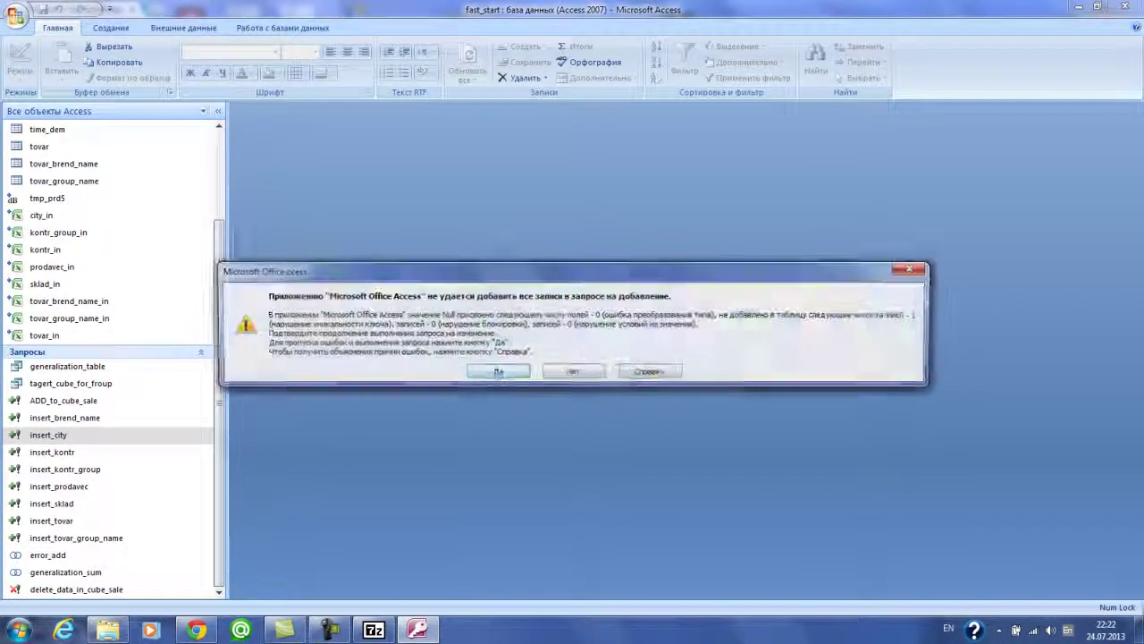
{"action": "left_click", "coordinate": [498, 372]}
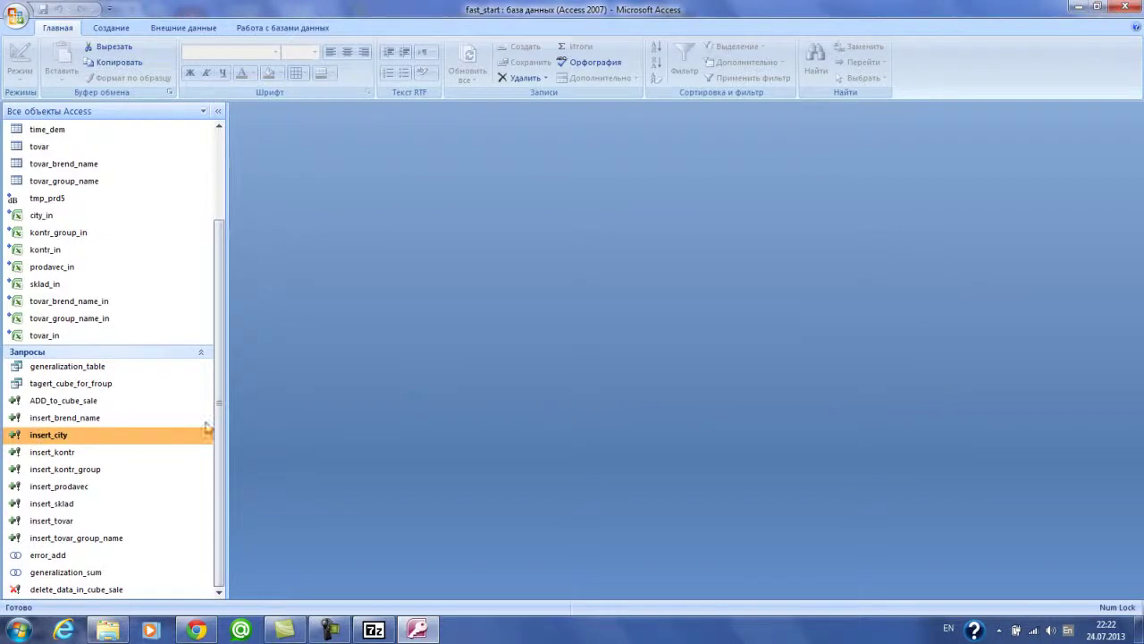
- Run the insert_kontr (5582 records), insert_kontr_group and insert_prodavec (2 records) append queries
{"action": "double_click", "coordinate": [82, 452]}
{"action": "left_click", "coordinate": [497, 373]}
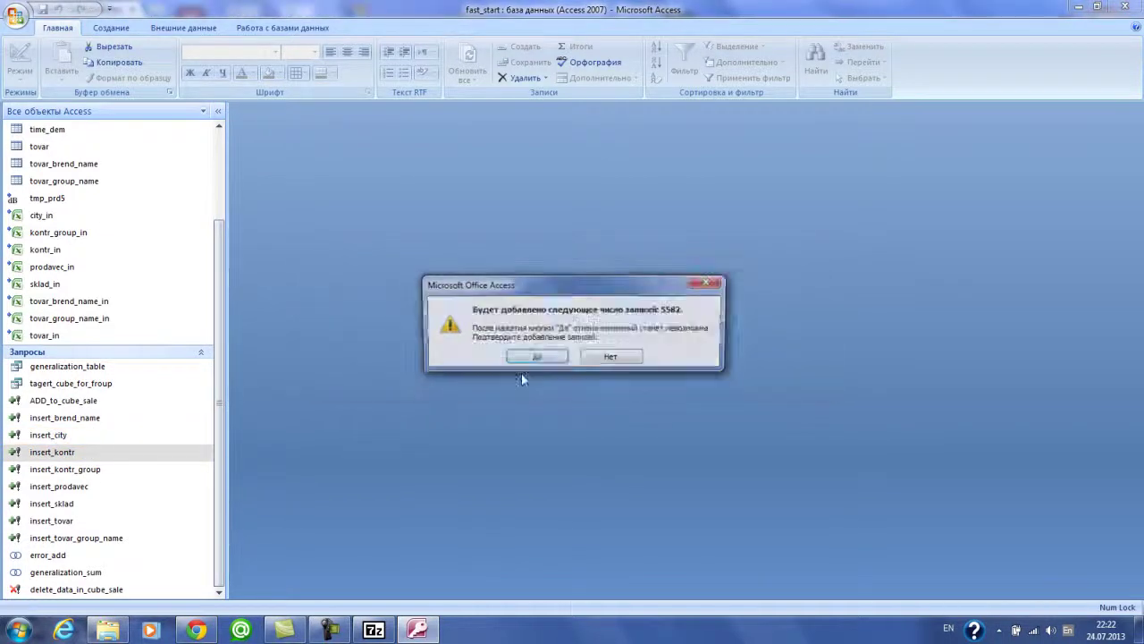
{"action": "left_click", "coordinate": [532, 360]}
{"action": "left_click", "coordinate": [76, 469]}
{"action": "double_click", "coordinate": [76, 469]}
{"action": "left_click", "coordinate": [497, 374]}
{"action": "left_click", "coordinate": [534, 360]}
{"action": "double_click", "coordinate": [59, 487]}
{"action": "left_click", "coordinate": [499, 374]}
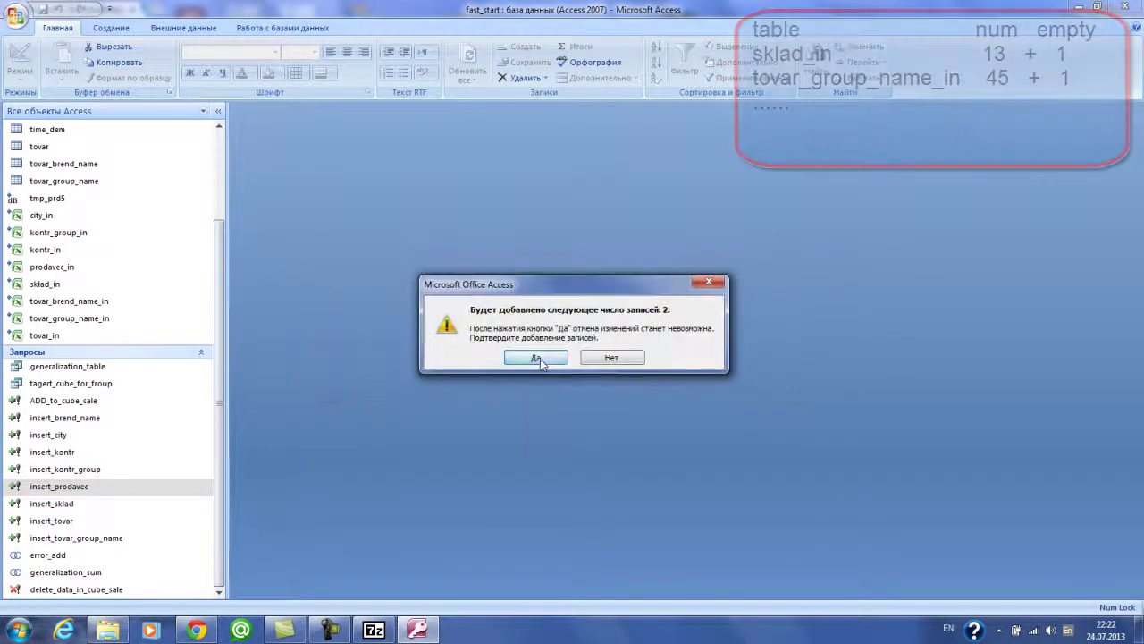
{"action": "left_click", "coordinate": [537, 359]}
- Run the insert_sklad, insert_tovar and insert_tovar_group_name (46 records) append queries
{"action": "double_click", "coordinate": [85, 504]}
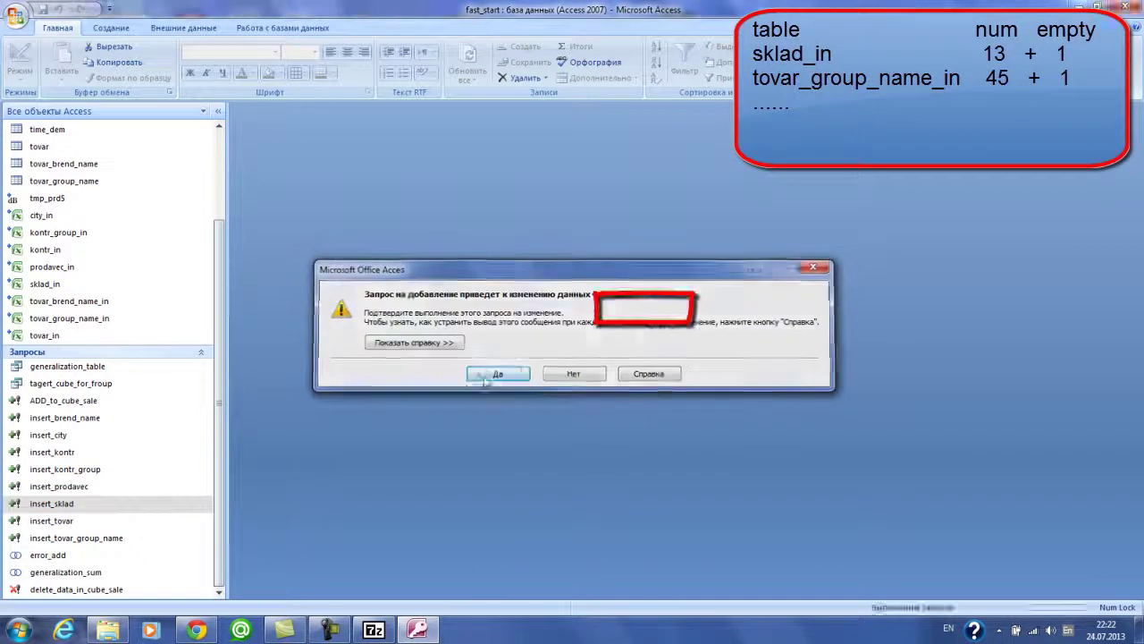
{"action": "left_click", "coordinate": [497, 373]}
{"action": "left_click", "coordinate": [536, 360]}
{"action": "double_click", "coordinate": [99, 524]}
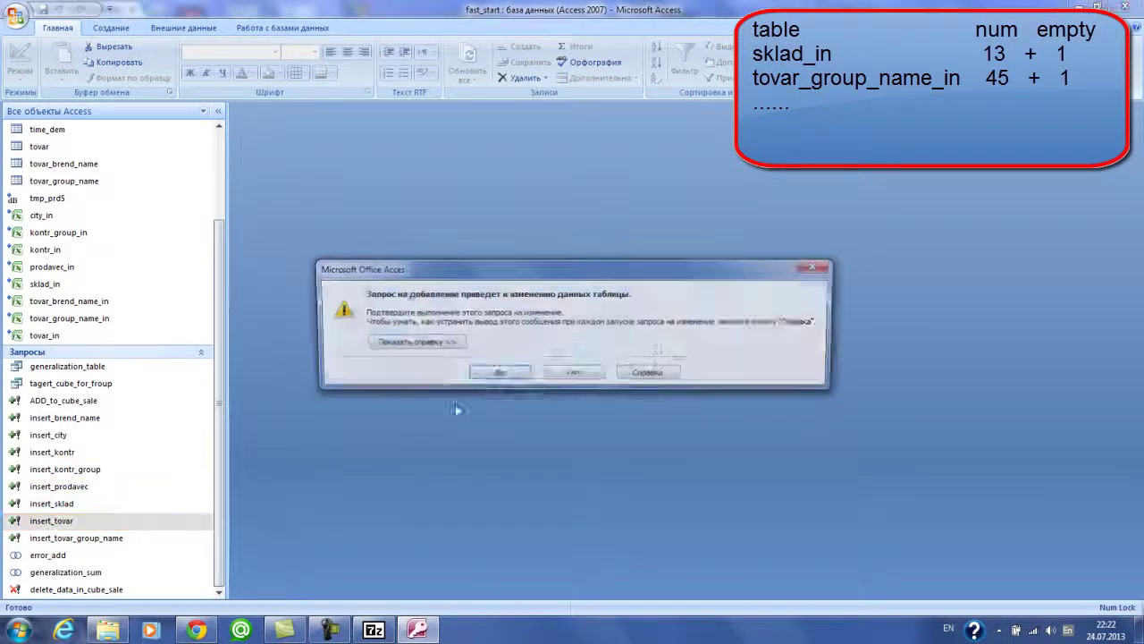
{"action": "left_click", "coordinate": [496, 374]}
{"action": "left_click", "coordinate": [536, 359]}
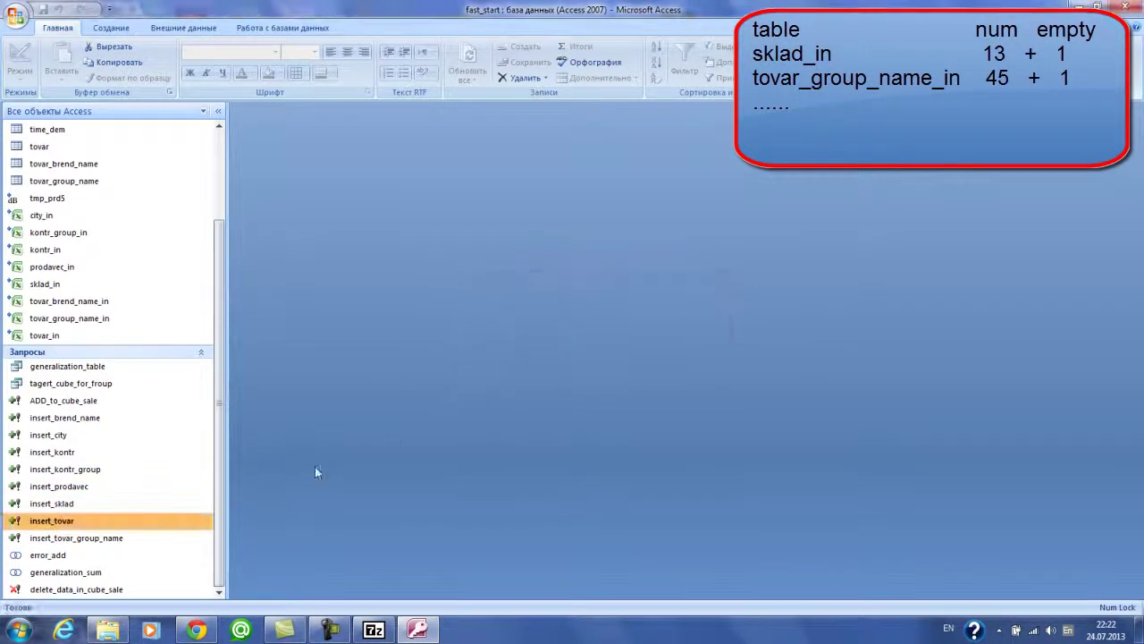
{"action": "double_click", "coordinate": [85, 539]}
{"action": "left_click", "coordinate": [498, 374]}
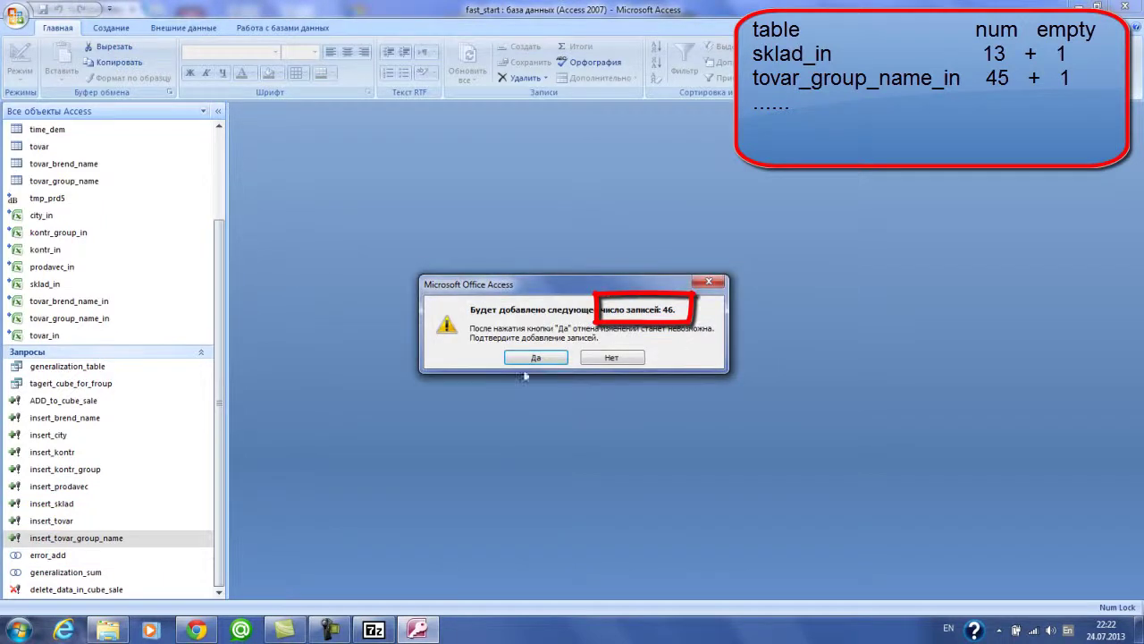
{"action": "left_click", "coordinate": [539, 358]}
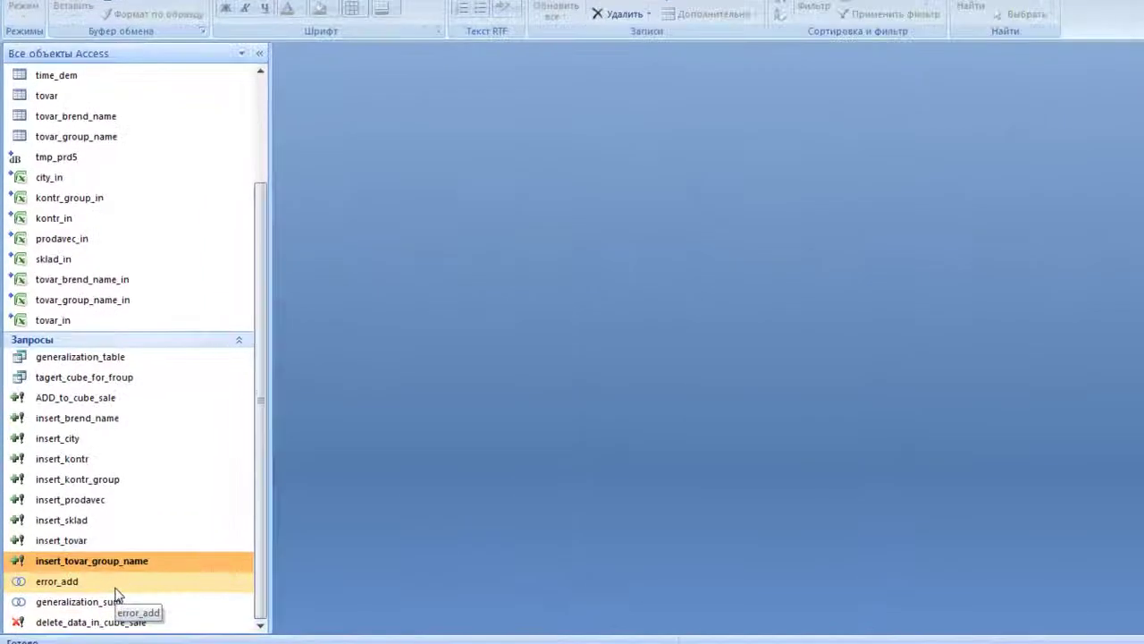
{"action": "left_click", "coordinate": [116, 583]}
- Open error_add to confirm it returns no missing values, then close it
{"action": "key", "text": "Return"}
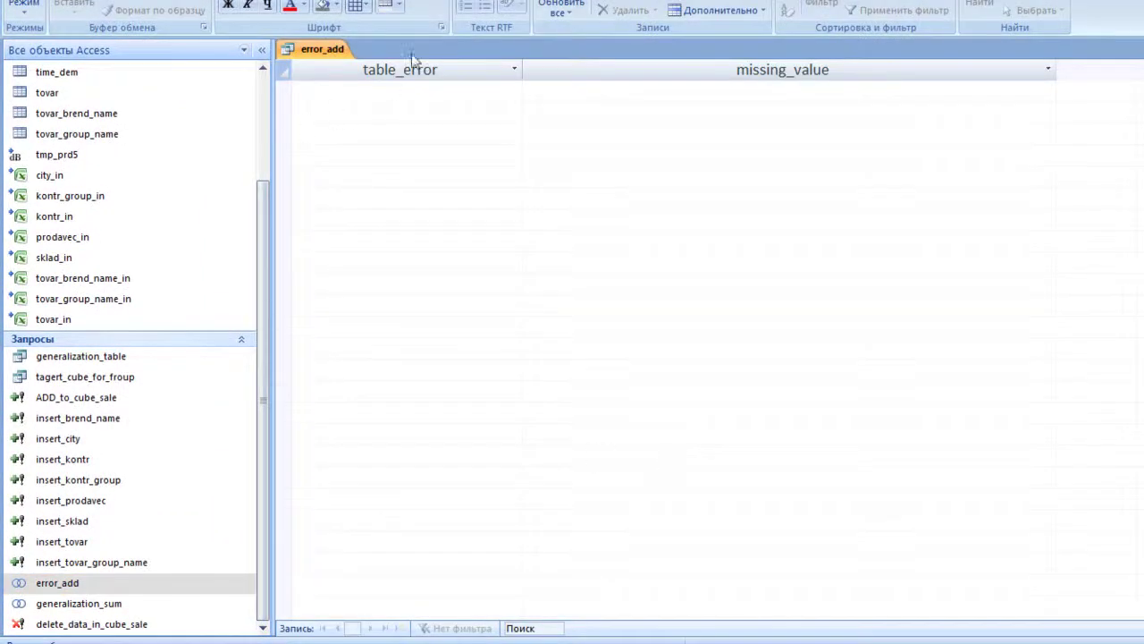
{"action": "right_click", "coordinate": [320, 47]}
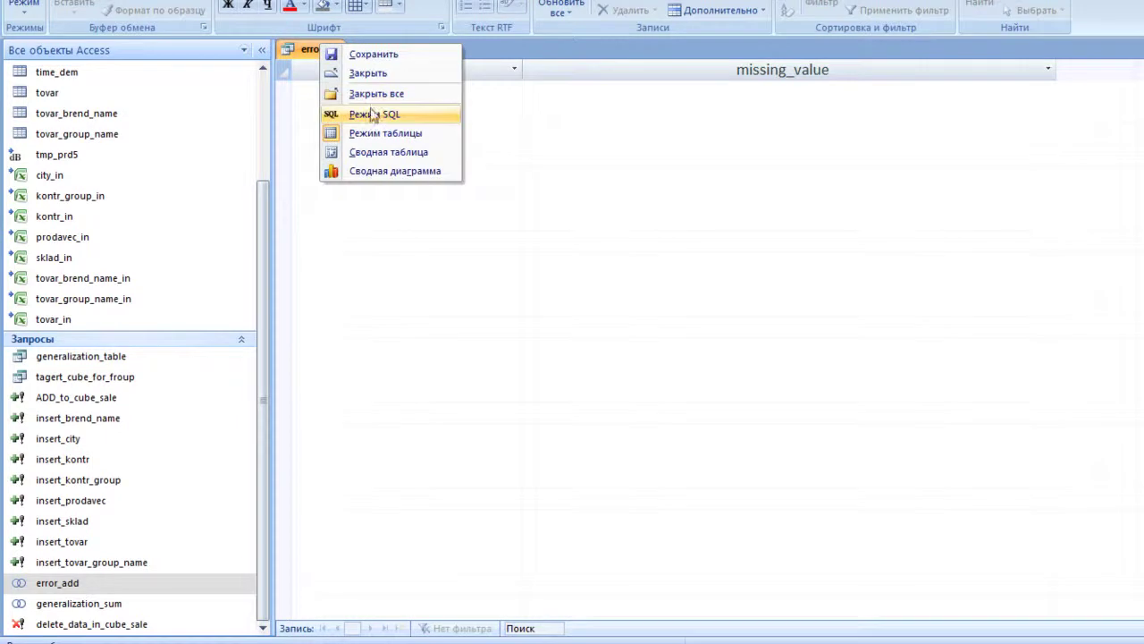
{"action": "left_click", "coordinate": [369, 73]}
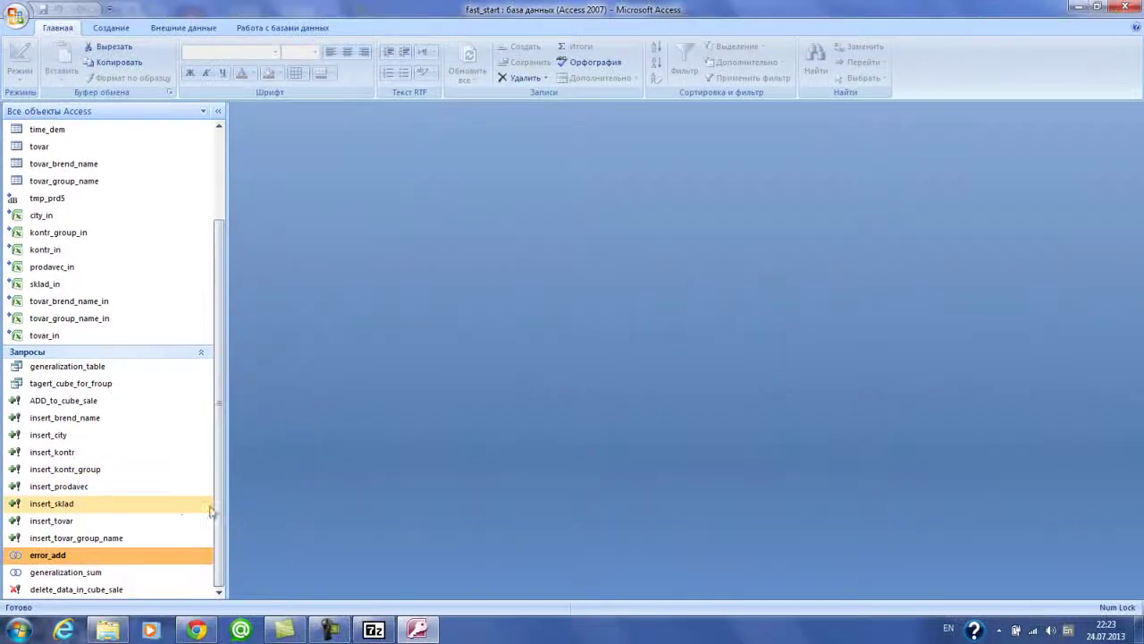
- Check generalization_sum shows 86829 of 86837 records, autofit count_rec and sum_rec, and save
{"action": "left_click", "coordinate": [99, 574]}
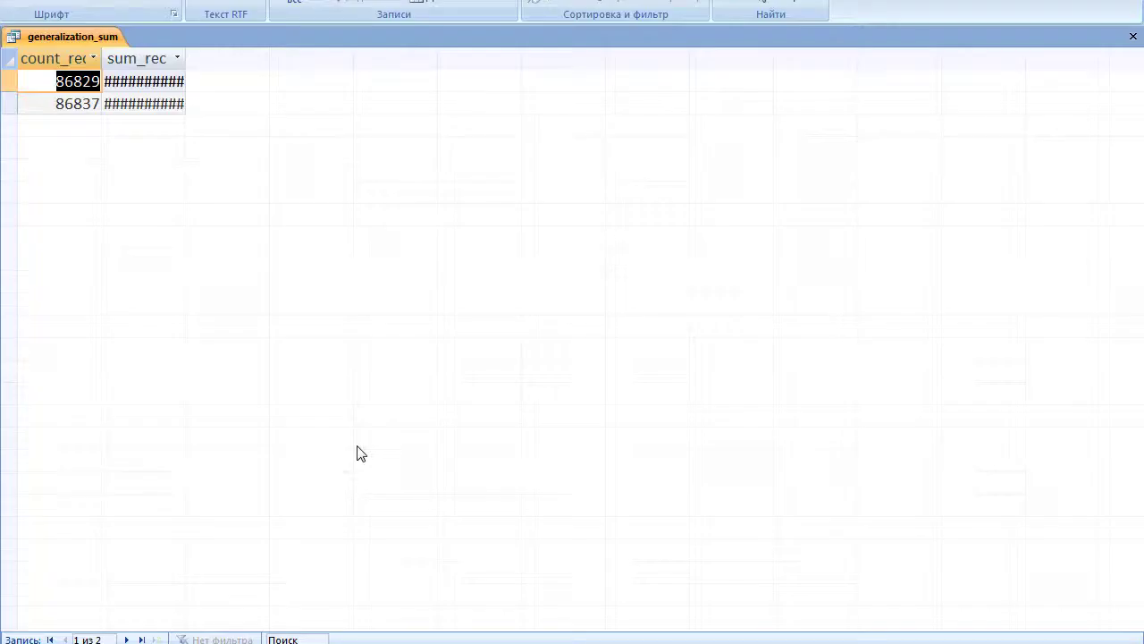
{"action": "left_click", "coordinate": [114, 58]}
{"action": "double_click", "coordinate": [115, 58]}
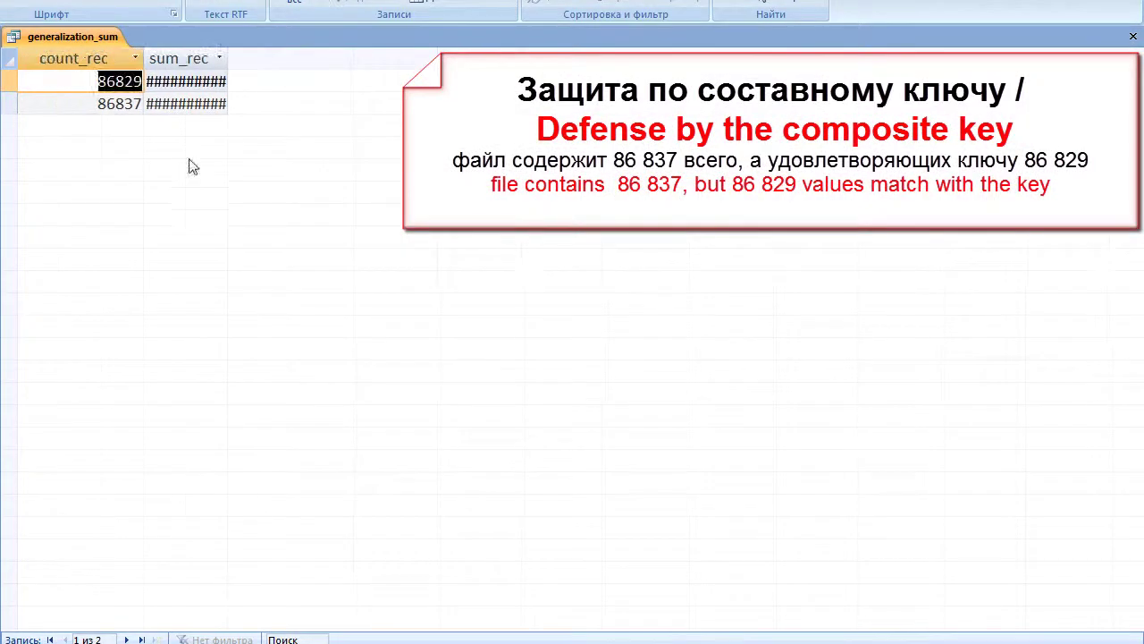
{"action": "double_click", "coordinate": [228, 58]}
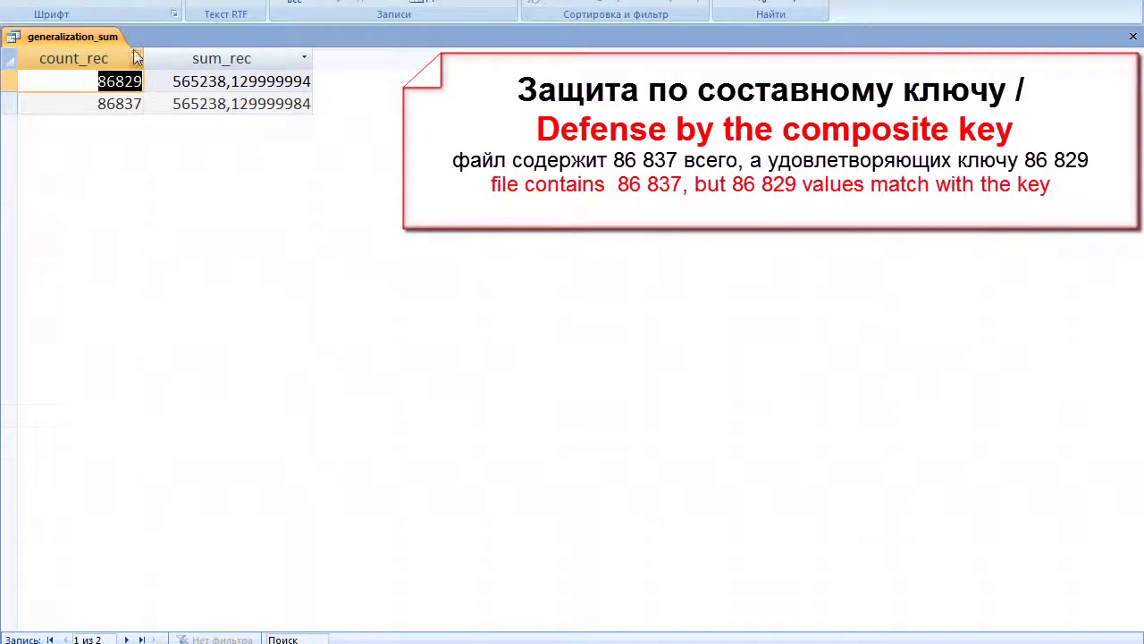
{"action": "right_click", "coordinate": [319, 110]}
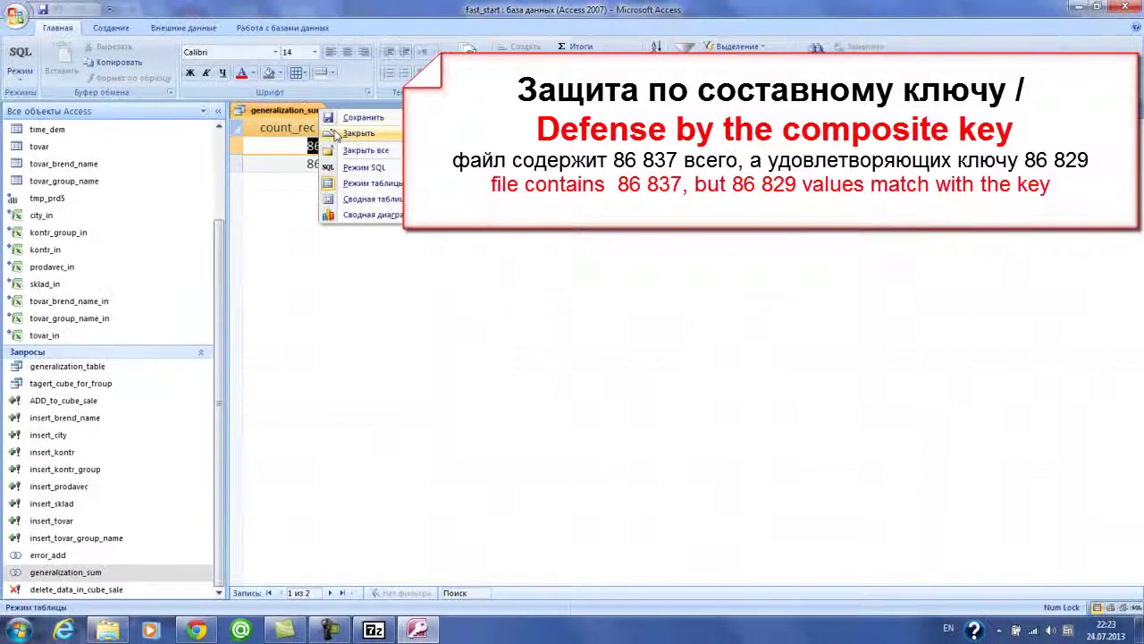
{"action": "left_click", "coordinate": [340, 133]}
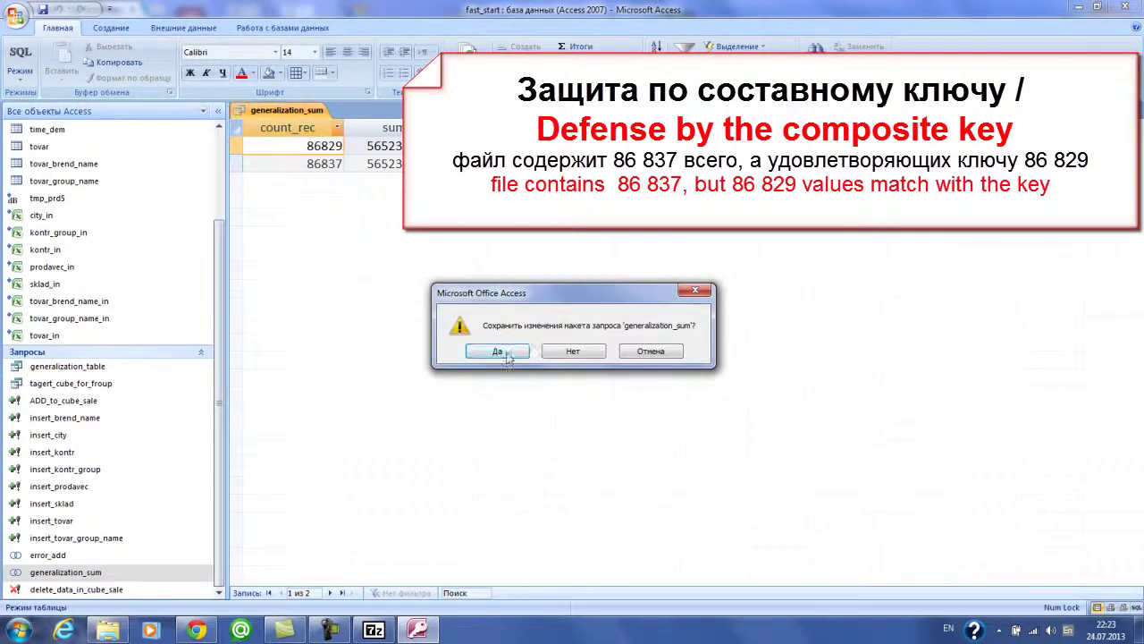
{"action": "left_click", "coordinate": [500, 351]}
{"action": "left_click", "coordinate": [73, 387]}
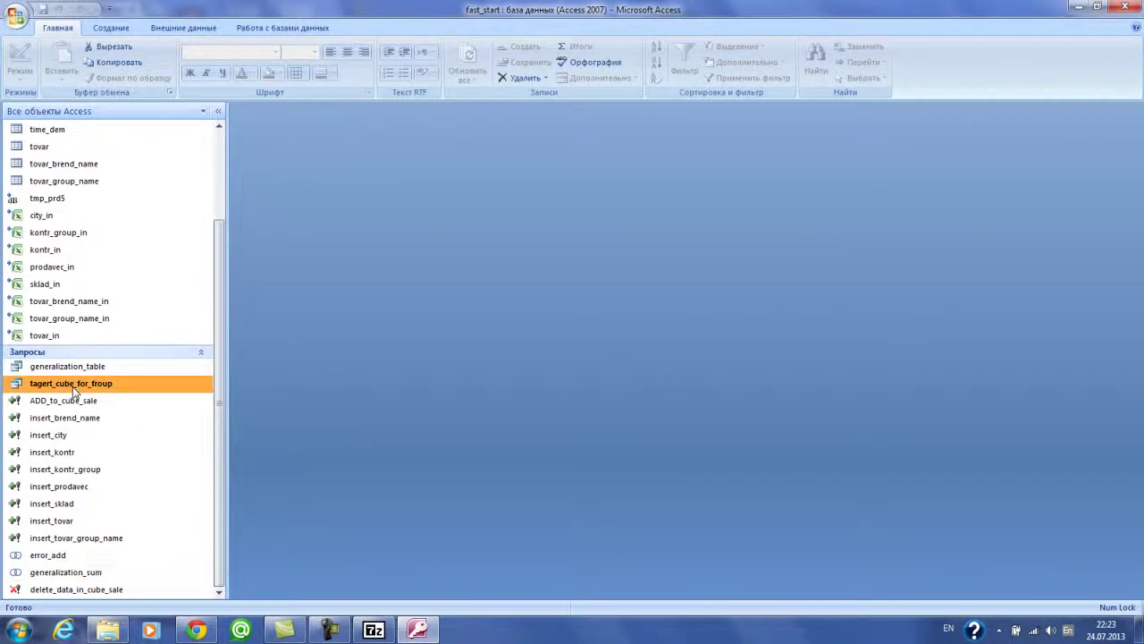
- Start a dBASE file export of the generalization_table query
{"action": "left_click", "coordinate": [86, 366]}
{"action": "right_click", "coordinate": [85, 366]}
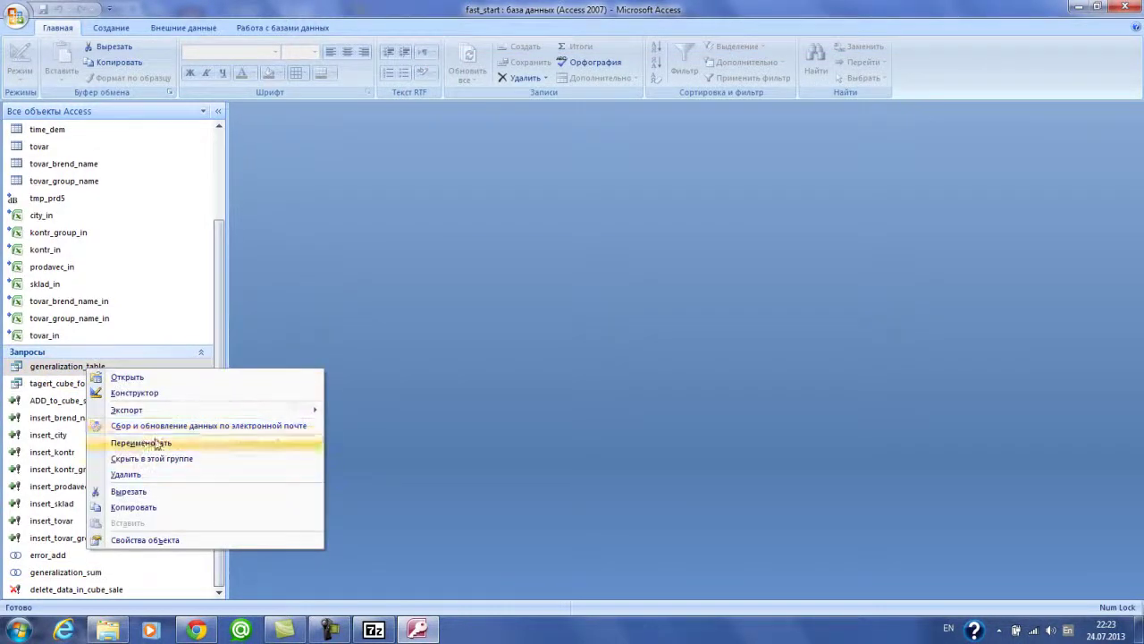
{"action": "mouse_move", "coordinate": [166, 411]}
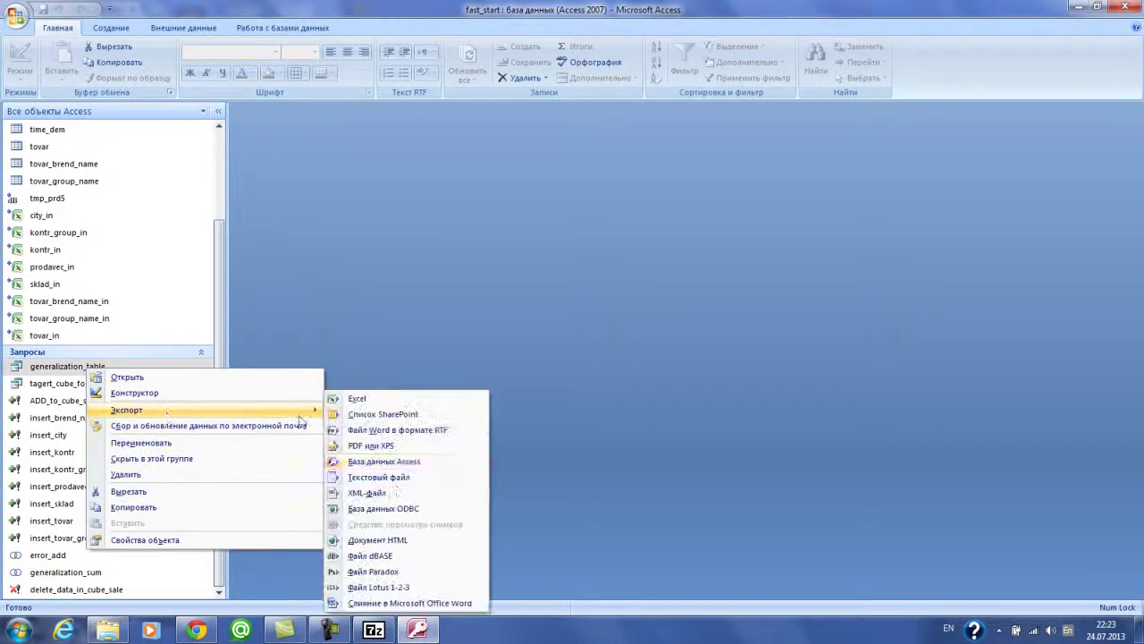
{"action": "left_click", "coordinate": [373, 555]}
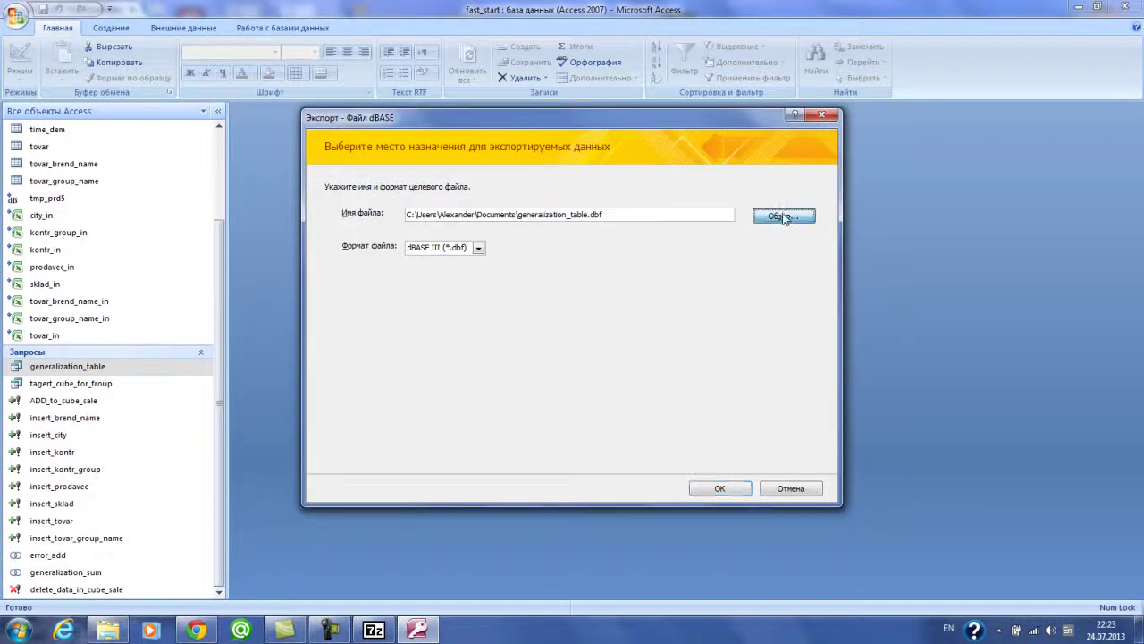
- Export it as C:\blog\exchenge\generalization_table.dbf without saving the export steps
{"action": "left_click", "coordinate": [783, 217]}
{"action": "left_click", "coordinate": [382, 162]}
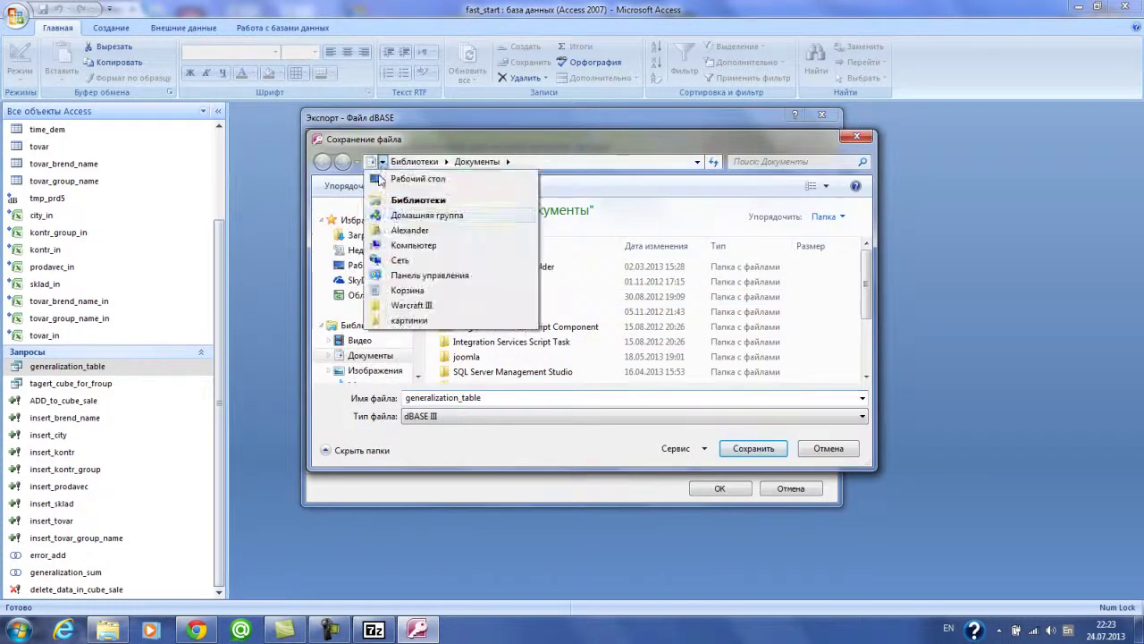
{"action": "left_click", "coordinate": [413, 244]}
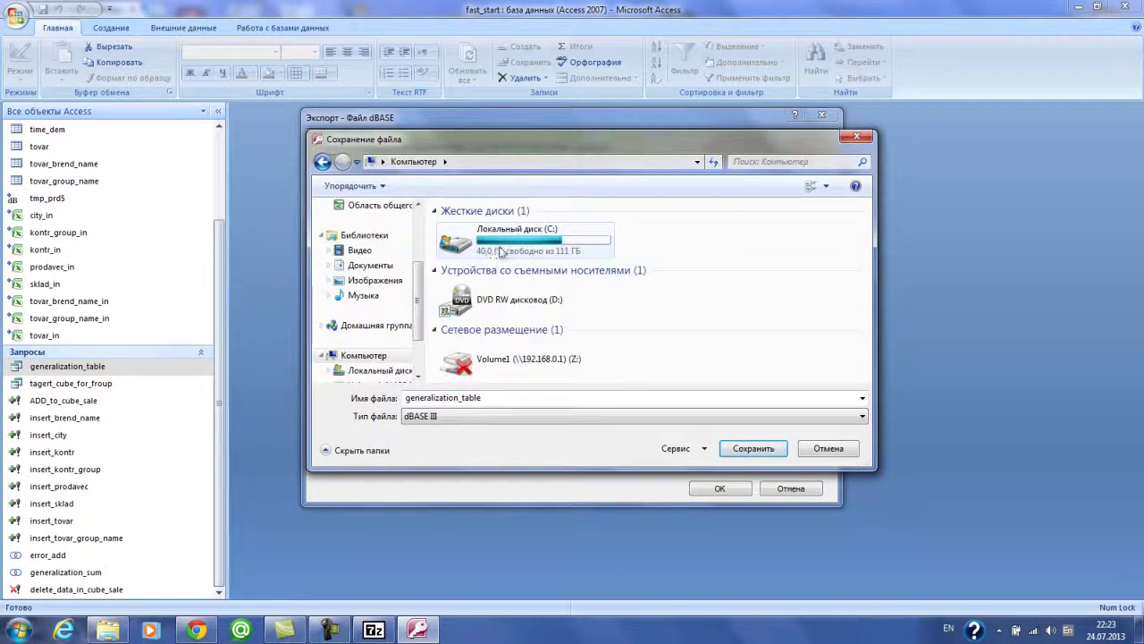
{"action": "double_click", "coordinate": [491, 253]}
{"action": "double_click", "coordinate": [480, 229]}
{"action": "left_click", "coordinate": [482, 230]}
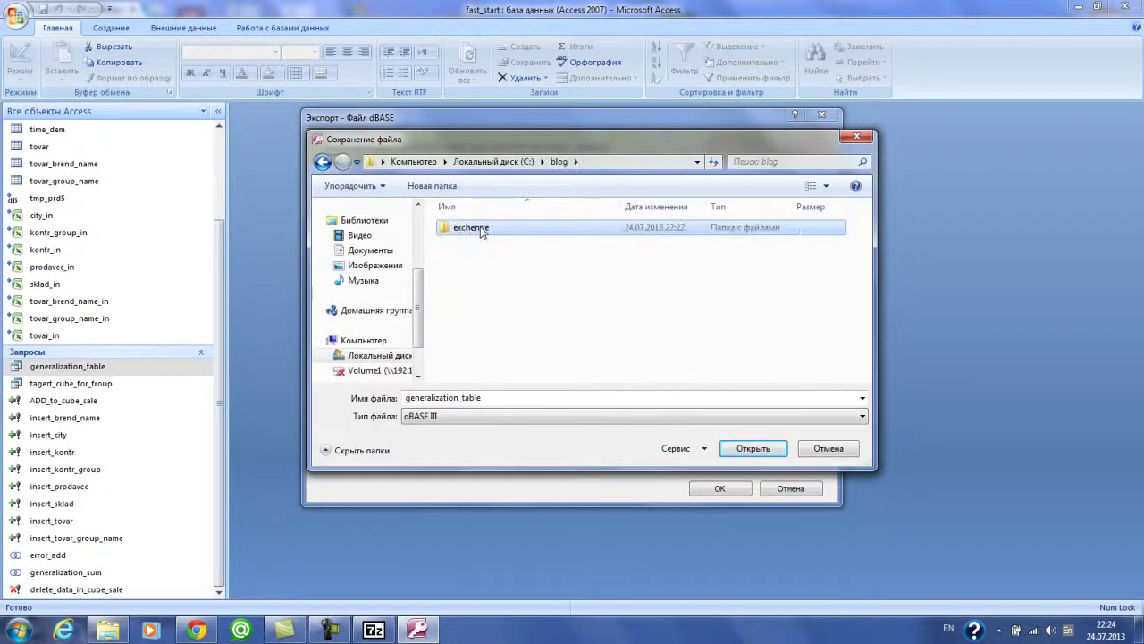
{"action": "double_click", "coordinate": [482, 231]}
{"action": "left_click", "coordinate": [751, 447]}
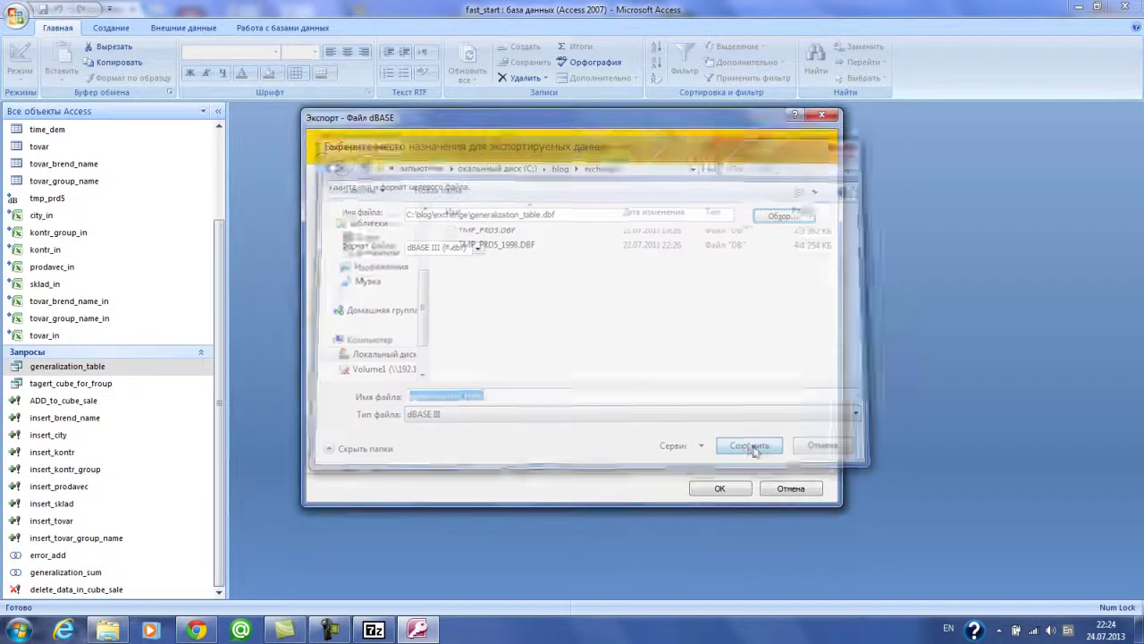
{"action": "left_click", "coordinate": [720, 488]}
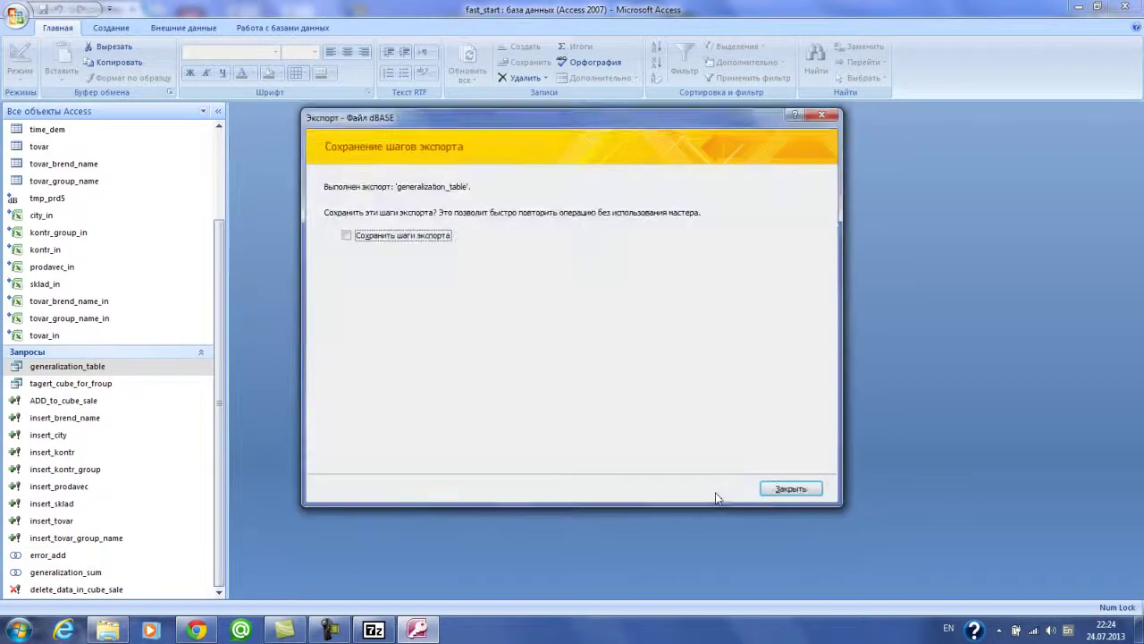
{"action": "left_click", "coordinate": [787, 494]}
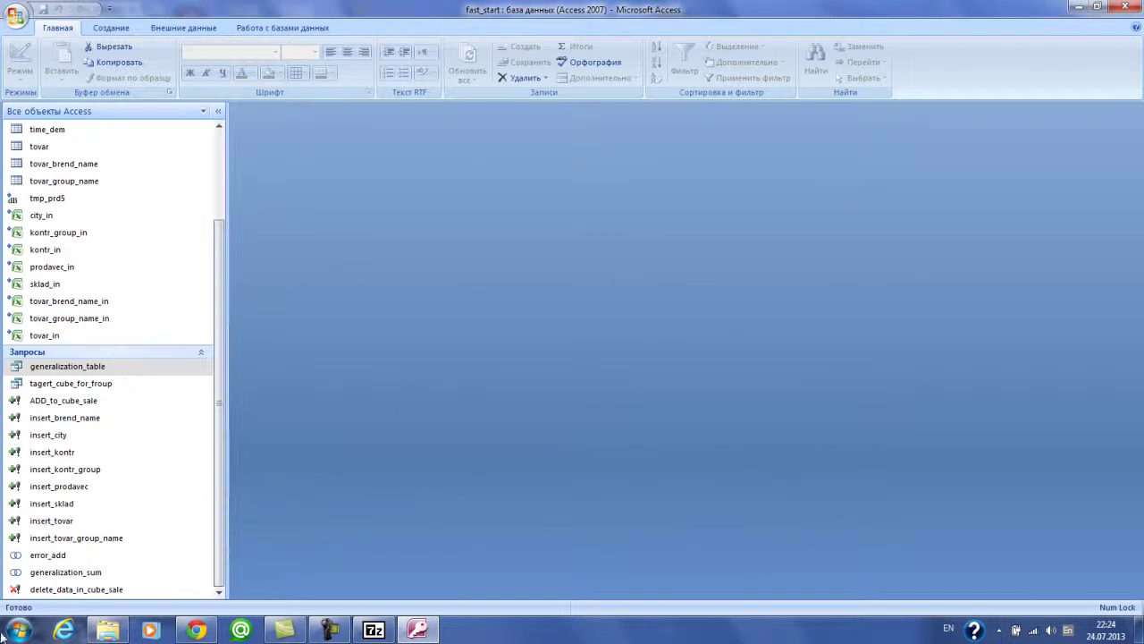
- In the exchenge folder, rename TMP_PRD5.DBF to TMP_PRD5_1997.DBF
{"action": "left_click", "coordinate": [126, 631]}
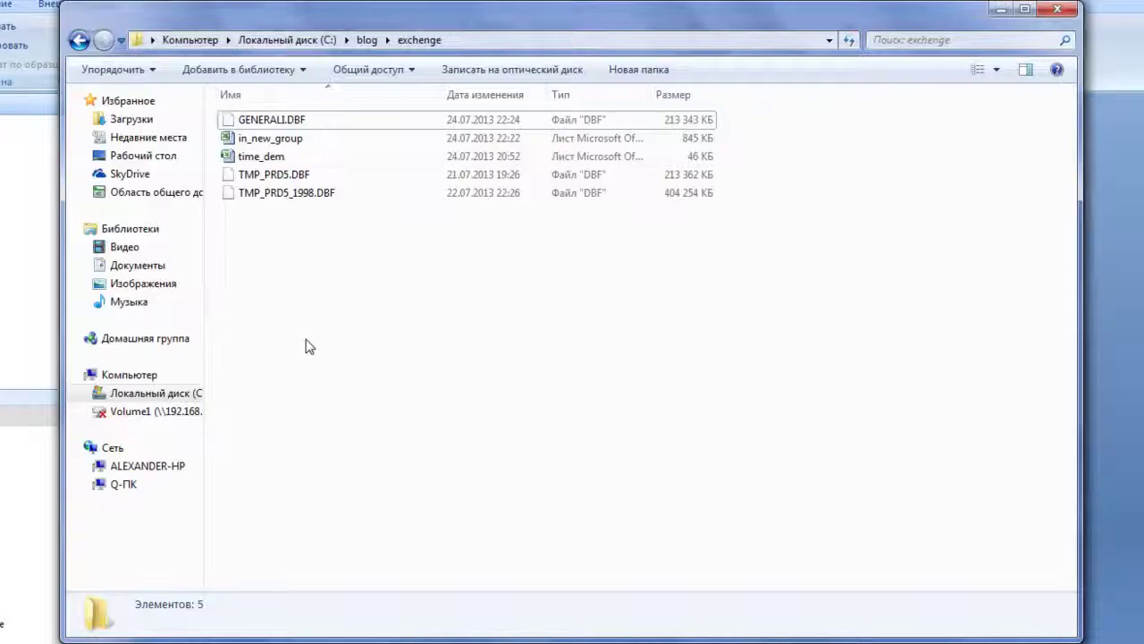
{"action": "right_click", "coordinate": [279, 176]}
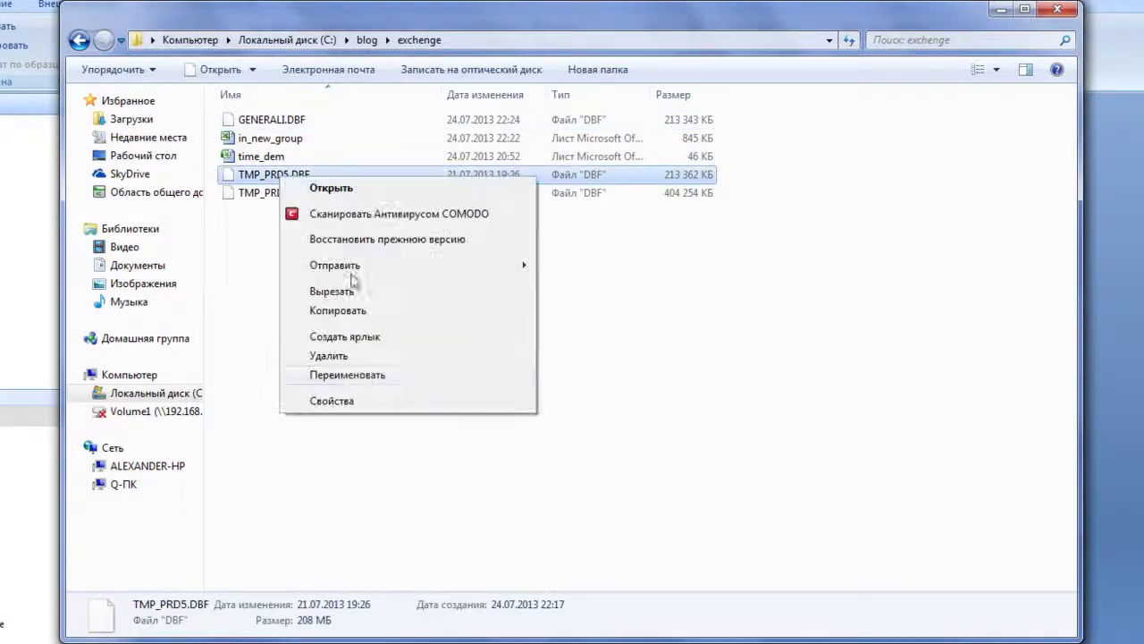
{"action": "left_click", "coordinate": [365, 375]}
{"action": "key", "text": "Right"}
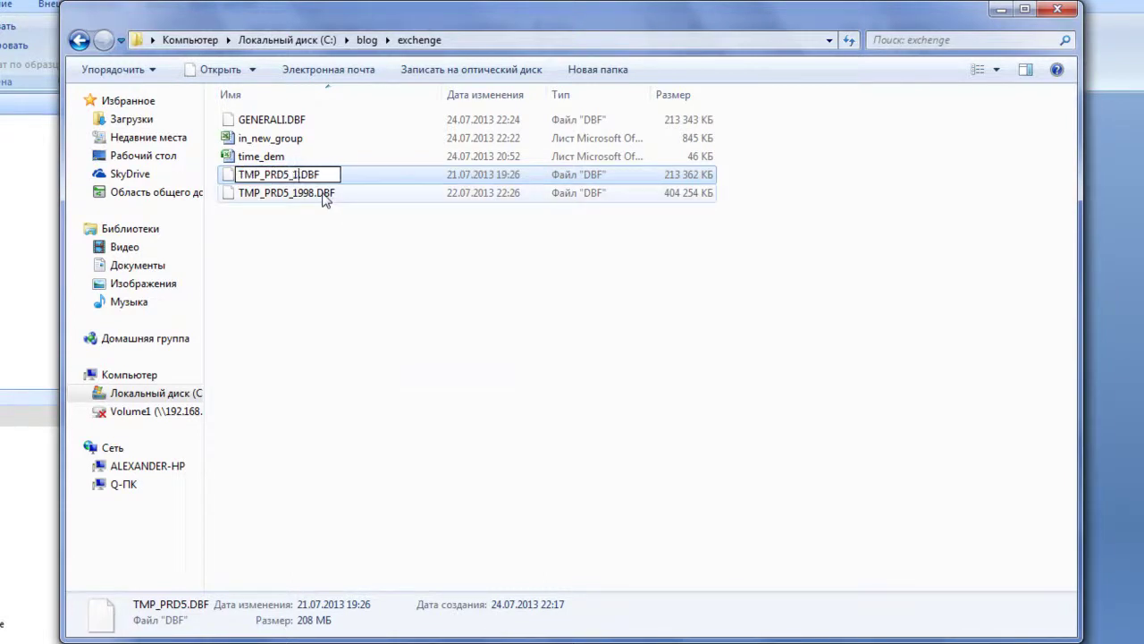
{"action": "type", "text": "997"}
{"action": "key", "text": "Return"}
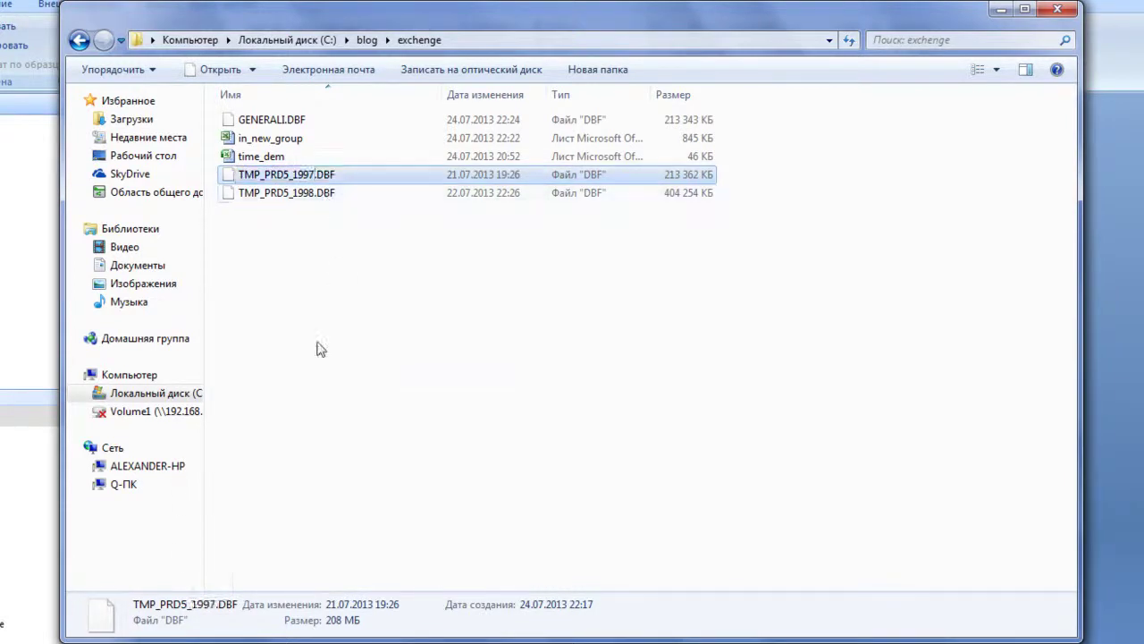
- Rename GENERALI.DBF to TMP_PRD5.DBF and minimize the folder window
{"action": "left_click", "coordinate": [343, 277]}
{"action": "right_click", "coordinate": [277, 120]}
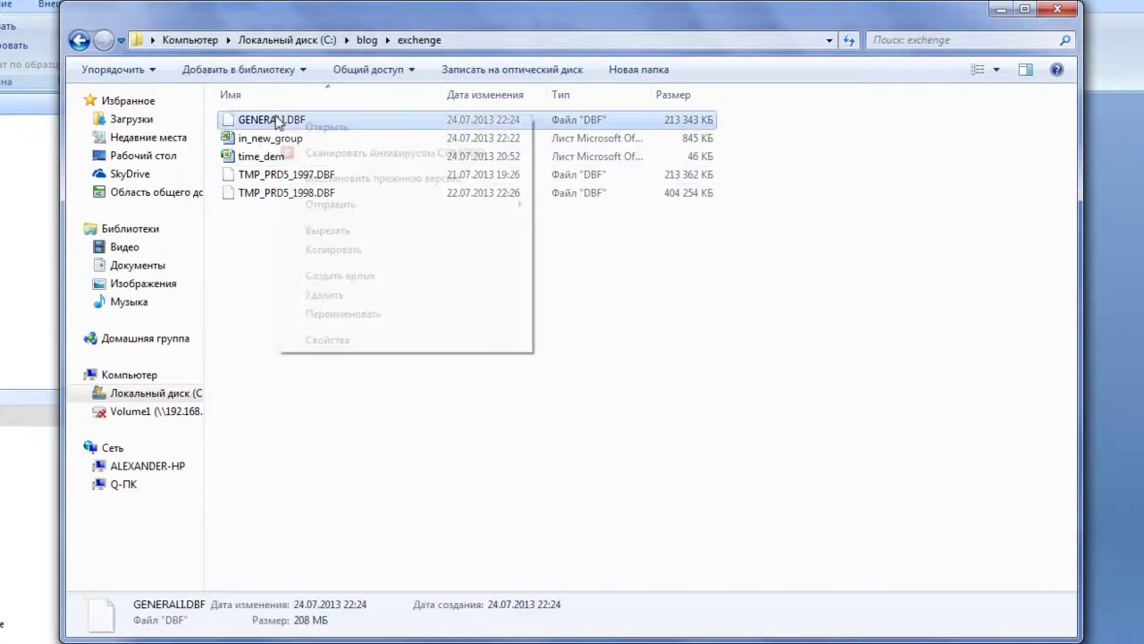
{"action": "left_click", "coordinate": [327, 314]}
{"action": "type", "text": "TMP_PRD5"}
{"action": "key", "text": "Return"}
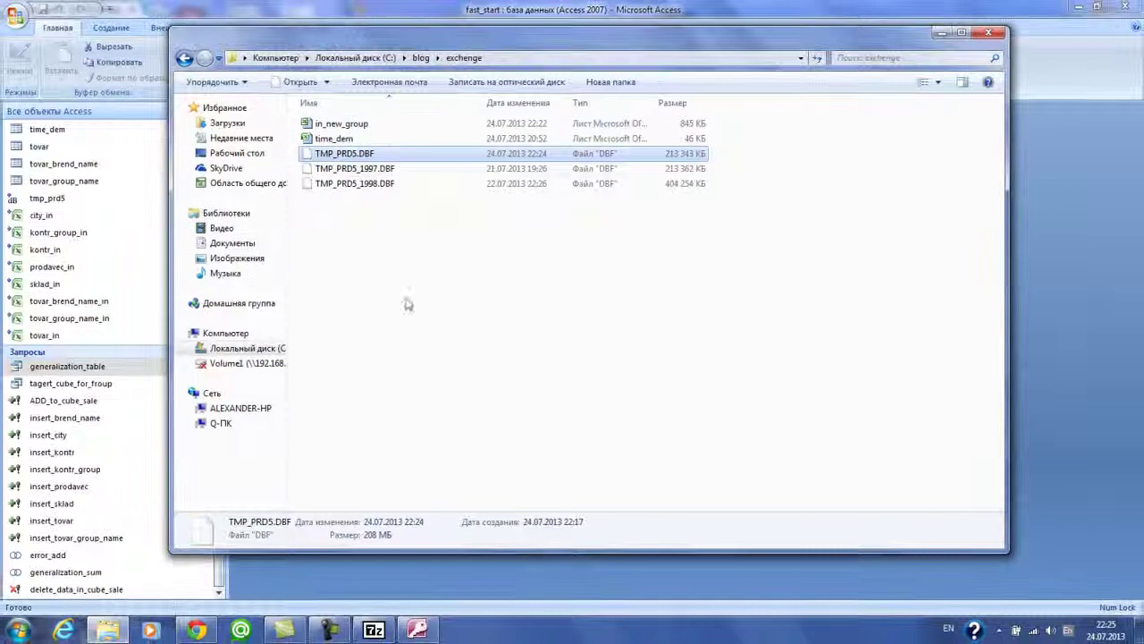
{"action": "left_click", "coordinate": [407, 305]}
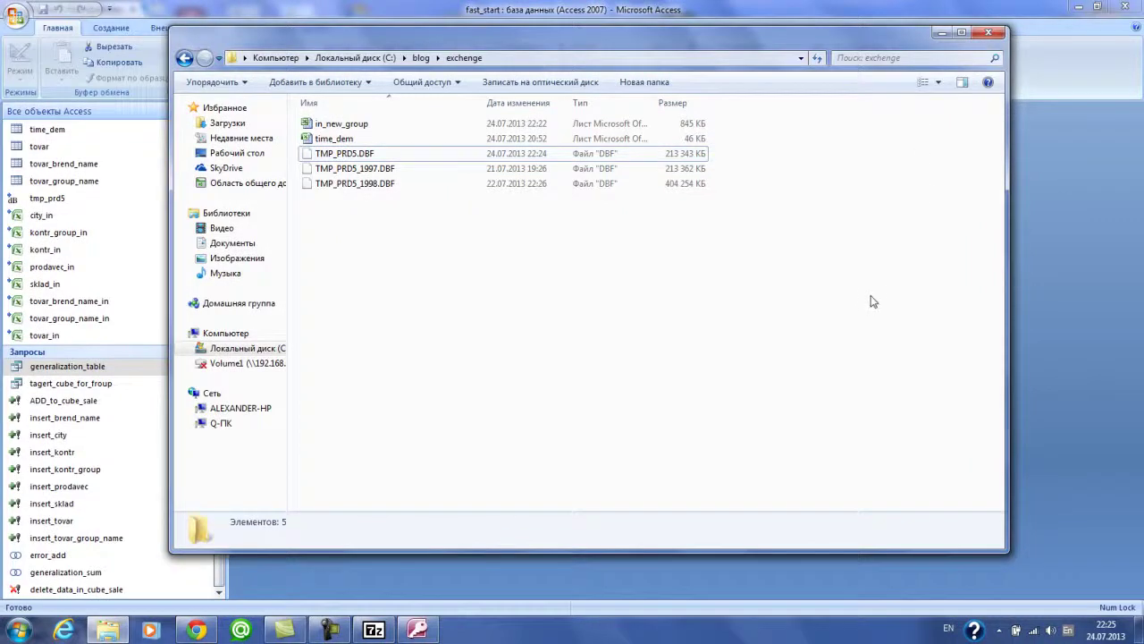
{"action": "left_click", "coordinate": [944, 35]}
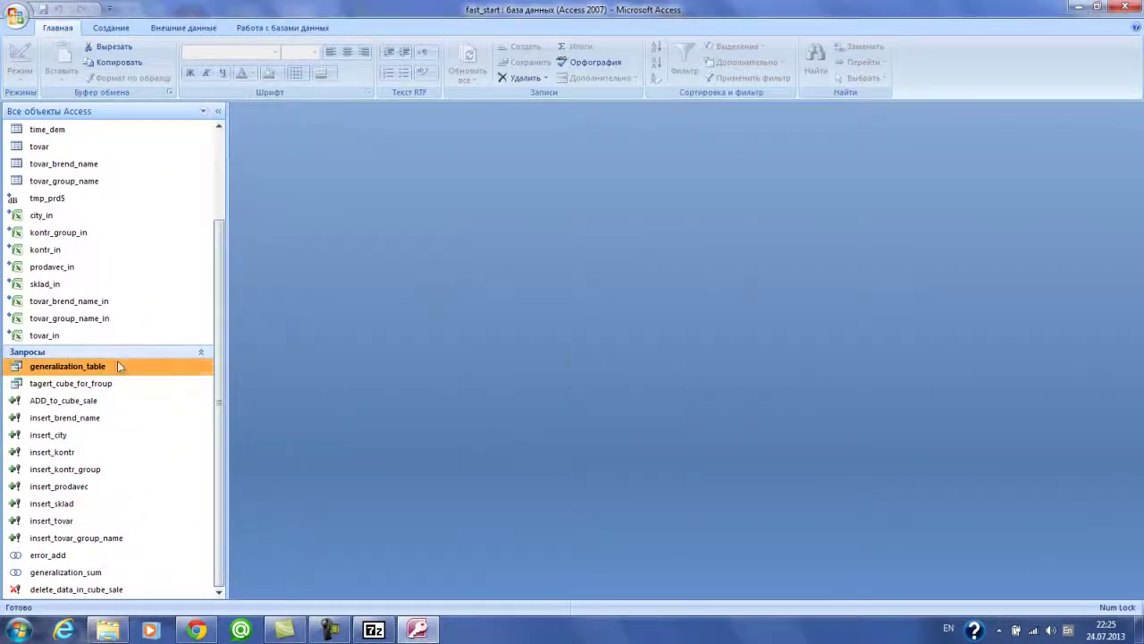
{"action": "double_click", "coordinate": [81, 572]}
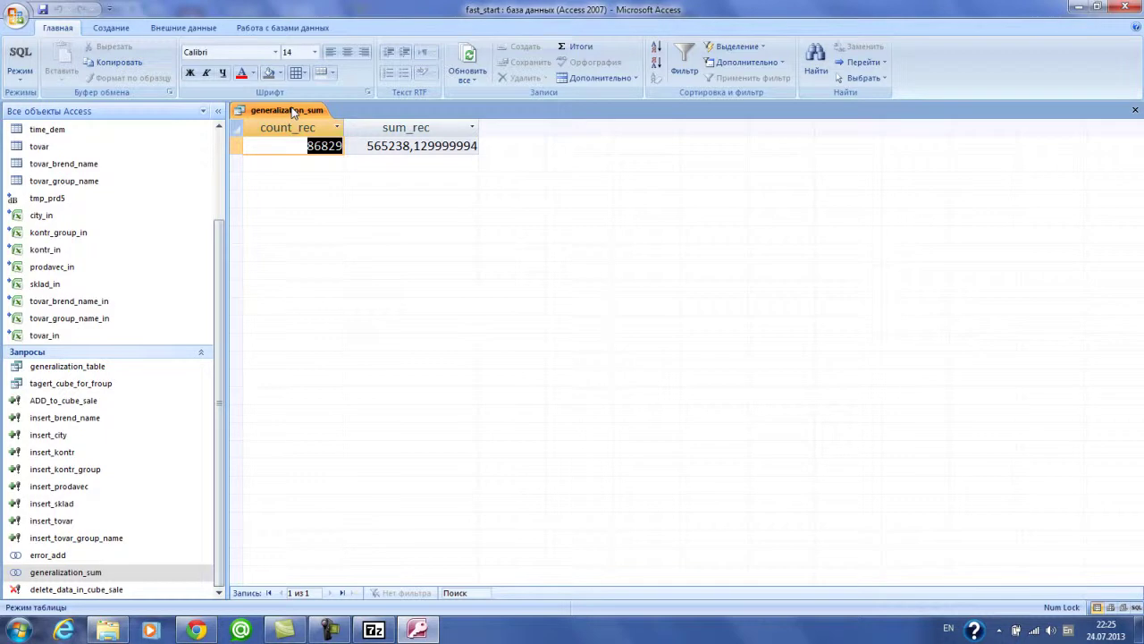
{"action": "right_click", "coordinate": [292, 110]}
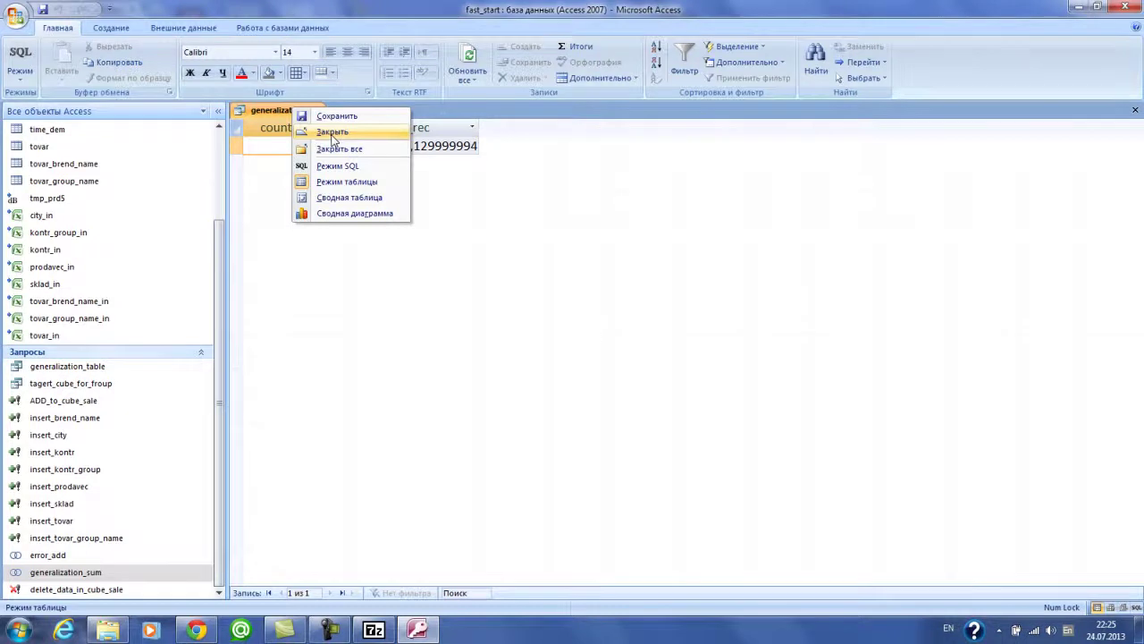
{"action": "left_click", "coordinate": [333, 132]}
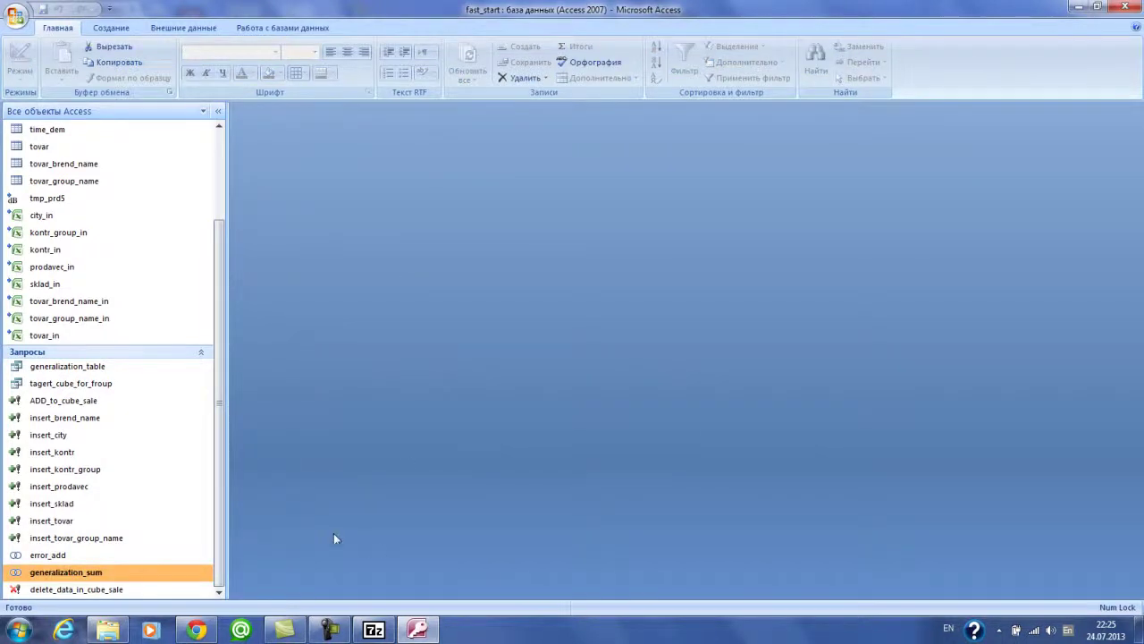
{"action": "left_click", "coordinate": [74, 408]}
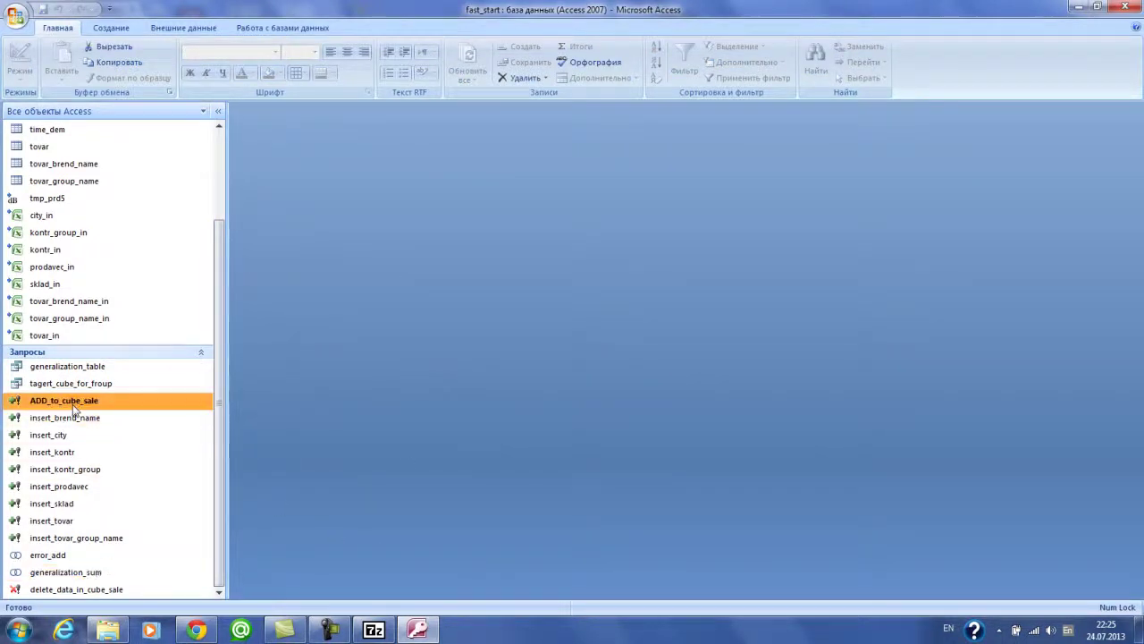
{"action": "scroll", "coordinate": [218, 409], "scroll_direction": "up", "scroll_amount": 2}
{"action": "double_click", "coordinate": [45, 286]}
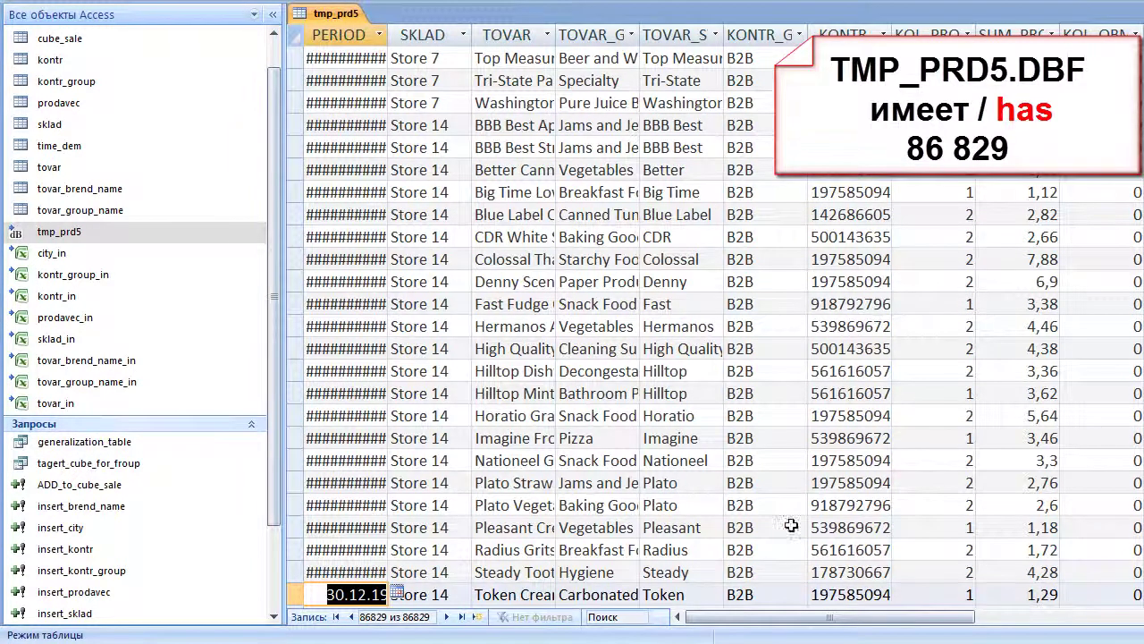
{"action": "key", "text": "ctrl+w"}
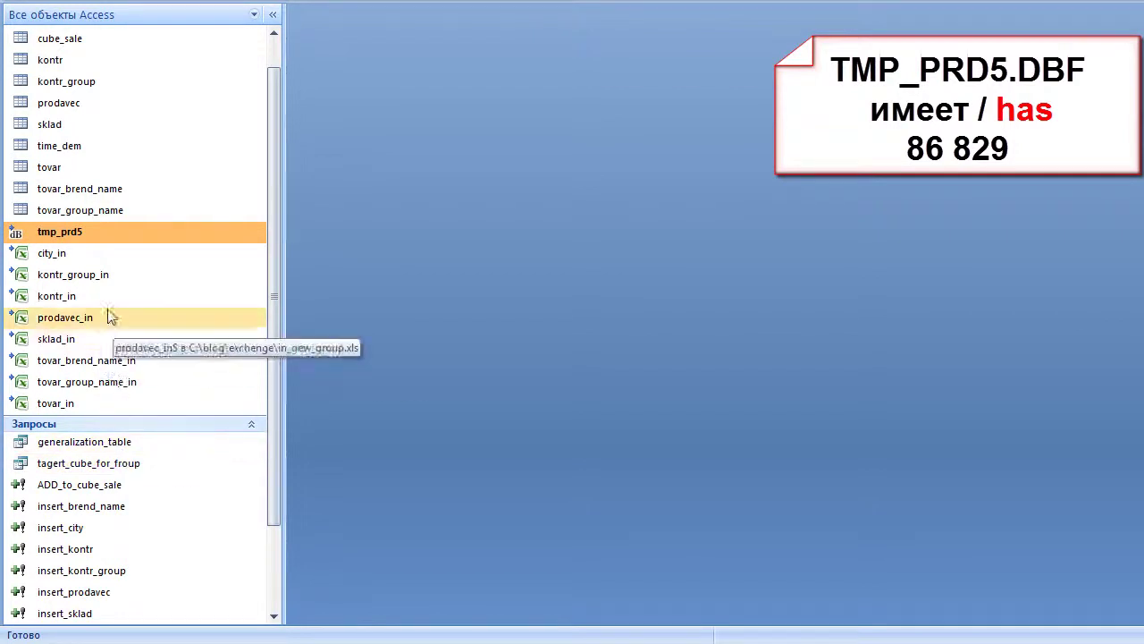
{"action": "left_click", "coordinate": [89, 492]}
{"action": "double_click", "coordinate": [90, 494]}
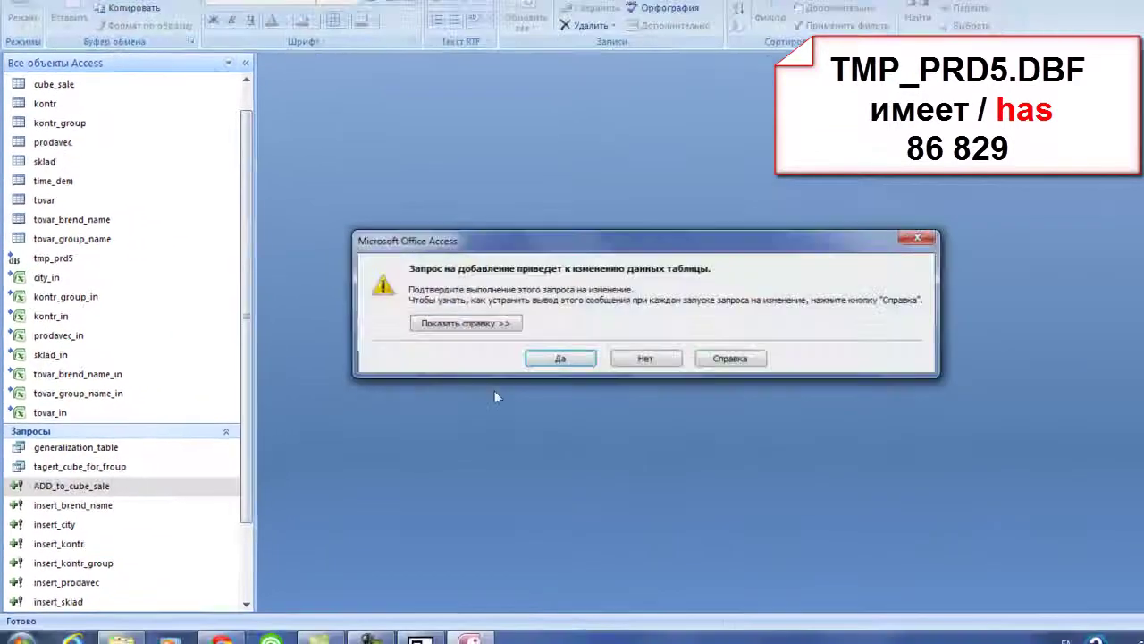
{"action": "key", "text": "Return"}
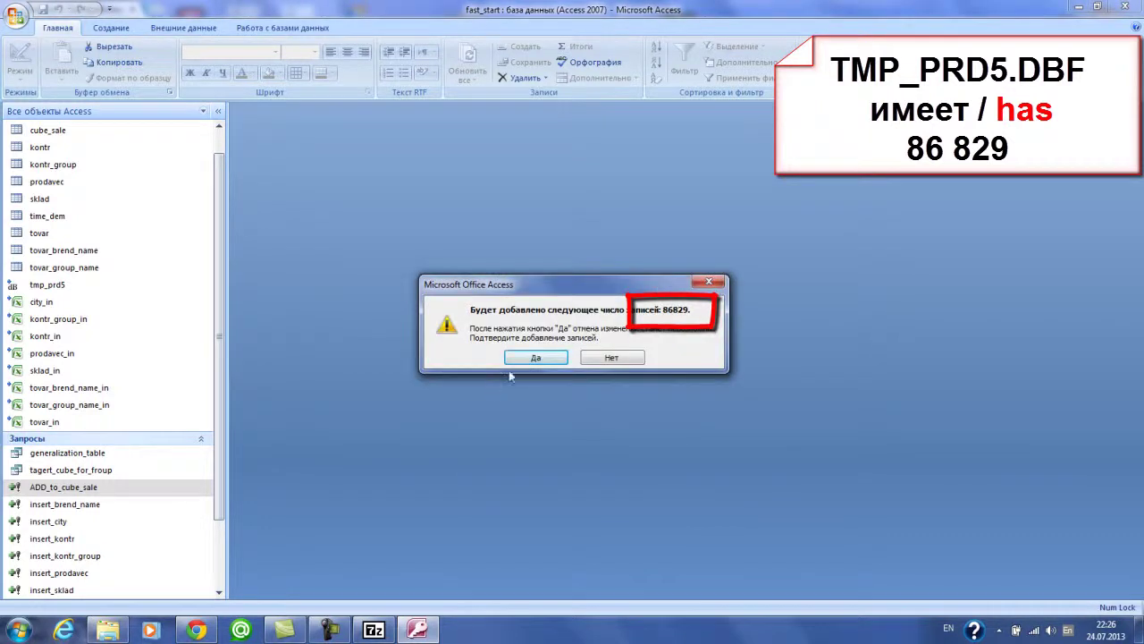
{"action": "key", "text": "Return"}
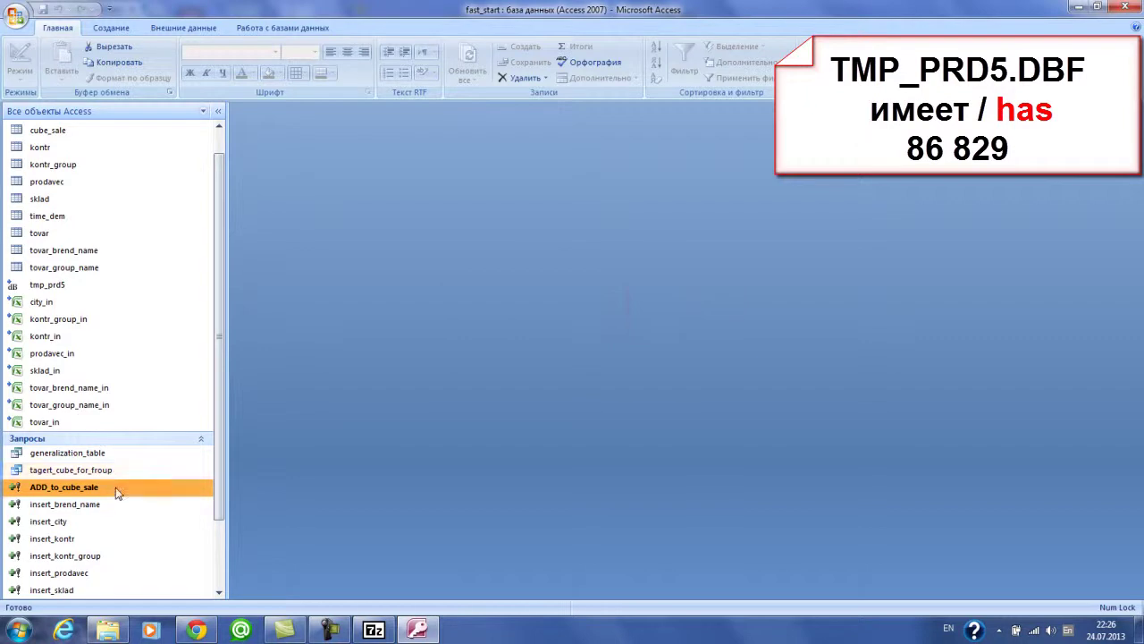
{"action": "double_click", "coordinate": [116, 494]}
{"action": "left_click", "coordinate": [500, 376]}
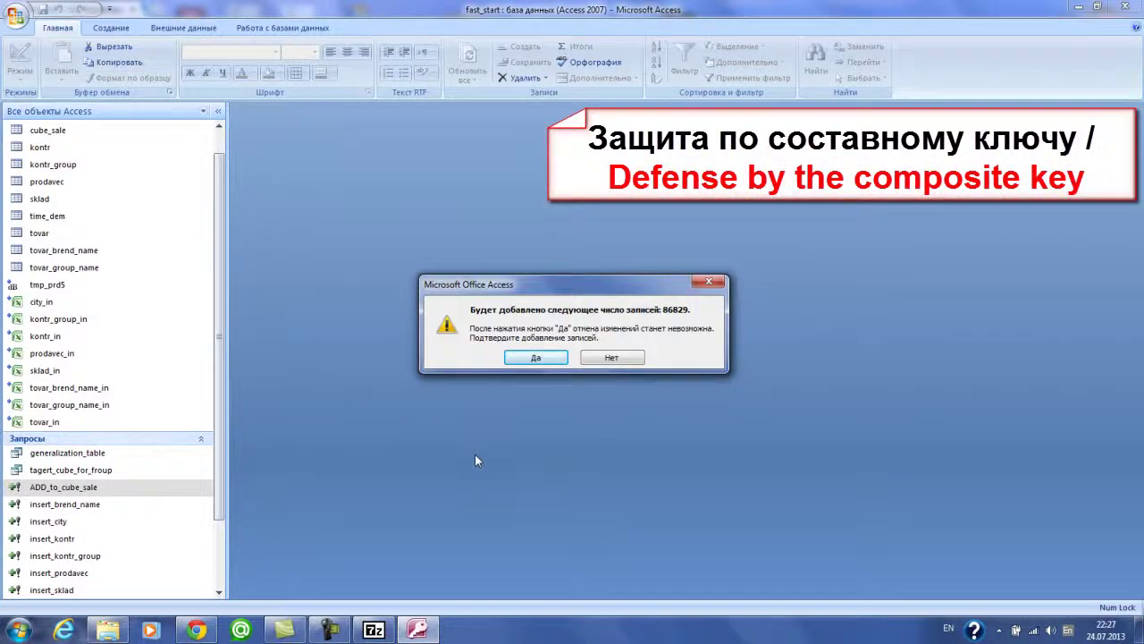
{"action": "left_click", "coordinate": [519, 358]}
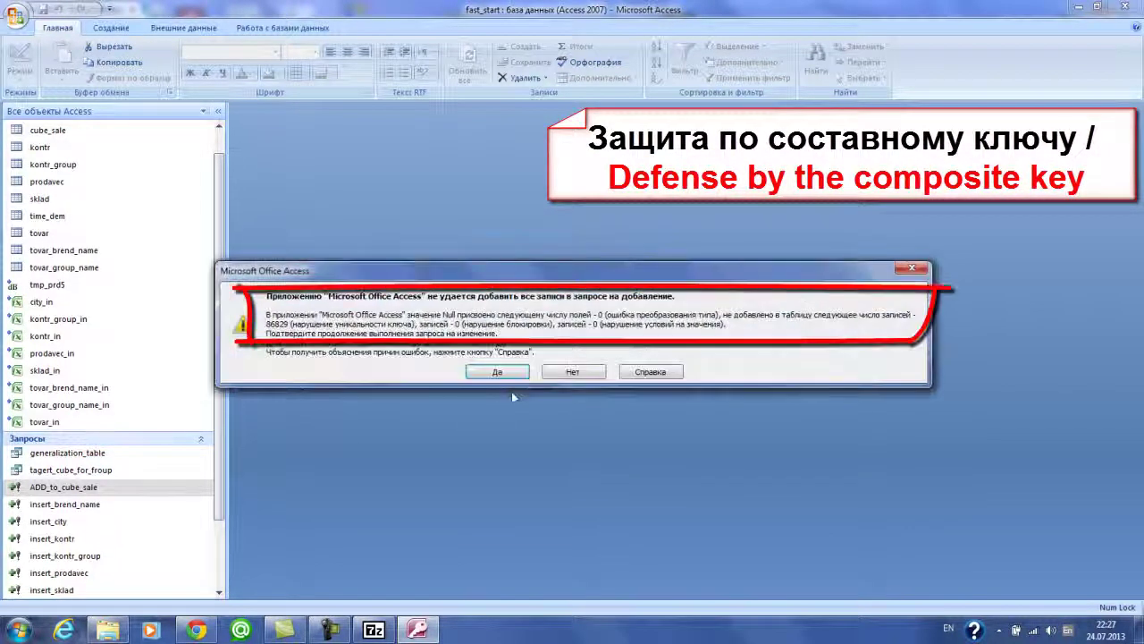
{"action": "left_click", "coordinate": [572, 372]}
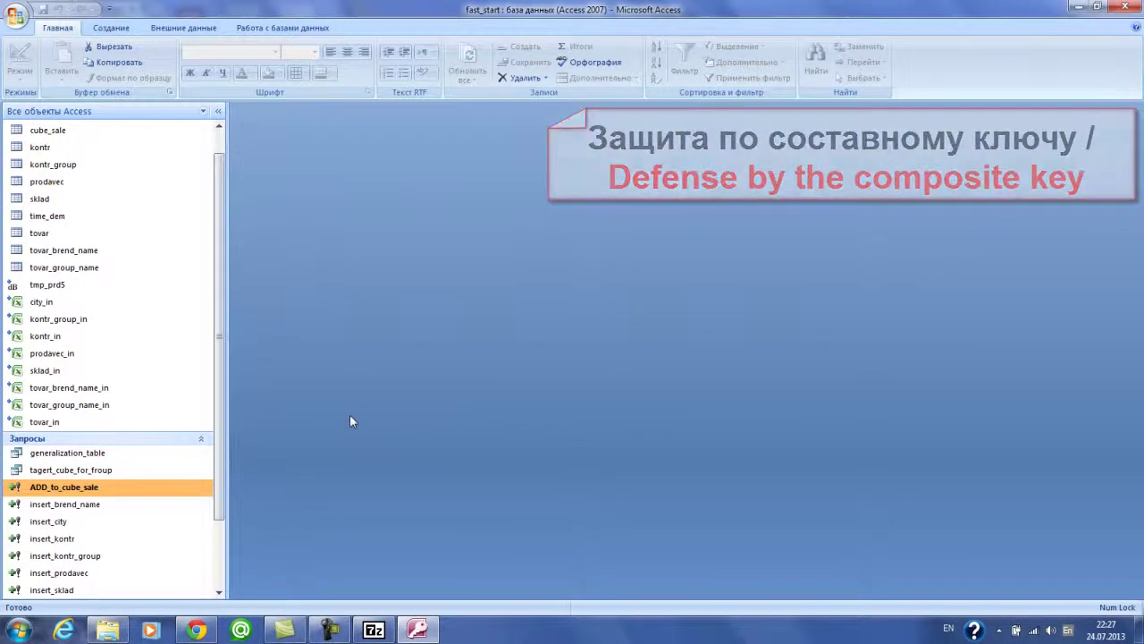
- Delete TMP_PRD5_1997.DBF from the exchenge folder
{"action": "left_click_drag", "start_coordinate": [219, 483], "coordinate": [221, 610]}
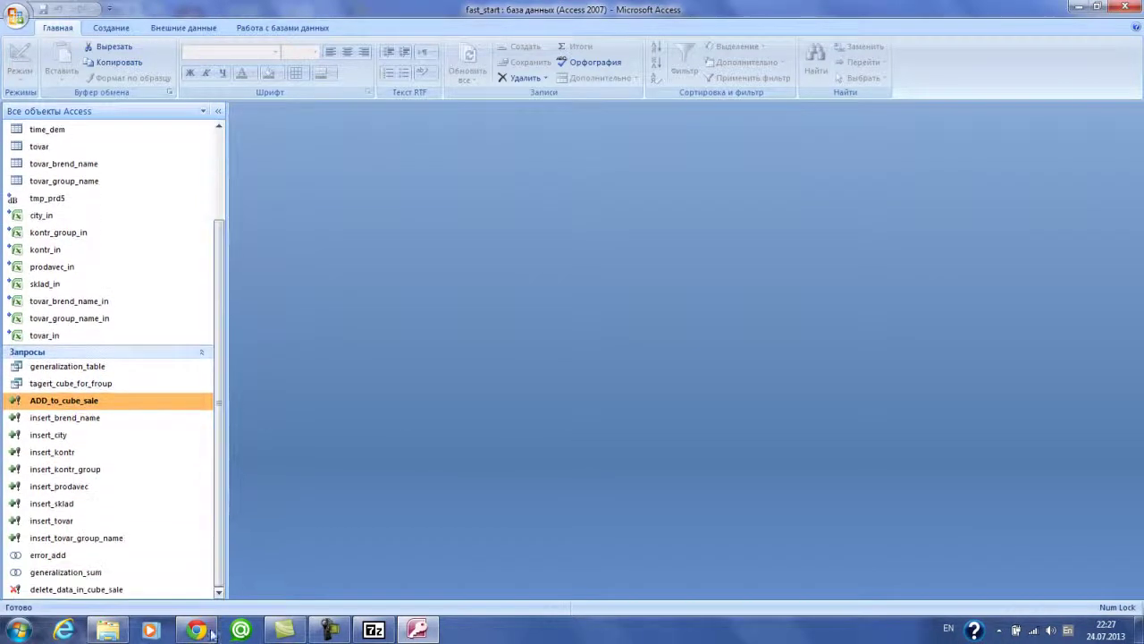
{"action": "left_click", "coordinate": [108, 630]}
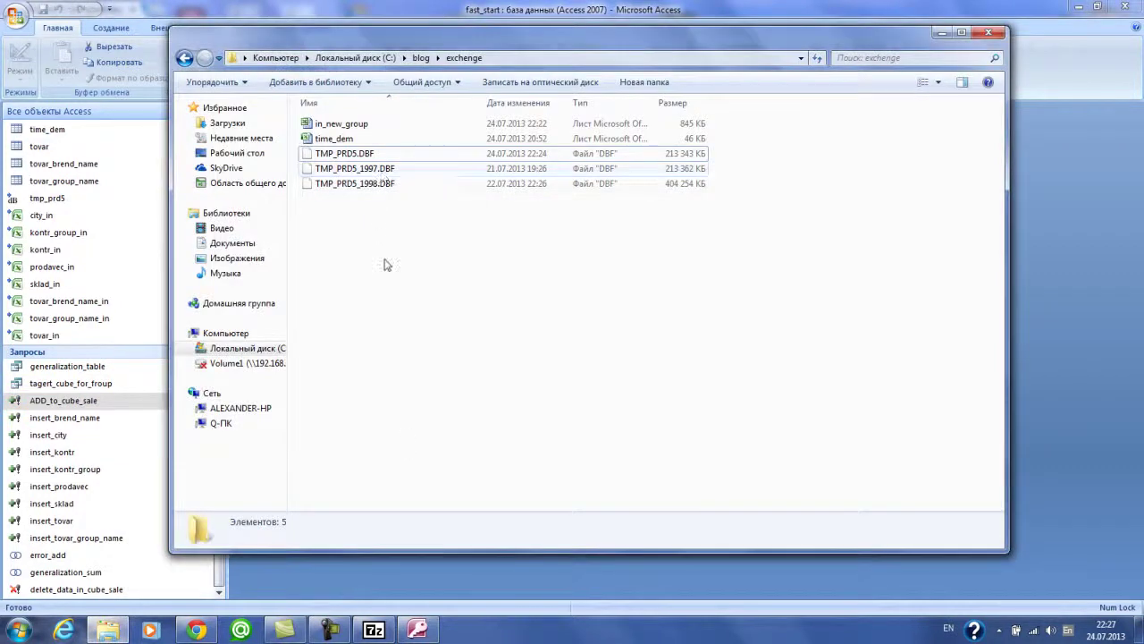
{"action": "right_click", "coordinate": [365, 153]}
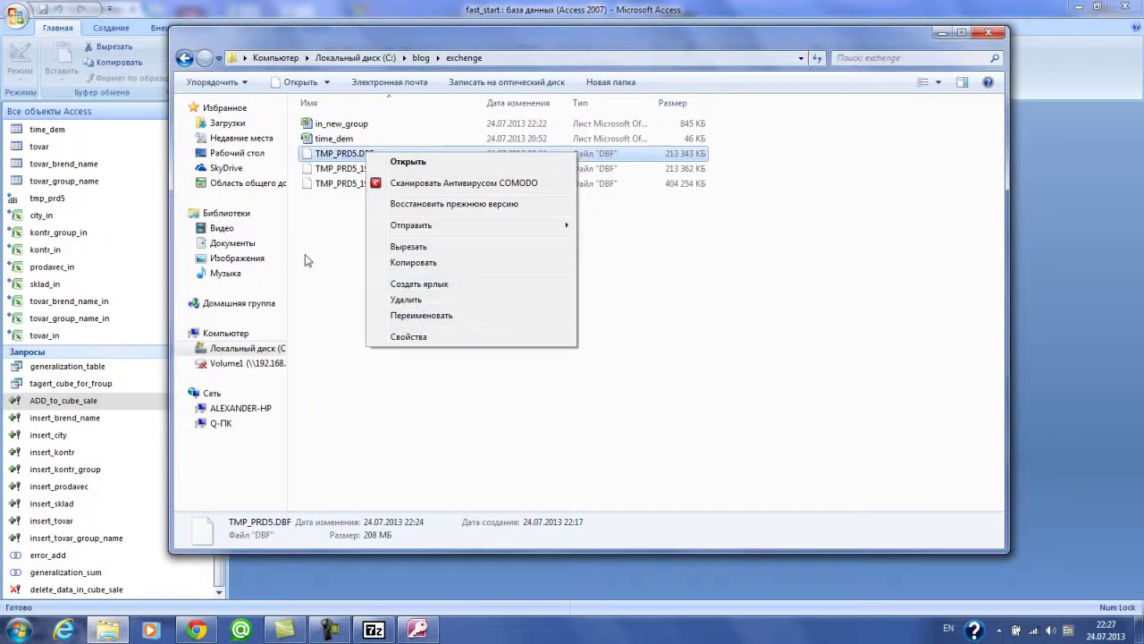
{"action": "left_click", "coordinate": [307, 256]}
{"action": "left_click", "coordinate": [353, 168]}
{"action": "right_click", "coordinate": [353, 168]}
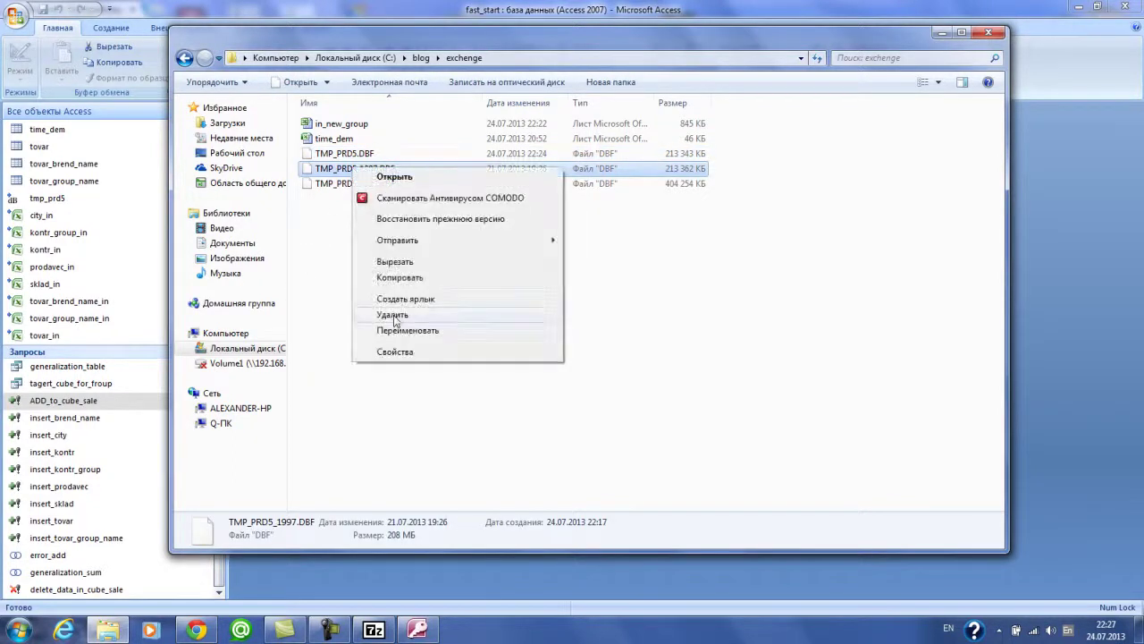
{"action": "left_click", "coordinate": [393, 315]}
{"action": "left_click", "coordinate": [616, 379]}
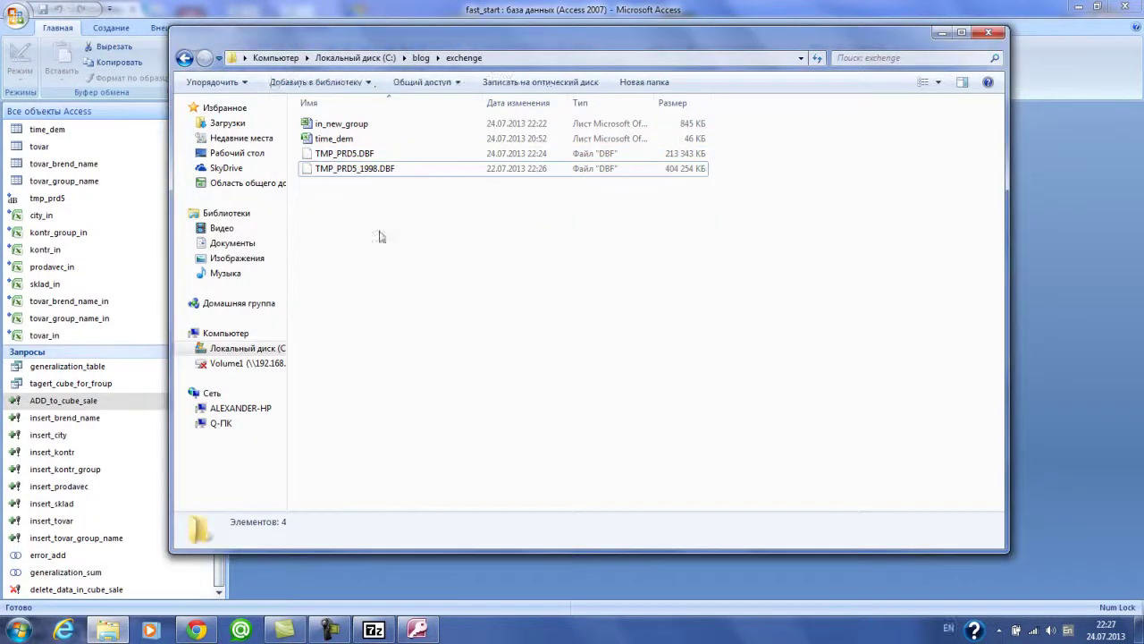
- Rename TMP_PRD5.DBF to TMP_PRD5_1997.DBF and TMP_PRD5_1998.DBF to TMP_PRD5.DBF, then minimize the folder
{"action": "right_click", "coordinate": [351, 153]}
{"action": "left_click", "coordinate": [406, 320]}
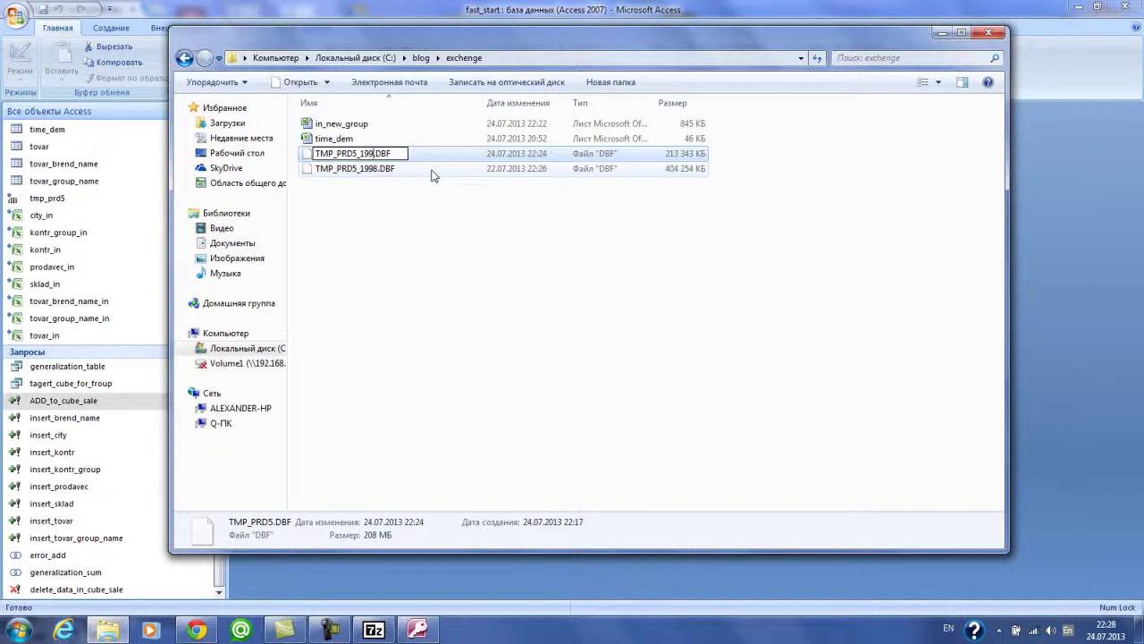
{"action": "type", "text": "7"}
{"action": "key", "text": "Return"}
{"action": "left_click", "coordinate": [424, 209]}
{"action": "left_click", "coordinate": [383, 171]}
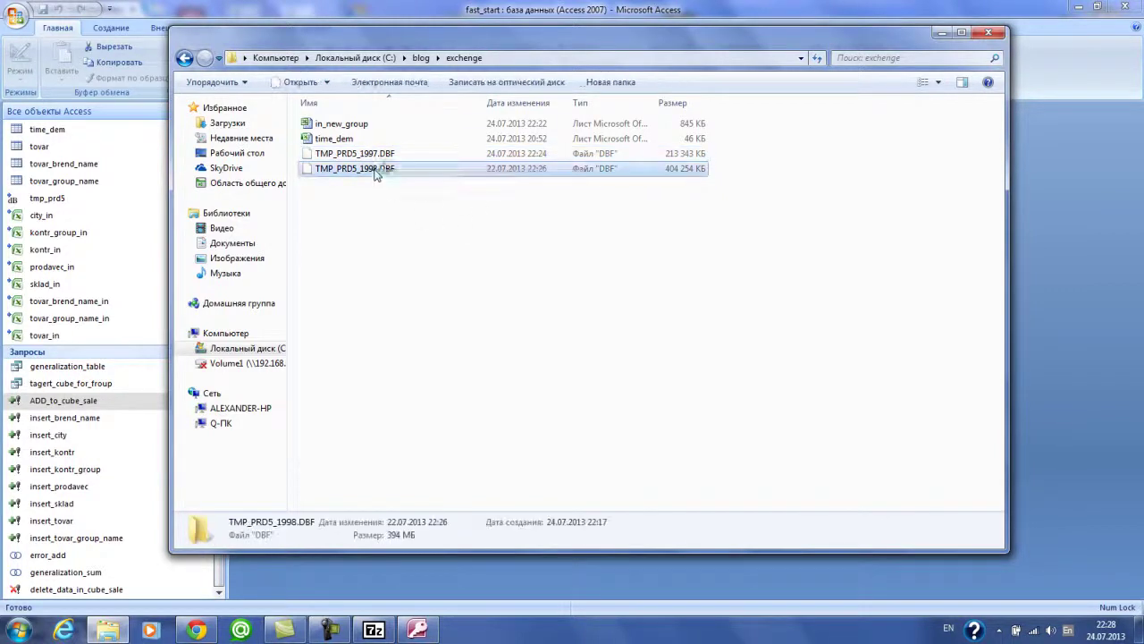
{"action": "right_click", "coordinate": [375, 175]}
{"action": "left_click", "coordinate": [429, 331]}
{"action": "left_click", "coordinate": [358, 168]}
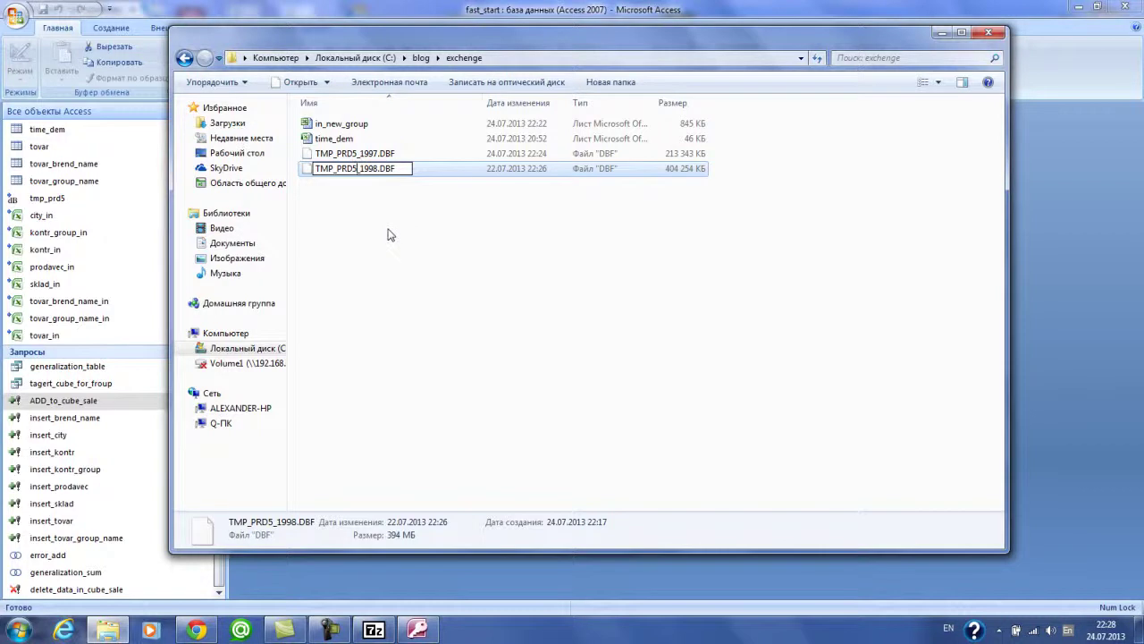
{"action": "key", "text": "BackSpace"}
{"action": "key", "text": "BackSpace"}
{"action": "key", "text": "Return"}
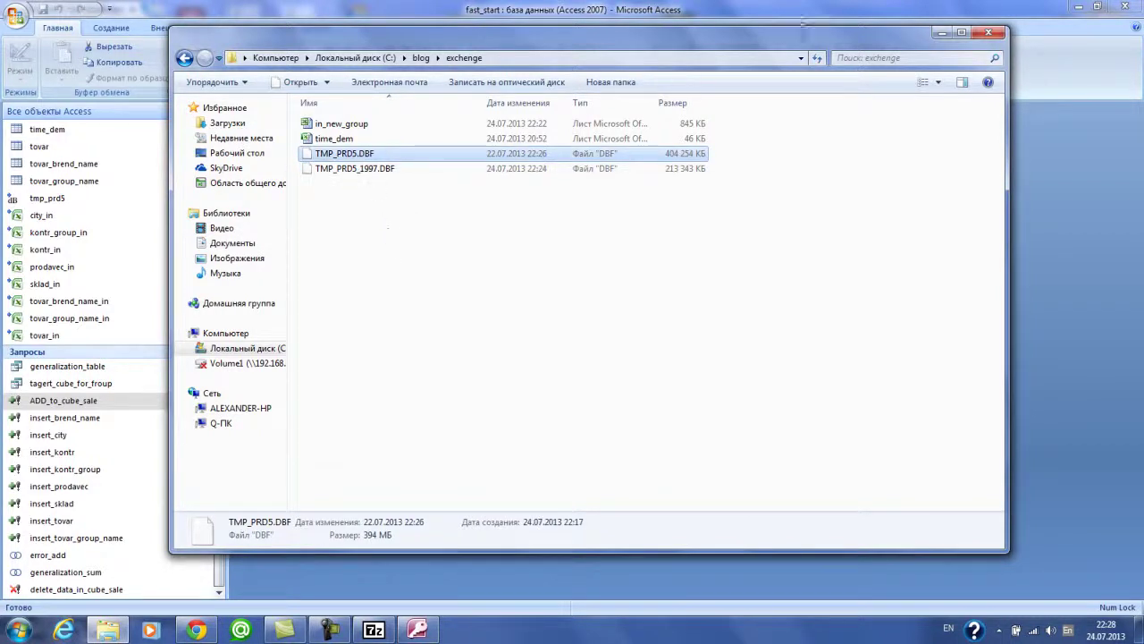
{"action": "left_click", "coordinate": [940, 35]}
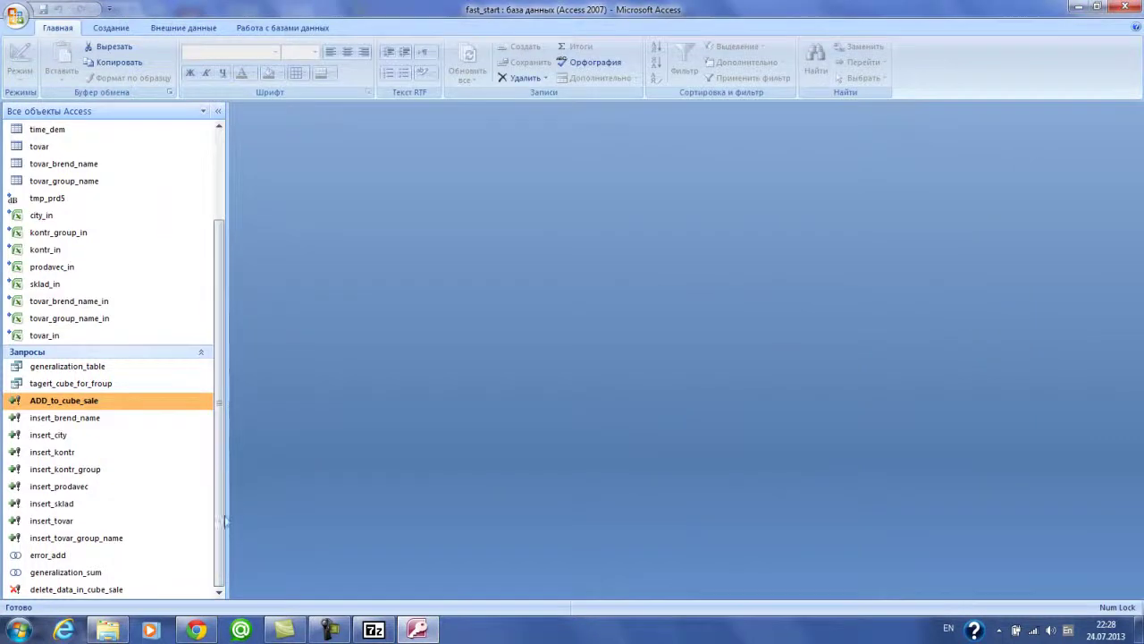
- Review the error_add query's 3167 missing values, then bring back the exchenge folder window
{"action": "left_click", "coordinate": [93, 557]}
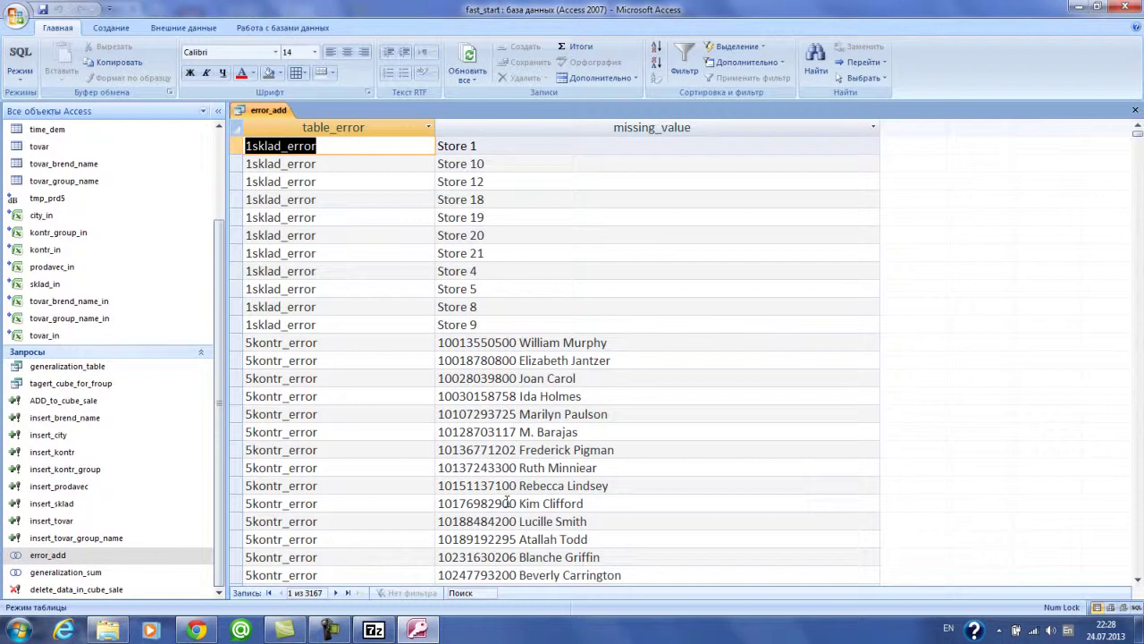
{"action": "left_click", "coordinate": [238, 132]}
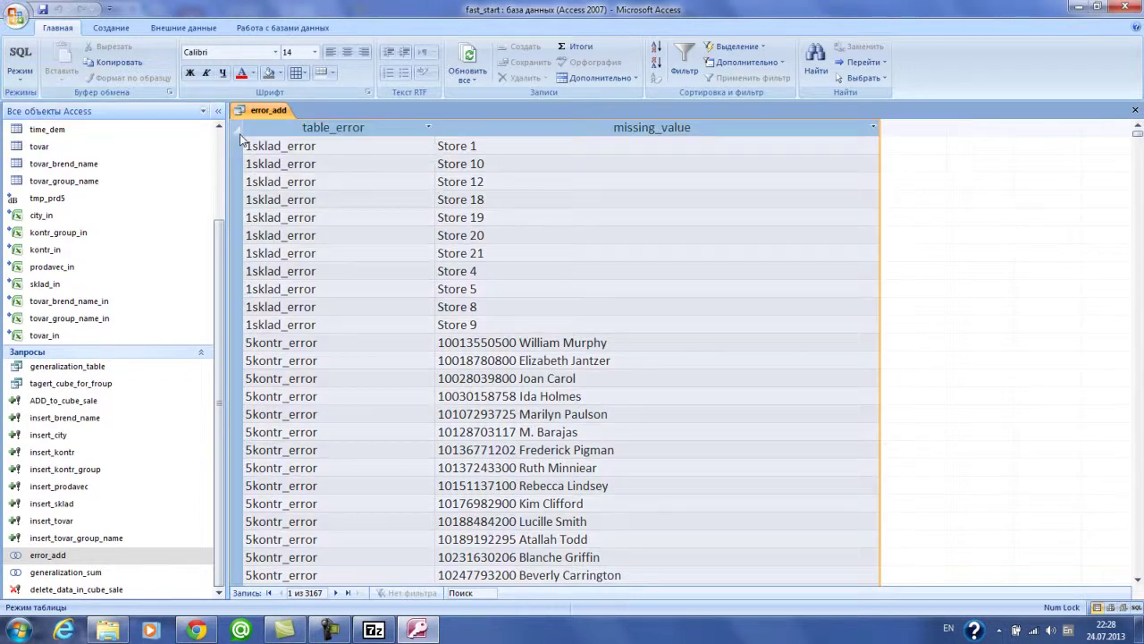
{"action": "left_click", "coordinate": [19, 631]}
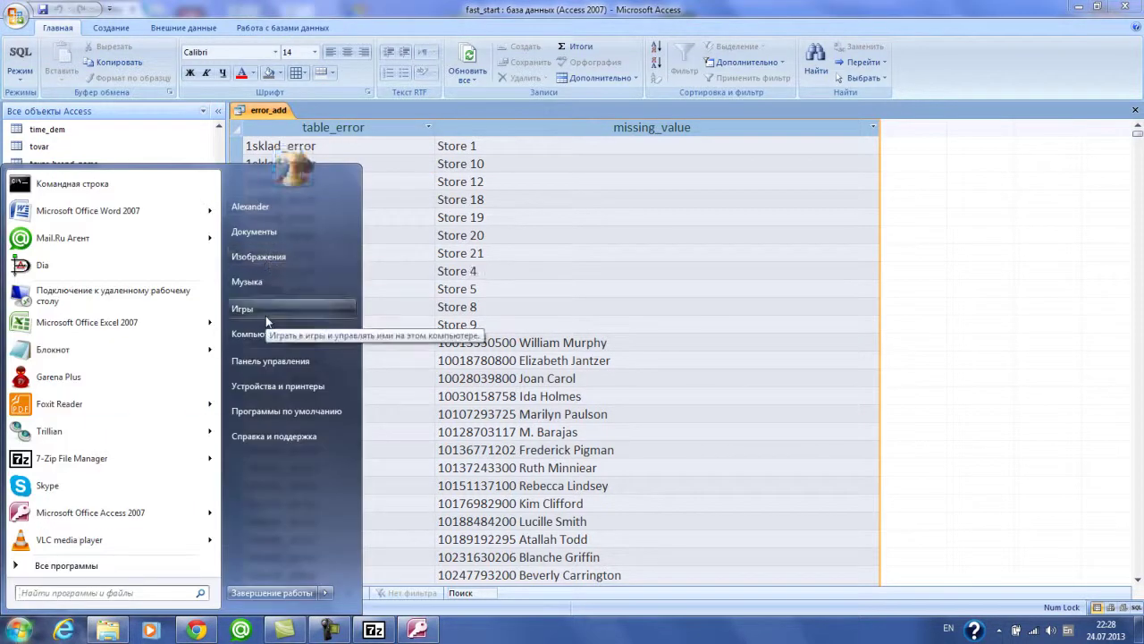
{"action": "left_click", "coordinate": [451, 7]}
{"action": "left_click", "coordinate": [107, 630]}
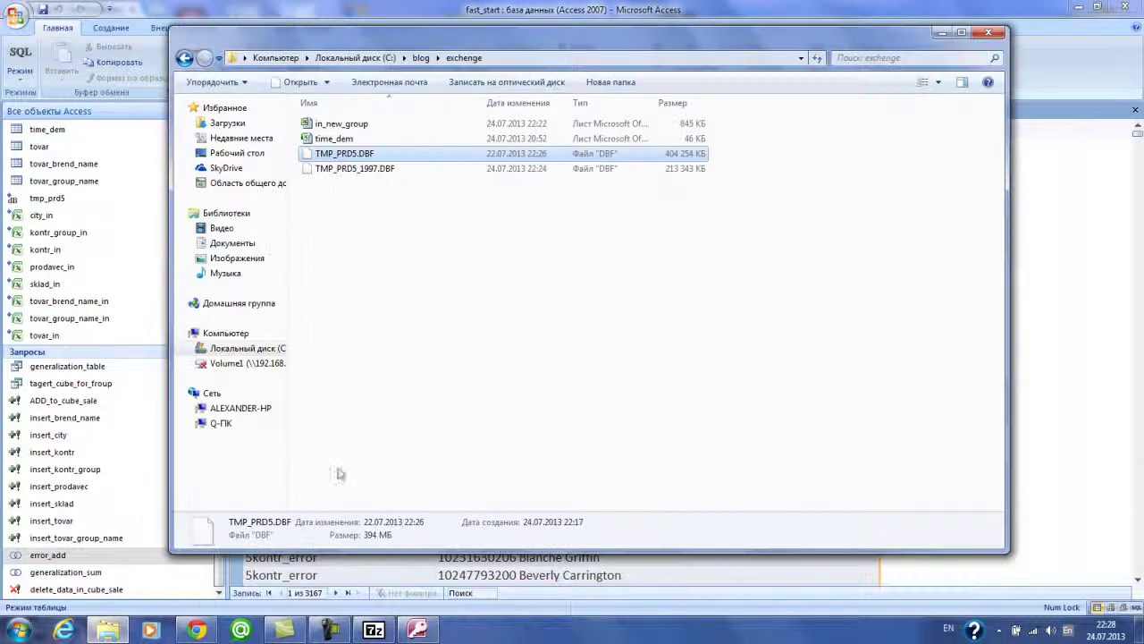
- Open in_new_group.xls and delete the data rows on sklad_in and tovar_group_name_in
{"action": "double_click", "coordinate": [325, 131]}
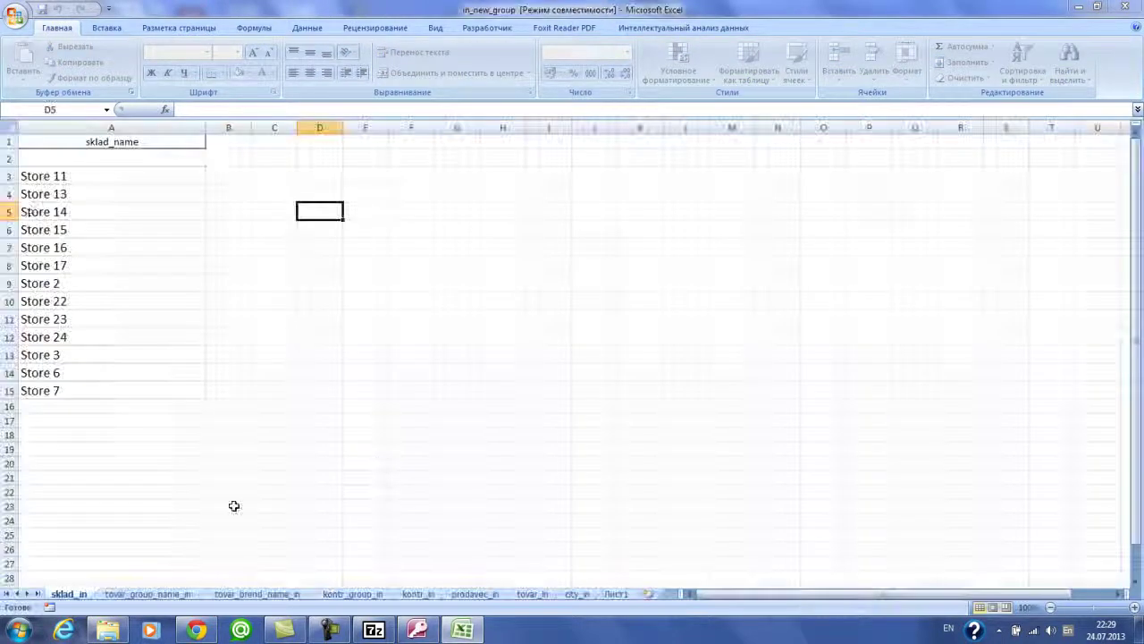
{"action": "left_click_drag", "start_coordinate": [6, 158], "coordinate": [8, 391]}
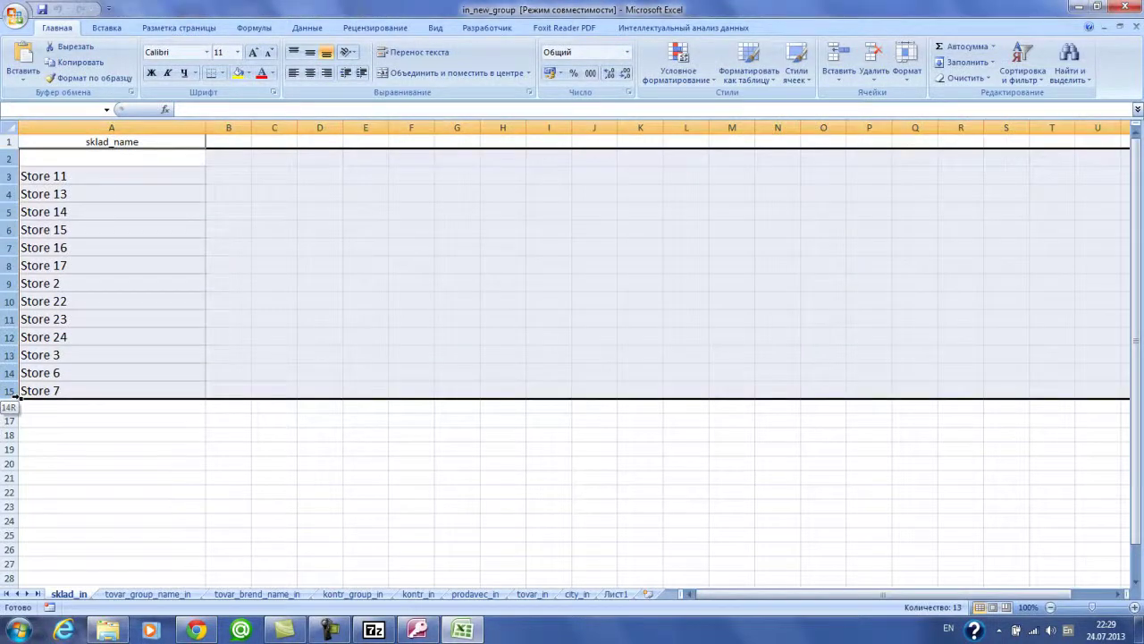
{"action": "right_click", "coordinate": [10, 390]}
{"action": "left_click", "coordinate": [45, 468]}
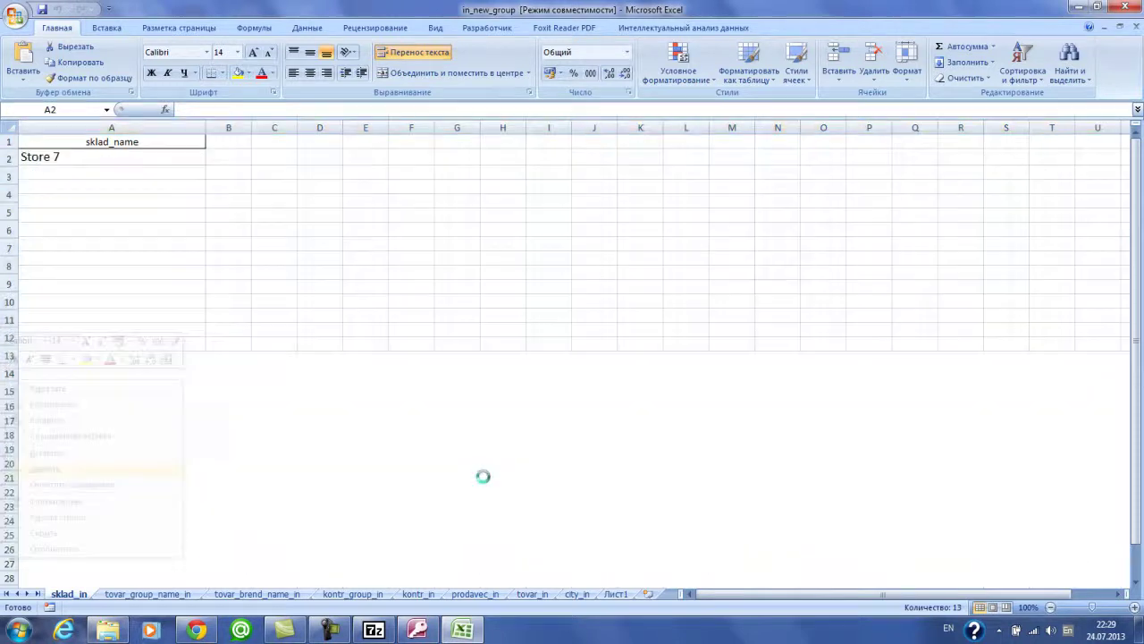
{"action": "key", "text": "ctrl+Page_Down"}
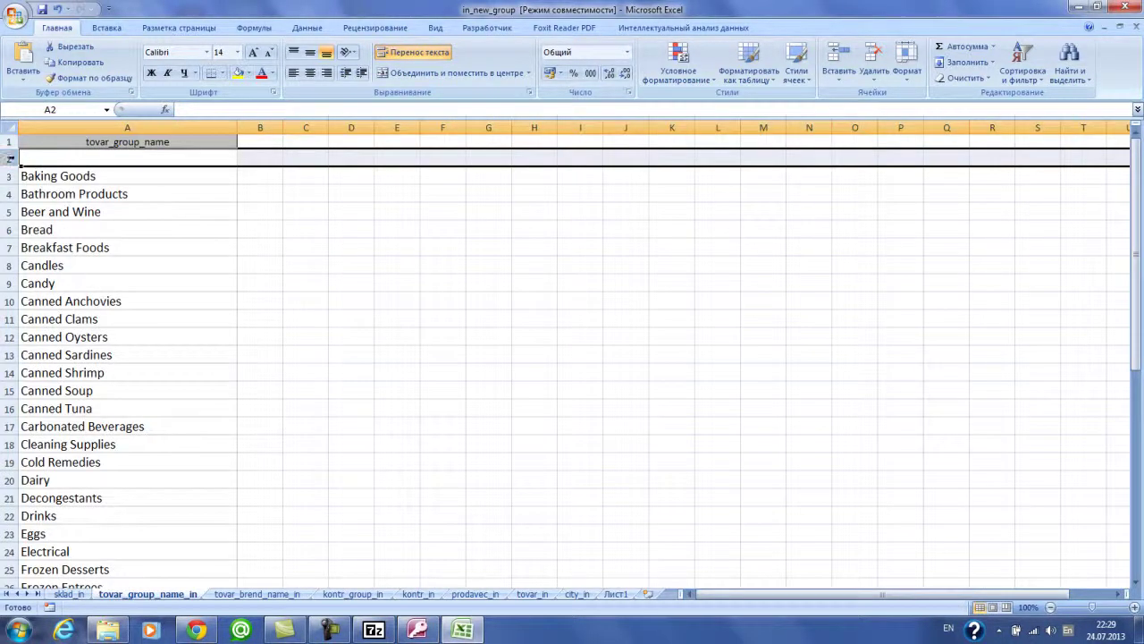
{"action": "key", "text": "shift+Down"}
{"action": "key", "text": "ctrl+shift+Down"}
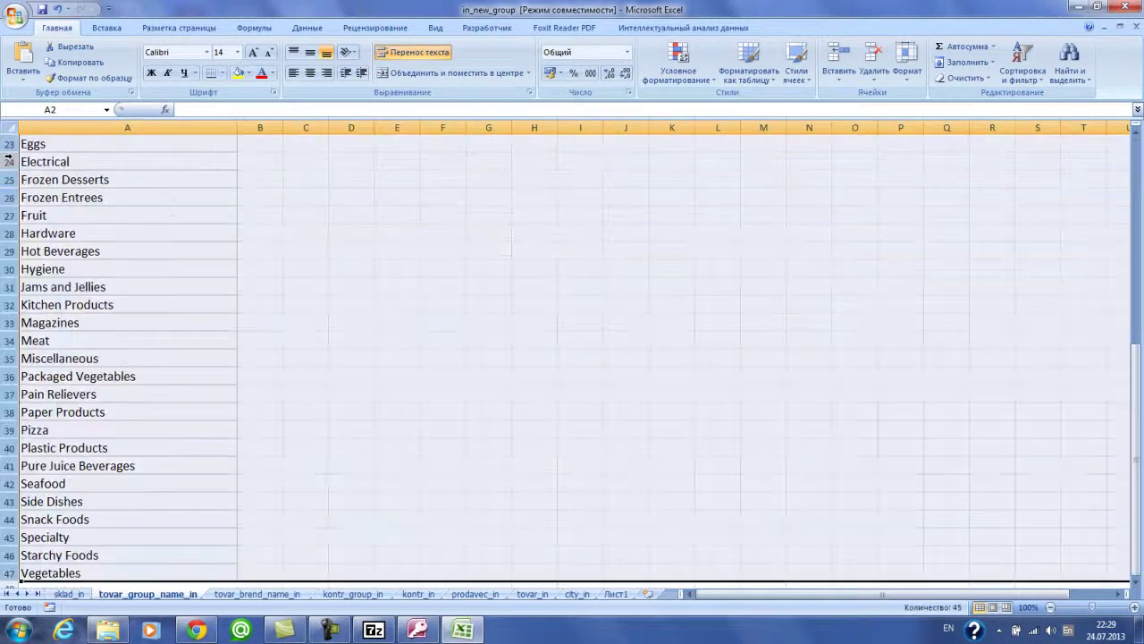
{"action": "right_click", "coordinate": [7, 180]}
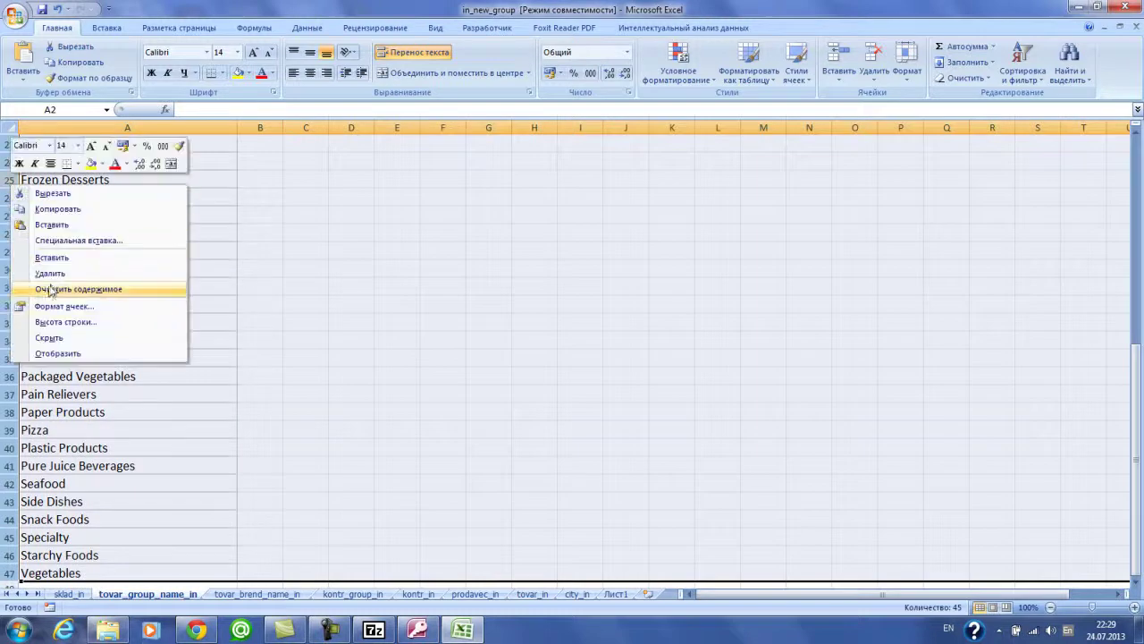
{"action": "left_click", "coordinate": [90, 269]}
- Delete brand rows 2 to 113 on tovar_brend_name_in and the B2B row on kontr_group_in
{"action": "key", "text": "ctrl+Page_Down"}
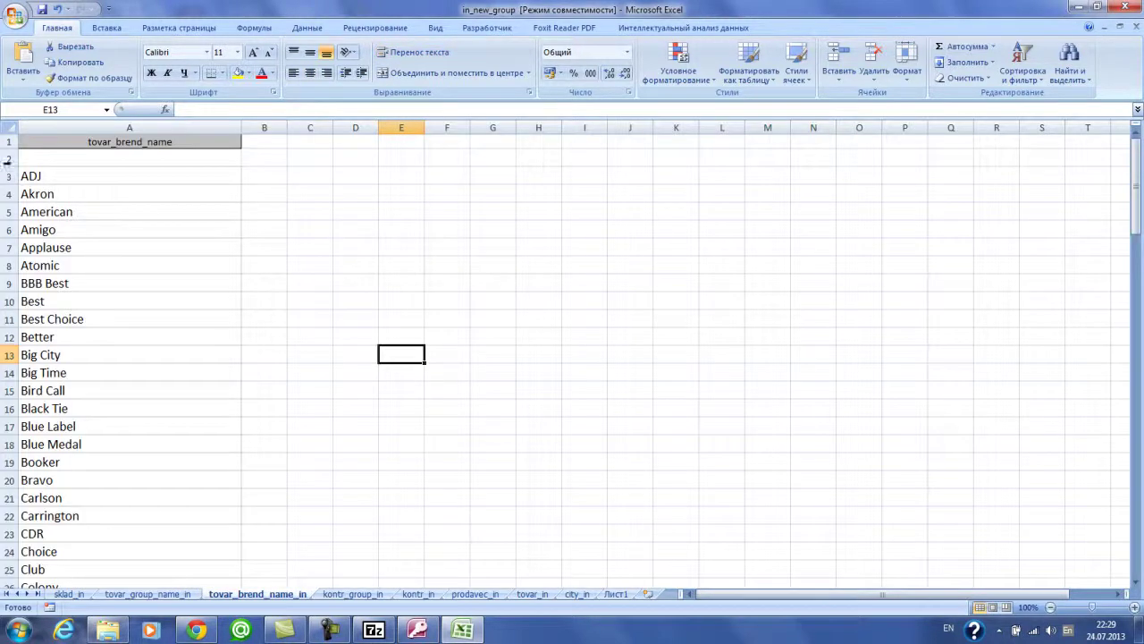
{"action": "left_click", "coordinate": [7, 159]}
{"action": "key", "text": "shift+Down"}
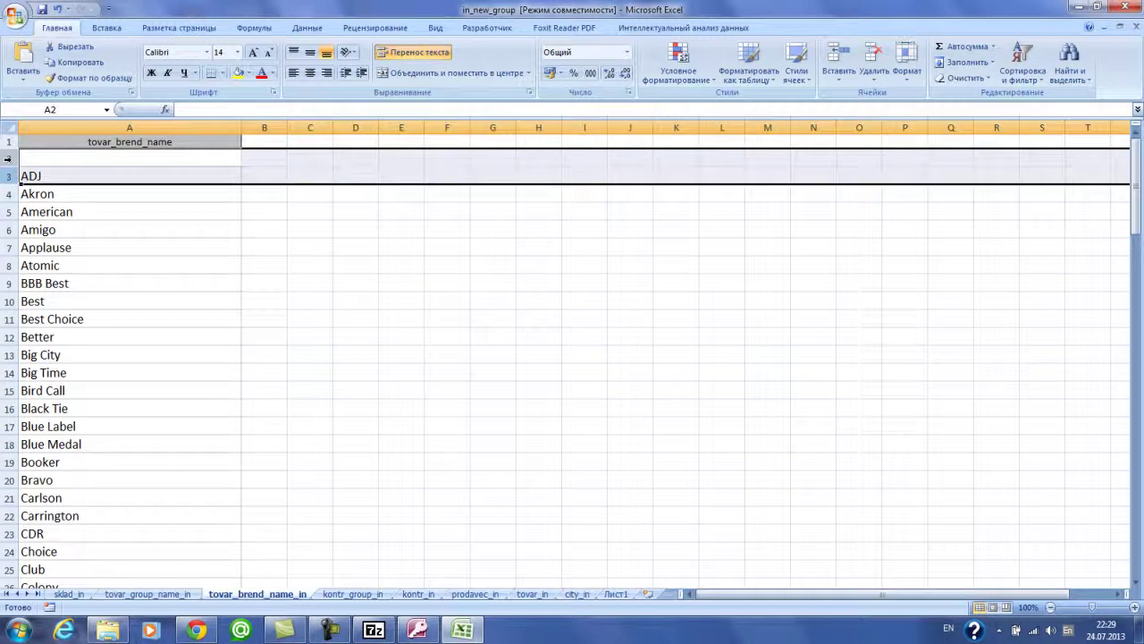
{"action": "key", "text": "ctrl+shift+Down"}
{"action": "right_click", "coordinate": [7, 217]}
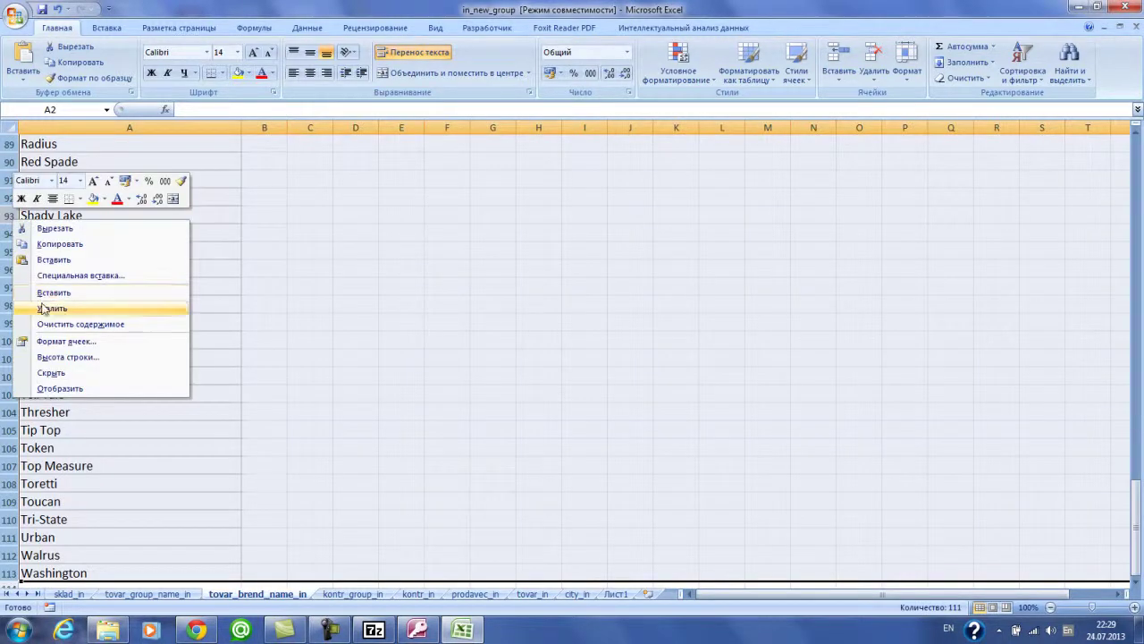
{"action": "left_click", "coordinate": [40, 304]}
{"action": "left_click", "coordinate": [355, 327]}
{"action": "left_click", "coordinate": [345, 595]}
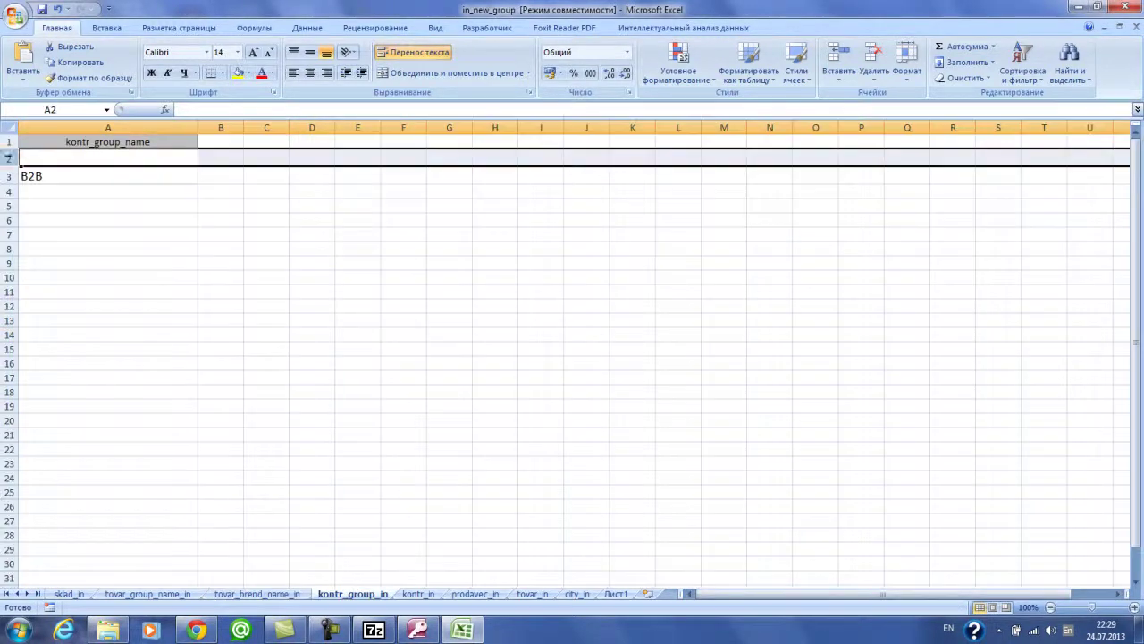
{"action": "left_click", "coordinate": [8, 177]}
{"action": "right_click", "coordinate": [8, 177]}
{"action": "left_click", "coordinate": [50, 266]}
{"action": "left_click", "coordinate": [409, 319]}
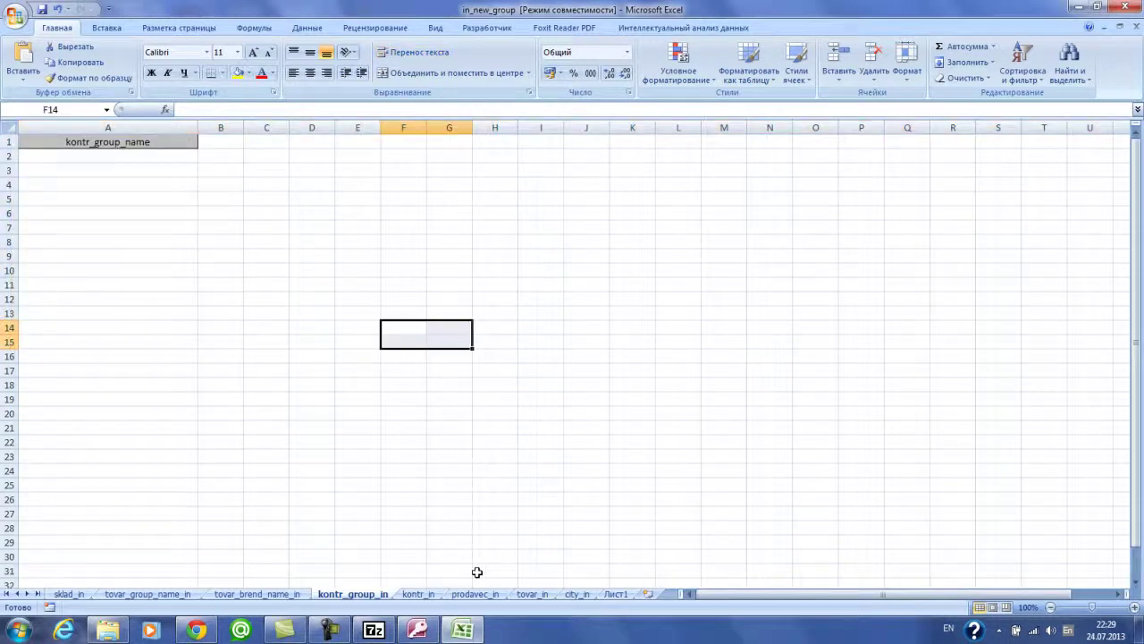
- Delete customer rows 2 to 5583 on kontr_in and the leftover seller rows on prodavec_in
{"action": "left_click", "coordinate": [418, 594]}
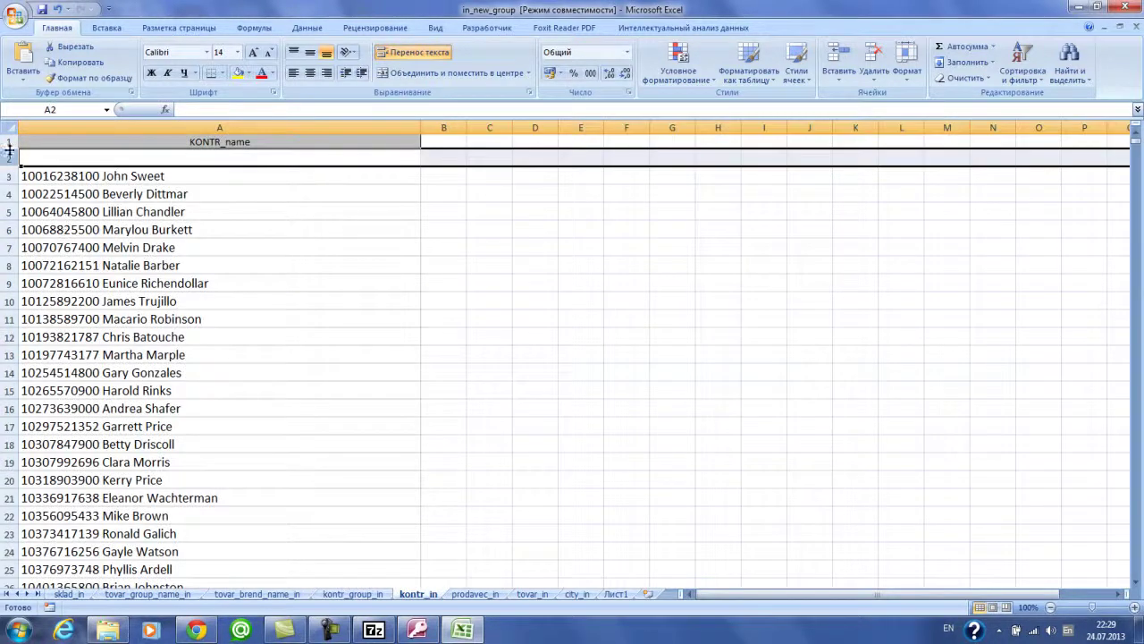
{"action": "key", "text": "shift+Down"}
{"action": "key", "text": "ctrl+shift+Down"}
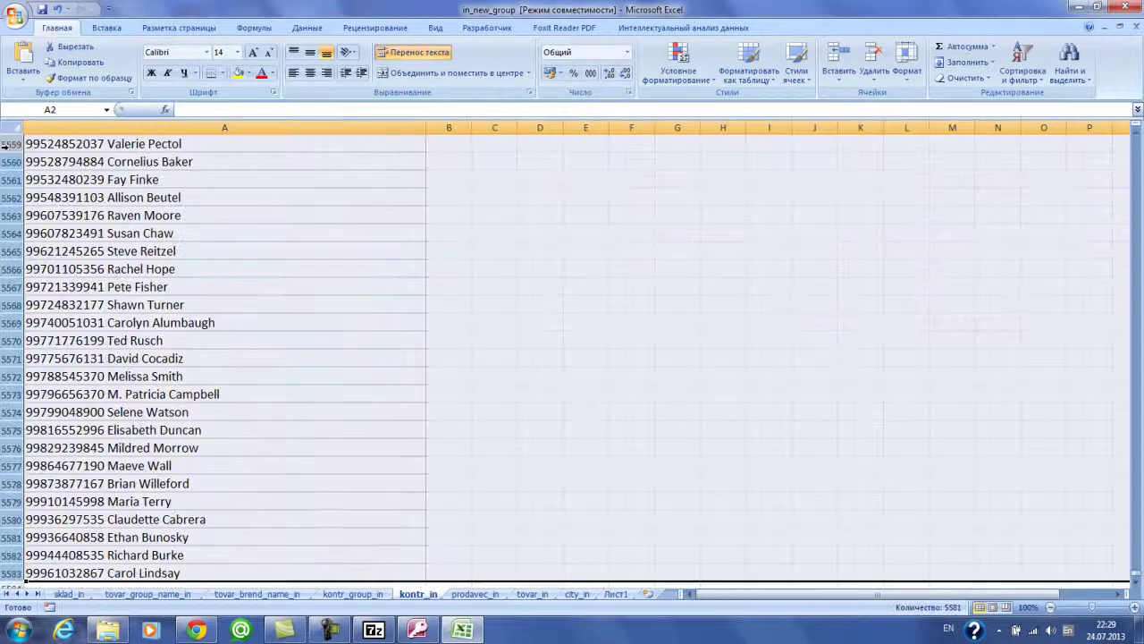
{"action": "right_click", "coordinate": [9, 252]}
{"action": "left_click", "coordinate": [45, 349]}
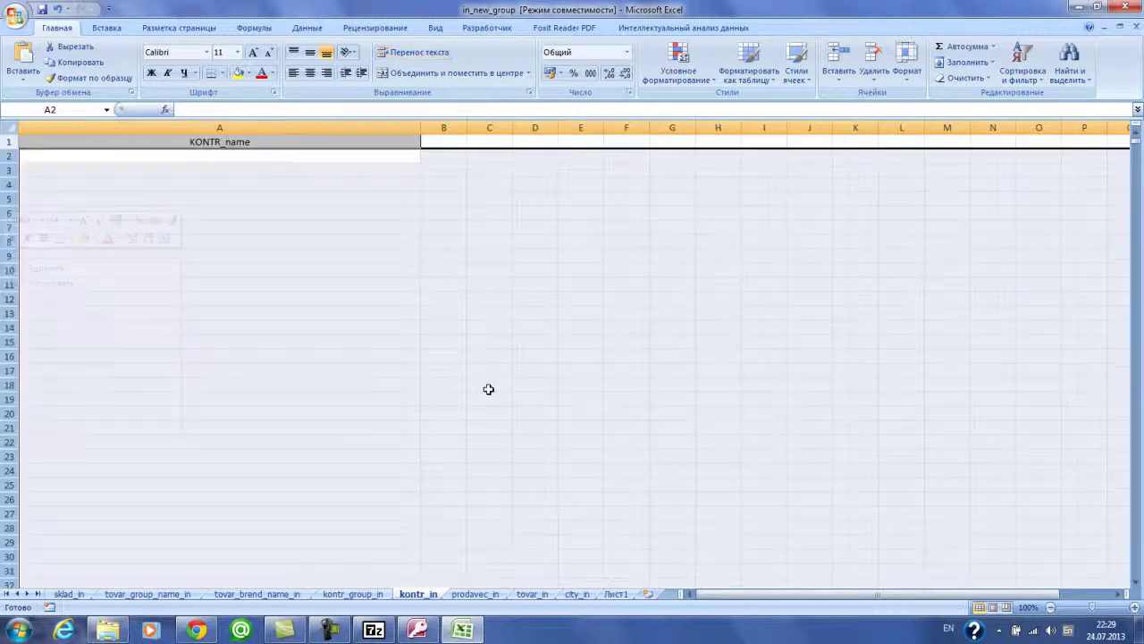
{"action": "left_click", "coordinate": [475, 594]}
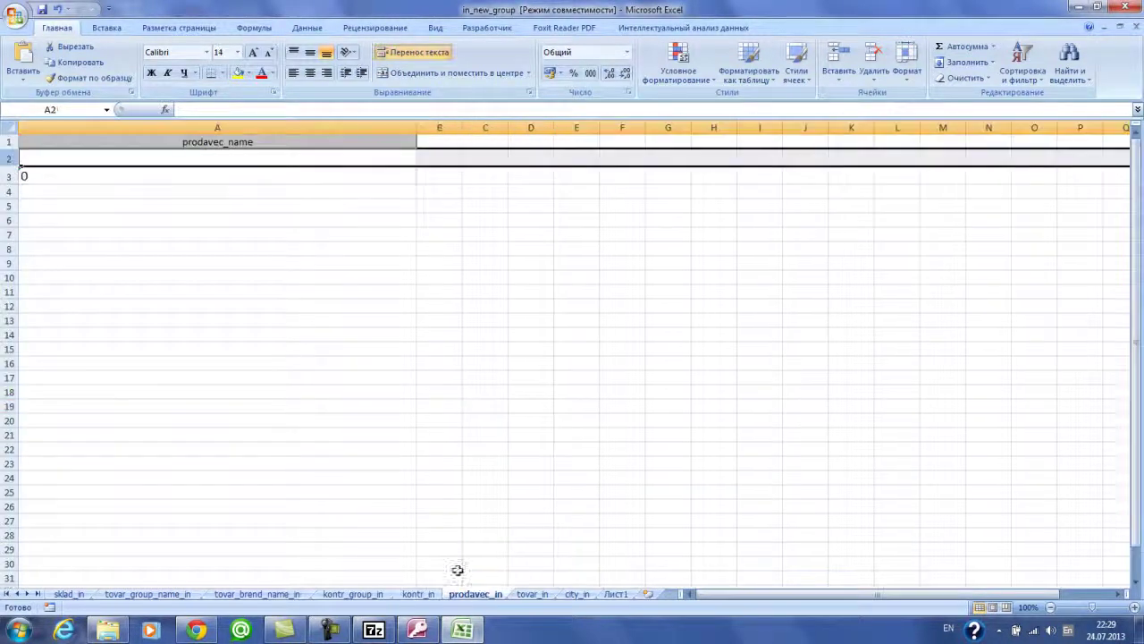
{"action": "key", "text": "ctrl+shift+Down"}
{"action": "right_click", "coordinate": [9, 170]}
{"action": "left_click", "coordinate": [85, 257]}
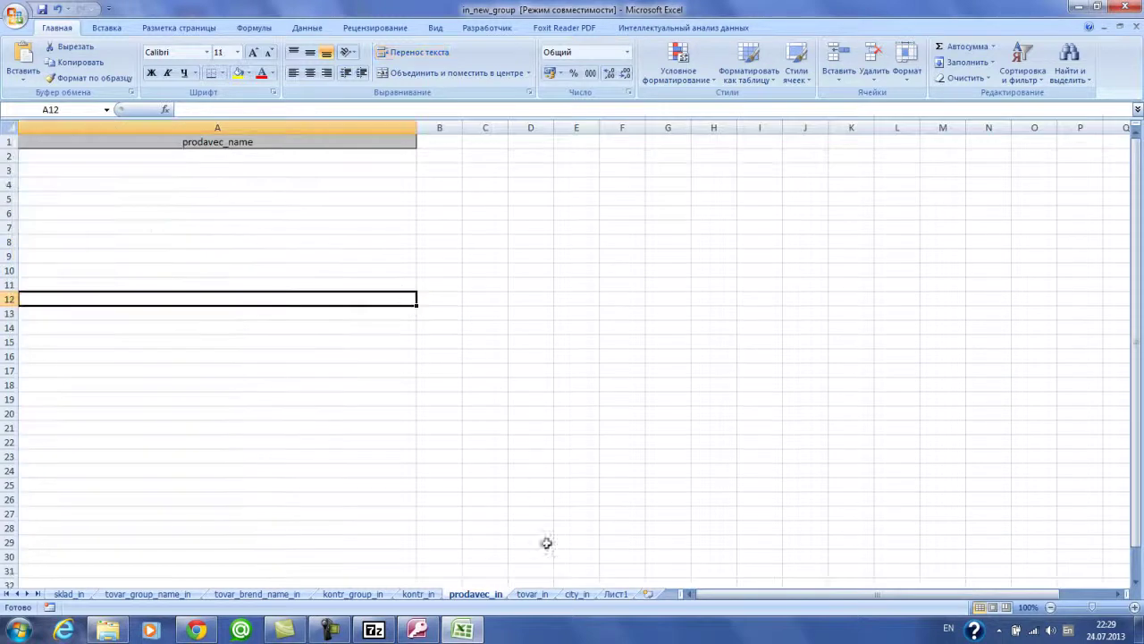
- Delete product rows 2 to 1561 on tovar_in, then move on to Лист1
{"action": "left_click", "coordinate": [532, 593]}
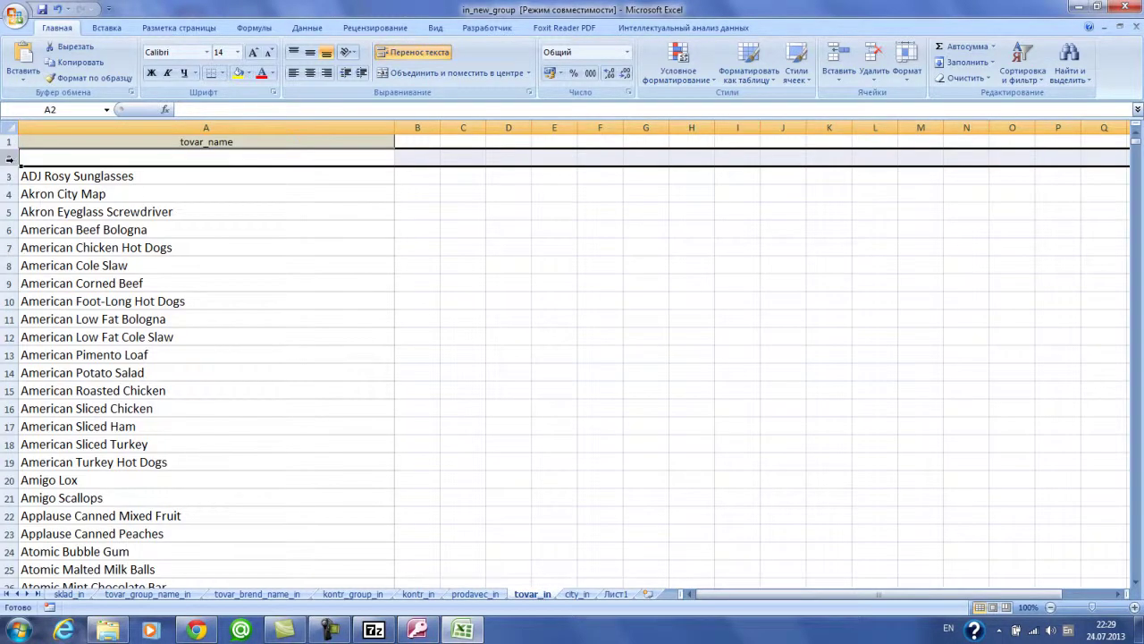
{"action": "key", "text": "ctrl+shift+Down"}
{"action": "key", "text": "ctrl+shift+Down"}
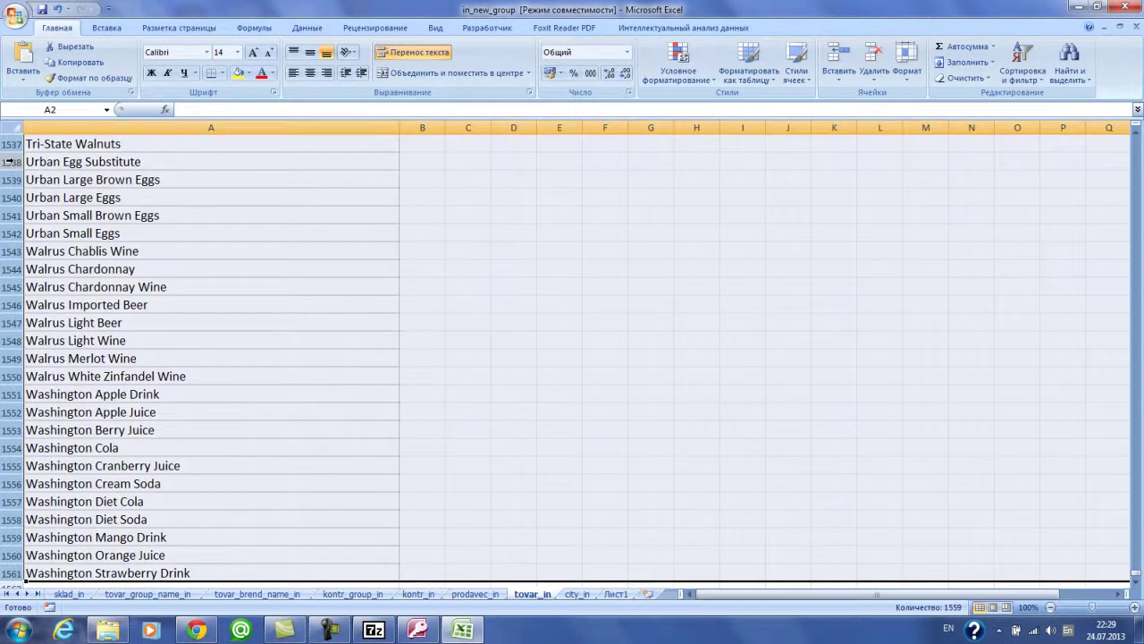
{"action": "right_click", "coordinate": [7, 216]}
{"action": "left_click", "coordinate": [46, 298]}
{"action": "left_click", "coordinate": [508, 356]}
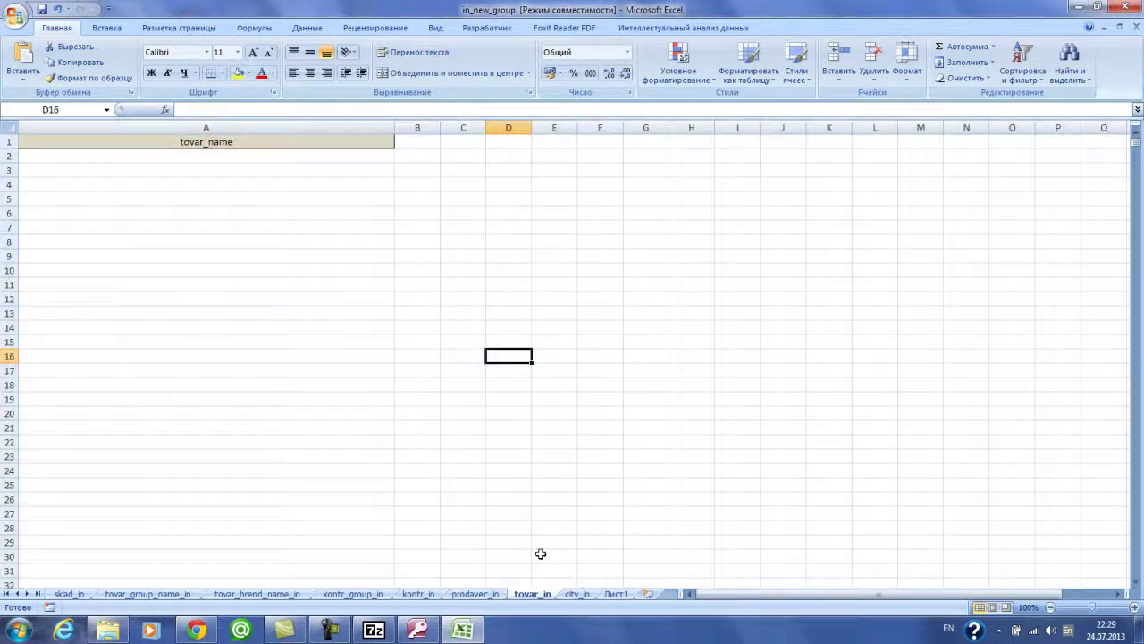
{"action": "left_click", "coordinate": [577, 594]}
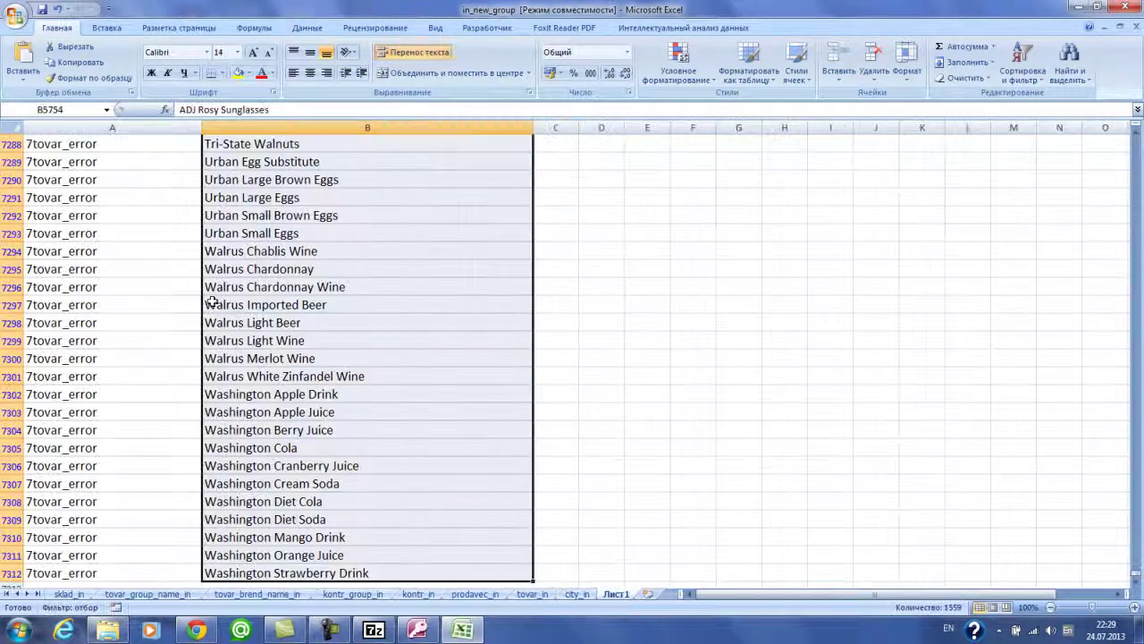
- On Лист1, show all table_error types and delete the old error rows
{"action": "left_click", "coordinate": [165, 387]}
{"action": "key", "text": "ctrl+Home"}
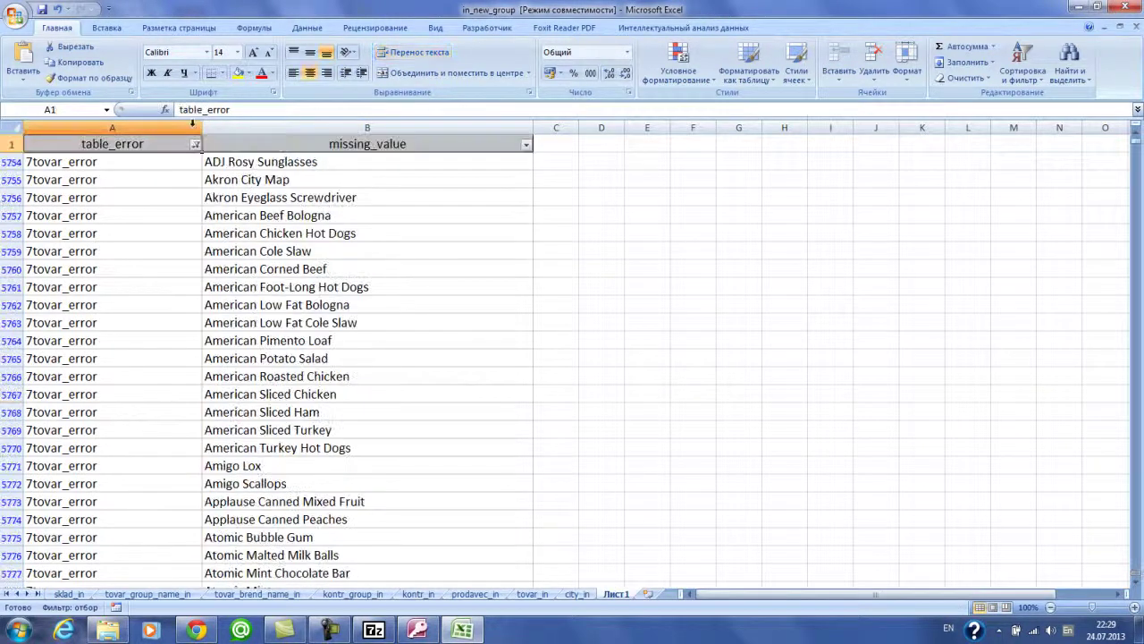
{"action": "left_click", "coordinate": [195, 144]}
{"action": "left_click", "coordinate": [95, 260]}
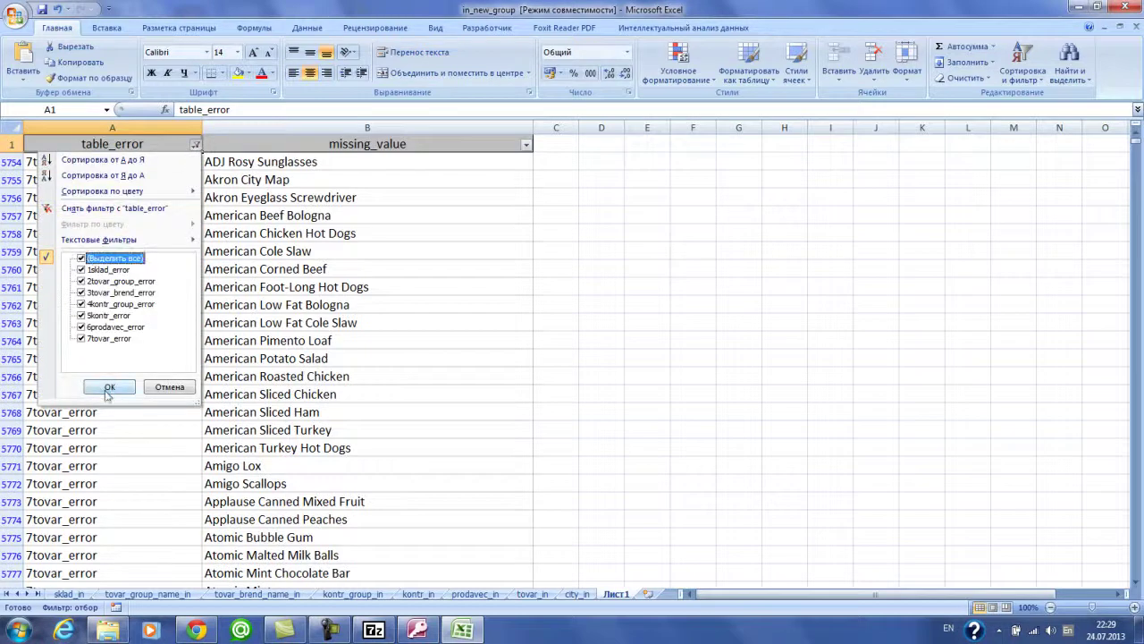
{"action": "left_click", "coordinate": [107, 389]}
{"action": "left_click", "coordinate": [5, 162]}
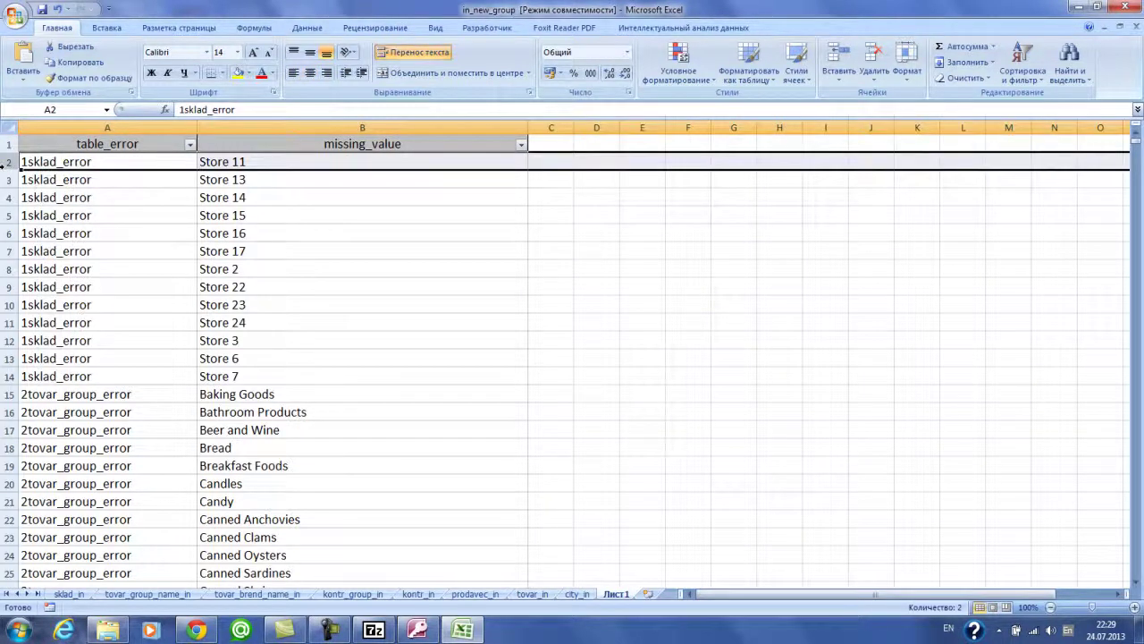
{"action": "key", "text": "ctrl+shift+Down"}
{"action": "right_click", "coordinate": [16, 231]}
{"action": "left_click", "coordinate": [40, 316]}
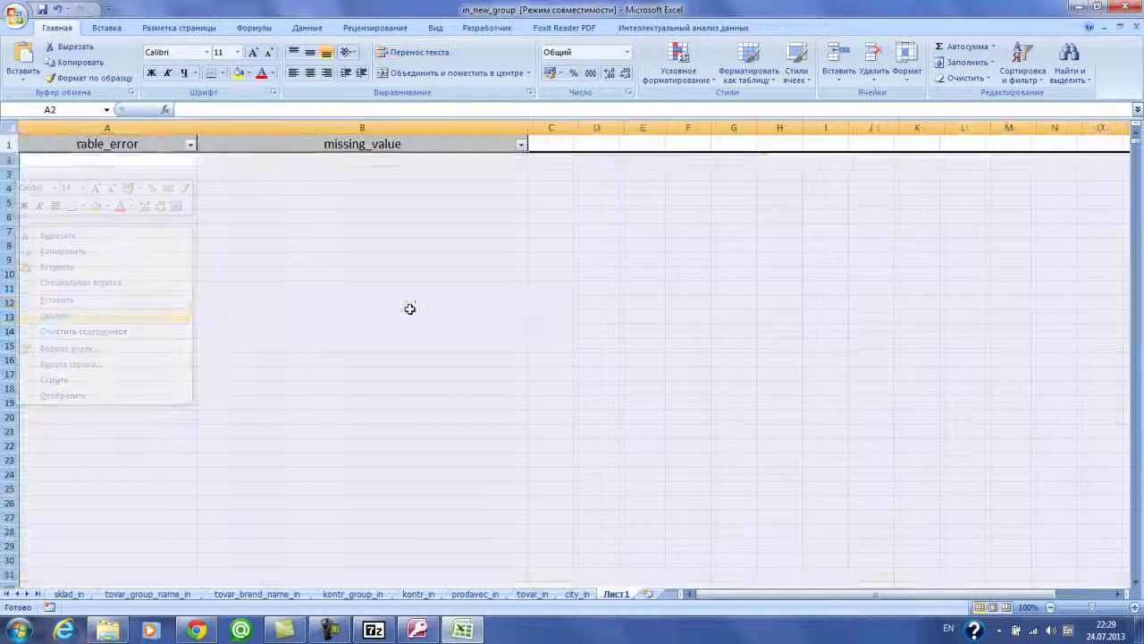
{"action": "left_click", "coordinate": [409, 304]}
- Filter Лист1 to 1sklad_error and paste the missing store names B2:B12 into sklad_in from A2
{"action": "left_click", "coordinate": [79, 145]}
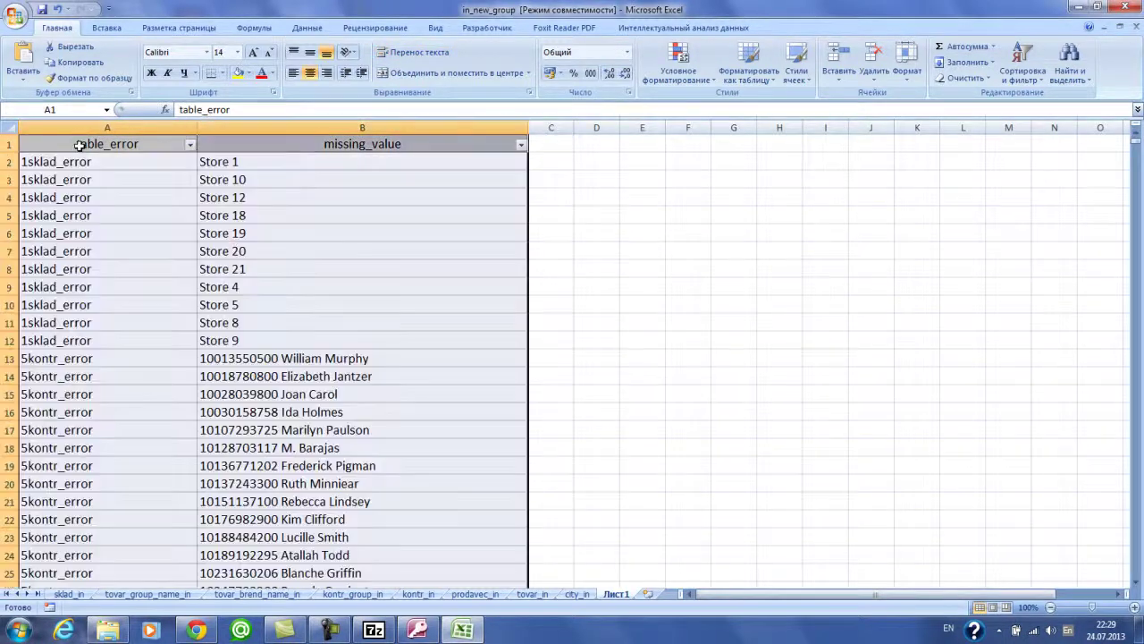
{"action": "left_click", "coordinate": [223, 232]}
{"action": "left_click", "coordinate": [190, 144]}
{"action": "left_click", "coordinate": [76, 258]}
{"action": "left_click", "coordinate": [76, 269]}
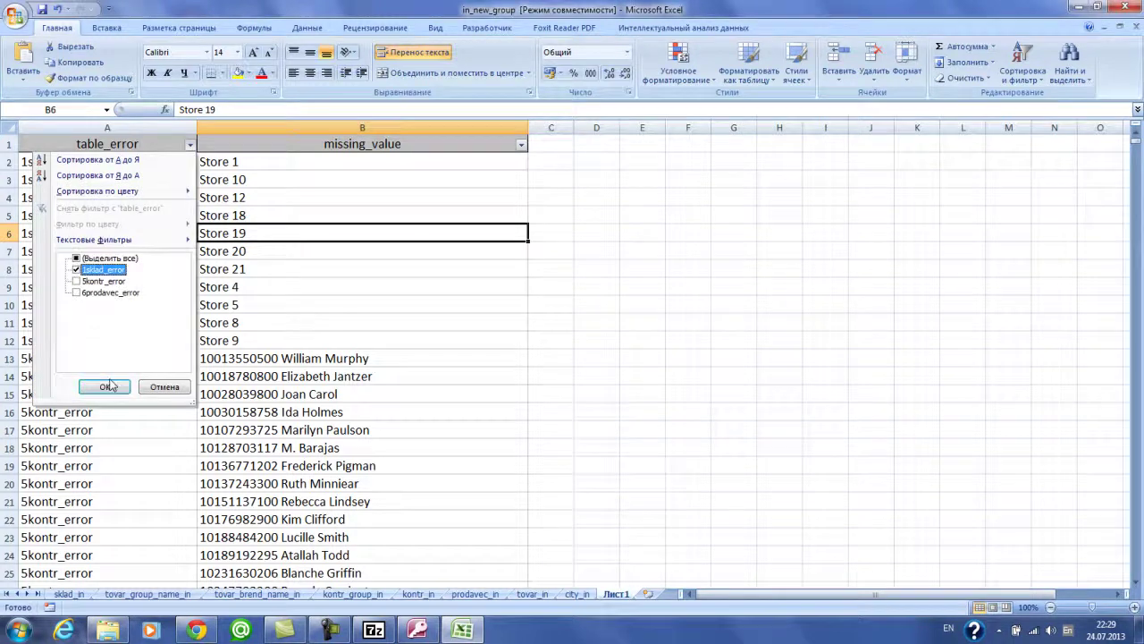
{"action": "left_click", "coordinate": [109, 386]}
{"action": "left_click_drag", "start_coordinate": [282, 159], "coordinate": [280, 337]}
{"action": "key", "text": "ctrl+c"}
{"action": "left_click", "coordinate": [69, 594]}
{"action": "left_click", "coordinate": [78, 157]}
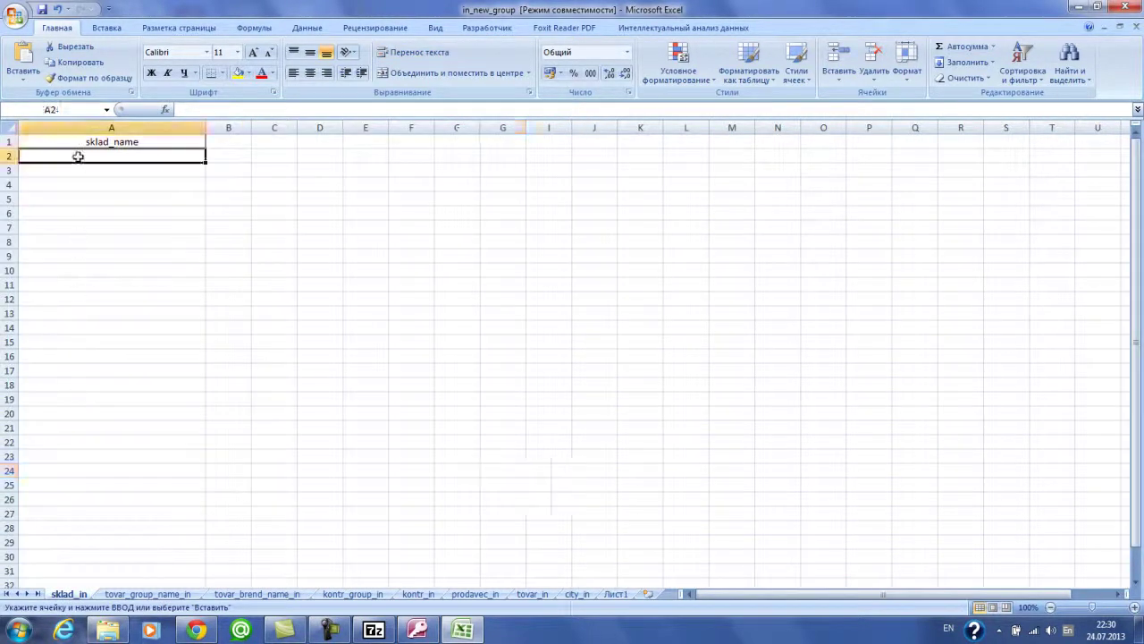
{"action": "key", "text": "ctrl+v"}
{"action": "left_click", "coordinate": [353, 331]}
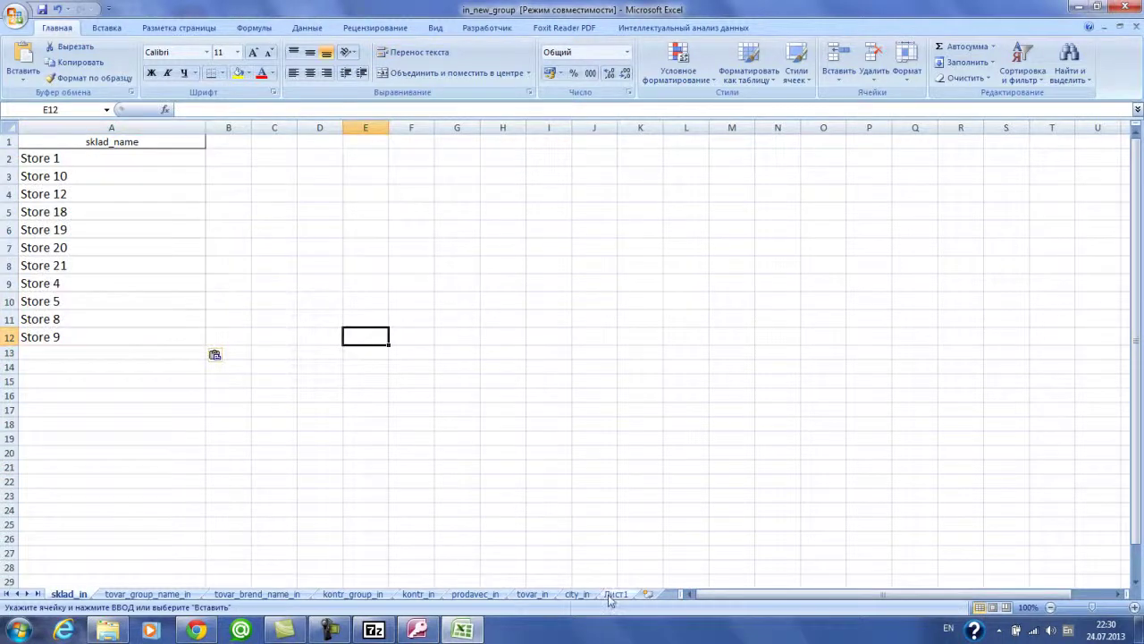
- Filter to 5kontr_error and paste the missing counterparty values into kontr_in starting at A2
{"action": "left_click", "coordinate": [612, 594]}
{"action": "left_click", "coordinate": [195, 144]}
{"action": "left_click", "coordinate": [80, 281]}
{"action": "left_click", "coordinate": [81, 269]}
{"action": "left_click", "coordinate": [109, 387]}
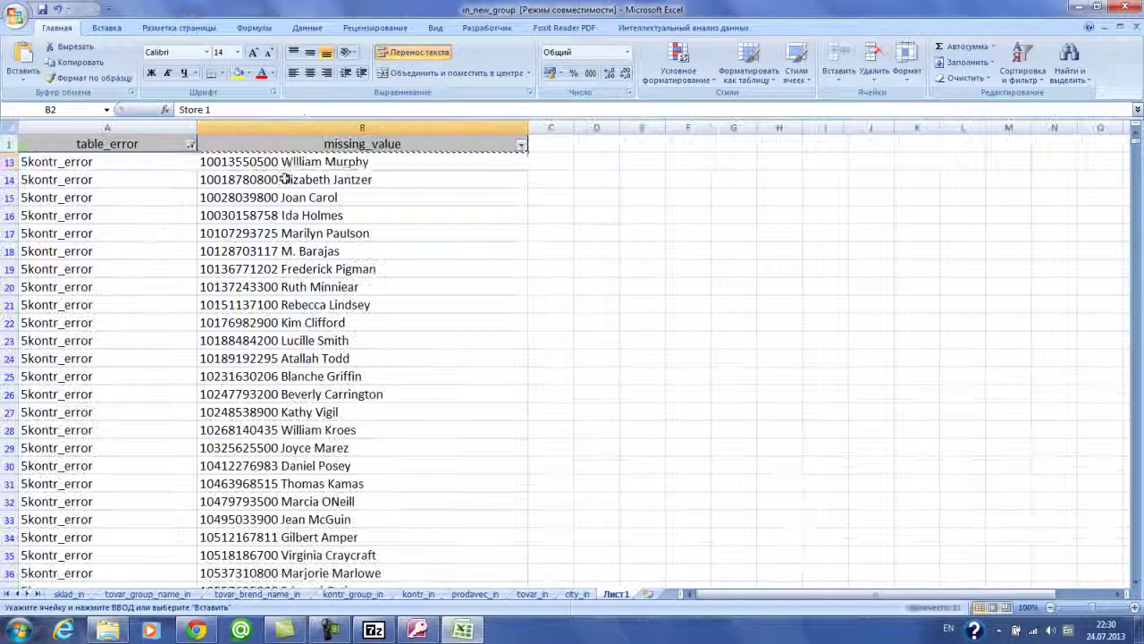
{"action": "left_click", "coordinate": [245, 160]}
{"action": "key", "text": "ctrl+shift+Down"}
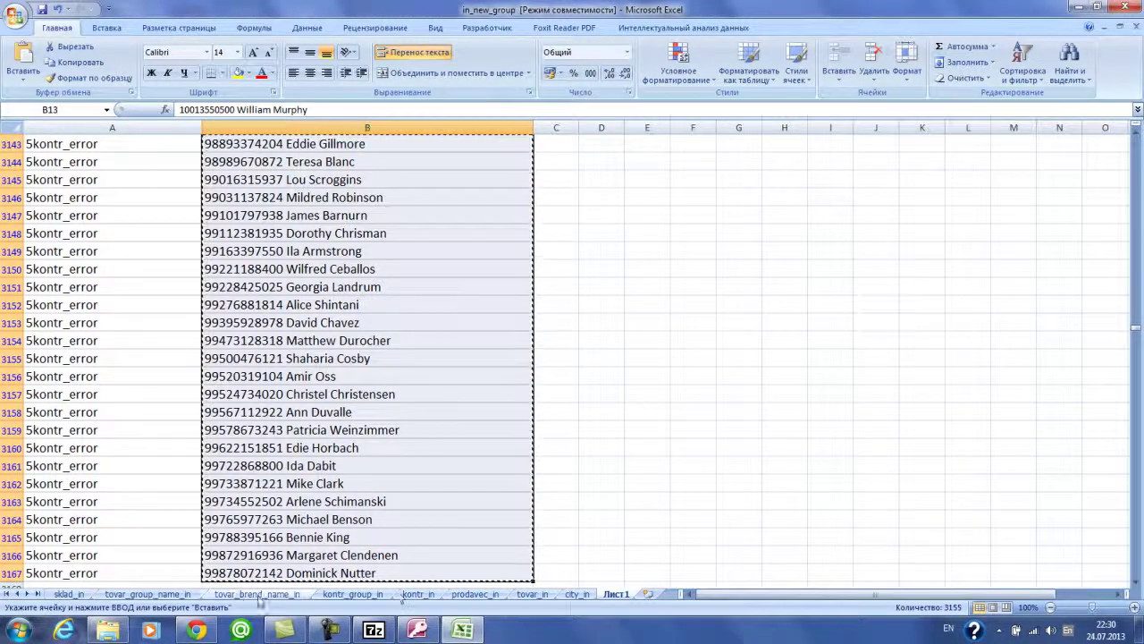
{"action": "left_click", "coordinate": [417, 593]}
{"action": "left_click", "coordinate": [140, 159]}
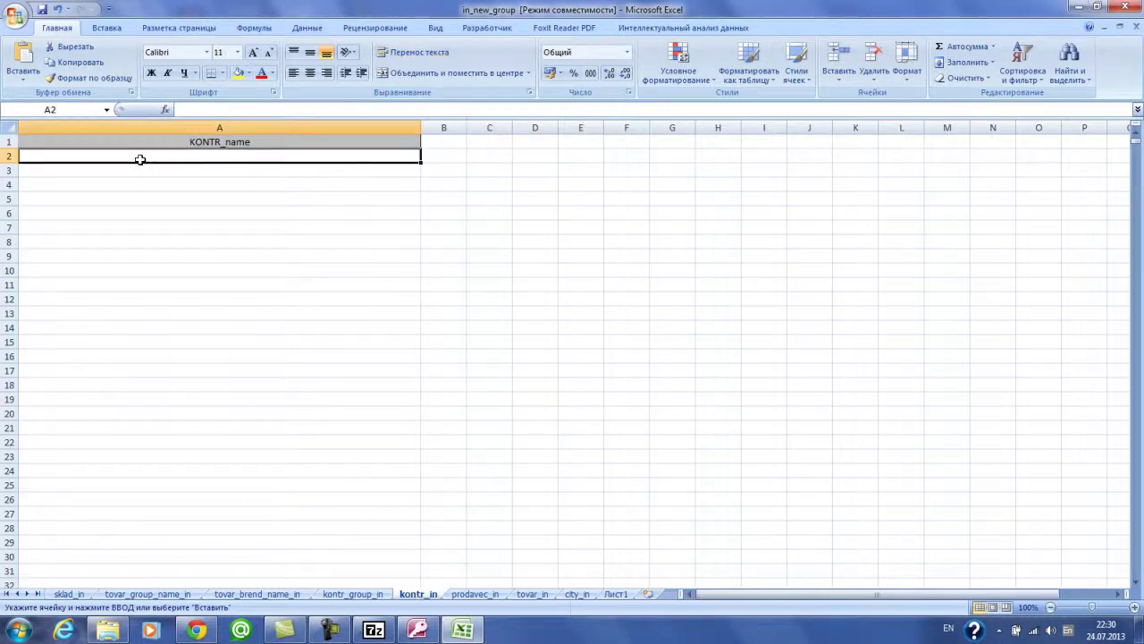
{"action": "key", "text": "ctrl+v"}
{"action": "left_click", "coordinate": [535, 319]}
- Filter to 6prodavec_error and paste the missing seller '1 prod' into prodavec_in cell A2
{"action": "left_click", "coordinate": [616, 594]}
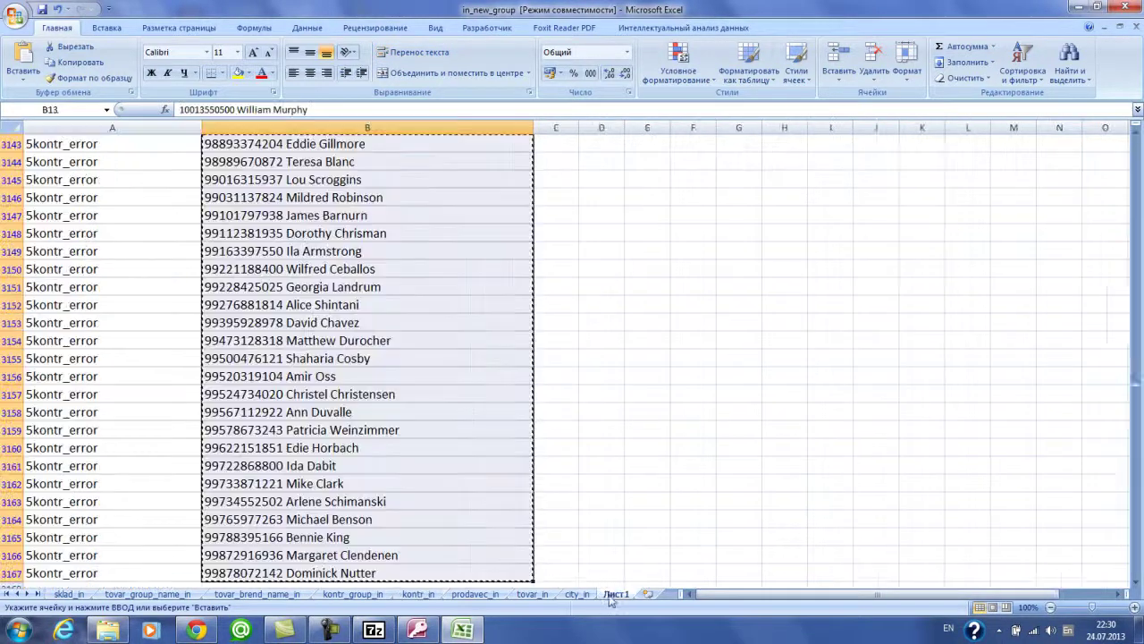
{"action": "left_click", "coordinate": [136, 267]}
{"action": "key", "text": "ctrl+Home"}
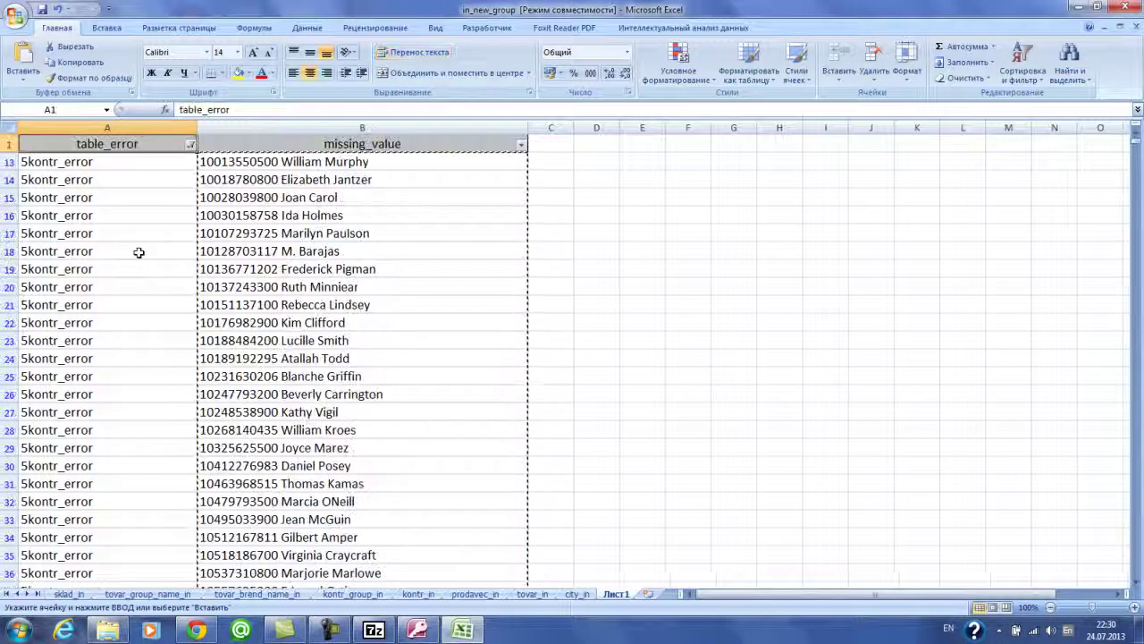
{"action": "left_click", "coordinate": [191, 144]}
{"action": "left_click", "coordinate": [76, 281]}
{"action": "left_click", "coordinate": [76, 293]}
{"action": "left_click", "coordinate": [105, 386]}
{"action": "left_click", "coordinate": [321, 163]}
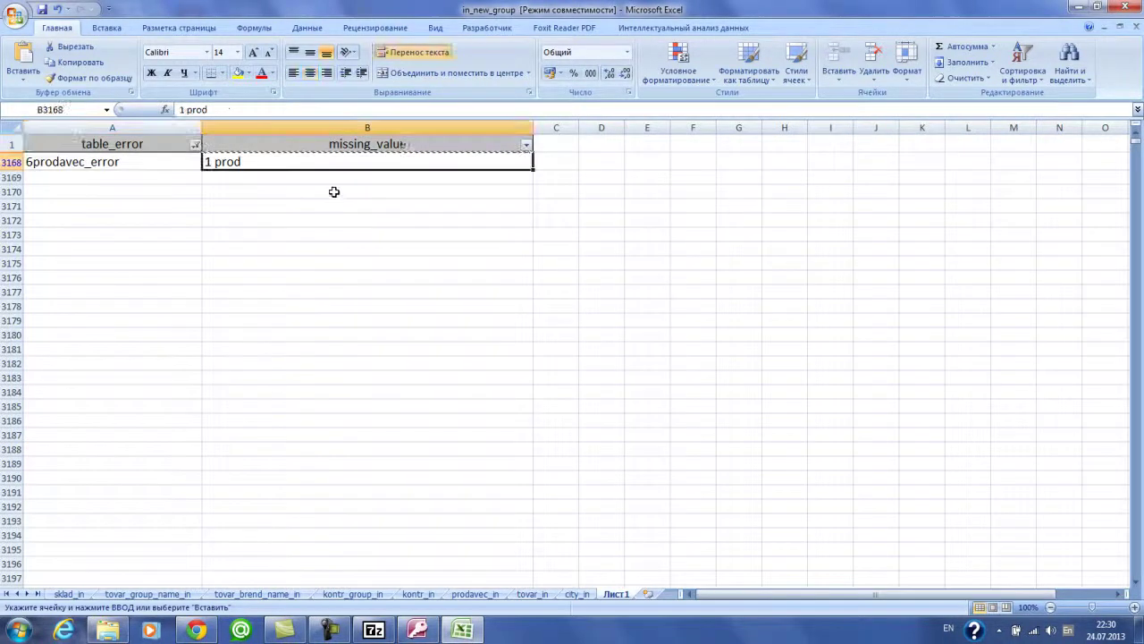
{"action": "left_click", "coordinate": [474, 593]}
{"action": "left_click", "coordinate": [179, 157]}
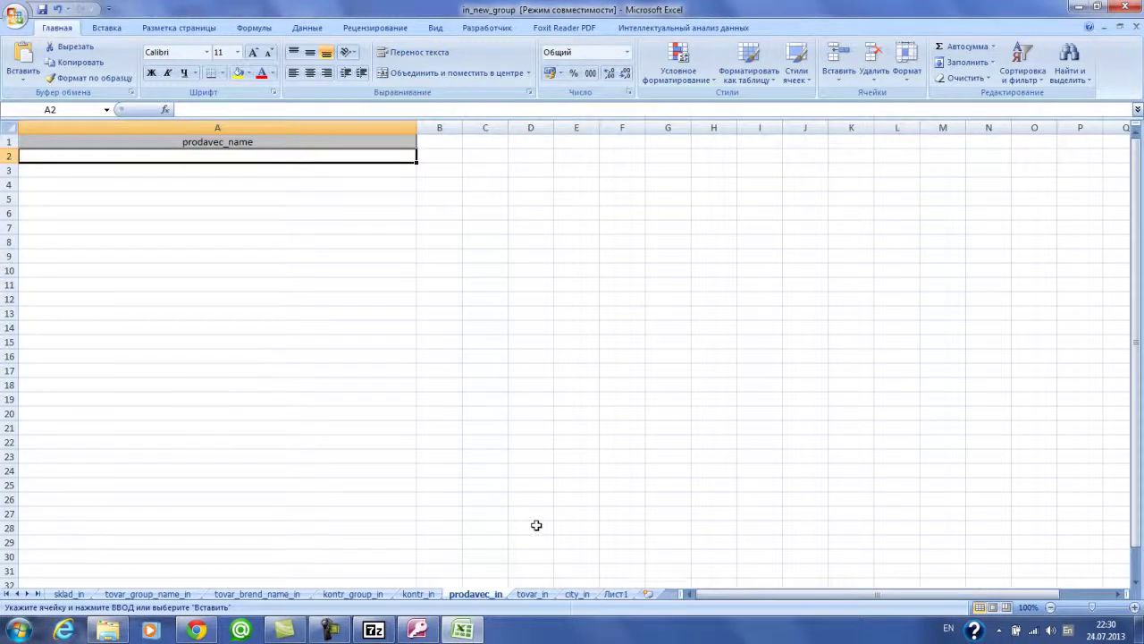
{"action": "key", "text": "ctrl+v"}
{"action": "left_click", "coordinate": [577, 457]}
- Save in_new_group despite the compatibility warning and close Excel
{"action": "left_click", "coordinate": [617, 594]}
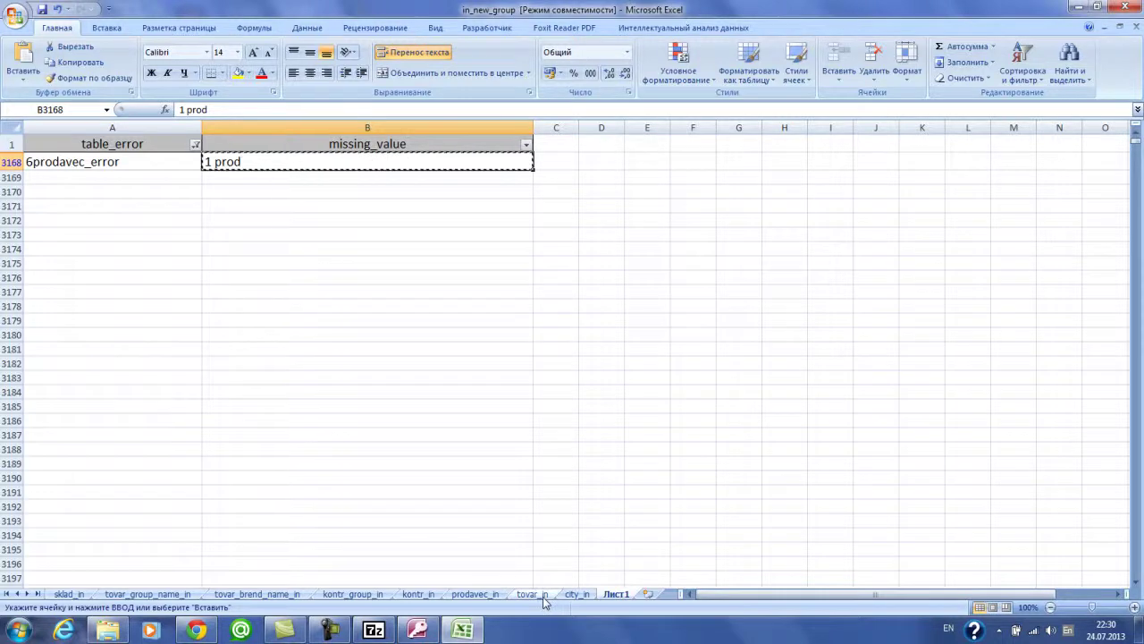
{"action": "left_click", "coordinate": [474, 594]}
{"action": "left_click", "coordinate": [382, 306]}
{"action": "key", "text": "ctrl+s"}
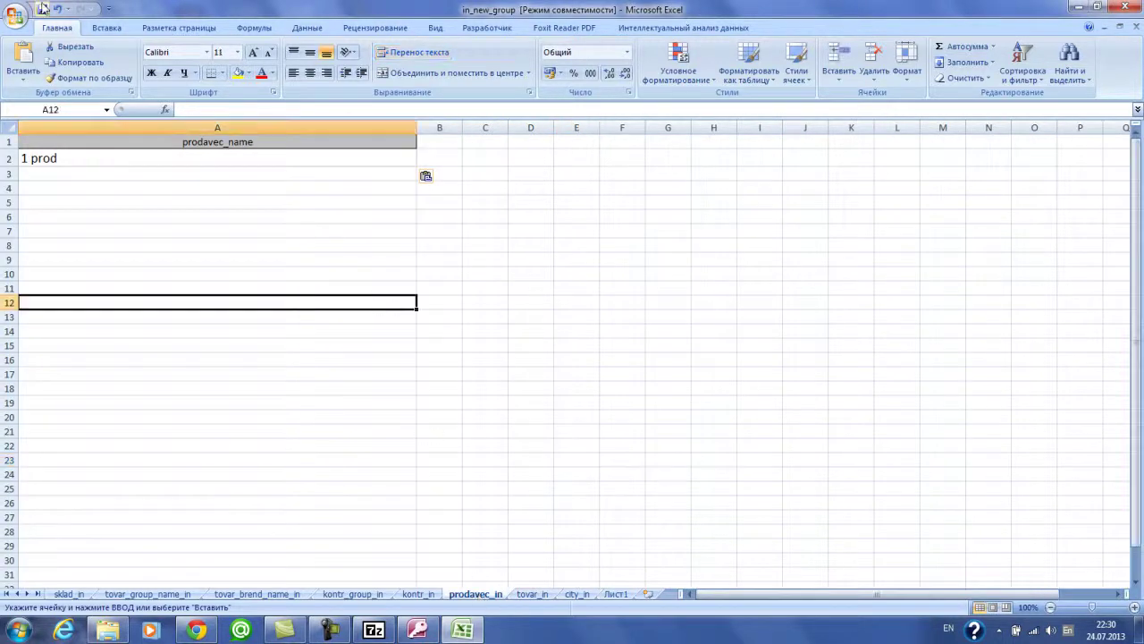
{"action": "left_click", "coordinate": [617, 418]}
{"action": "left_click", "coordinate": [926, 346]}
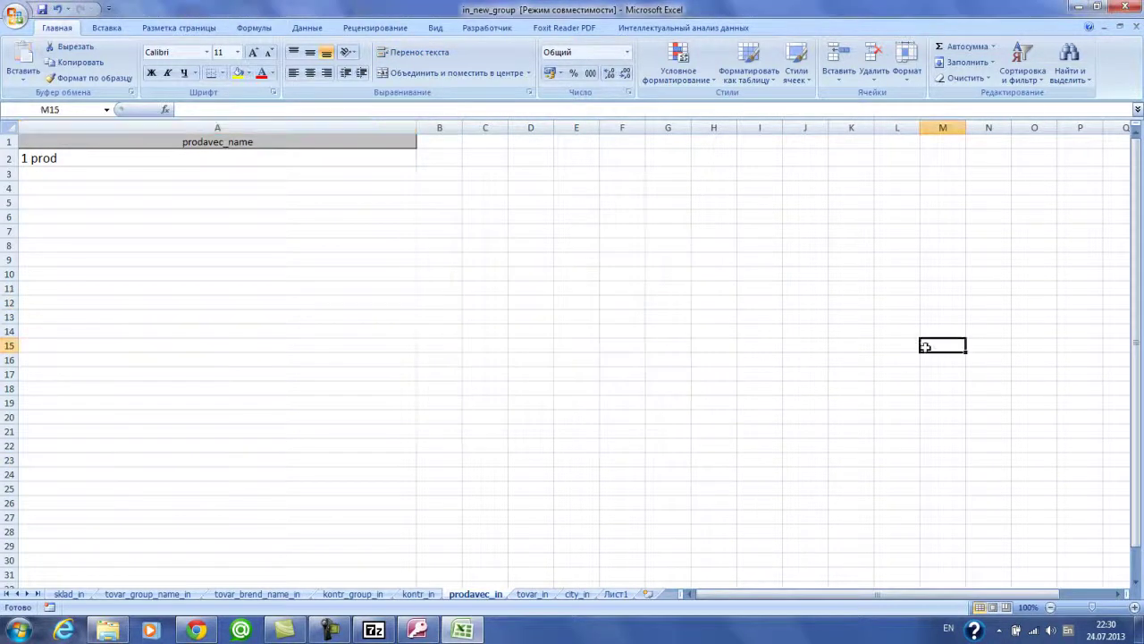
{"action": "key", "text": "alt+F4"}
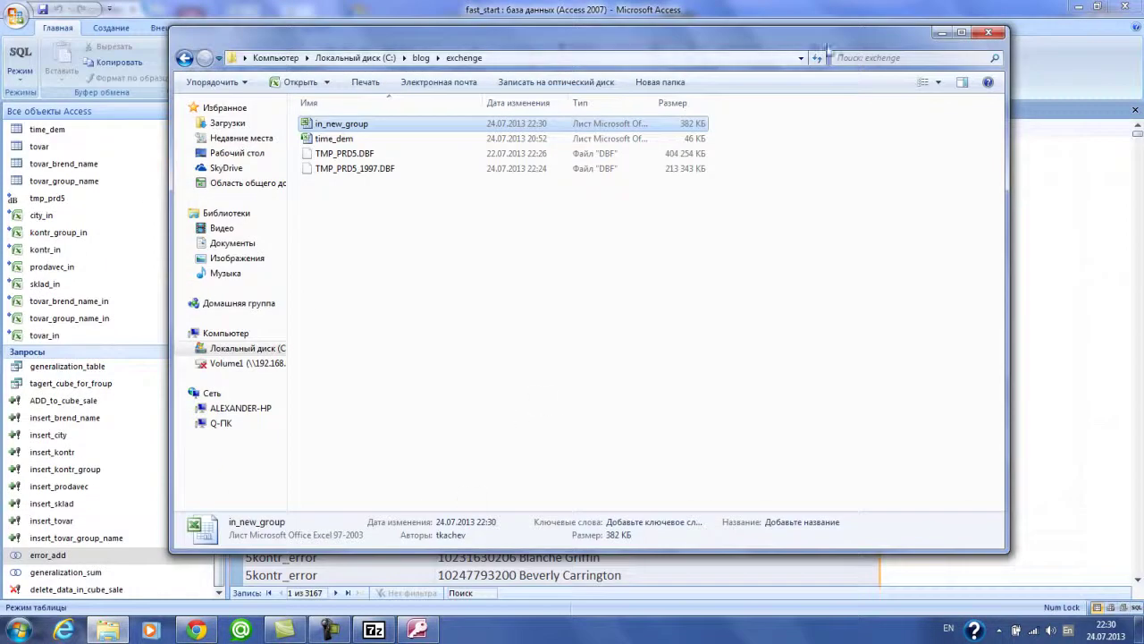
- Bring Access to the front and close the error_add query
{"action": "left_click", "coordinate": [1019, 7]}
{"action": "right_click", "coordinate": [264, 111]}
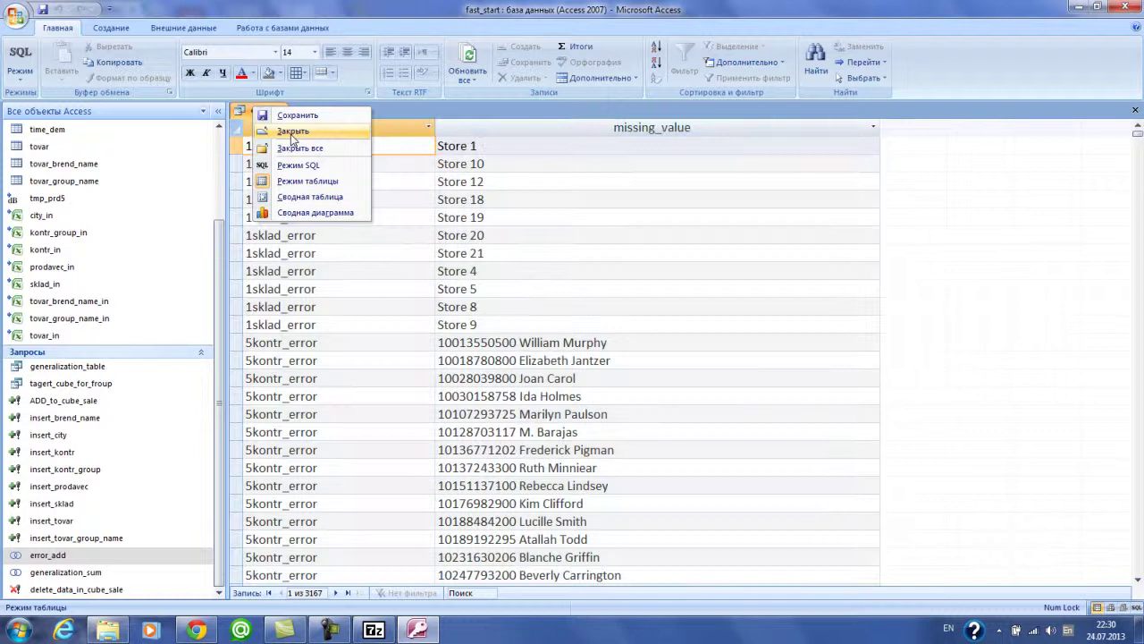
{"action": "left_click", "coordinate": [291, 132]}
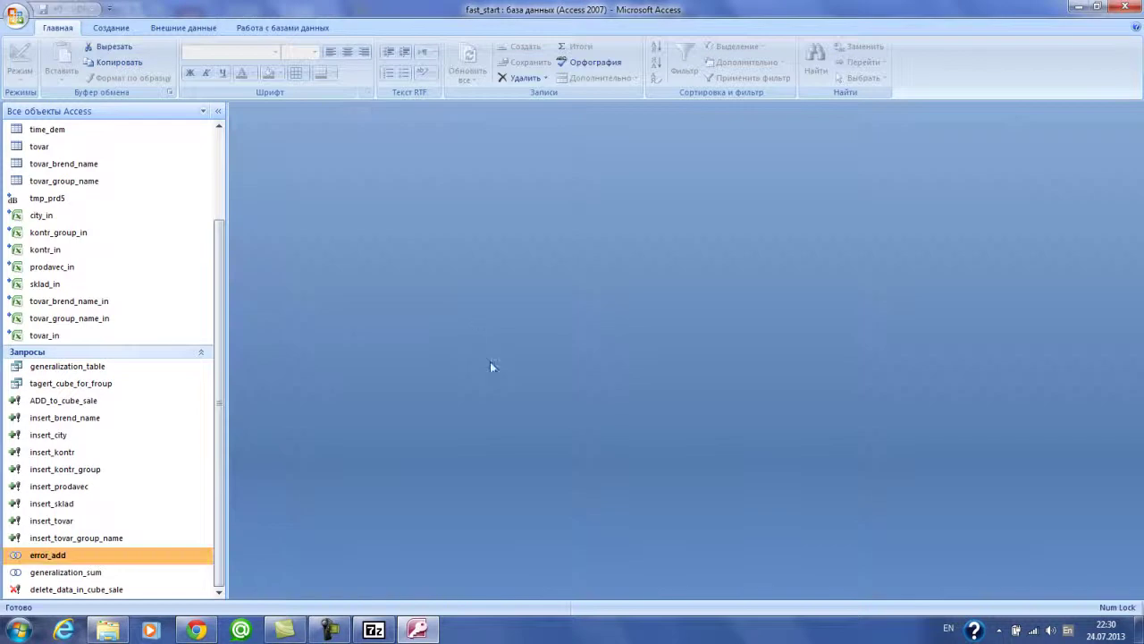
- Run insert_kontr, appending 3155 records, and then insert_kontr_group, appending 1 record
{"action": "double_click", "coordinate": [93, 454]}
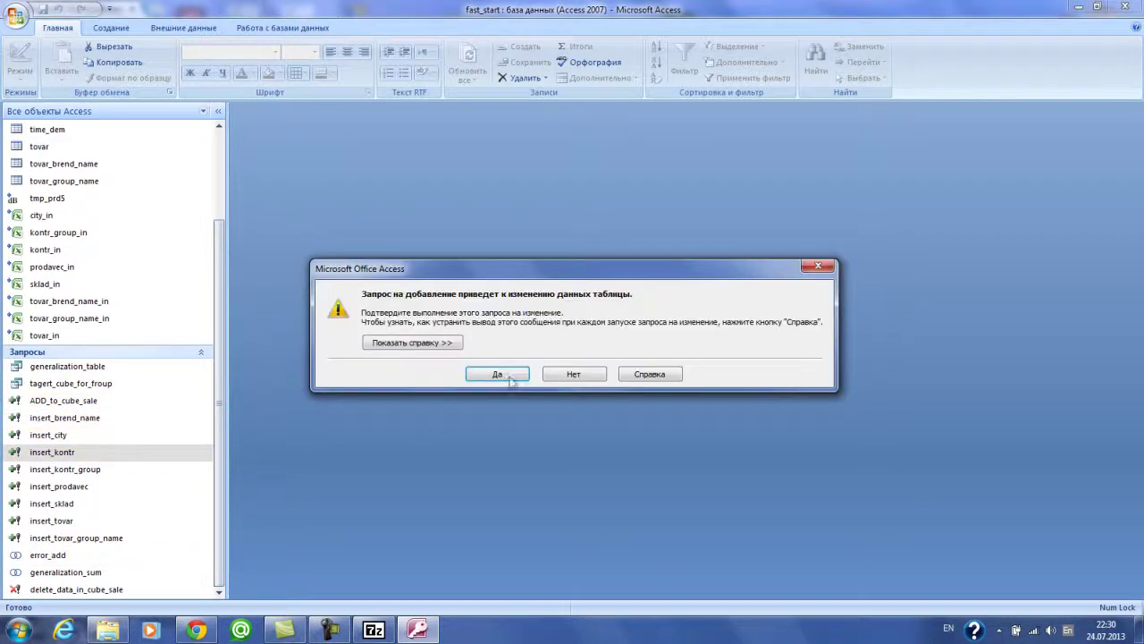
{"action": "left_click", "coordinate": [506, 375]}
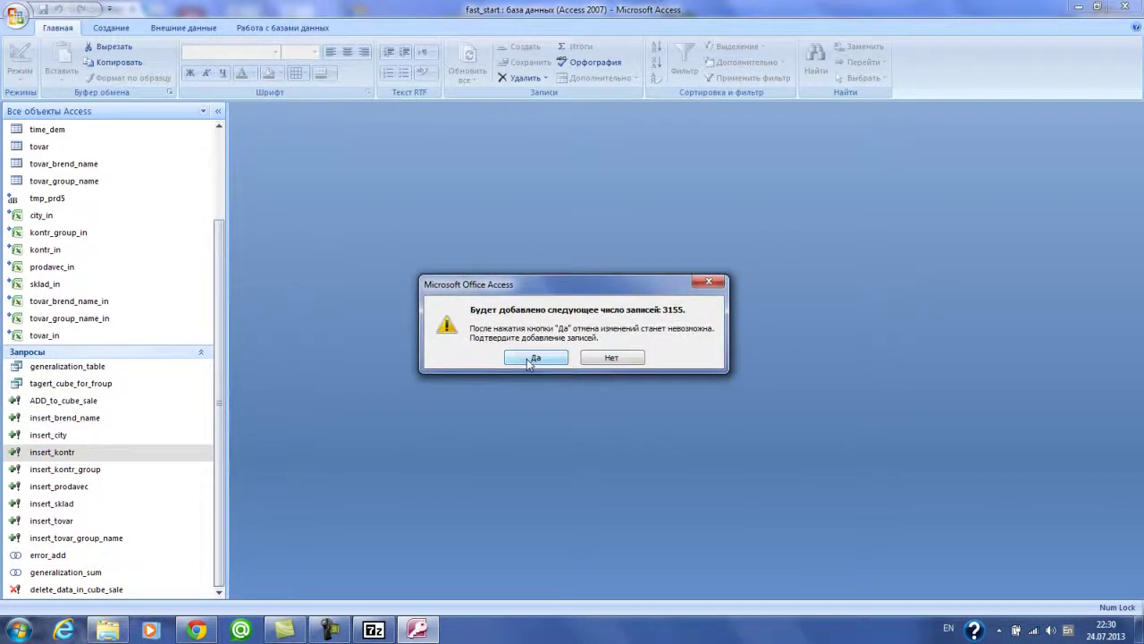
{"action": "left_click", "coordinate": [526, 359]}
{"action": "left_click", "coordinate": [140, 469]}
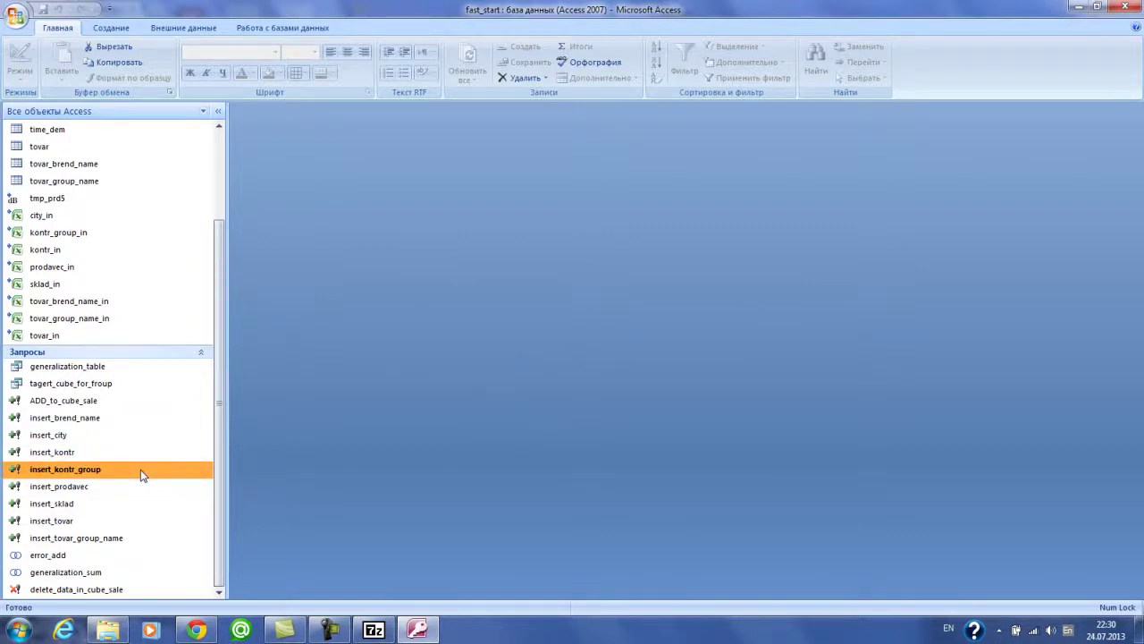
{"action": "double_click", "coordinate": [141, 469]}
{"action": "left_click", "coordinate": [505, 375]}
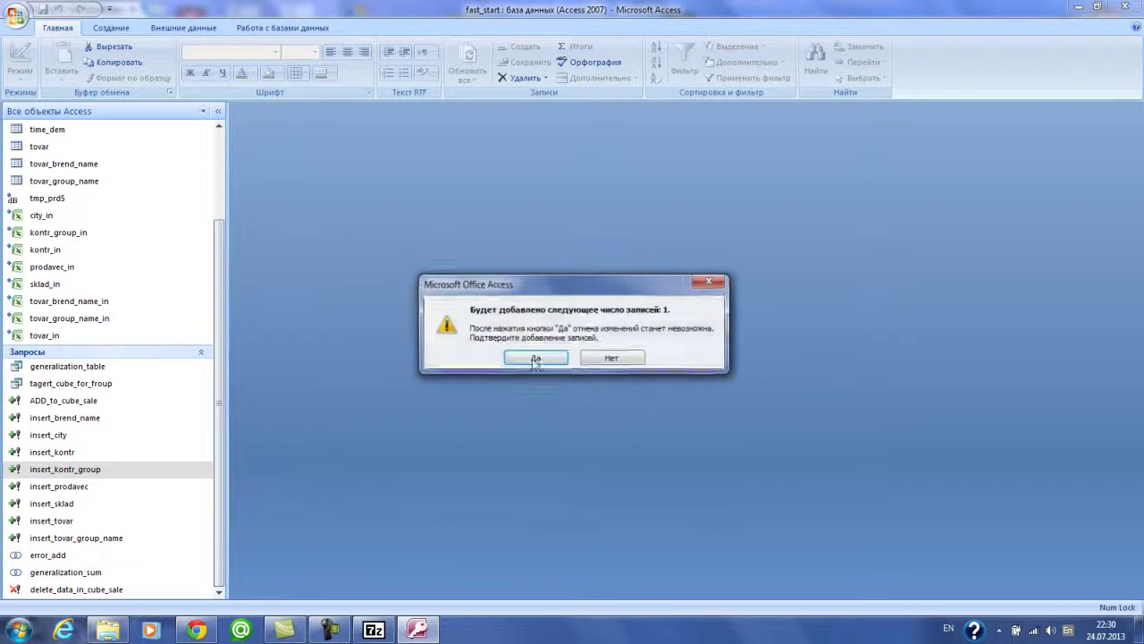
{"action": "left_click", "coordinate": [534, 357]}
- Run insert_prodavec and insert_tovar, each appending one record
{"action": "left_click", "coordinate": [83, 488]}
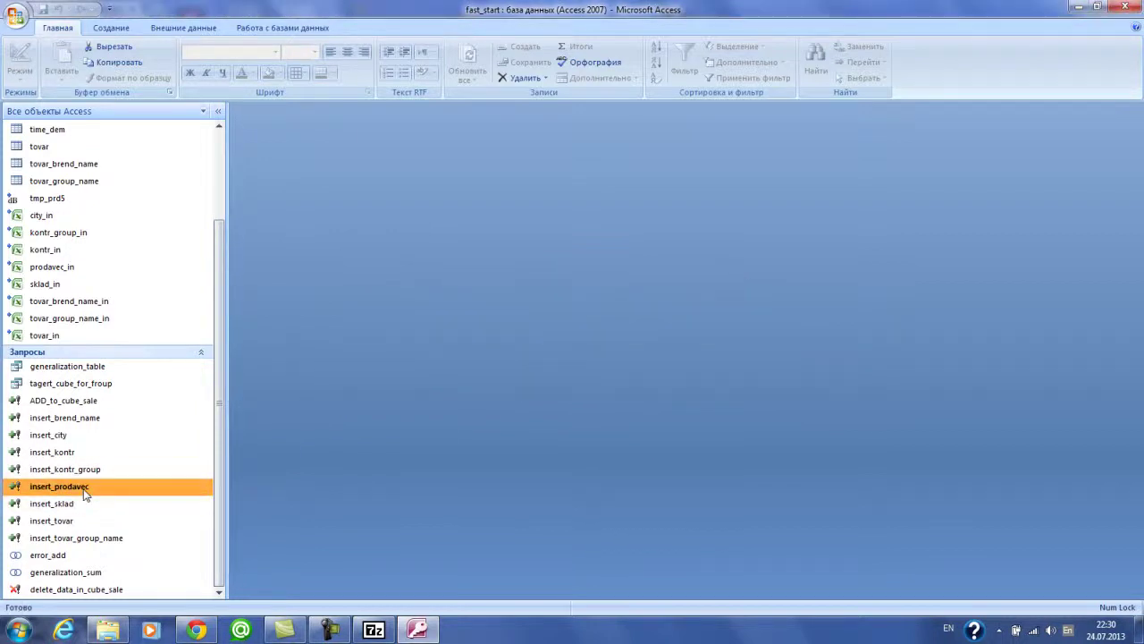
{"action": "double_click", "coordinate": [85, 492]}
{"action": "left_click", "coordinate": [502, 379]}
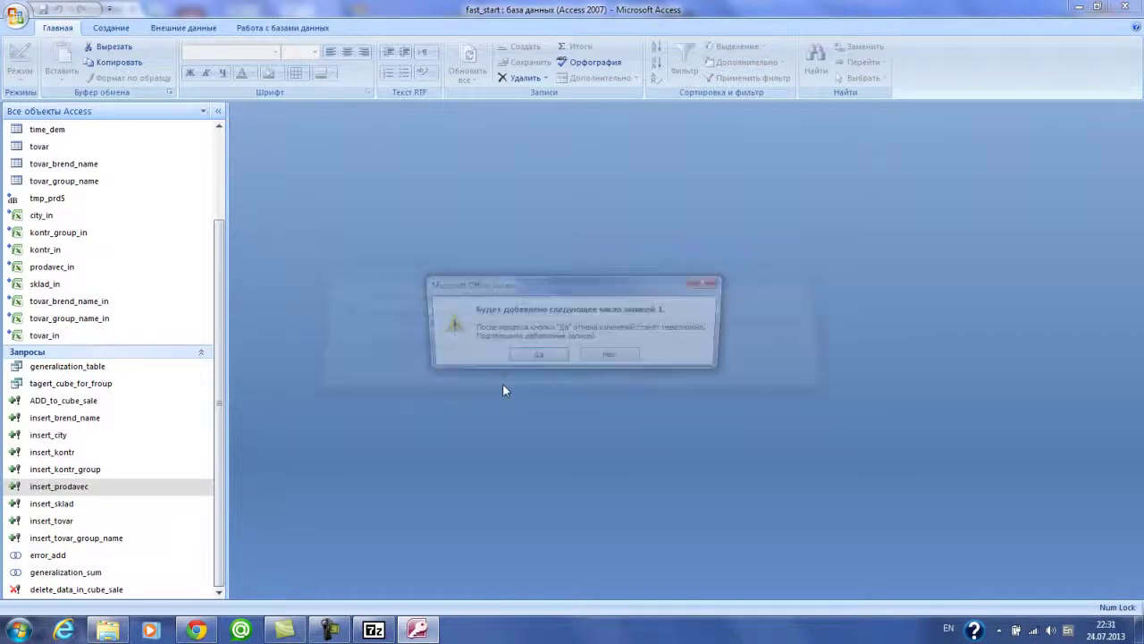
{"action": "left_click", "coordinate": [514, 362]}
{"action": "double_click", "coordinate": [54, 520]}
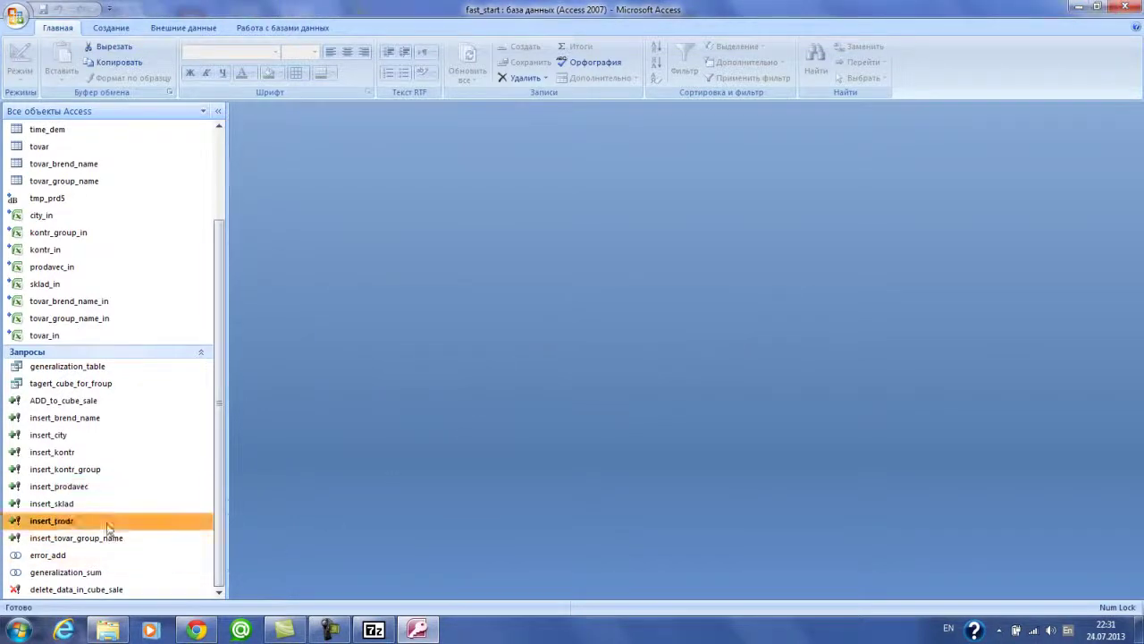
{"action": "left_click", "coordinate": [502, 372]}
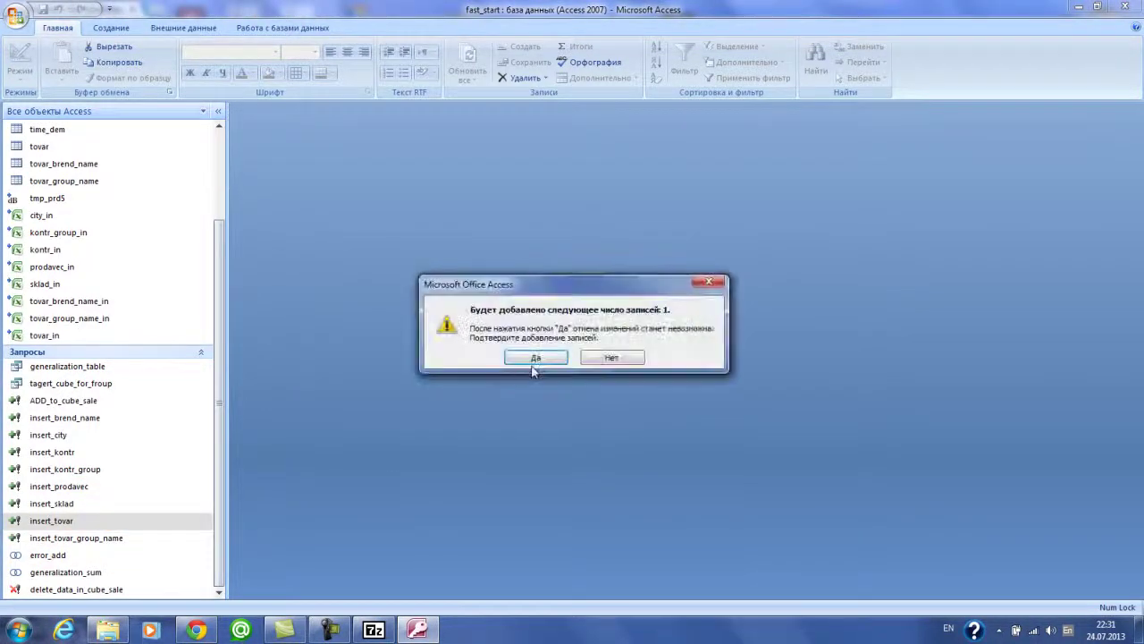
{"action": "left_click", "coordinate": [535, 357]}
{"action": "scroll", "coordinate": [217, 474], "scroll_direction": "down", "scroll_amount": 2}
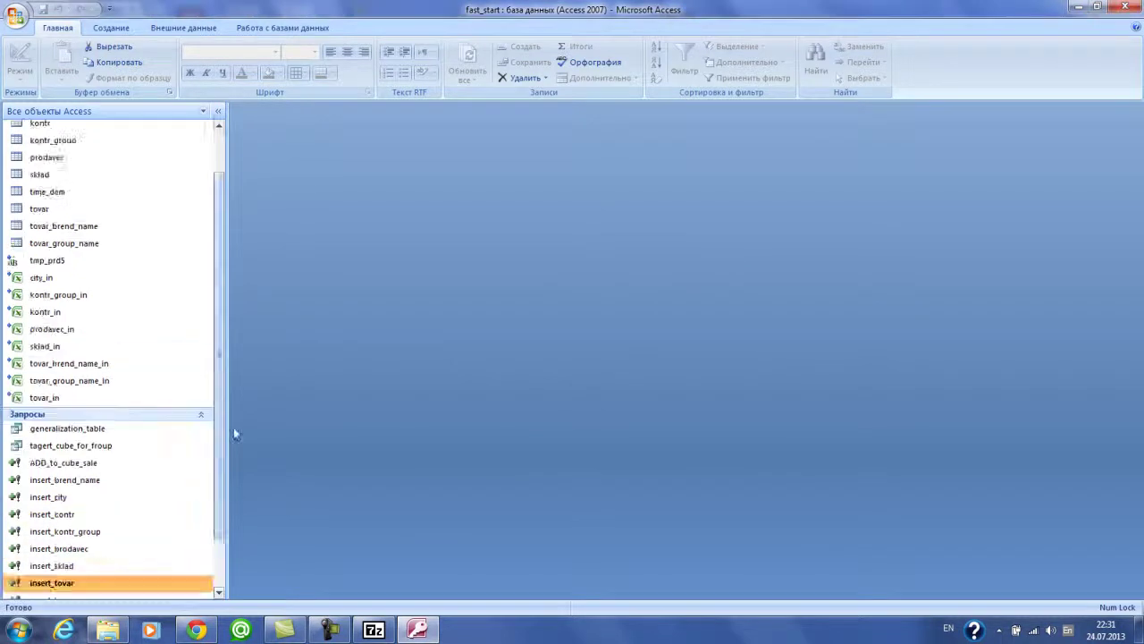
{"action": "scroll", "coordinate": [235, 366], "scroll_direction": "up", "scroll_amount": 2}
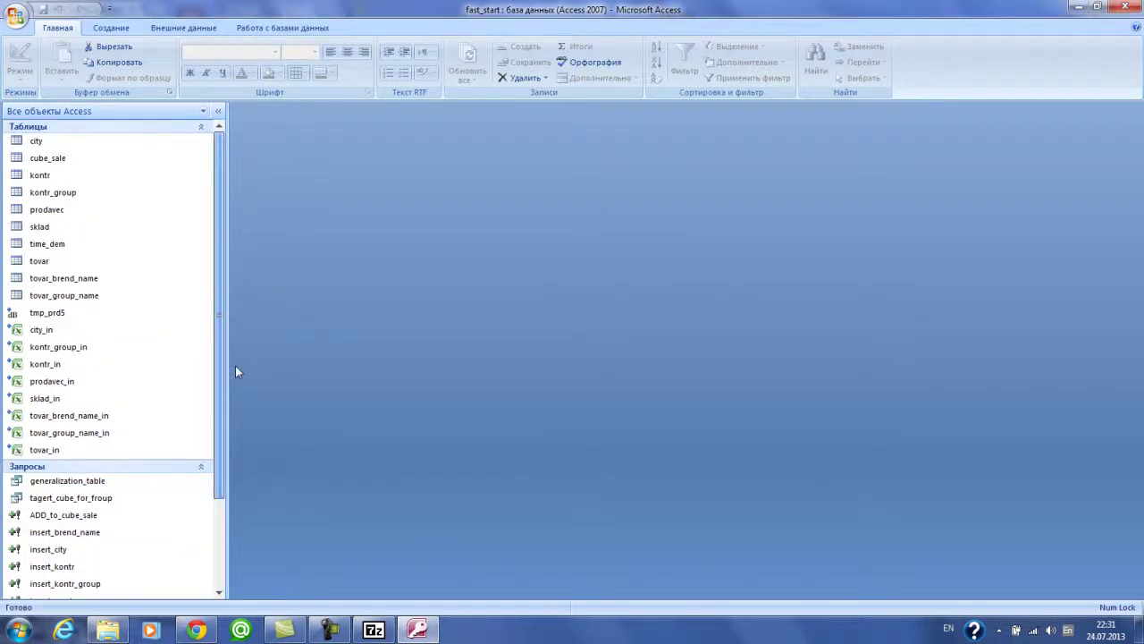
{"action": "double_click", "coordinate": [50, 263]}
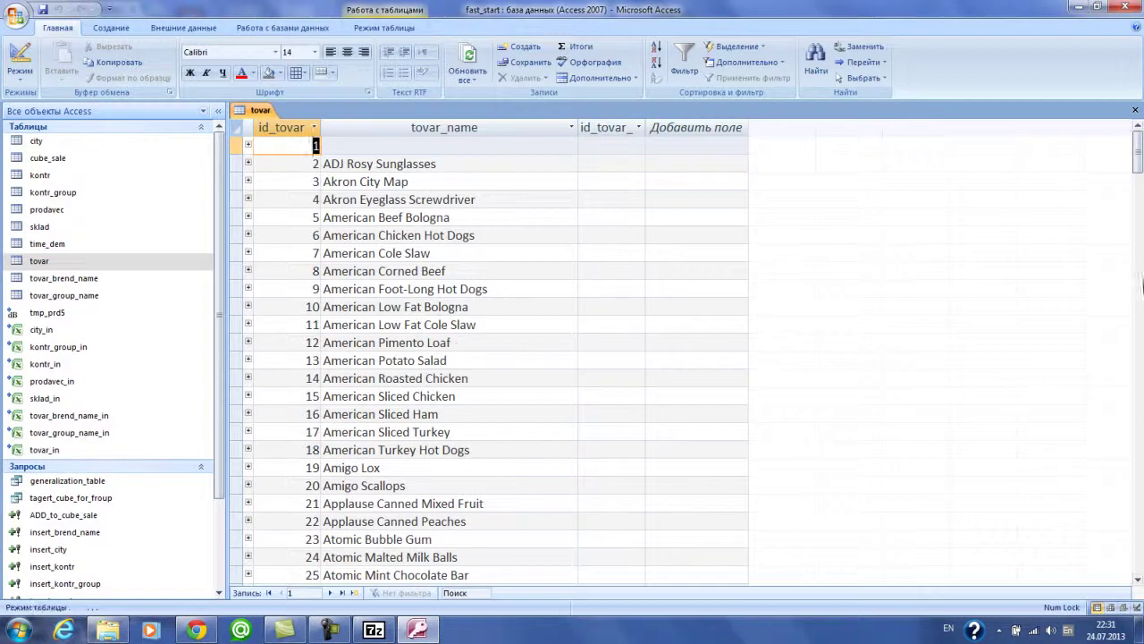
{"action": "left_click_drag", "start_coordinate": [1137, 145], "coordinate": [1137, 349]}
{"action": "scroll", "coordinate": [503, 509], "scroll_direction": "down", "scroll_amount": 6}
{"action": "scroll", "coordinate": [502, 509], "scroll_direction": "down", "scroll_amount": 5}
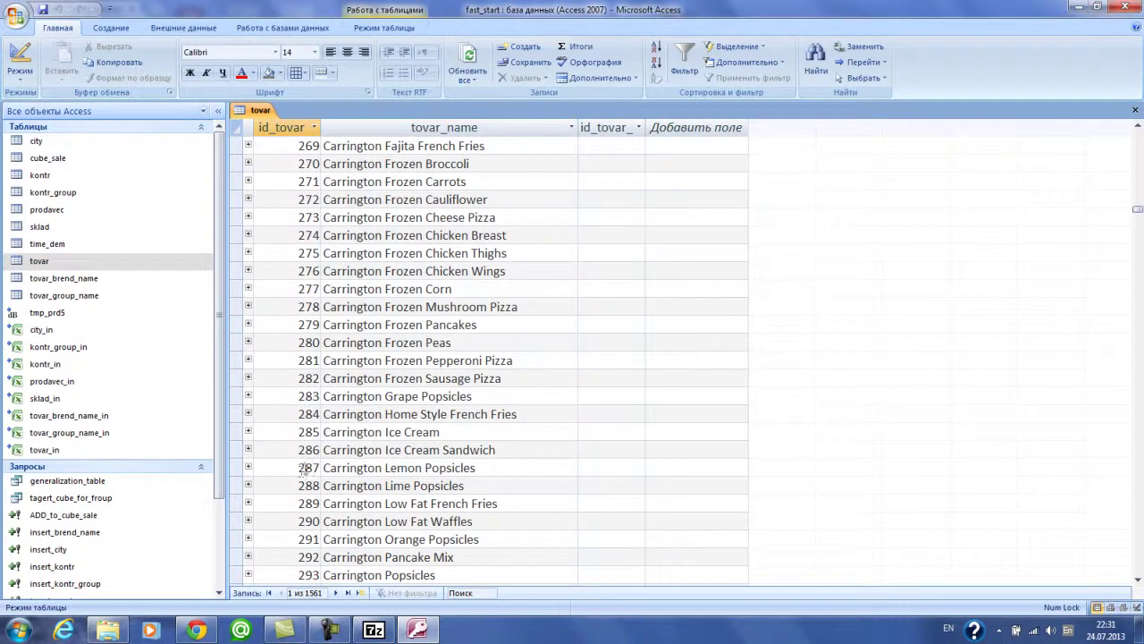
{"action": "left_click", "coordinate": [348, 592]}
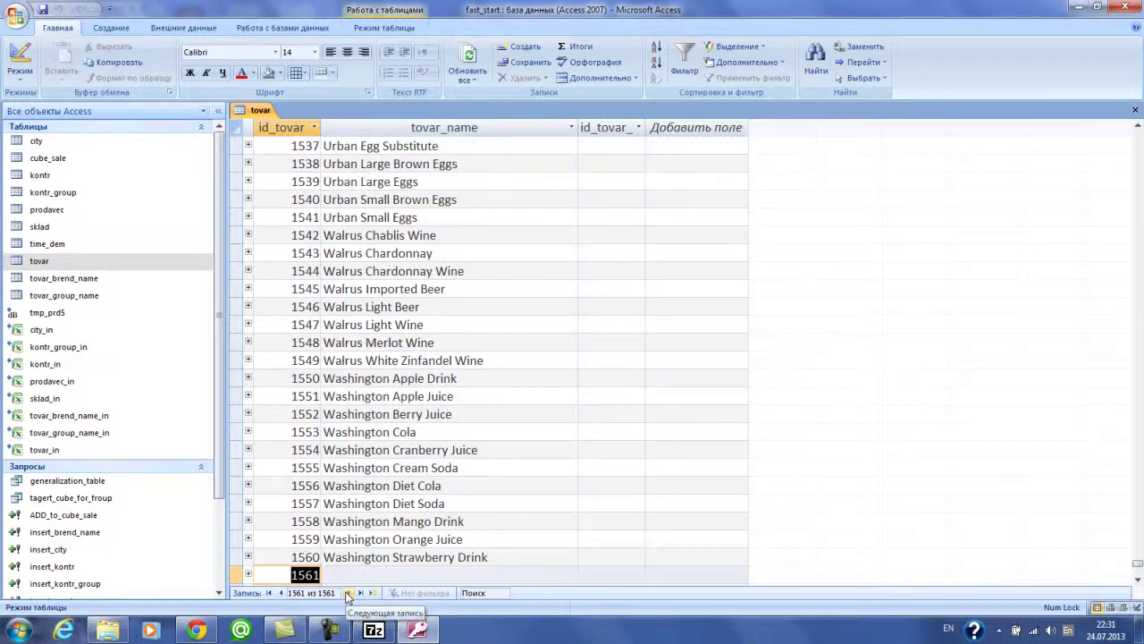
{"action": "right_click", "coordinate": [260, 109]}
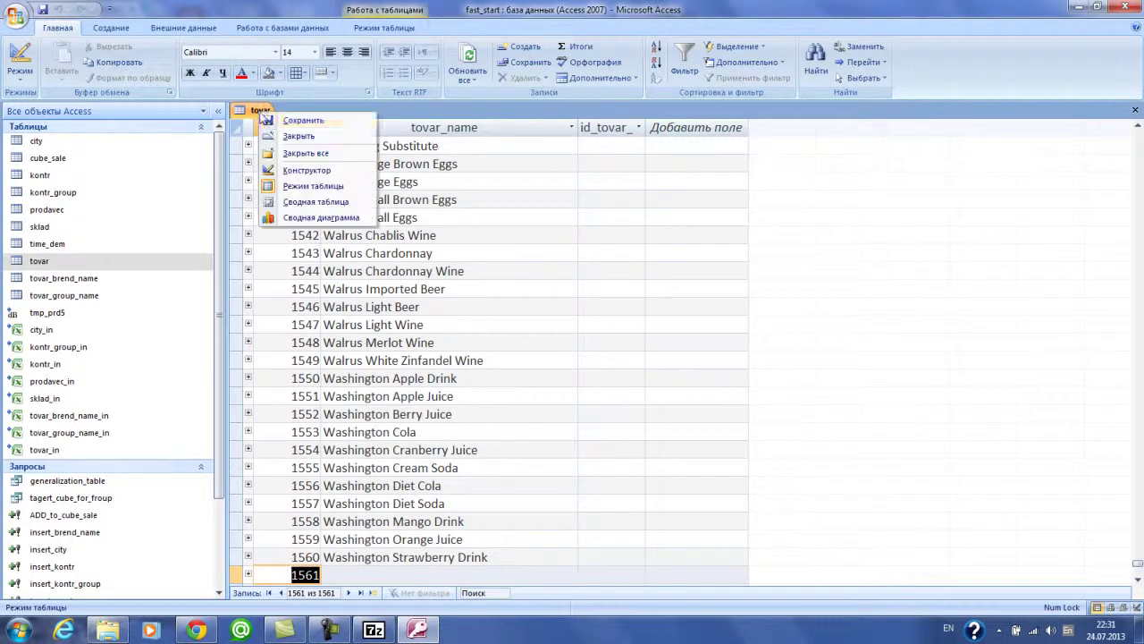
{"action": "left_click", "coordinate": [298, 136]}
{"action": "scroll", "coordinate": [198, 568], "scroll_direction": "down", "scroll_amount": 2}
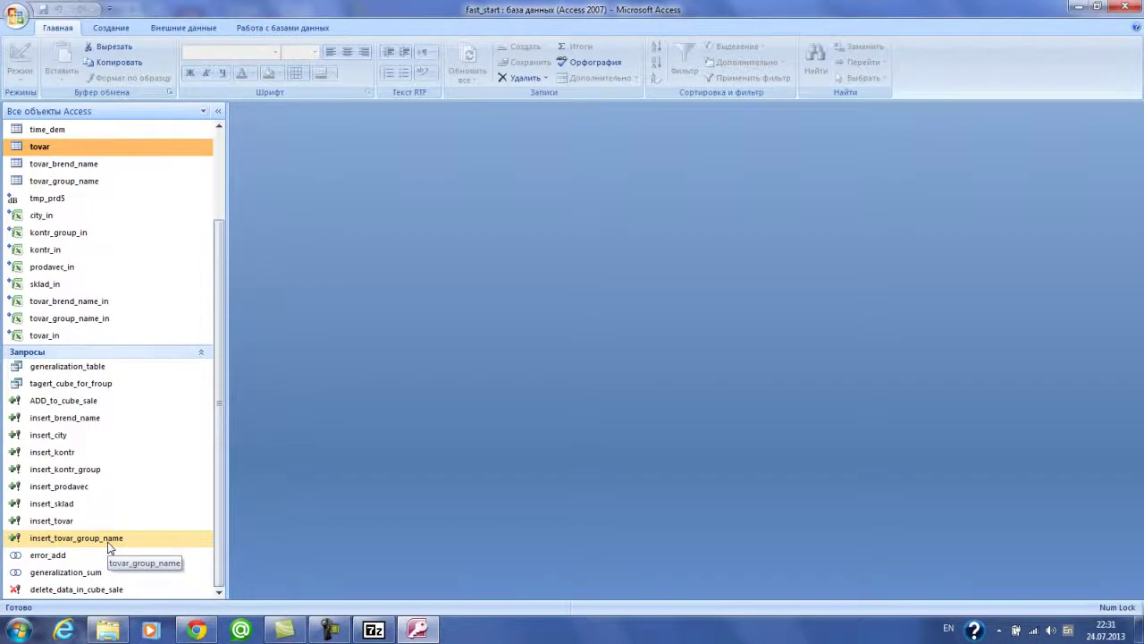
- Open error_add, then run insert_sklad to append the 11 missing stores
{"action": "double_click", "coordinate": [72, 553]}
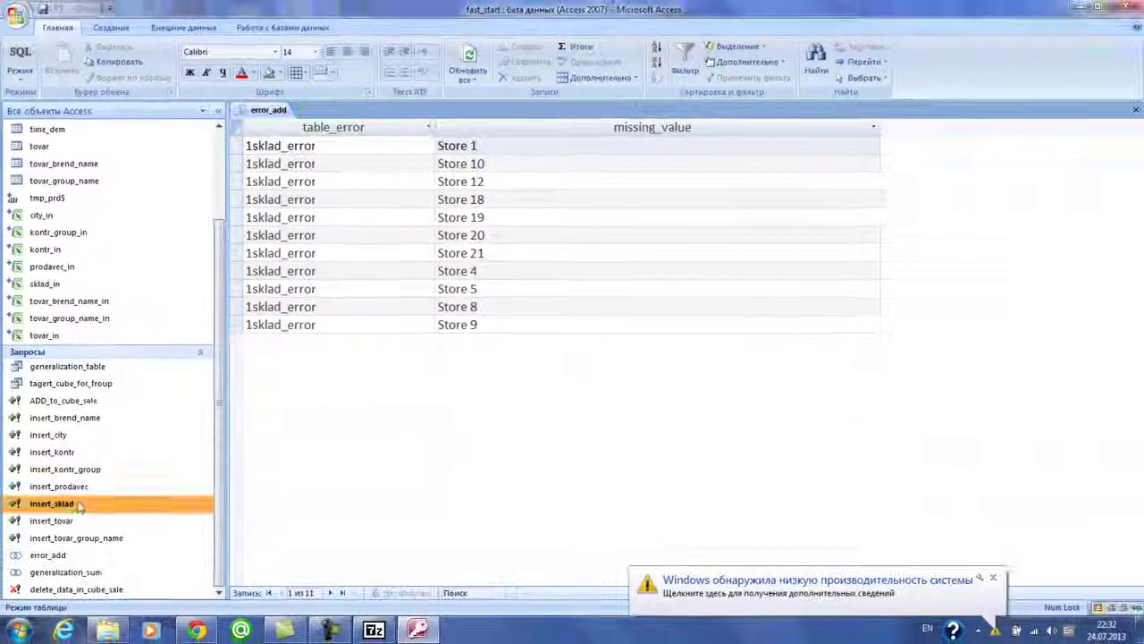
{"action": "double_click", "coordinate": [80, 497]}
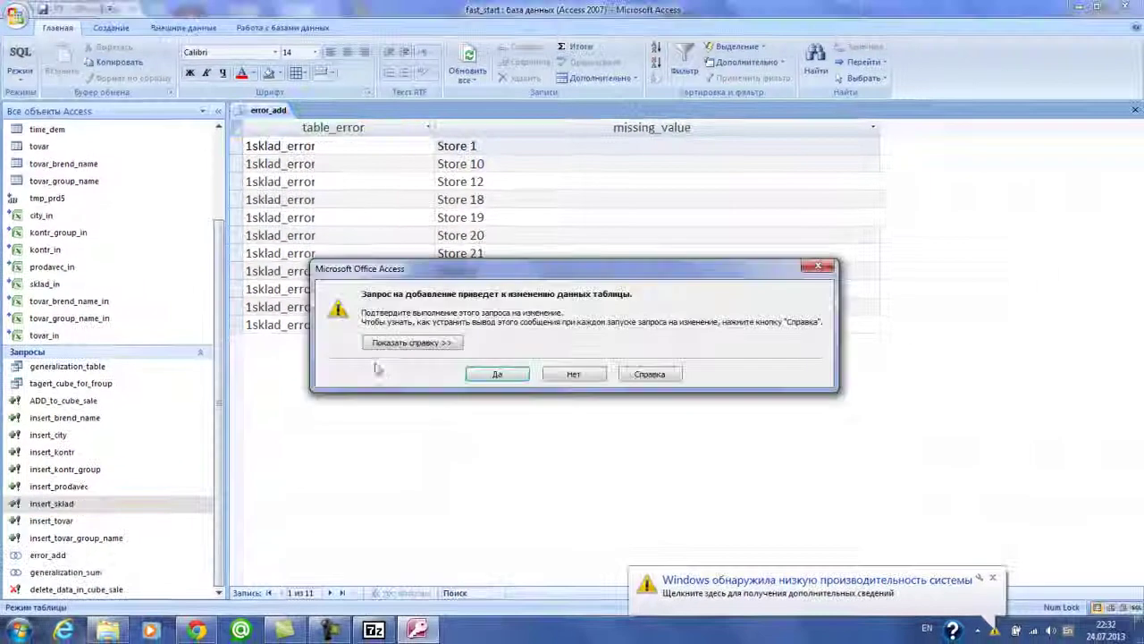
{"action": "left_click", "coordinate": [497, 375]}
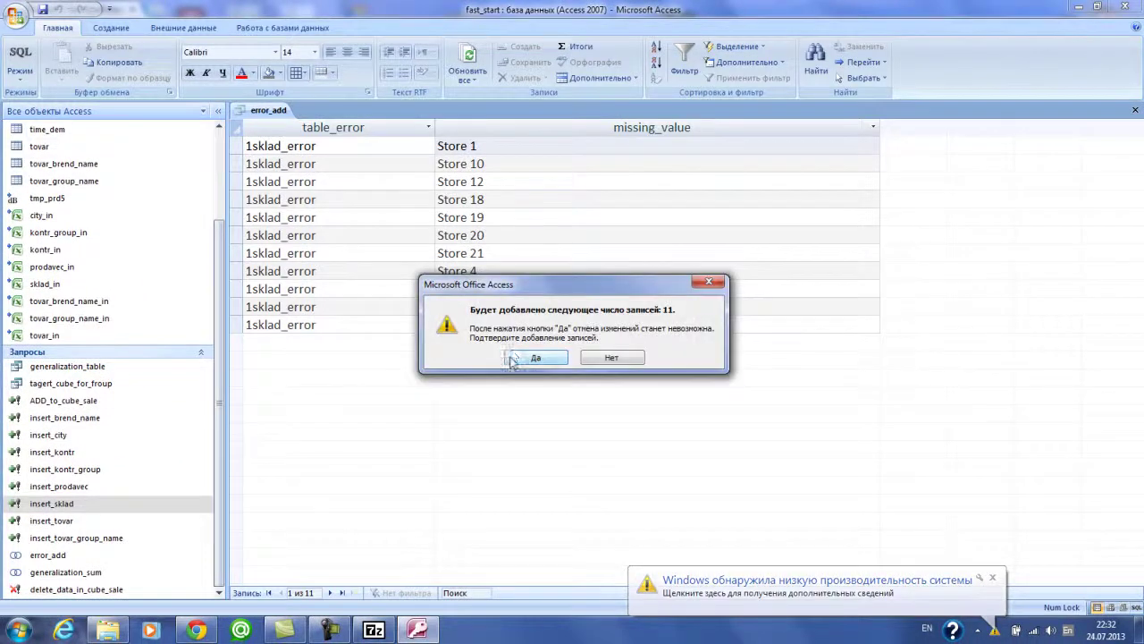
{"action": "left_click", "coordinate": [533, 357]}
{"action": "left_click", "coordinate": [994, 572]}
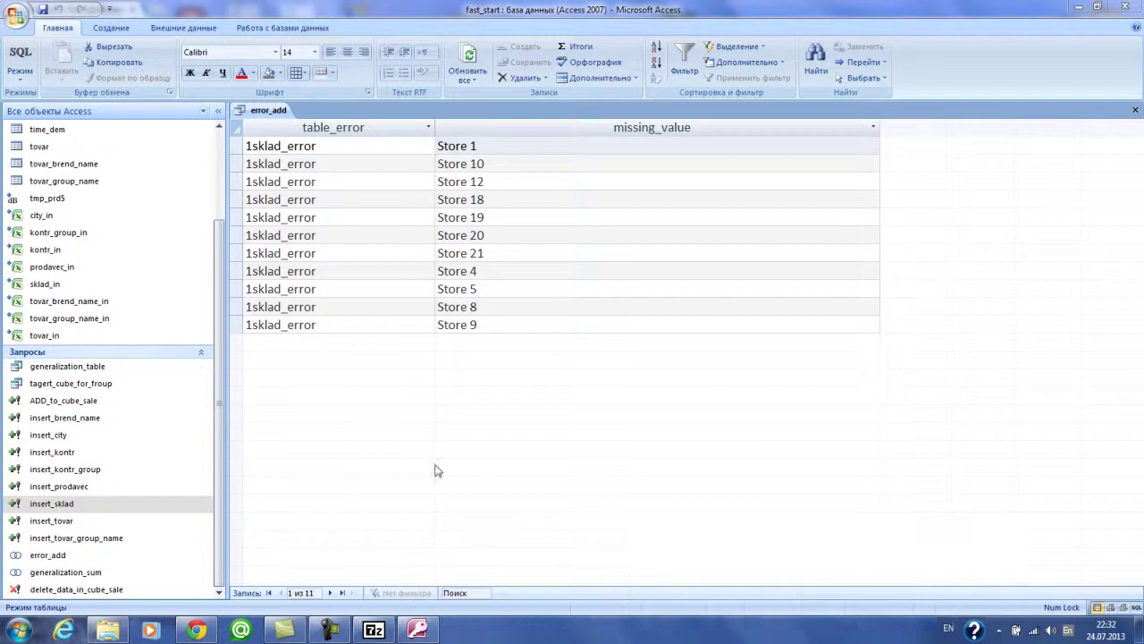
- Close and reopen error_add to confirm it now returns no missing stores, then close it
{"action": "right_click", "coordinate": [268, 110]}
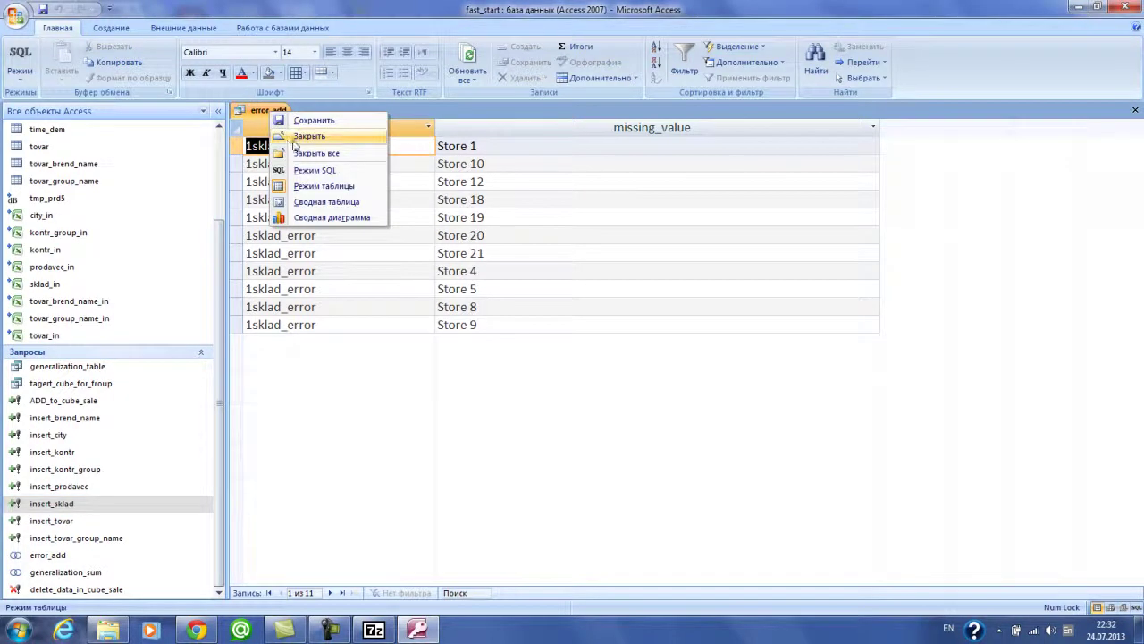
{"action": "left_click", "coordinate": [286, 135]}
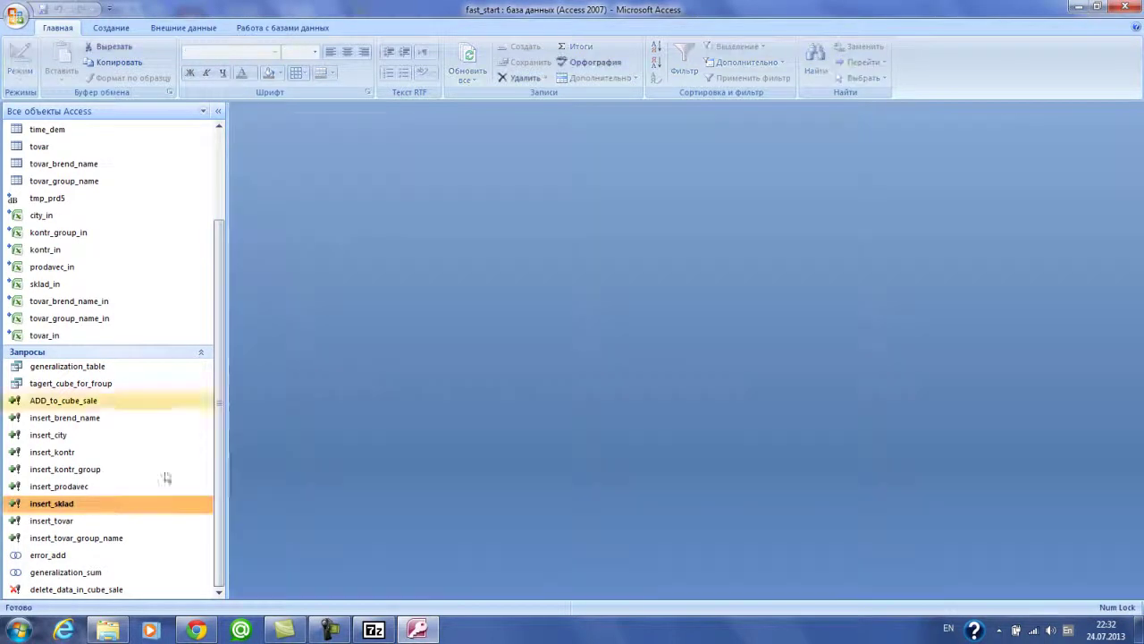
{"action": "left_click", "coordinate": [72, 558]}
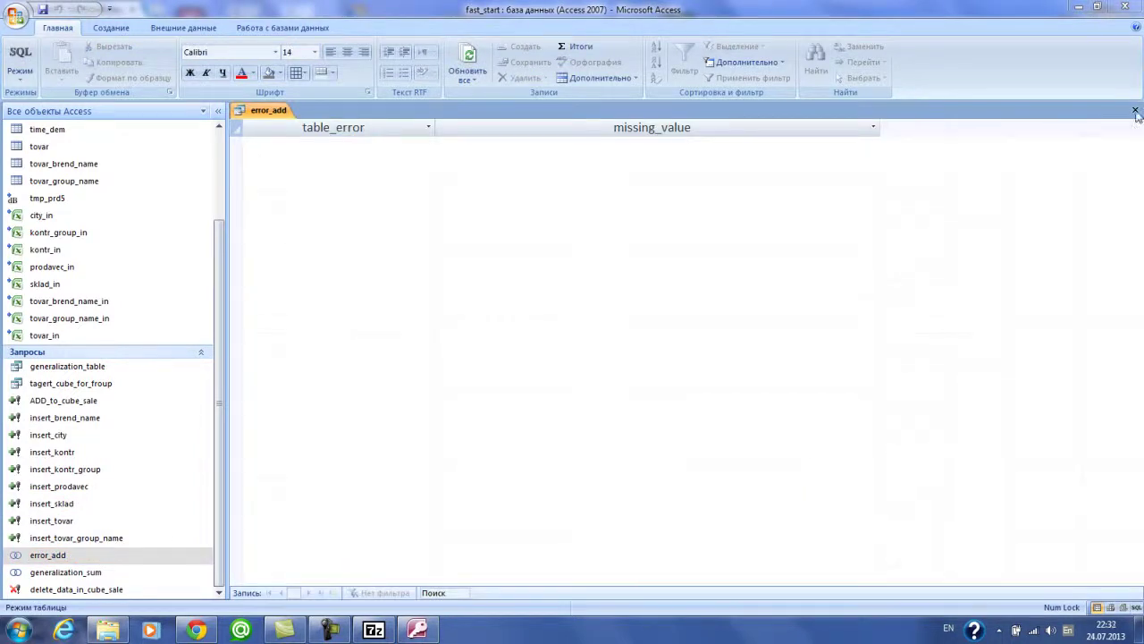
{"action": "right_click", "coordinate": [268, 110]}
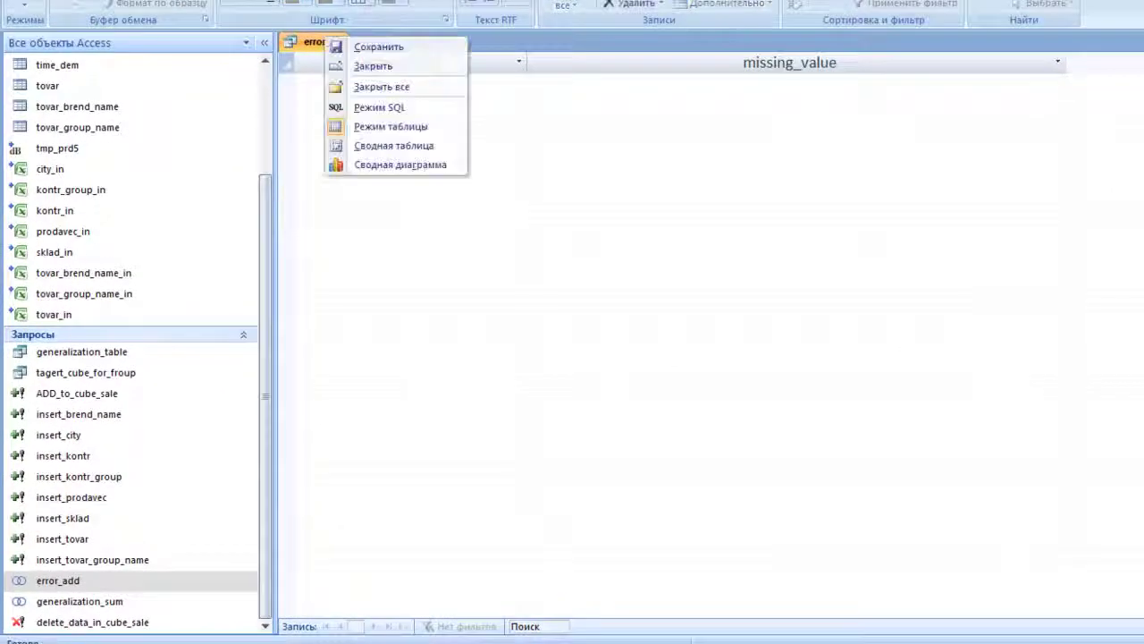
{"action": "left_click", "coordinate": [373, 65]}
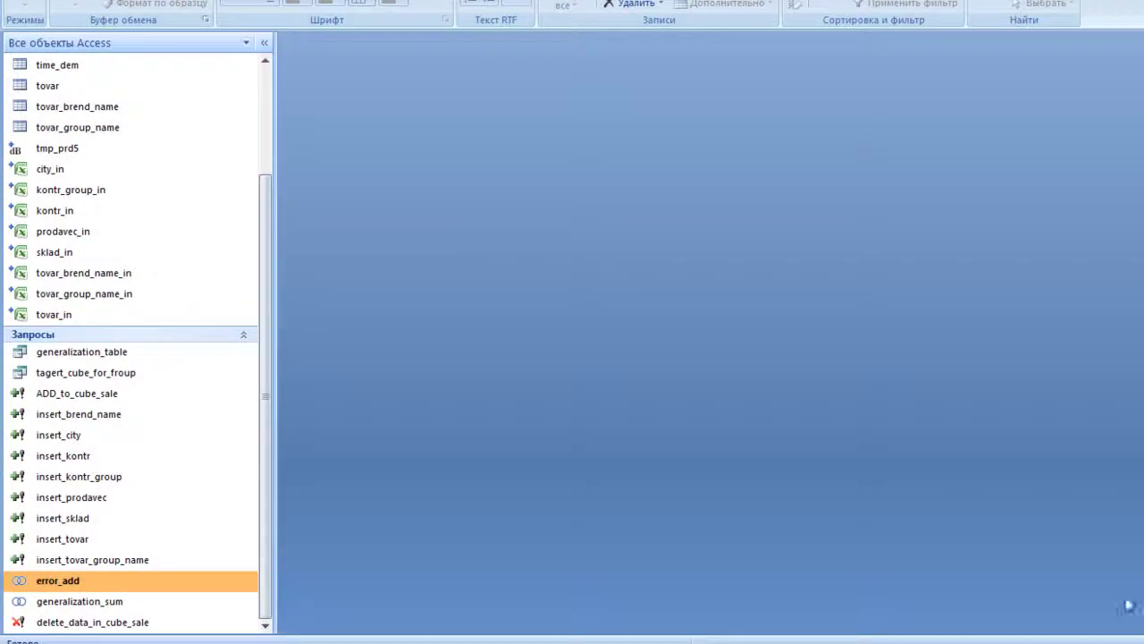
- Check generalization_sum's 164529-record total, close it, and open tmp_prd5 to compare the row count
{"action": "left_click", "coordinate": [141, 608]}
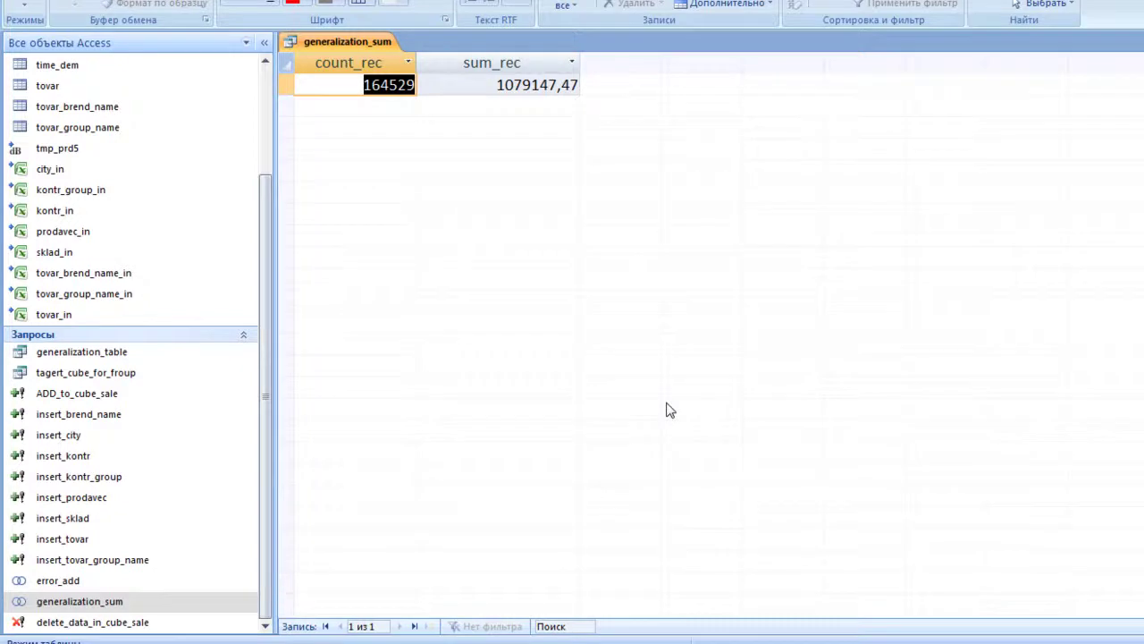
{"action": "right_click", "coordinate": [358, 40]}
{"action": "left_click", "coordinate": [404, 62]}
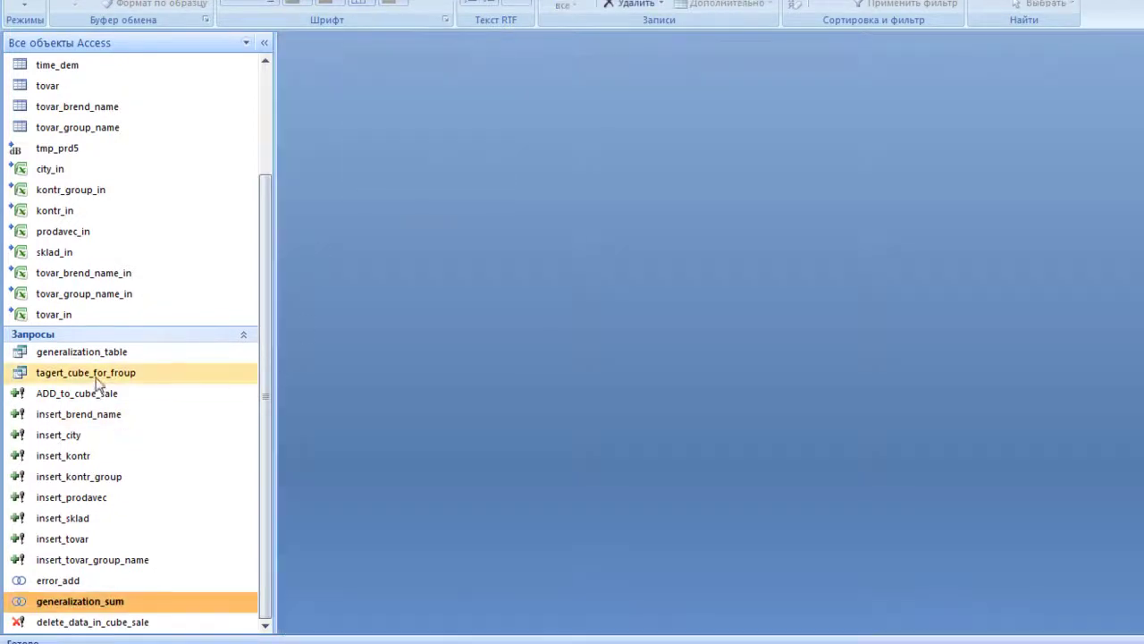
{"action": "left_click_drag", "start_coordinate": [273, 411], "coordinate": [275, 315]}
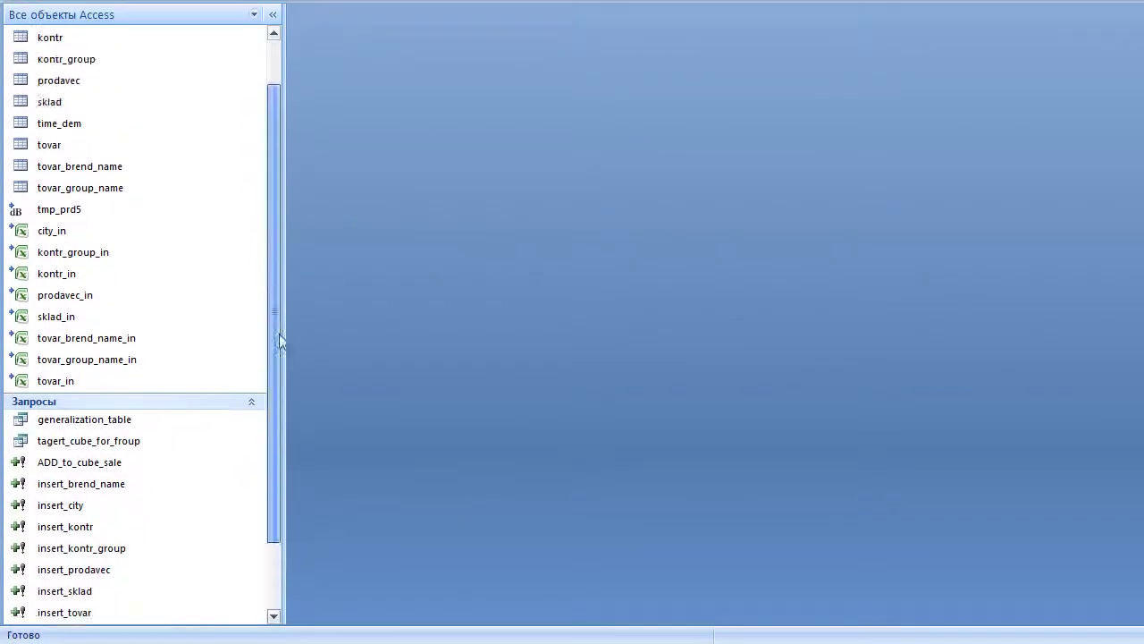
{"action": "left_click", "coordinate": [130, 251]}
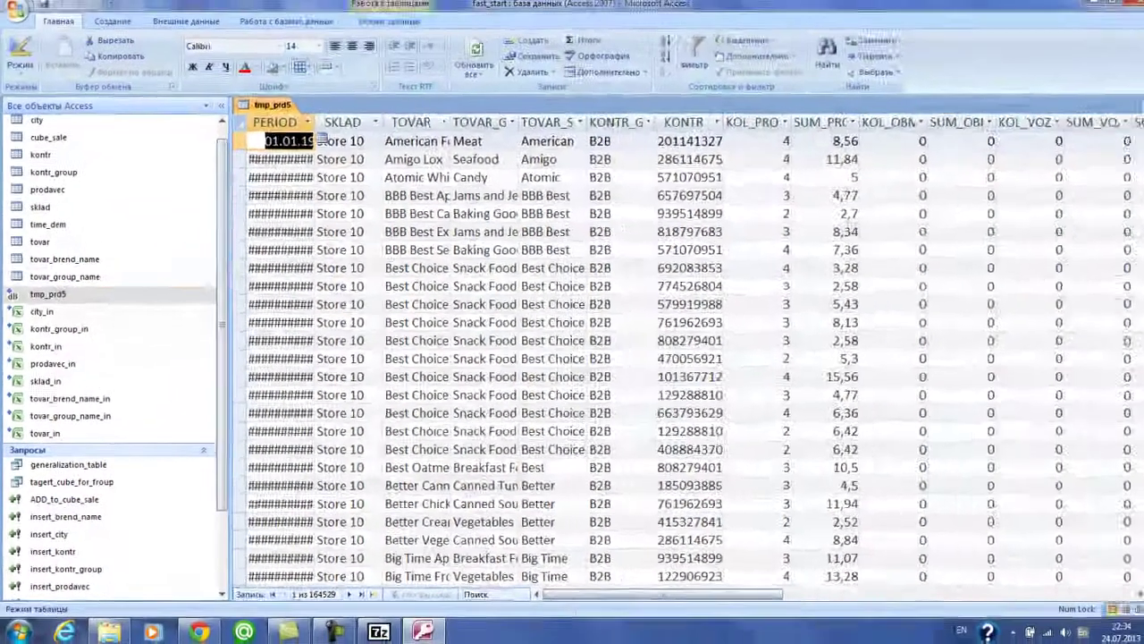
- Close tmp_prd5 and run ADD_to_cube_sale, appending the 164529 records to the cube
{"action": "key", "text": "ctrl+w"}
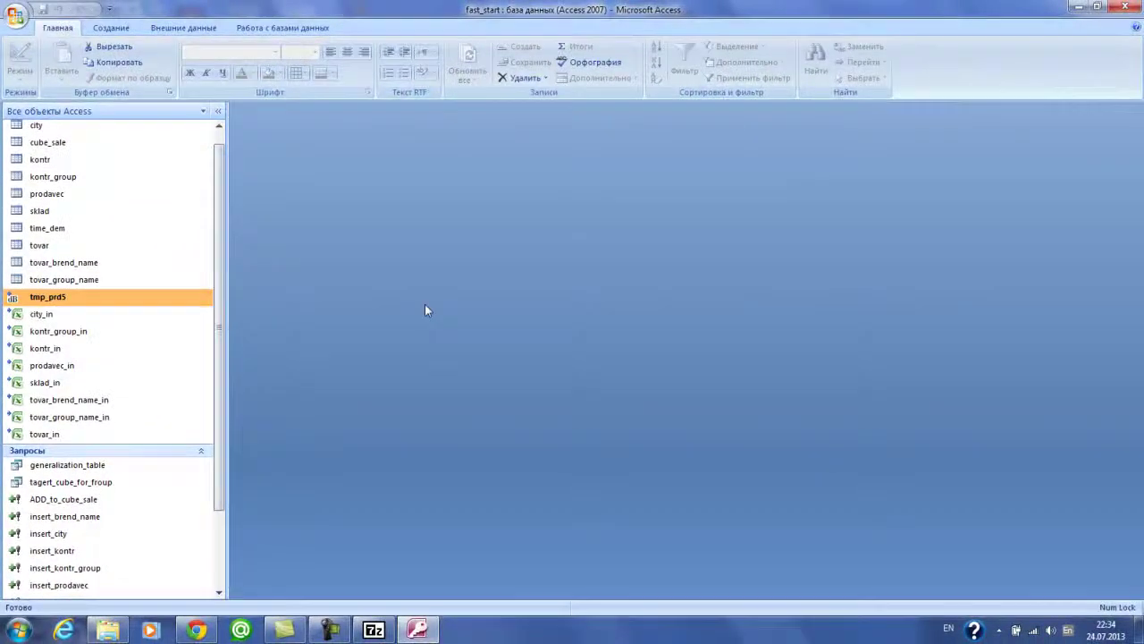
{"action": "double_click", "coordinate": [62, 499]}
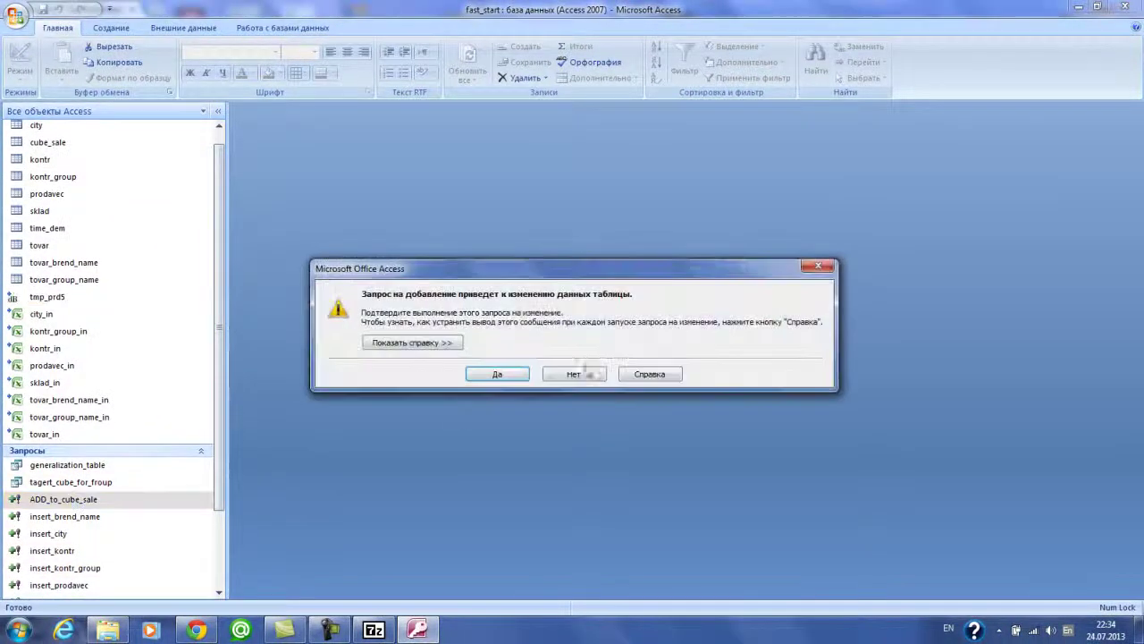
{"action": "left_click", "coordinate": [512, 378]}
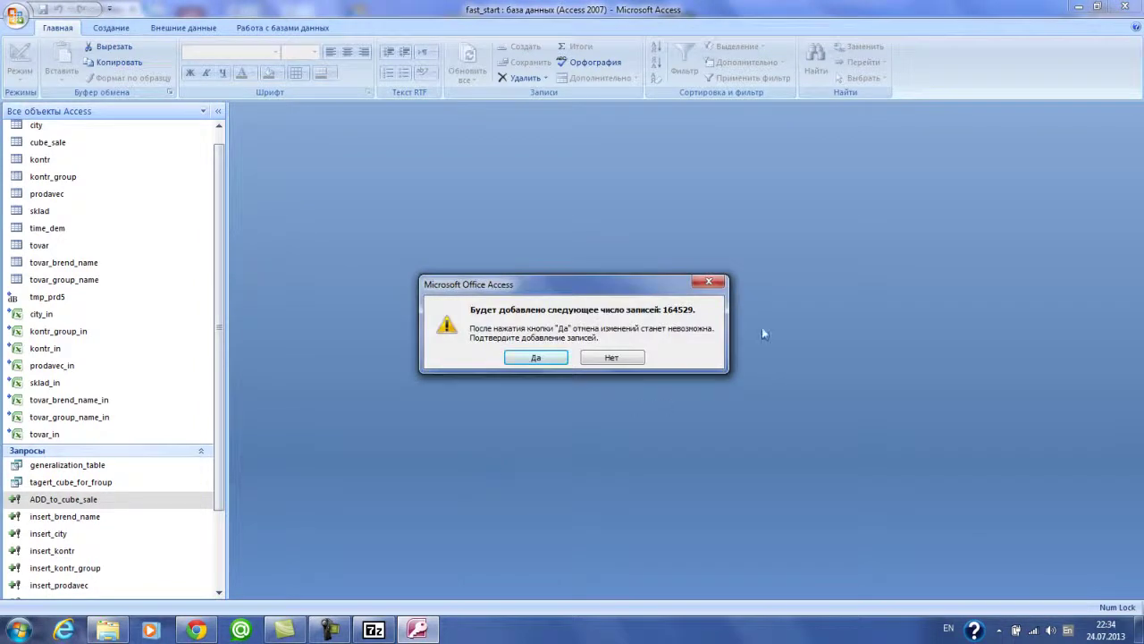
{"action": "left_click", "coordinate": [536, 355]}
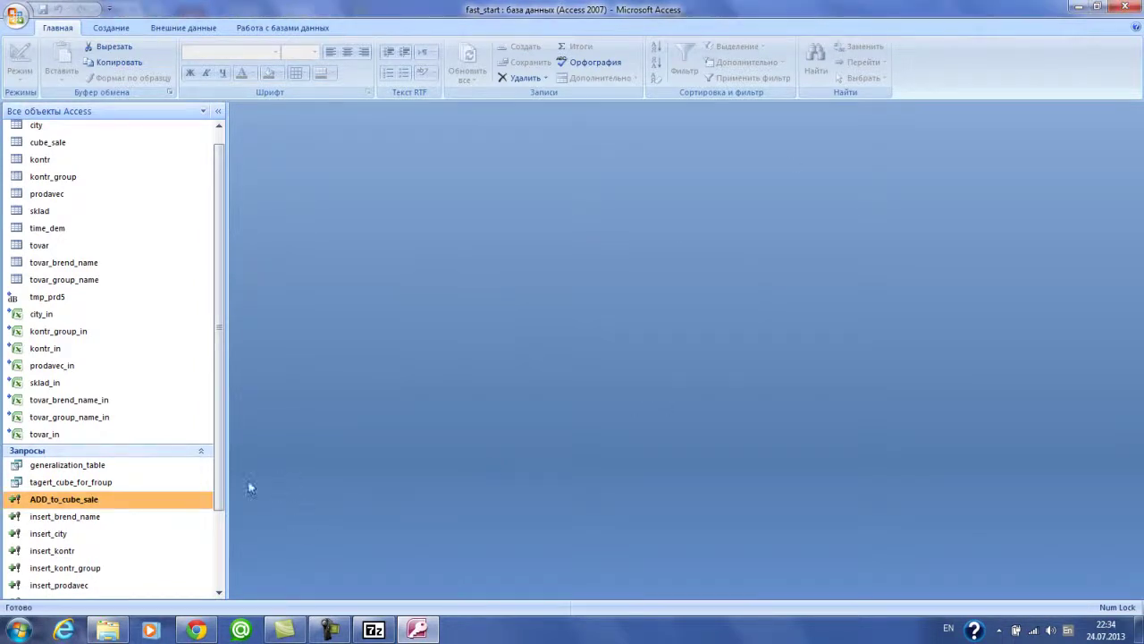
{"action": "scroll", "coordinate": [225, 481], "scroll_direction": "down", "scroll_amount": 2}
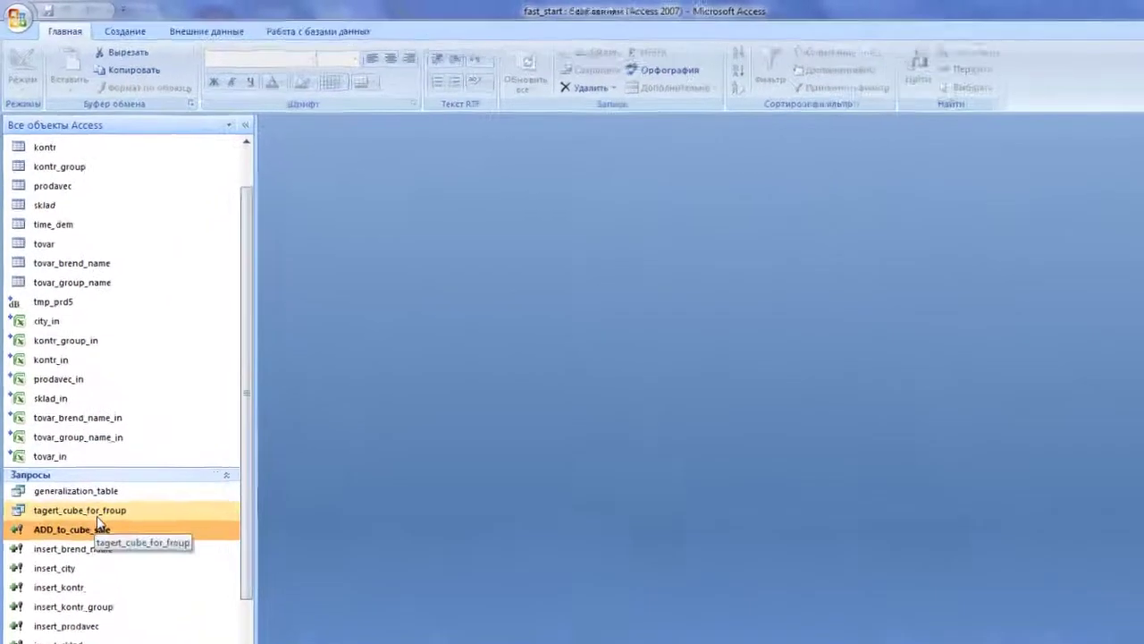
- Open tagert_cube_for_froup to view the cube data, then close it
{"action": "left_click", "coordinate": [98, 513]}
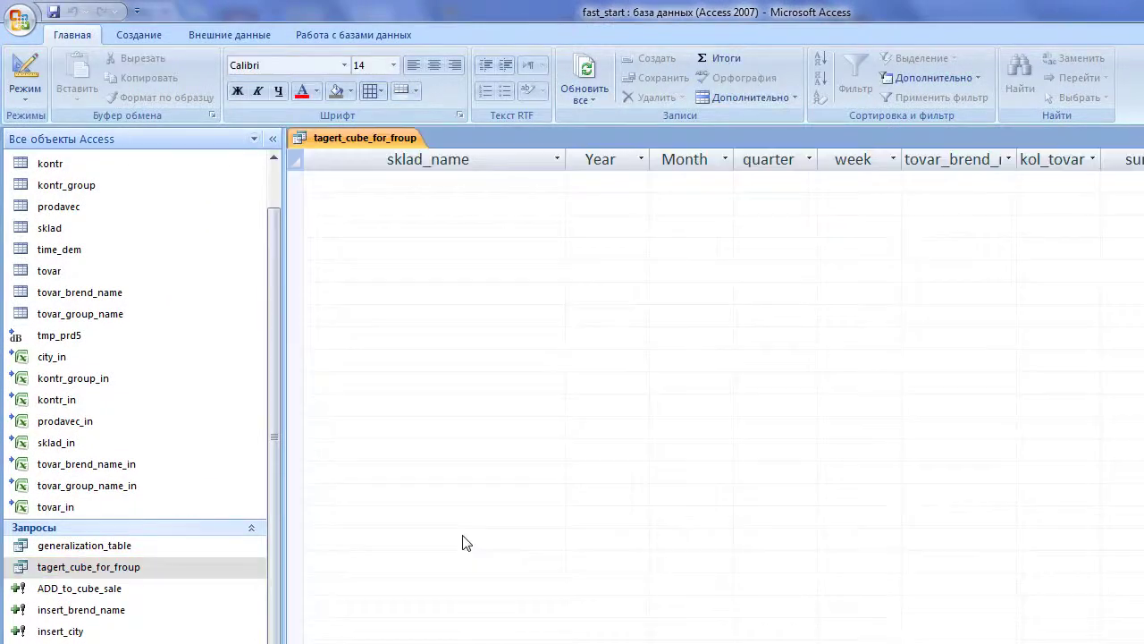
{"action": "right_click", "coordinate": [362, 142]}
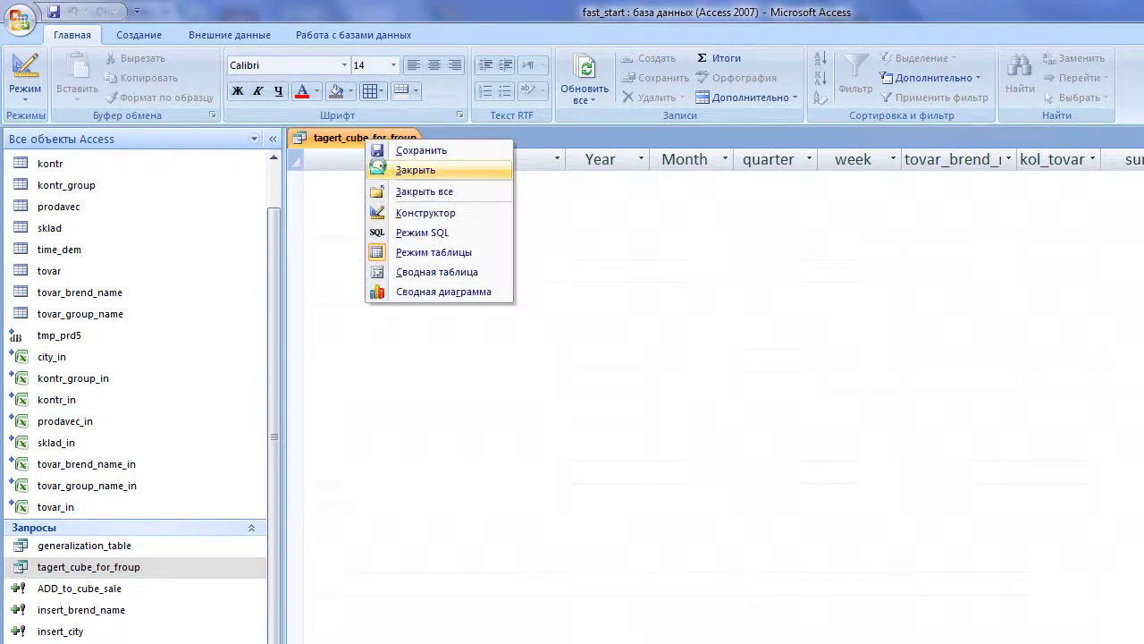
{"action": "left_click", "coordinate": [376, 169]}
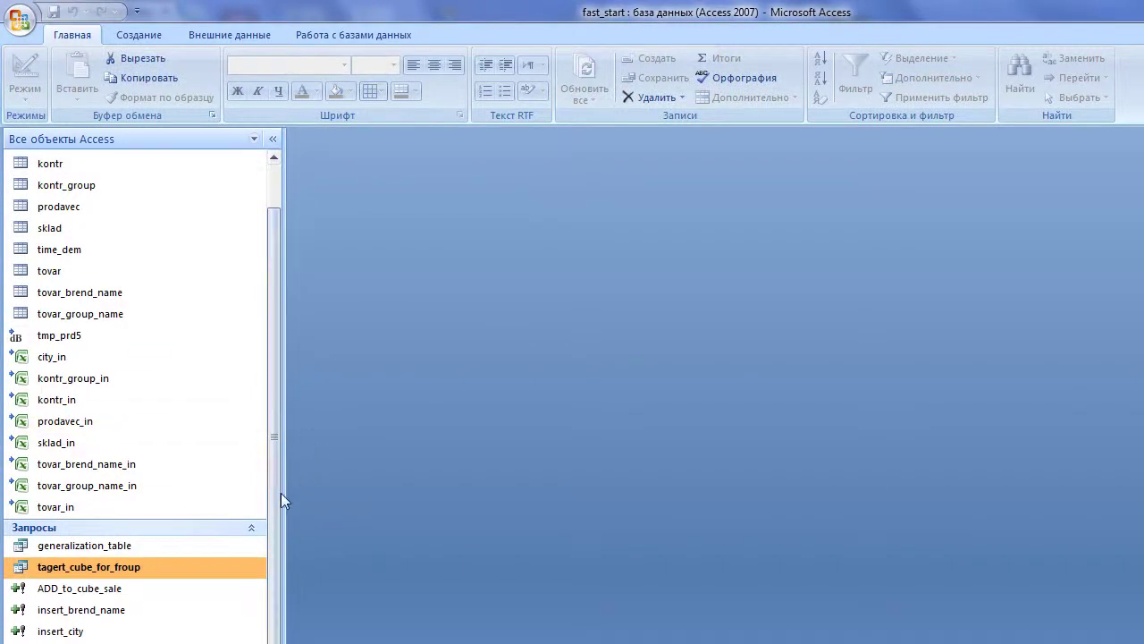
{"action": "scroll", "coordinate": [281, 496], "scroll_direction": "up", "scroll_amount": 2}
- Start an Excel import from External Data and select the time_dem.xlsx file
{"action": "left_click", "coordinate": [135, 36]}
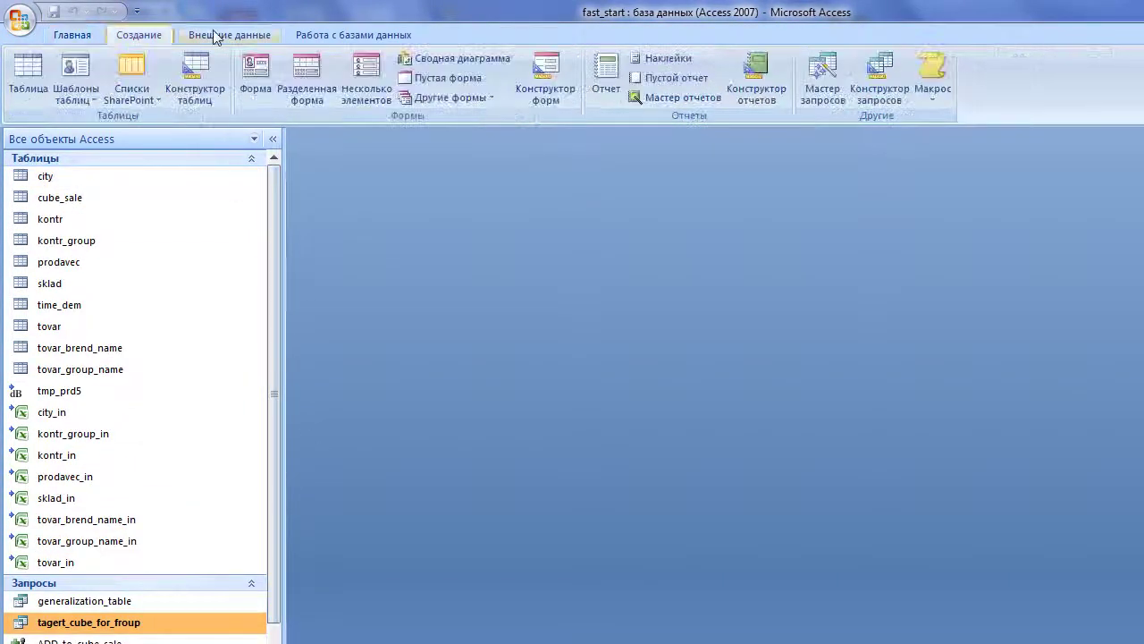
{"action": "left_click", "coordinate": [215, 35]}
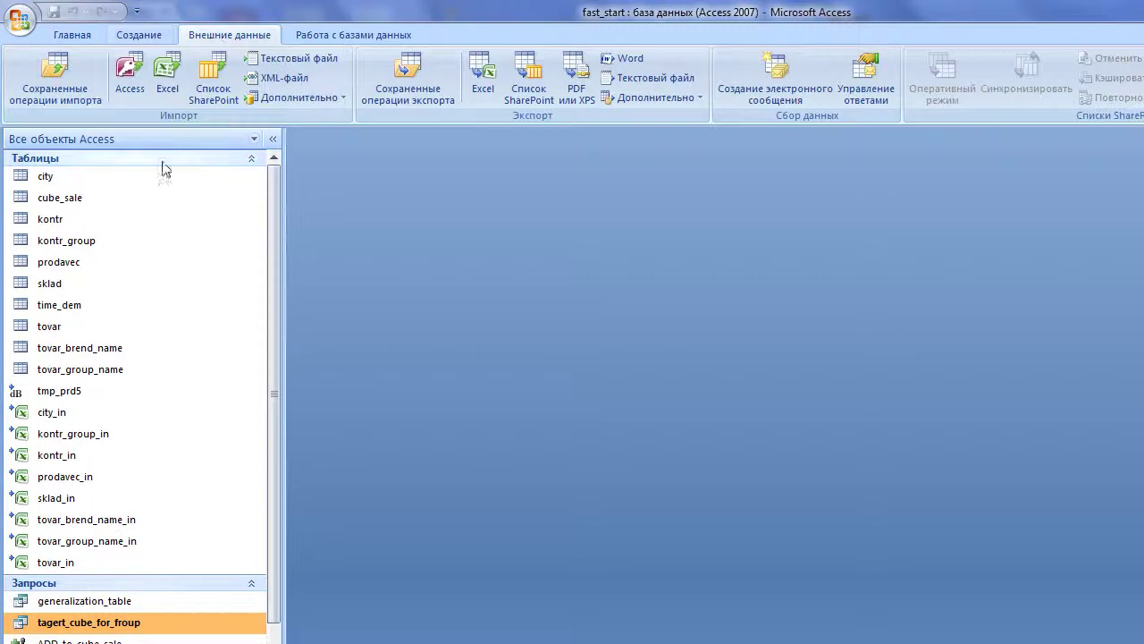
{"action": "left_click", "coordinate": [169, 89]}
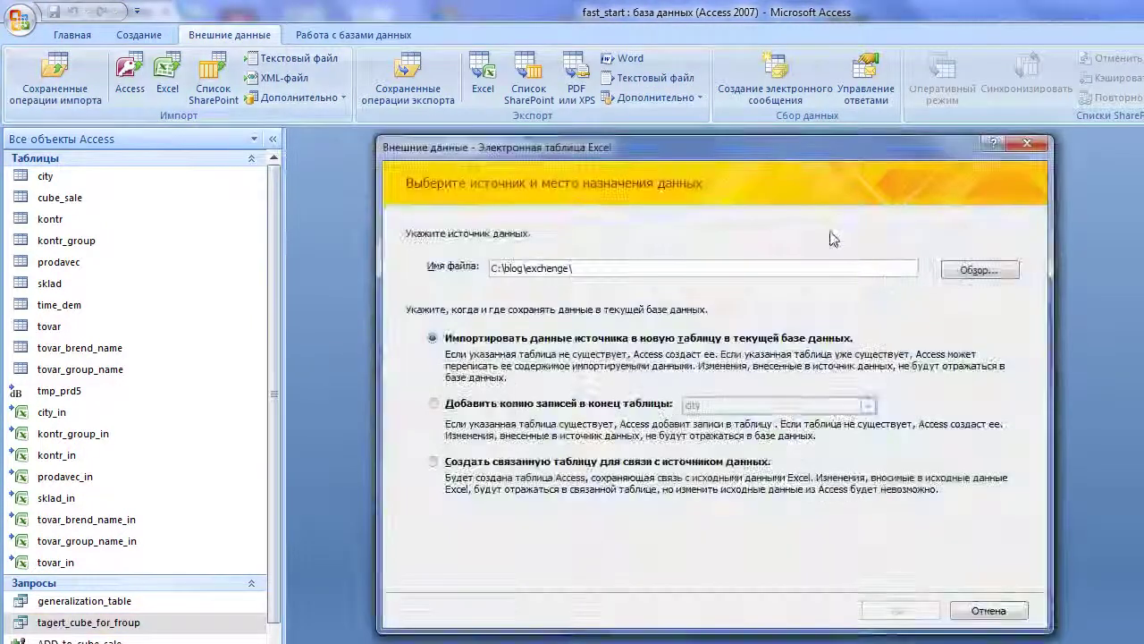
{"action": "left_click", "coordinate": [980, 270]}
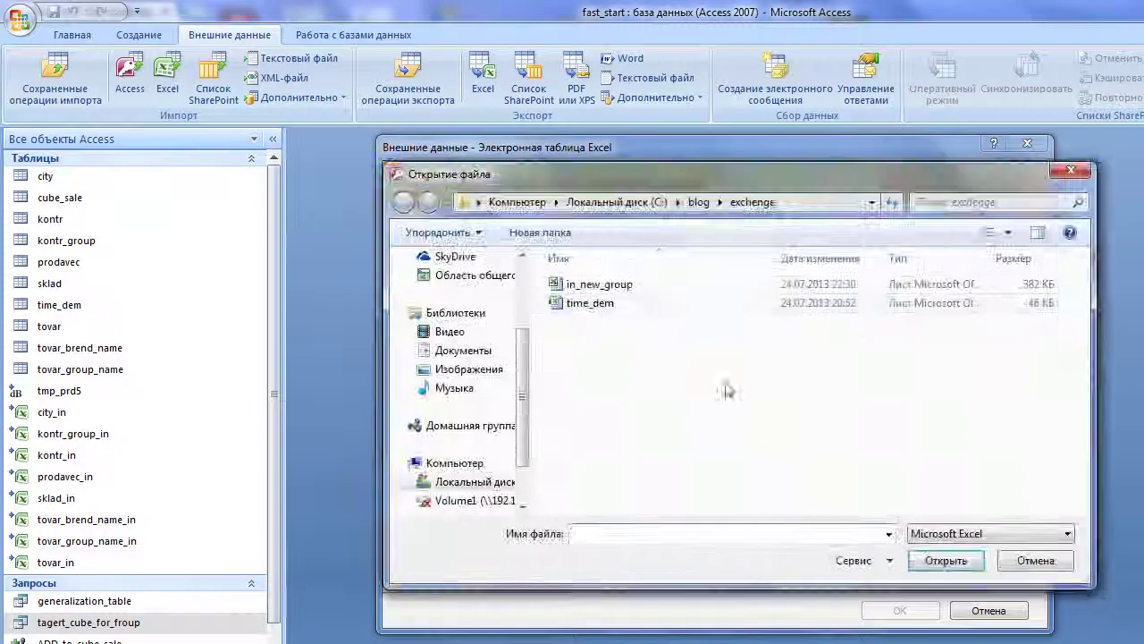
{"action": "left_click", "coordinate": [587, 304]}
{"action": "left_click", "coordinate": [939, 560]}
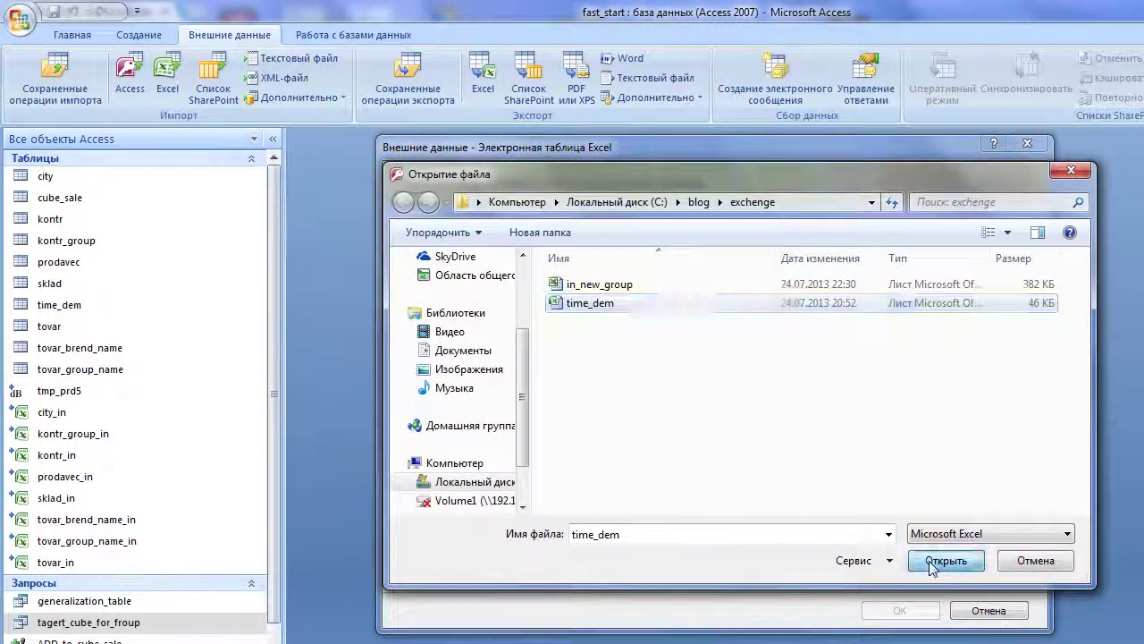
- Append the spreadsheet's records to the existing time_dem table and finish the import without saving steps
{"action": "left_click", "coordinate": [433, 403]}
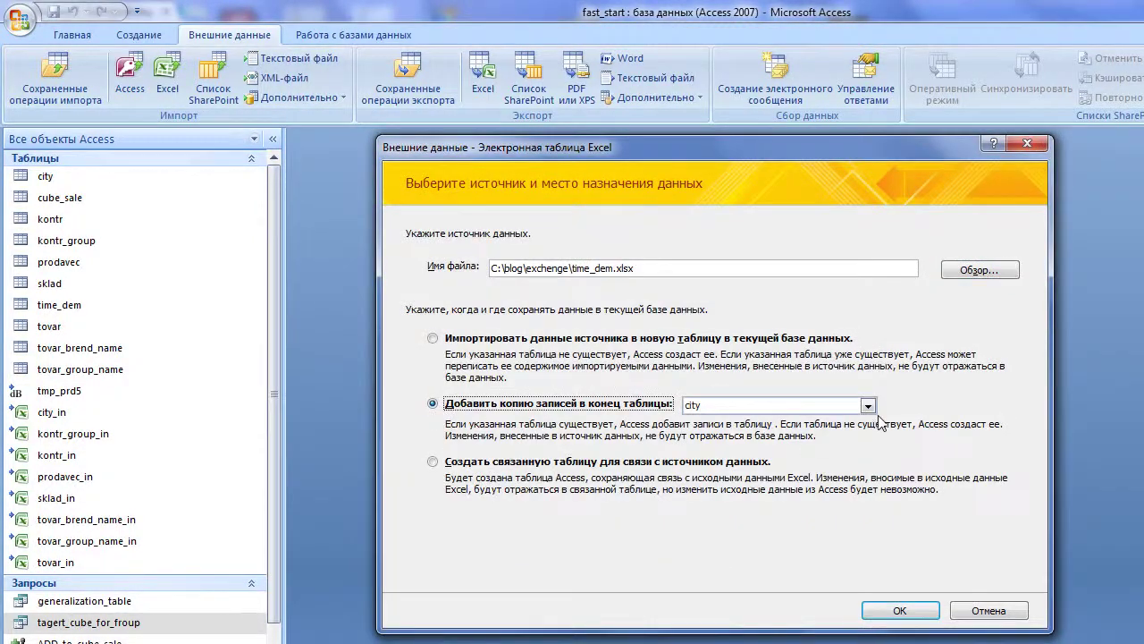
{"action": "left_click", "coordinate": [867, 405]}
{"action": "left_click", "coordinate": [809, 491]}
{"action": "left_click", "coordinate": [889, 612]}
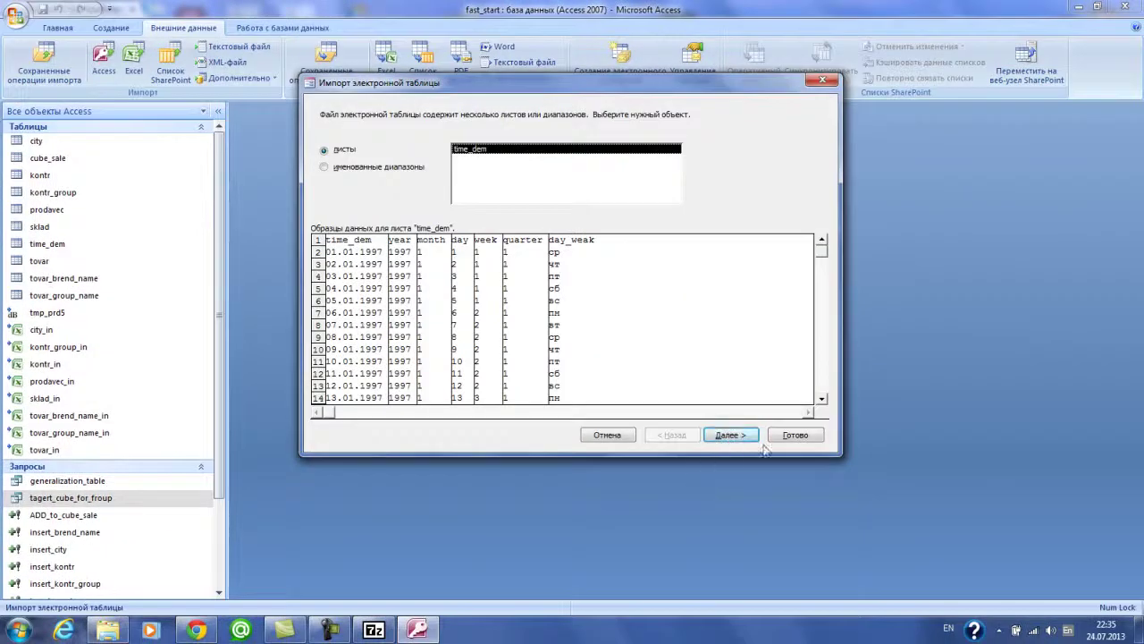
{"action": "left_click", "coordinate": [731, 435]}
{"action": "left_click", "coordinate": [796, 436]}
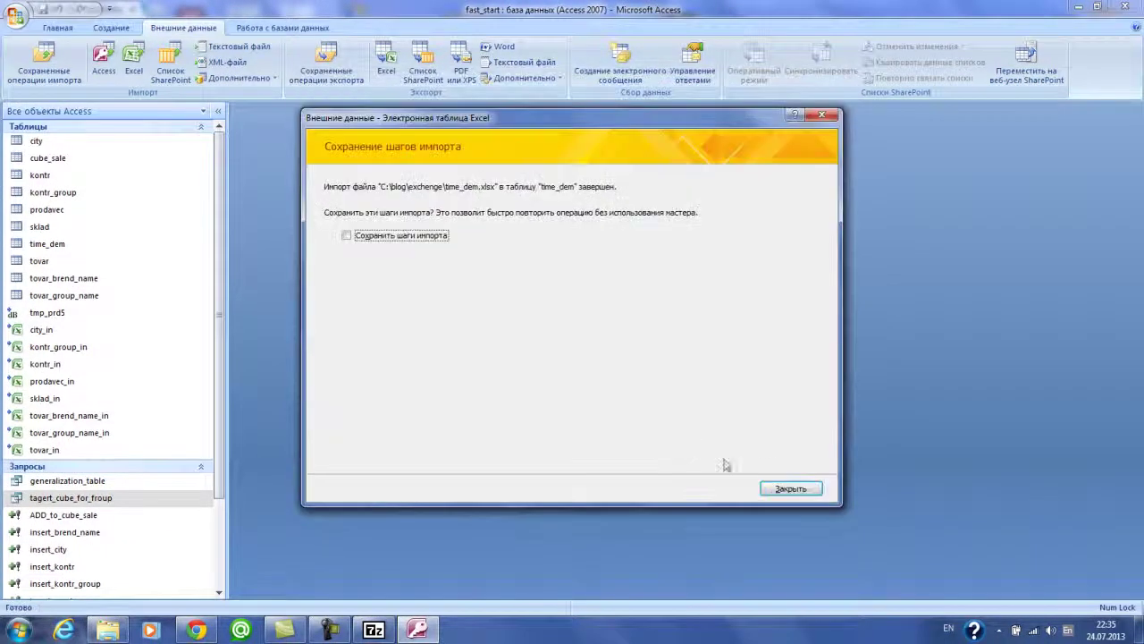
{"action": "left_click", "coordinate": [789, 487]}
- Open tagert_cube_for_froup to review the 1998 store sales, then close it
{"action": "double_click", "coordinate": [105, 498]}
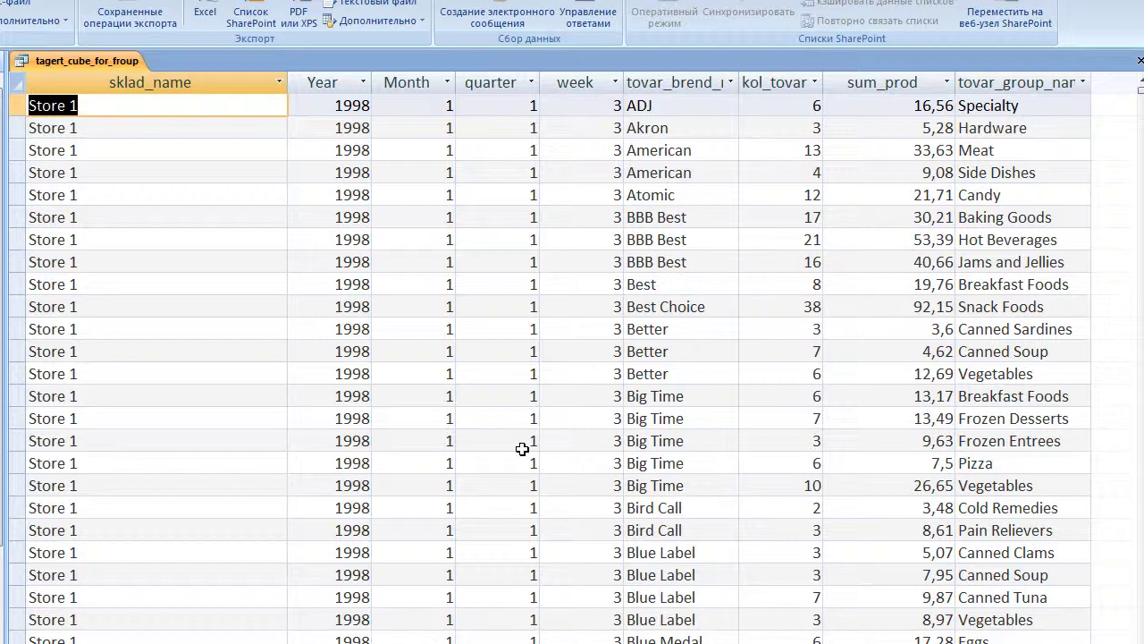
{"action": "right_click", "coordinate": [73, 57]}
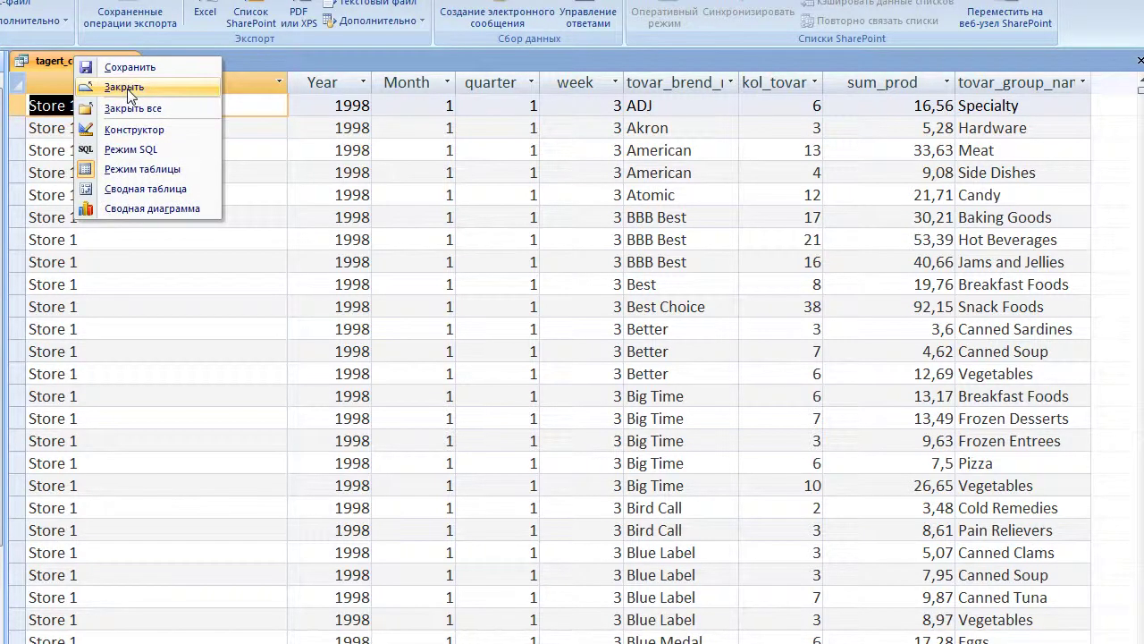
{"action": "left_click", "coordinate": [130, 93]}
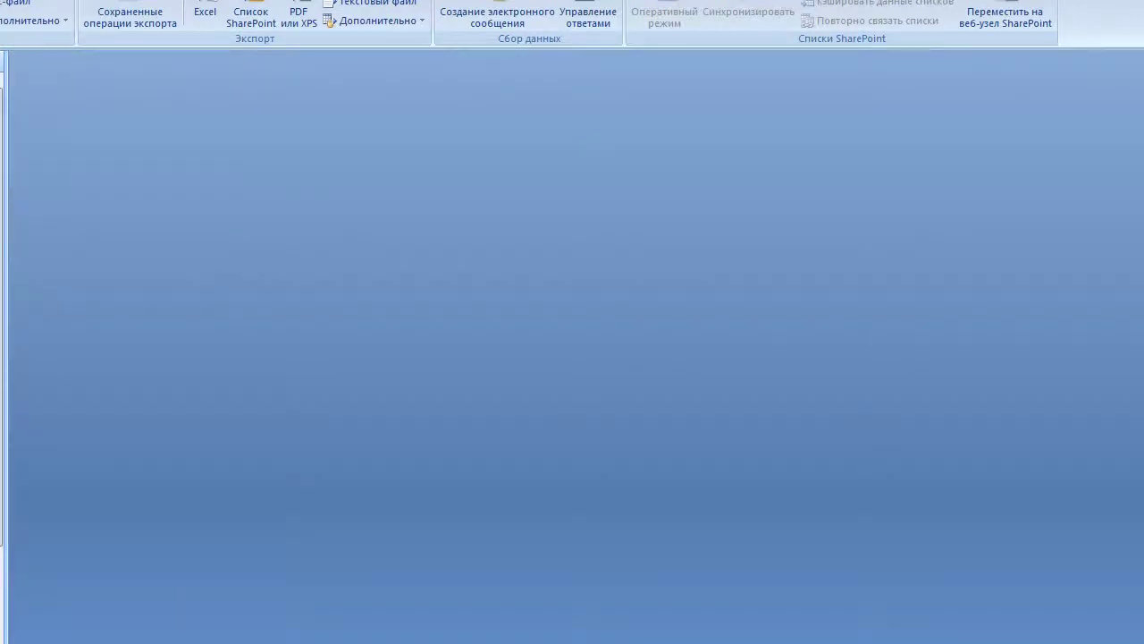
- Close Access and return to the blog folder in Explorer
{"action": "left_click", "coordinate": [1122, 10]}
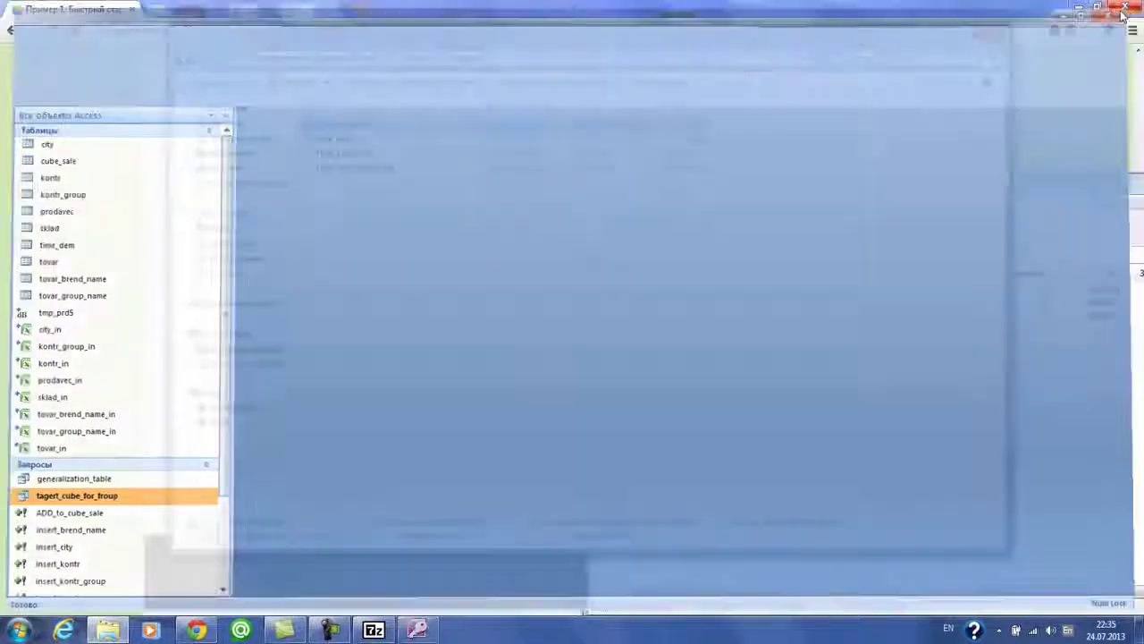
{"action": "left_click", "coordinate": [331, 324]}
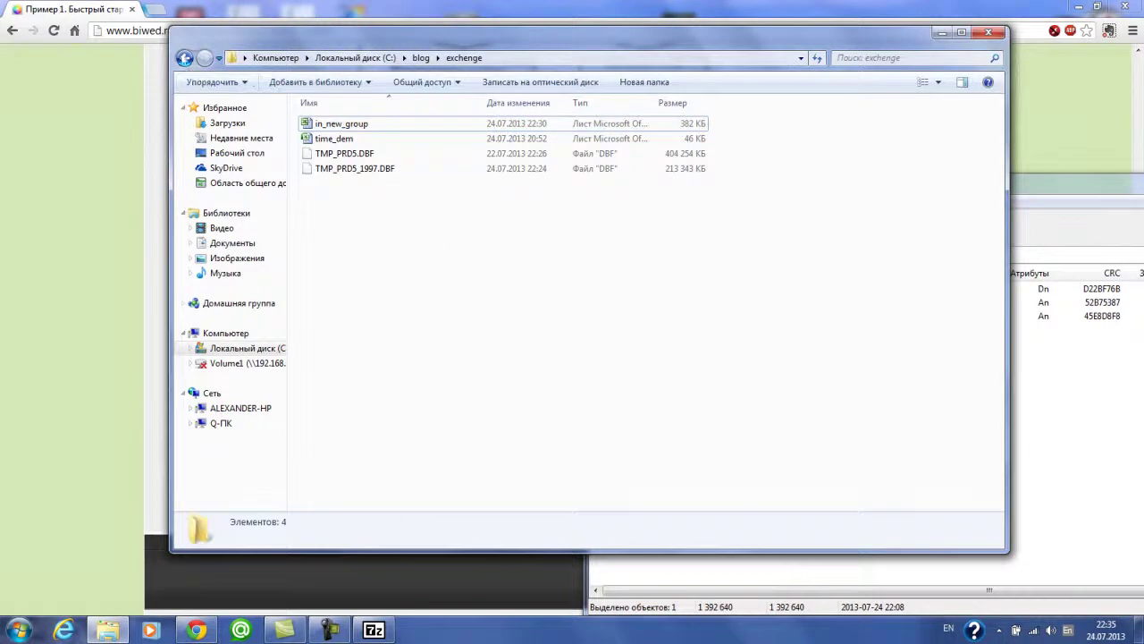
{"action": "left_click", "coordinate": [184, 57]}
- Create a new Excel worksheet in blog named fast_OLAP_CUBE
{"action": "right_click", "coordinate": [388, 249]}
{"action": "mouse_move", "coordinate": [455, 444]}
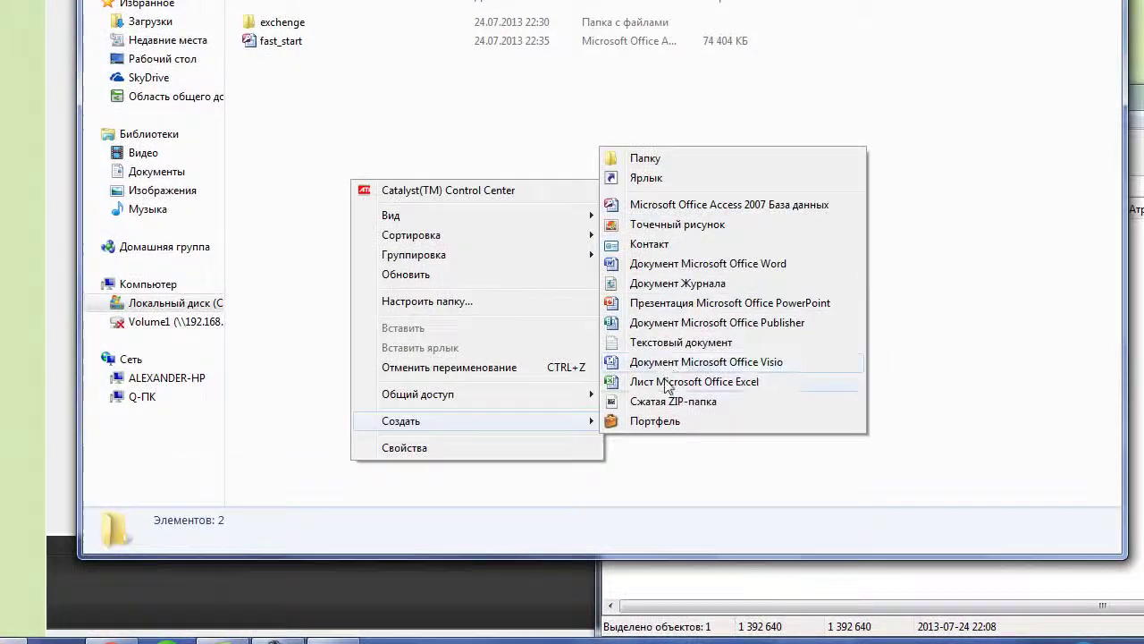
{"action": "left_click", "coordinate": [666, 383]}
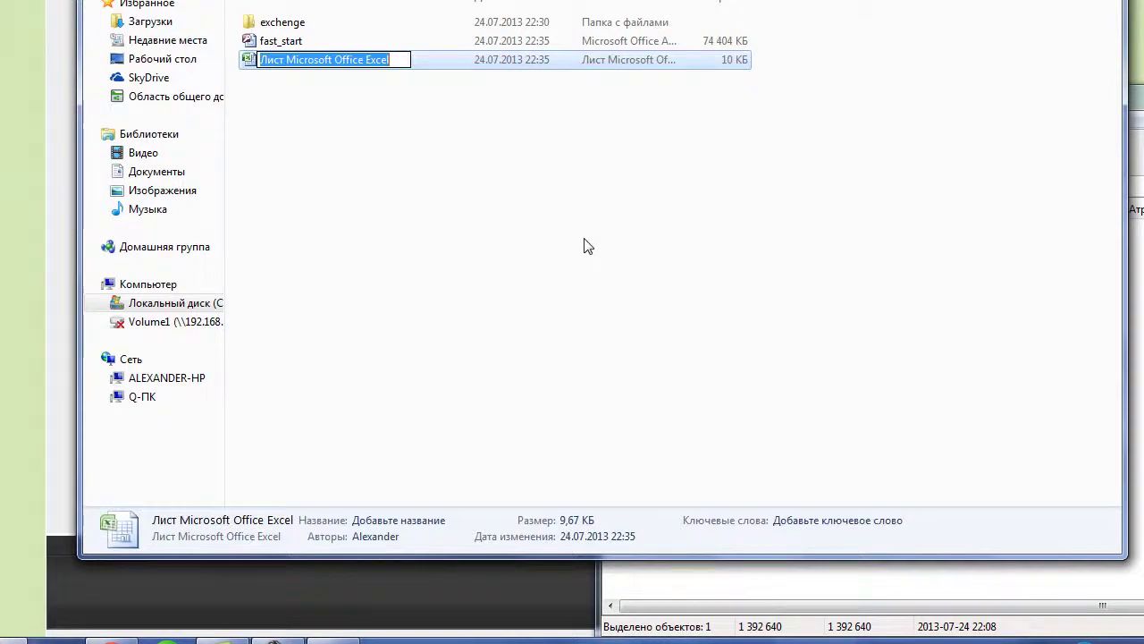
{"action": "type", "text": "fa"}
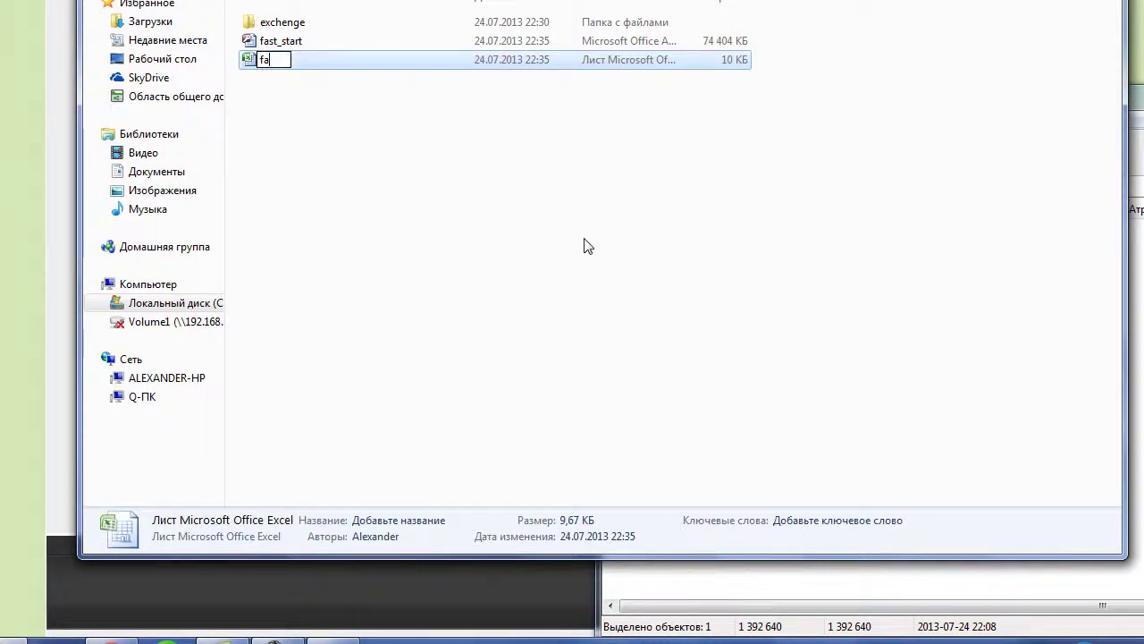
{"action": "type", "text": "st_OLAP_"}
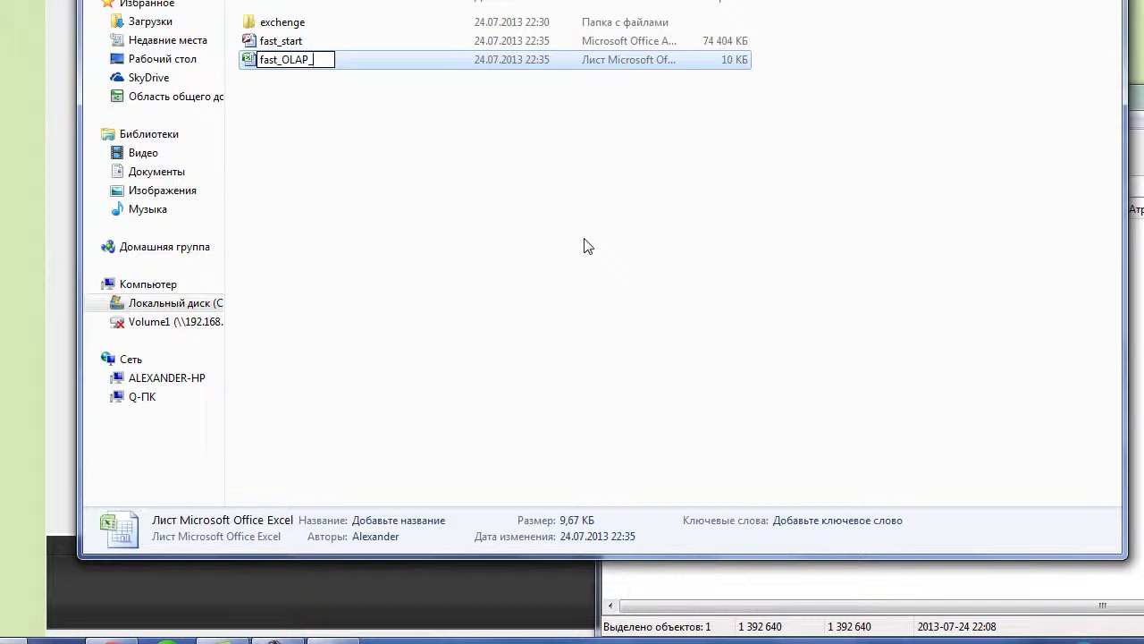
{"action": "type", "text": "CUBE"}
{"action": "key", "text": "Return"}
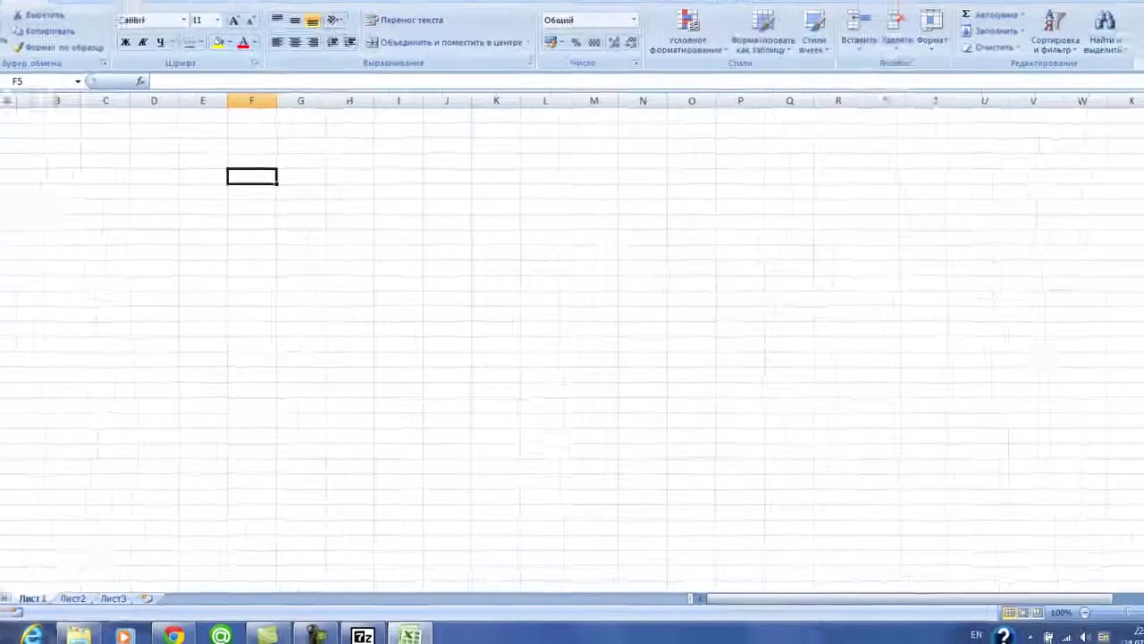
- From cell A1, start an Access import using the fast_start database in C:\blog
{"action": "left_click", "coordinate": [37, 143]}
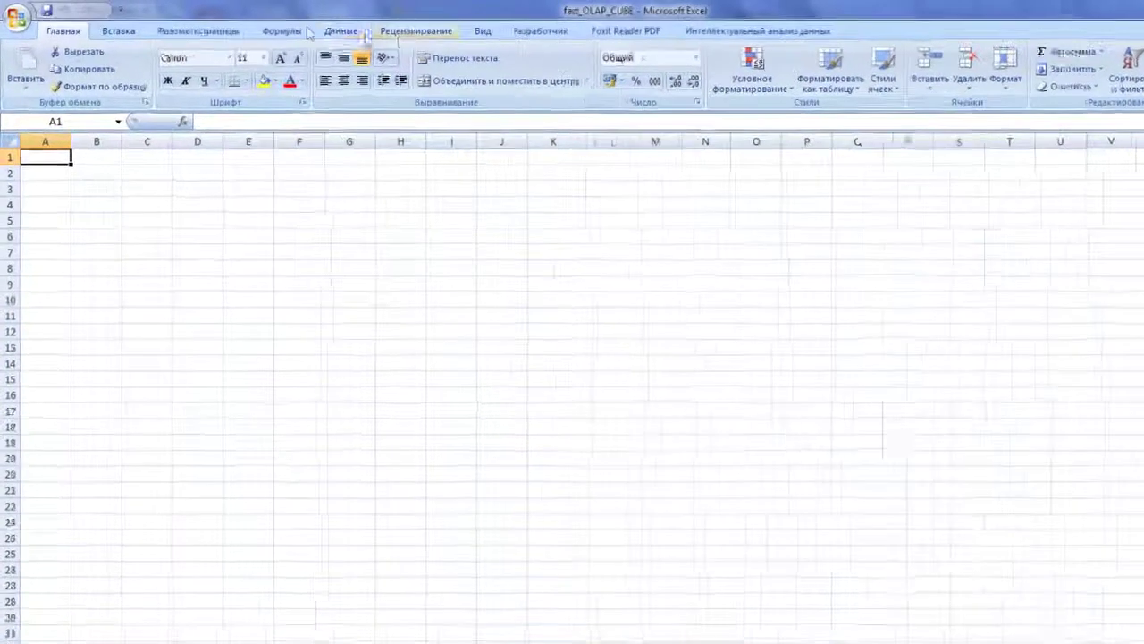
{"action": "left_click", "coordinate": [307, 28]}
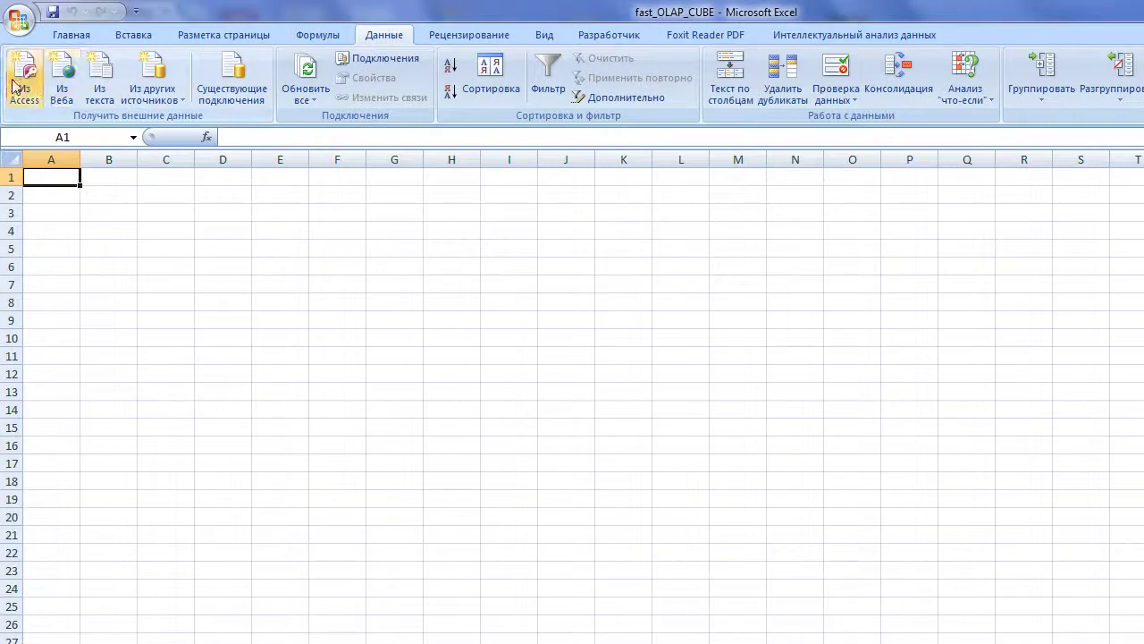
{"action": "left_click", "coordinate": [24, 89]}
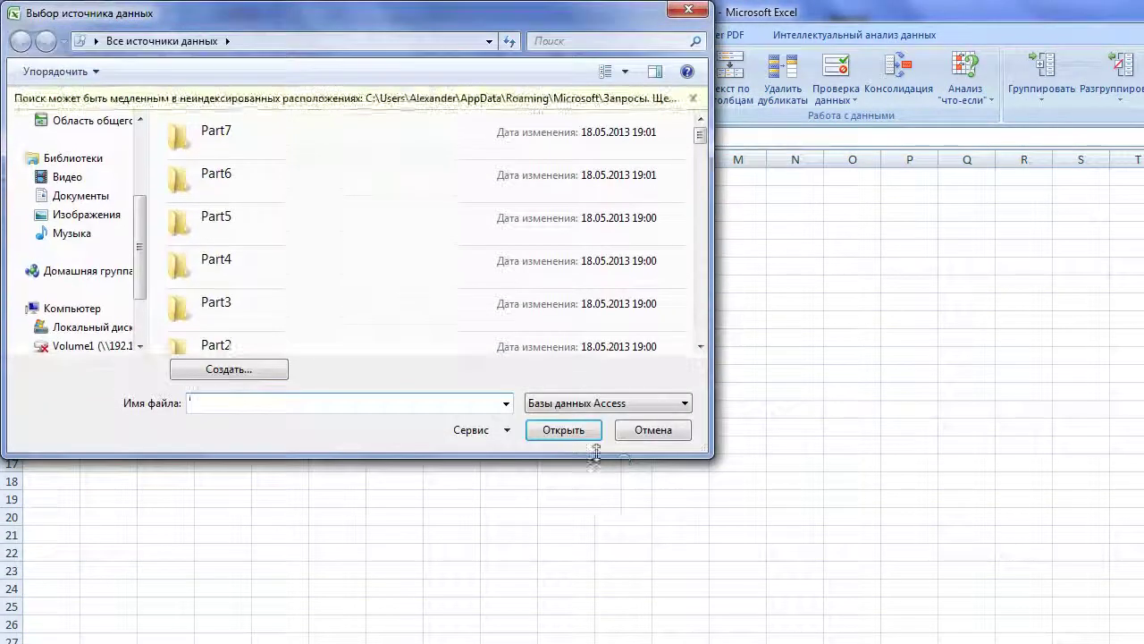
{"action": "left_click", "coordinate": [94, 41]}
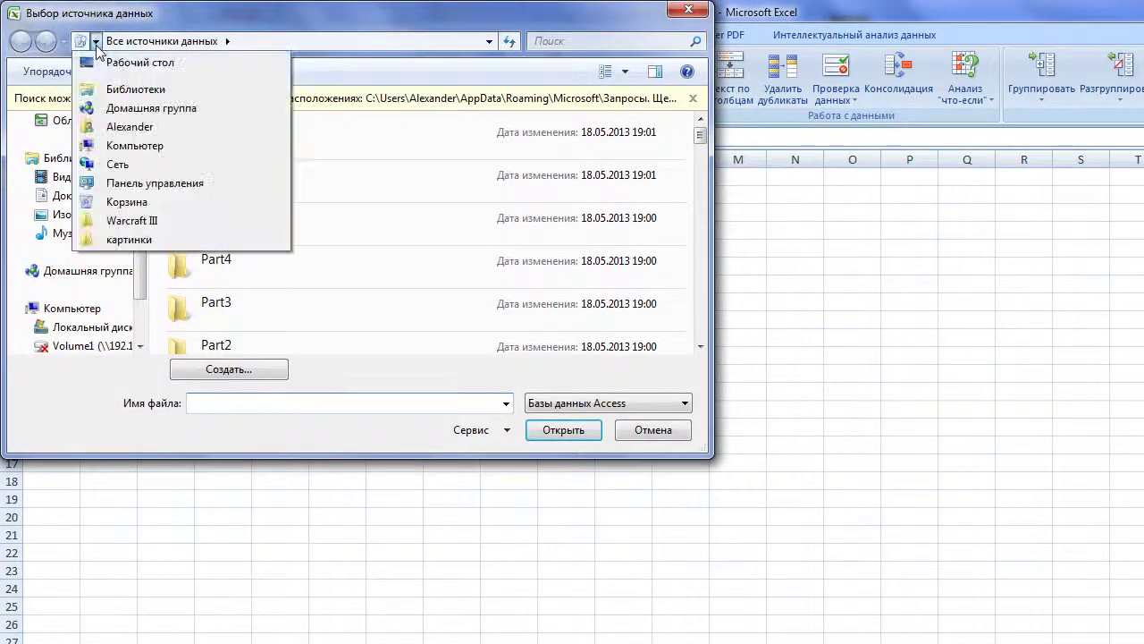
{"action": "left_click", "coordinate": [125, 145]}
{"action": "double_click", "coordinate": [270, 138]}
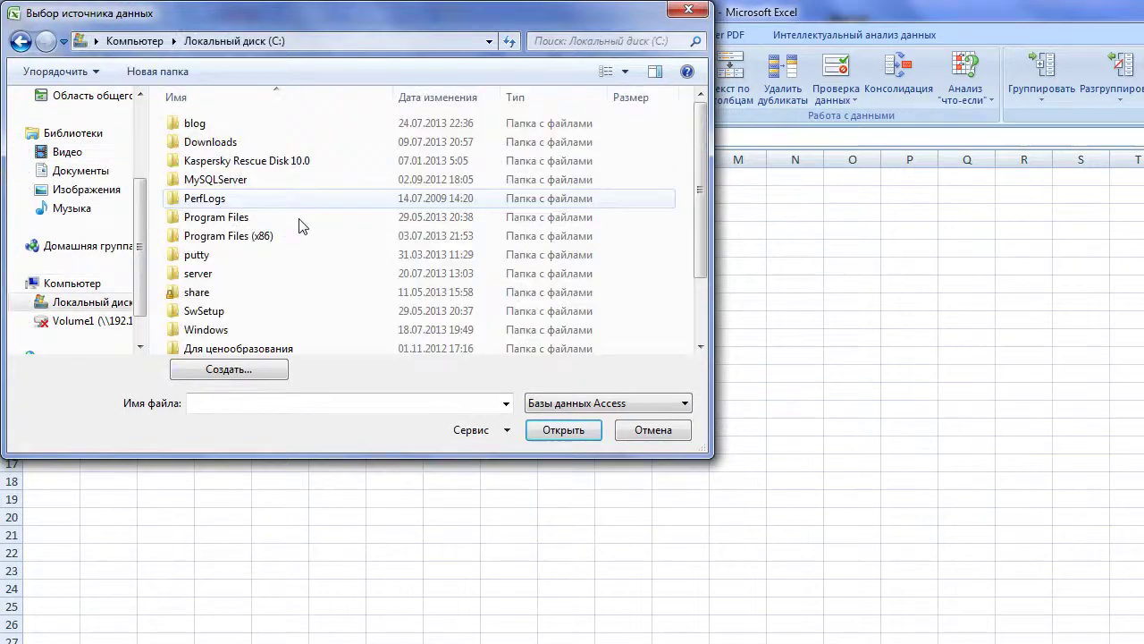
{"action": "double_click", "coordinate": [222, 119]}
{"action": "left_click", "coordinate": [221, 143]}
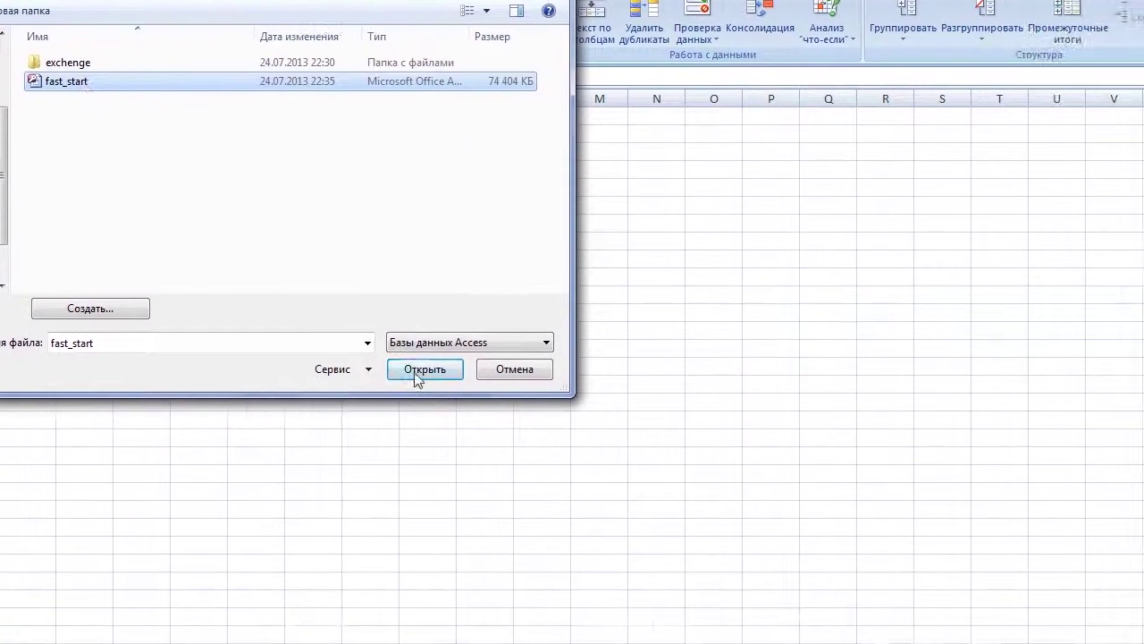
{"action": "left_click", "coordinate": [563, 430]}
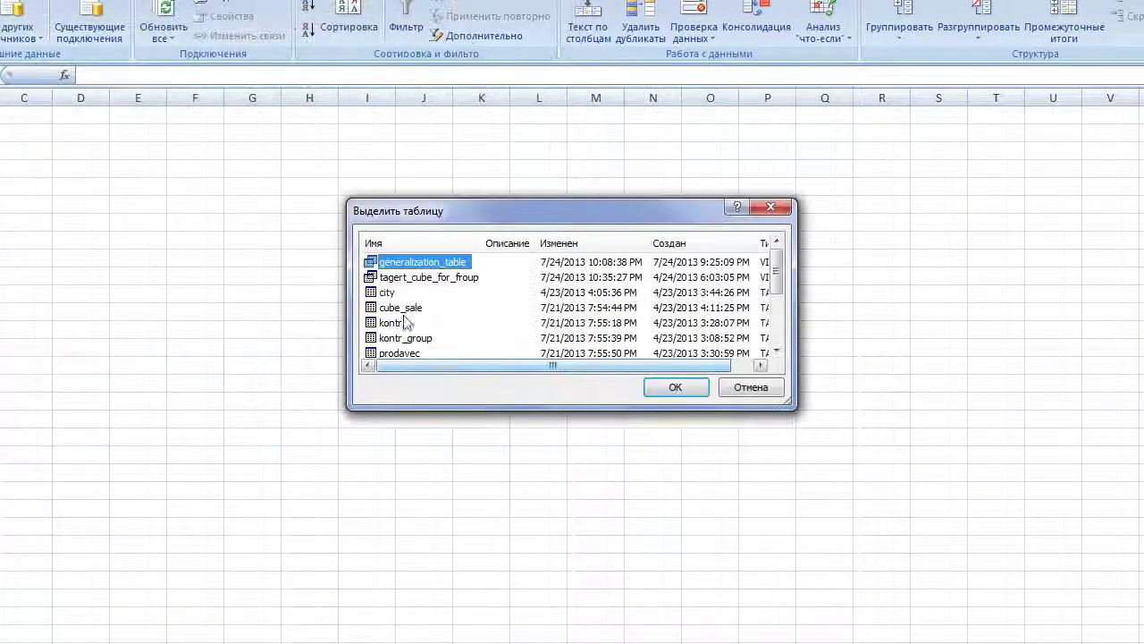
- Choose the tagert_cube_for_froup query and import it as a PivotTable report at $A$1
{"action": "left_click", "coordinate": [429, 277]}
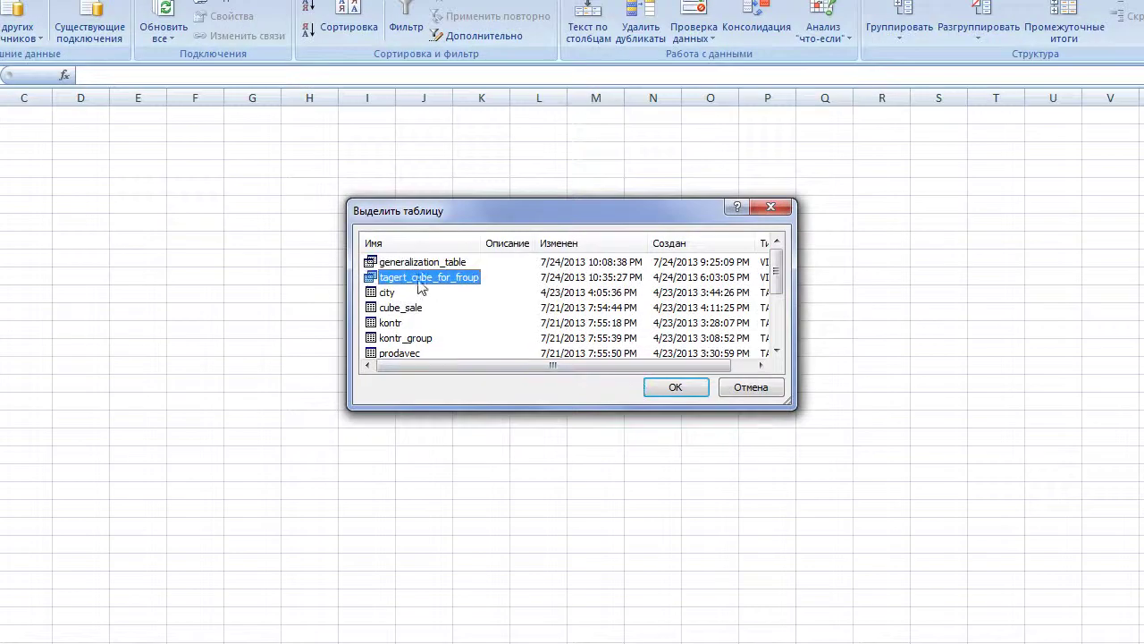
{"action": "left_click", "coordinate": [682, 391]}
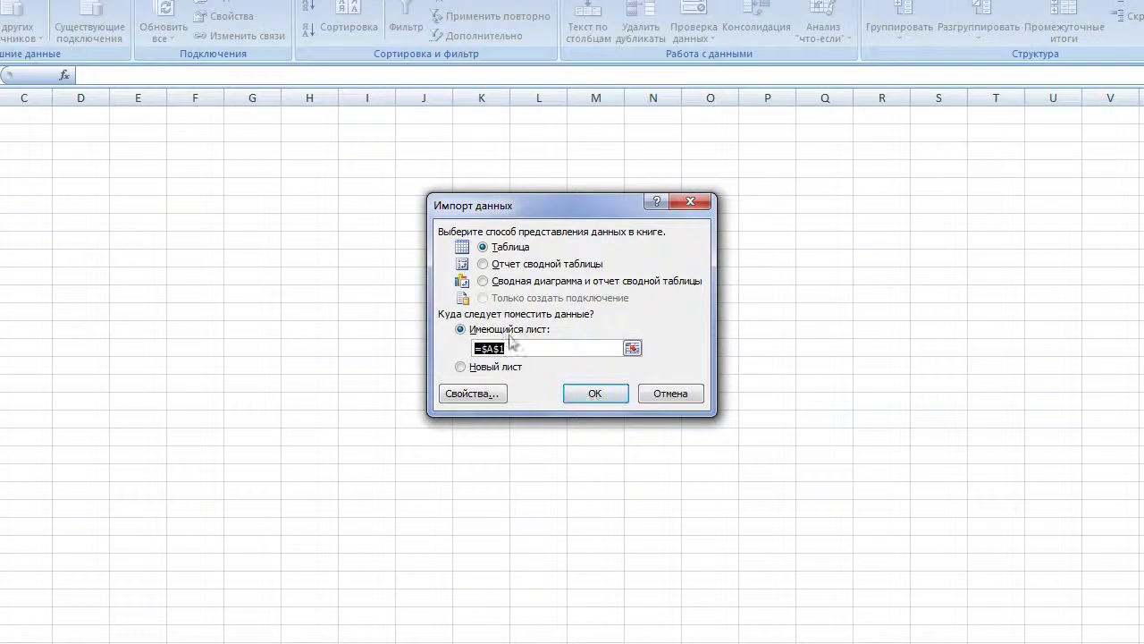
{"action": "left_click", "coordinate": [483, 264]}
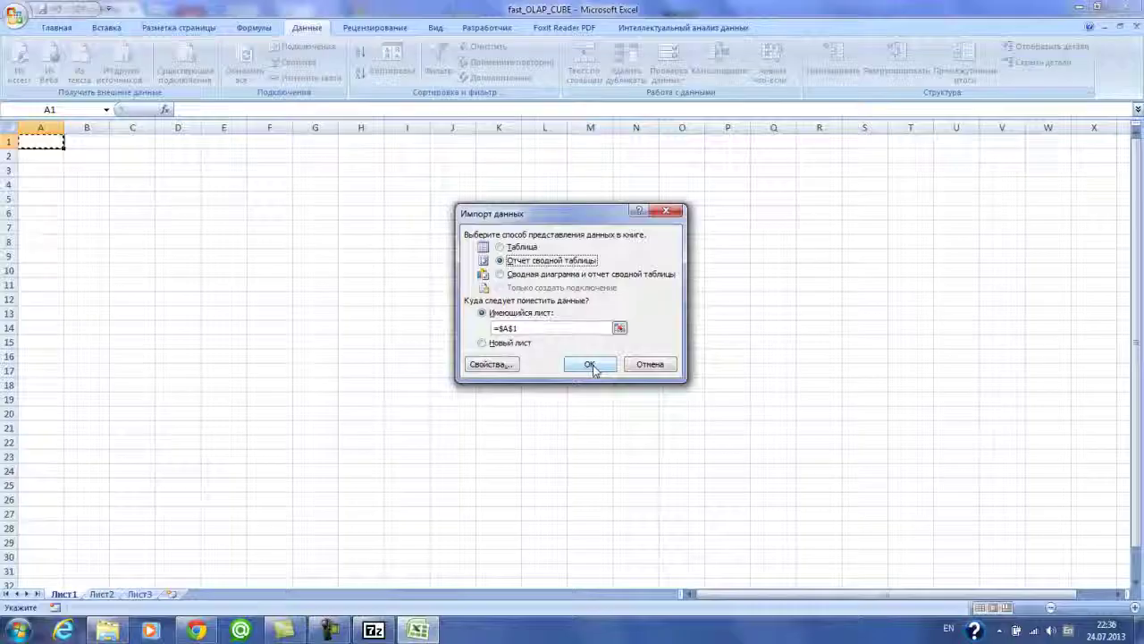
{"action": "left_click", "coordinate": [597, 394]}
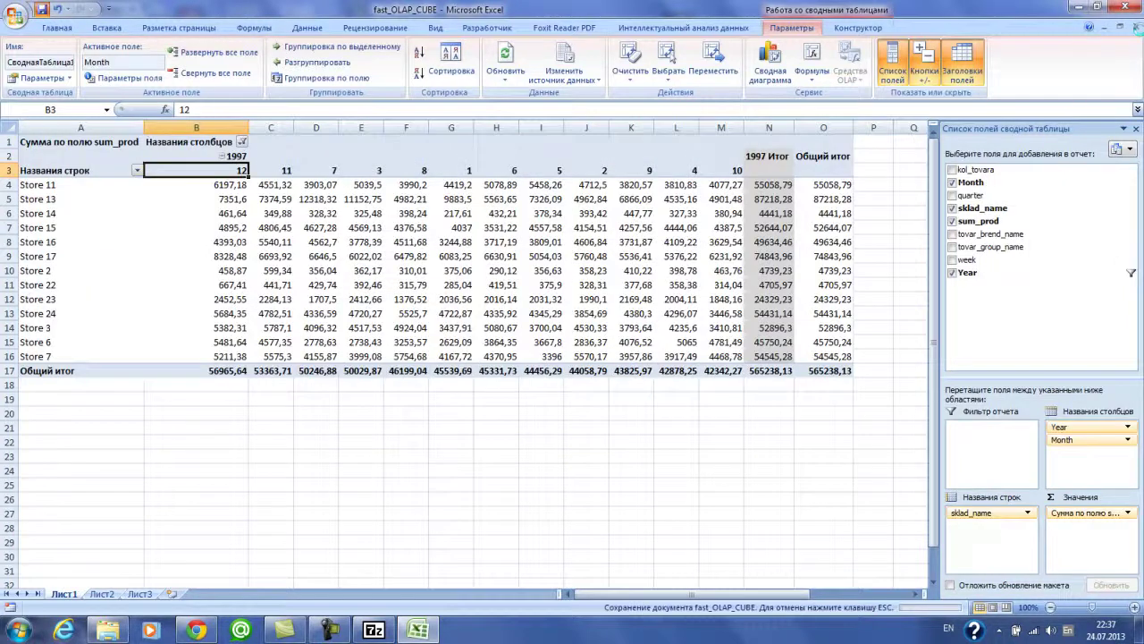
- Close Excel, leaving the saved fast_OLAP_CUBE pivot table workbook
{"action": "left_click", "coordinate": [1126, 7]}
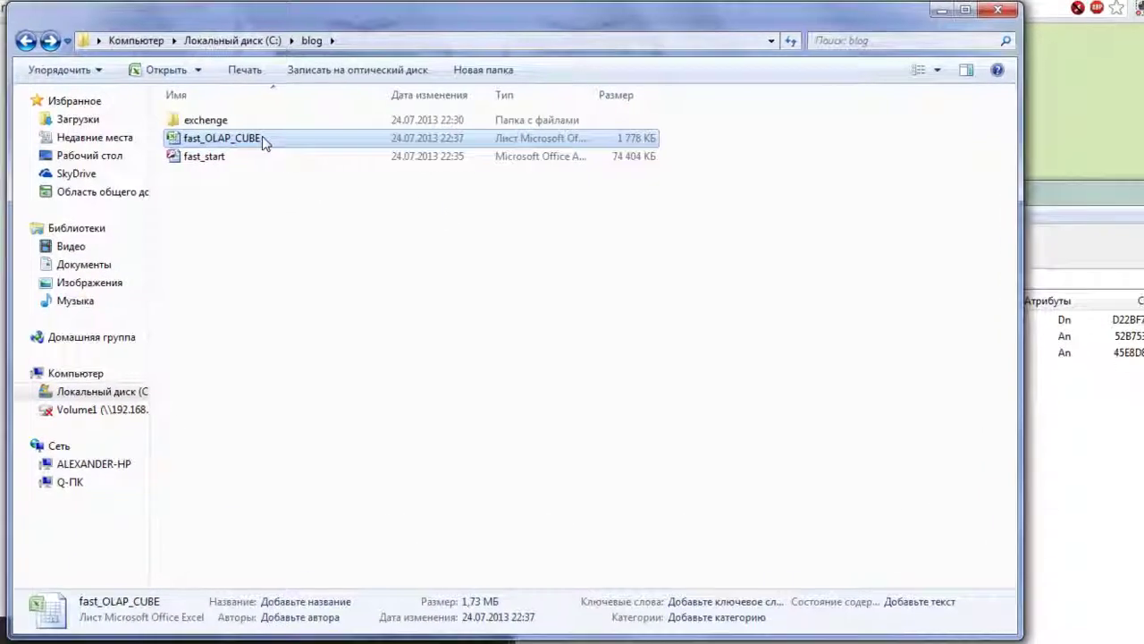
- Open the Properties of fast_OLAP_CUBE to confirm its 1,73 MB size
{"action": "right_click", "coordinate": [260, 140]}
{"action": "left_click", "coordinate": [370, 457]}
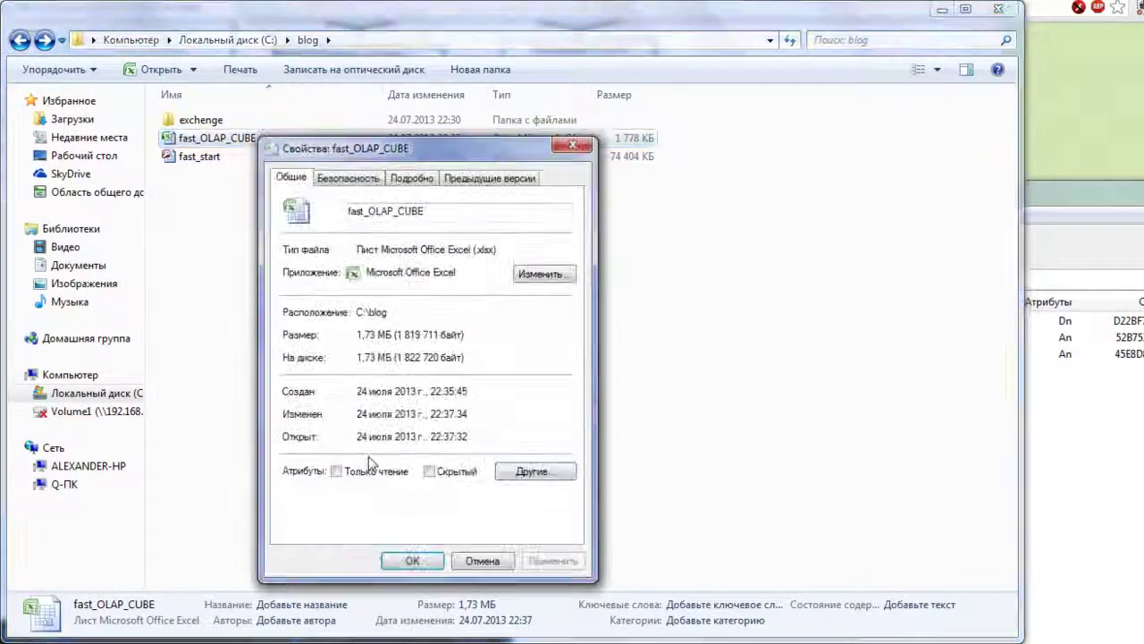